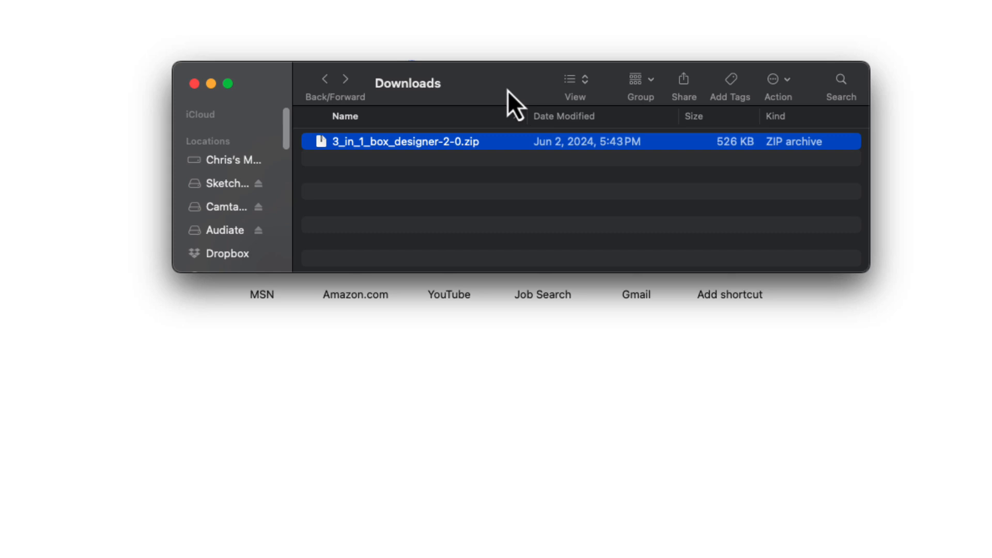
- Extract 3_in_1_box_designer-2-0.zip in Downloads and open the extracted folder
{"action": "left_click", "coordinate": [459, 194]}
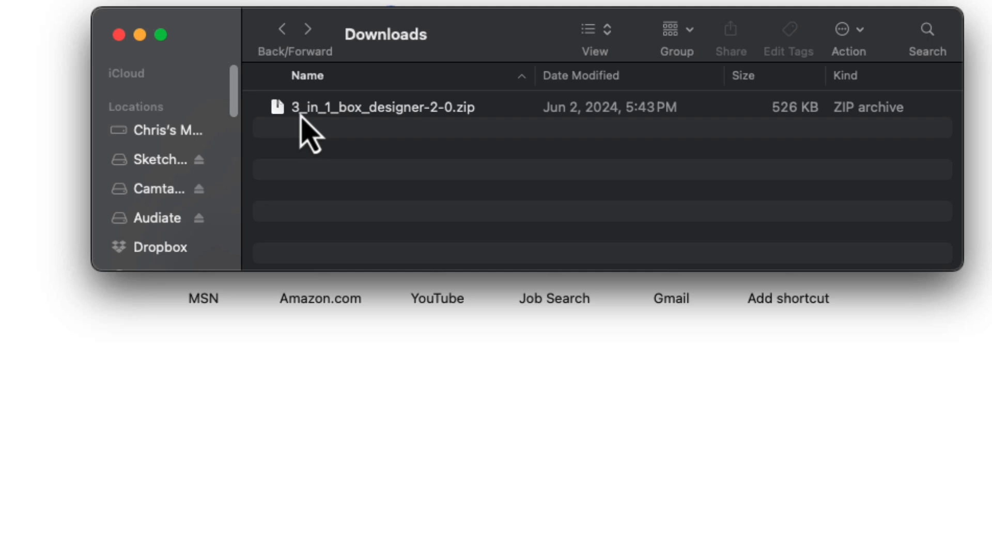
{"action": "double_click", "coordinate": [321, 113]}
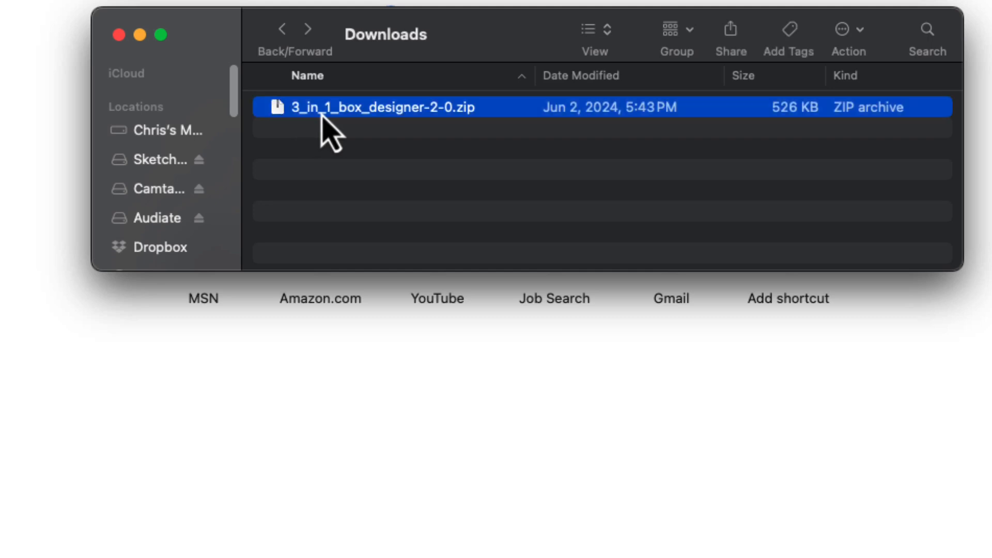
{"action": "double_click", "coordinate": [332, 110]}
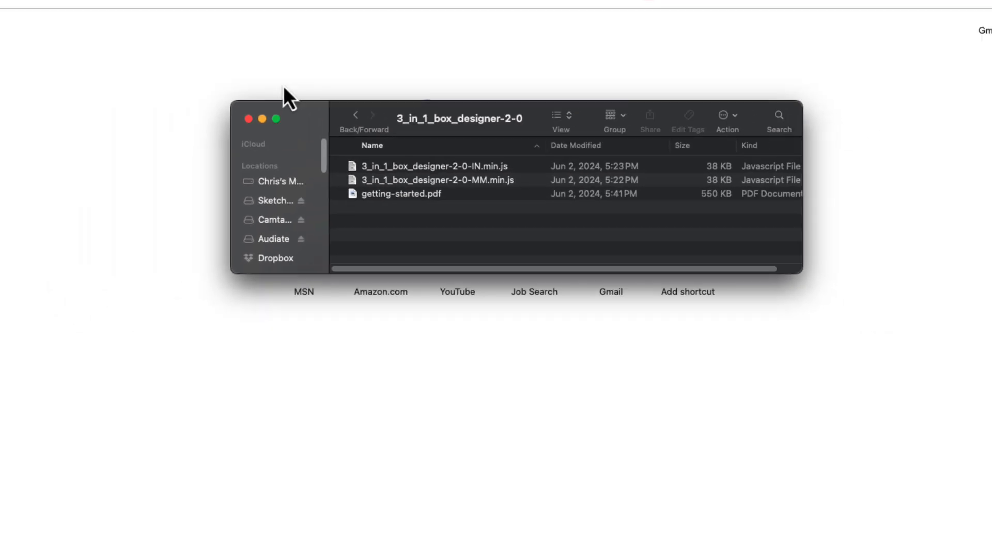
{"action": "left_click", "coordinate": [241, 44]}
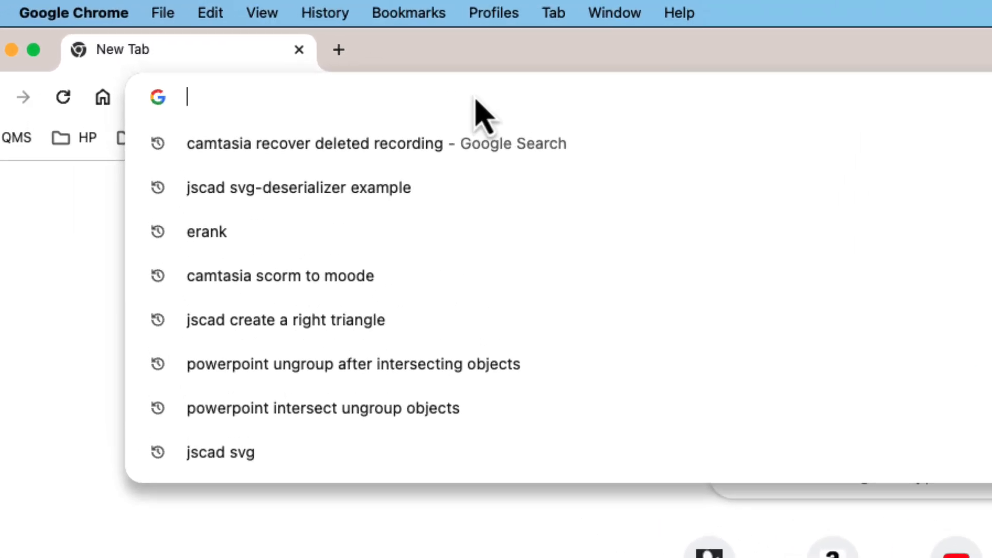
{"action": "type", "text": "ar"}
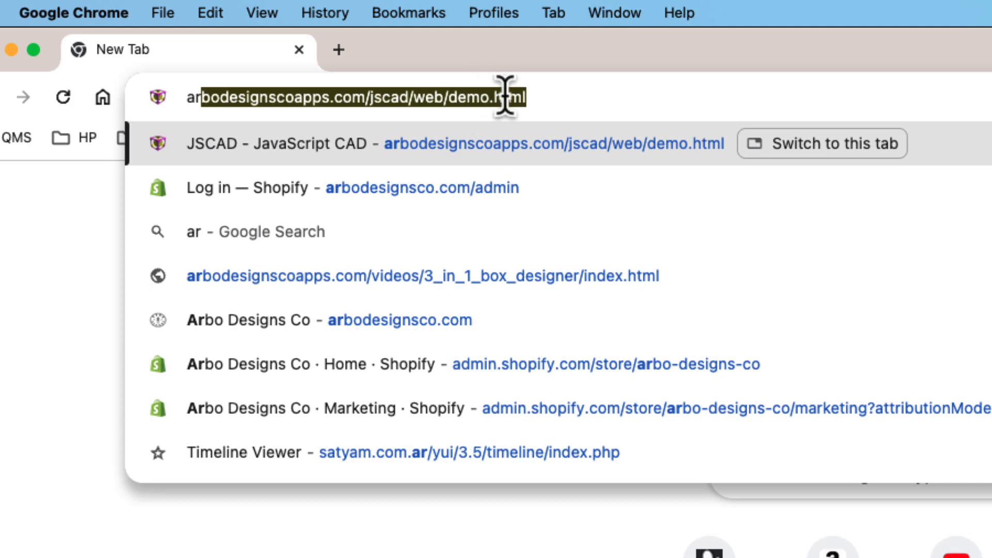
{"action": "key", "text": "Right"}
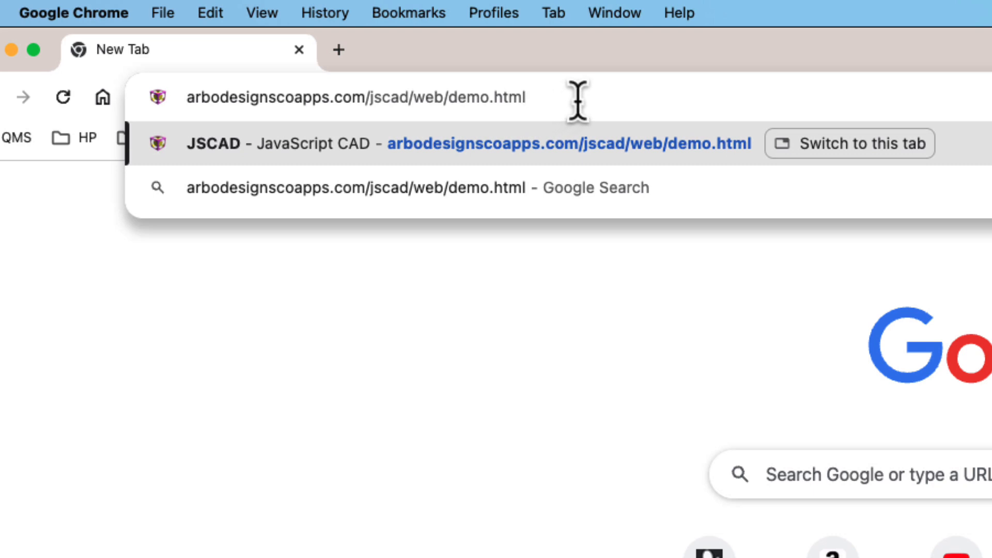
{"action": "left_click_drag", "start_coordinate": [572, 98], "coordinate": [141, 98]}
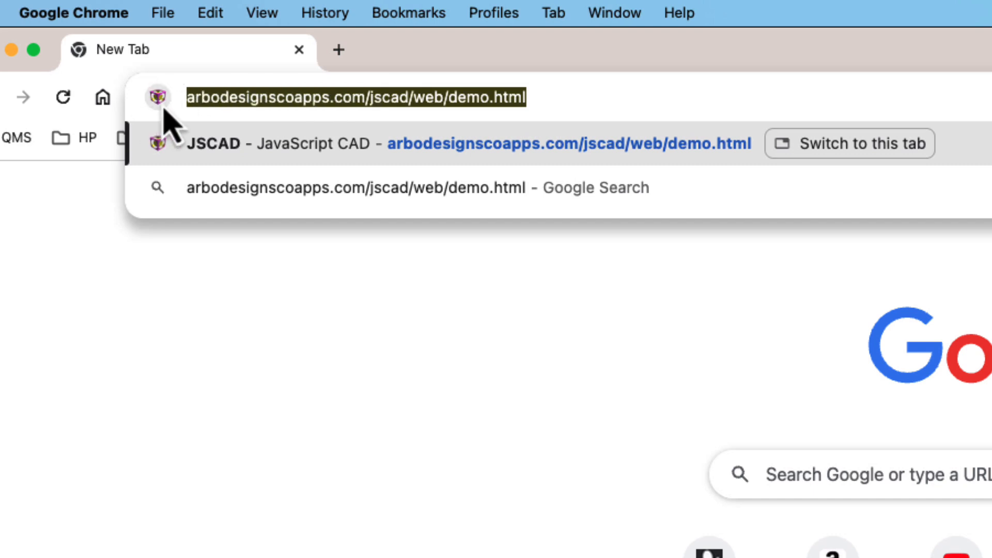
{"action": "type", "text": "op"}
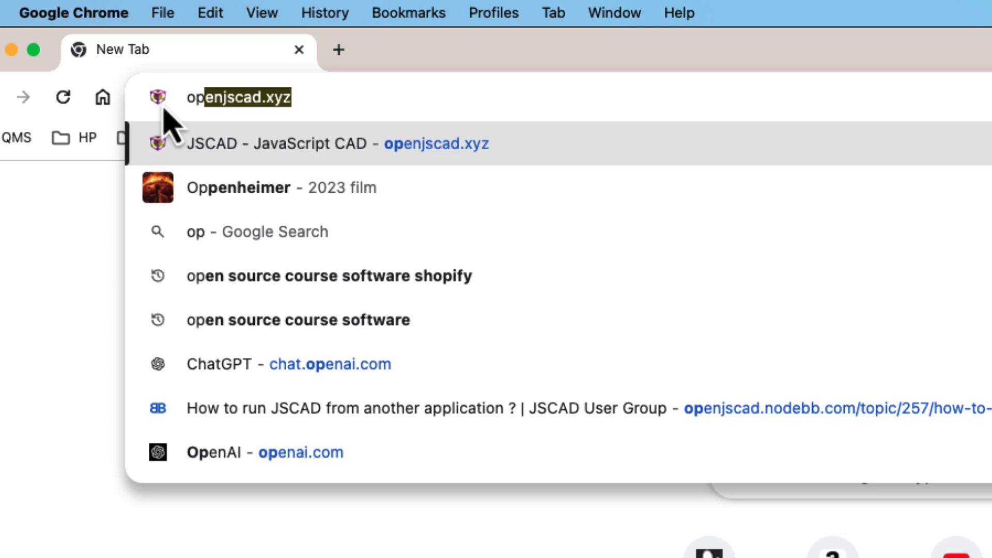
{"action": "key", "text": "BackSpace"}
{"action": "key", "text": "BackSpace"}
{"action": "key", "text": "BackSpace"}
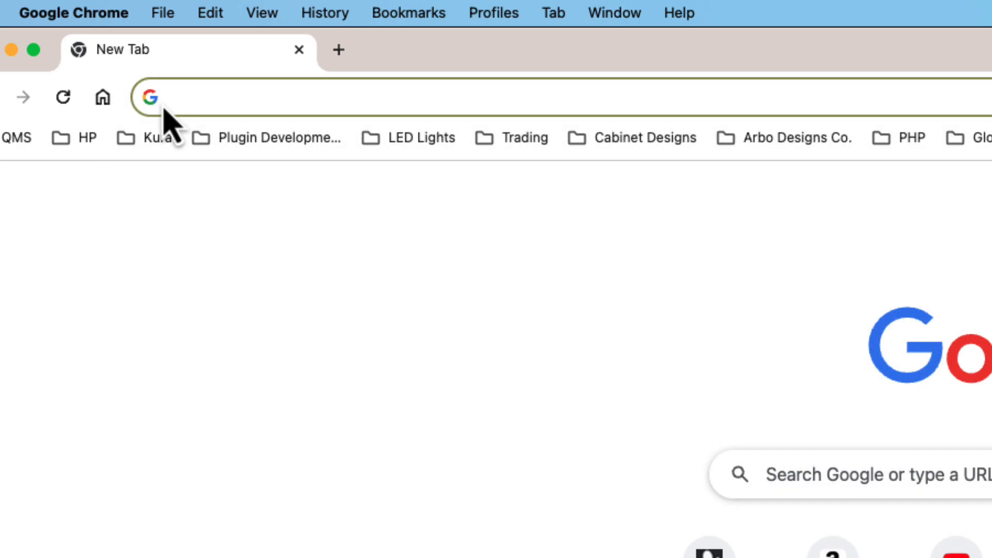
- Load the JSCAD web page at arbodesignscoapps.com/jscad/web/demo.html in the browser
{"action": "type", "text": "arb"}
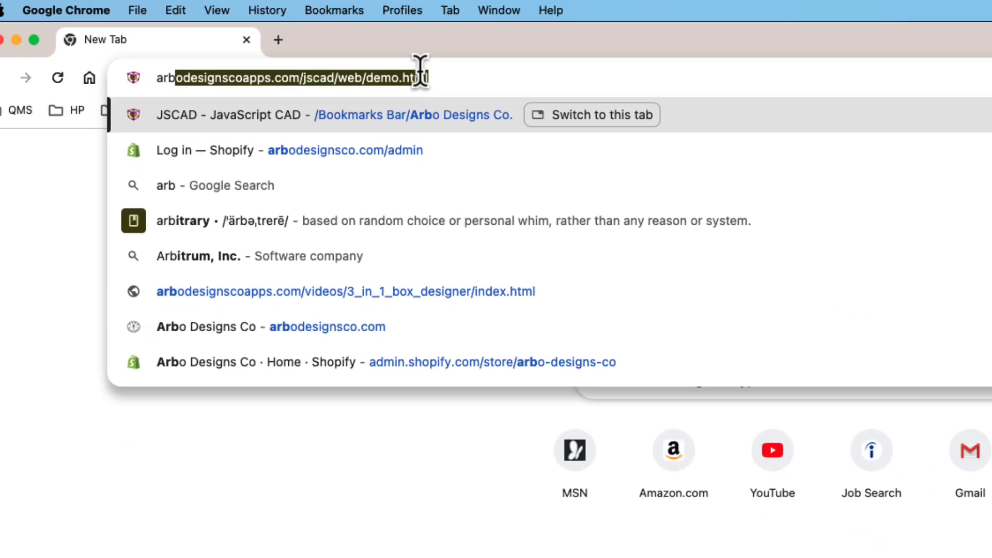
{"action": "left_click", "coordinate": [548, 99]}
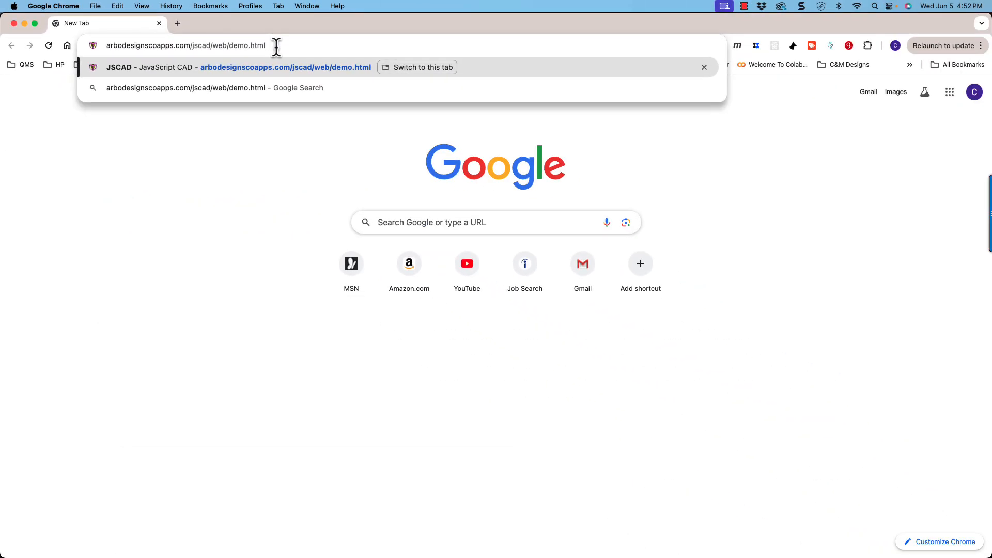
{"action": "key", "text": "Return"}
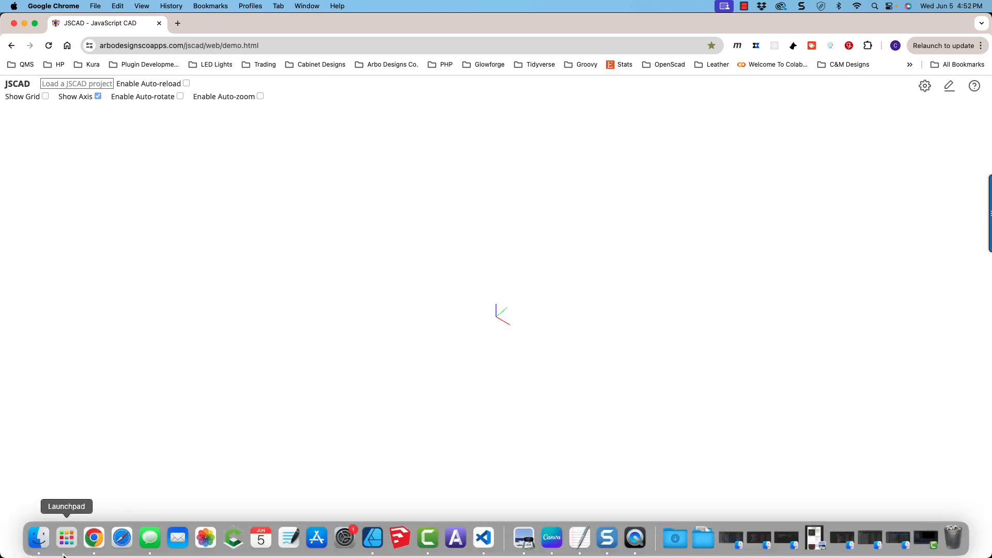
- Switch to Finder and load 3_in_1_box_designer-2-0-IN.min.js from the extracted folder into the JSCAD page
{"action": "left_click", "coordinate": [38, 540]}
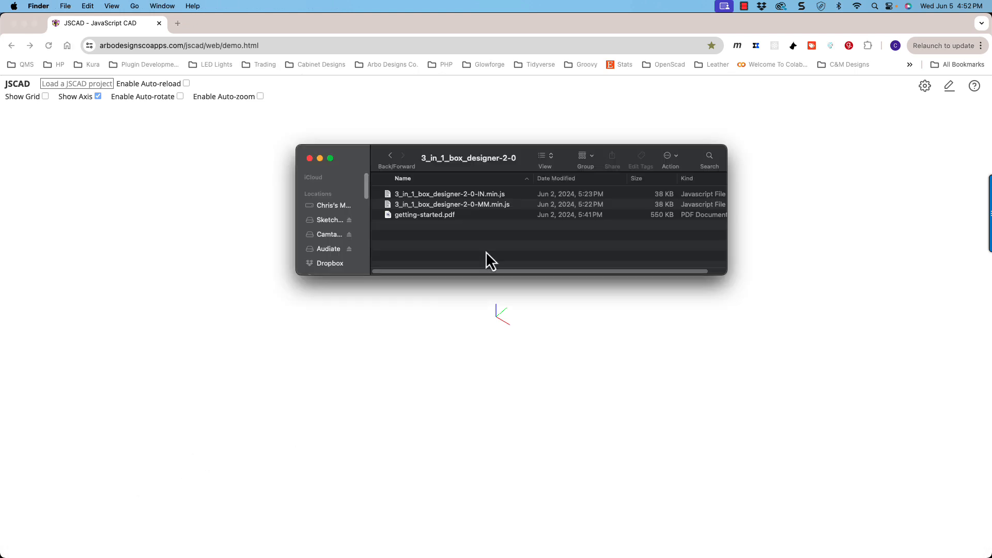
{"action": "left_click", "coordinate": [471, 196]}
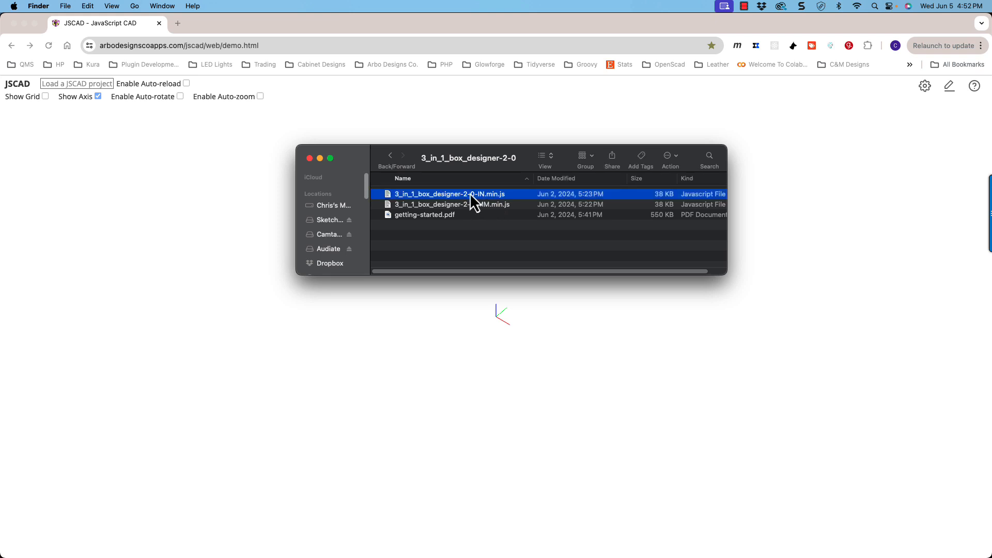
{"action": "left_click_drag", "start_coordinate": [466, 196], "coordinate": [425, 339]}
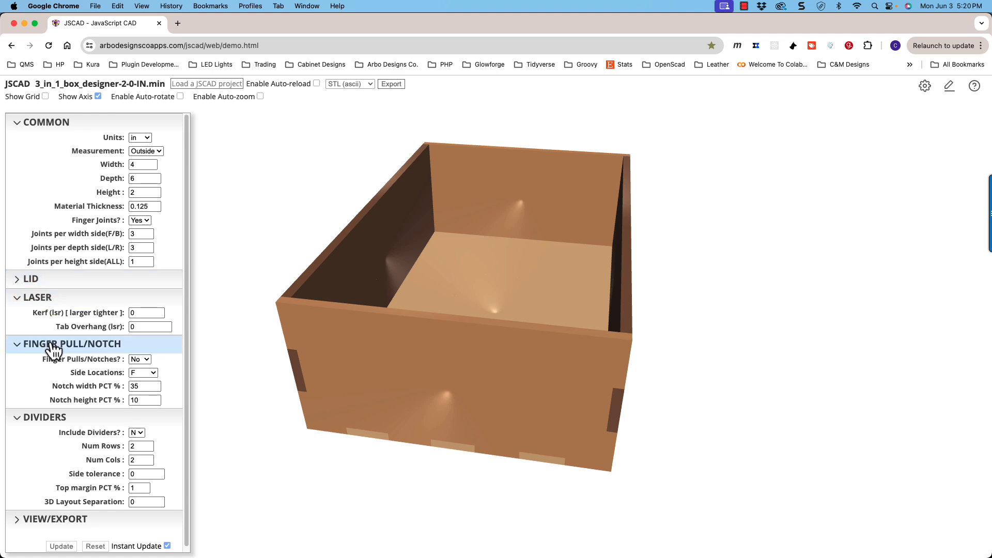
- Expand the LID and VIEW/EXPORT parameter sections and review their settings
{"action": "left_click", "coordinate": [54, 279]}
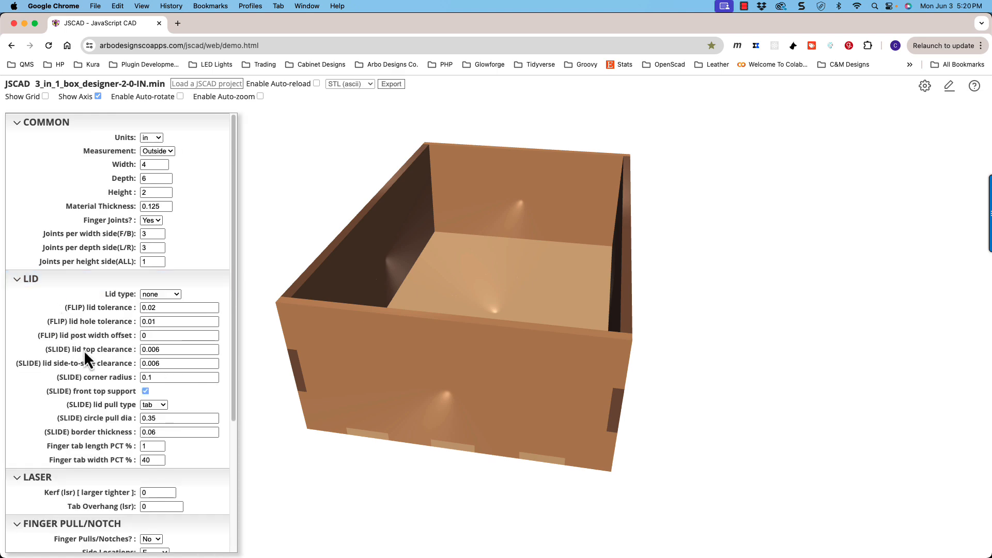
{"action": "scroll", "coordinate": [86, 349], "scroll_direction": "down", "scroll_amount": 4}
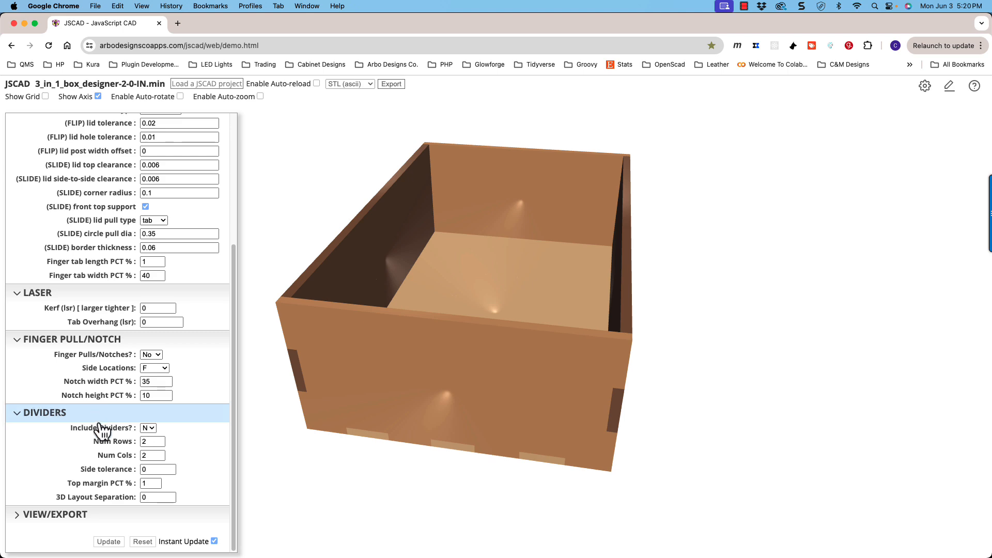
{"action": "left_click", "coordinate": [175, 517]}
{"action": "scroll", "coordinate": [199, 504], "scroll_direction": "down", "scroll_amount": 4}
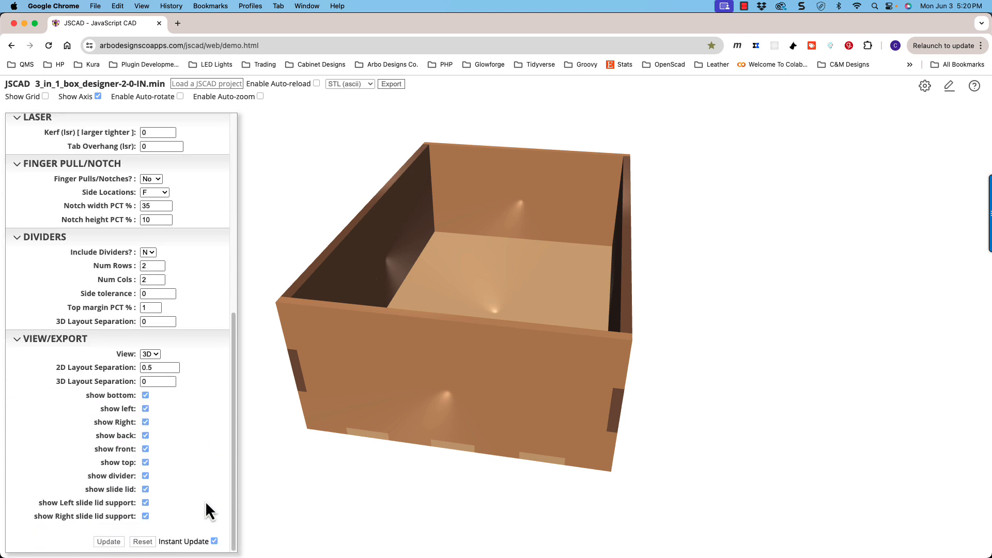
- Collapse the LASER, FINGER PULL/NOTCH, DIVIDERS and VIEW/EXPORT sections, keeping COMMON and LID expanded
{"action": "left_click", "coordinate": [94, 340]}
{"action": "left_click", "coordinate": [83, 342]}
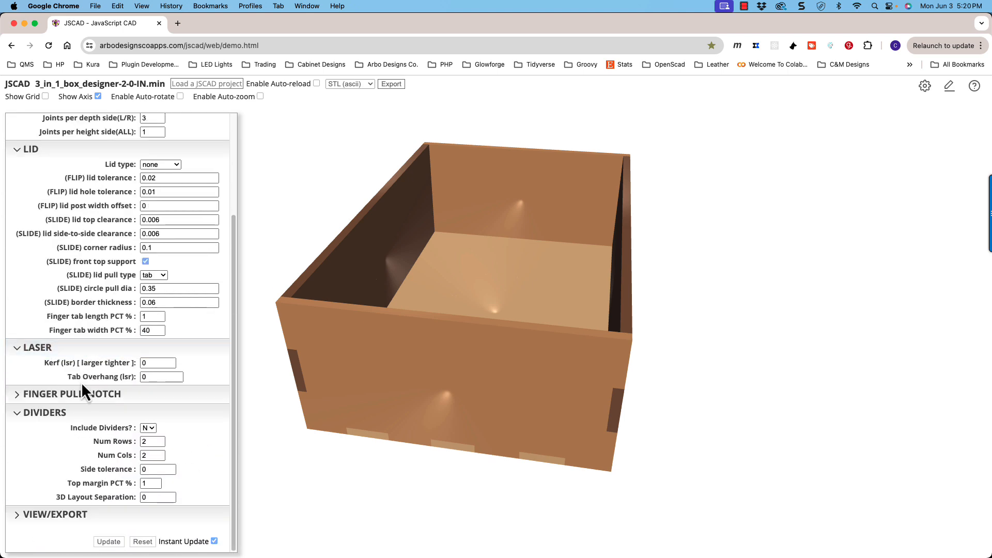
{"action": "left_click", "coordinate": [81, 414]}
{"action": "left_click", "coordinate": [76, 429]}
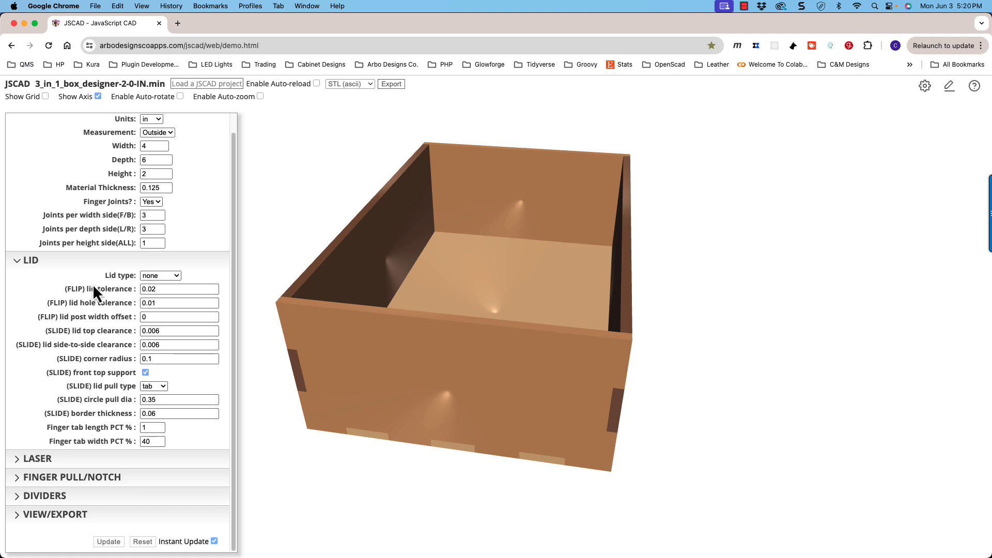
{"action": "left_click", "coordinate": [71, 261]}
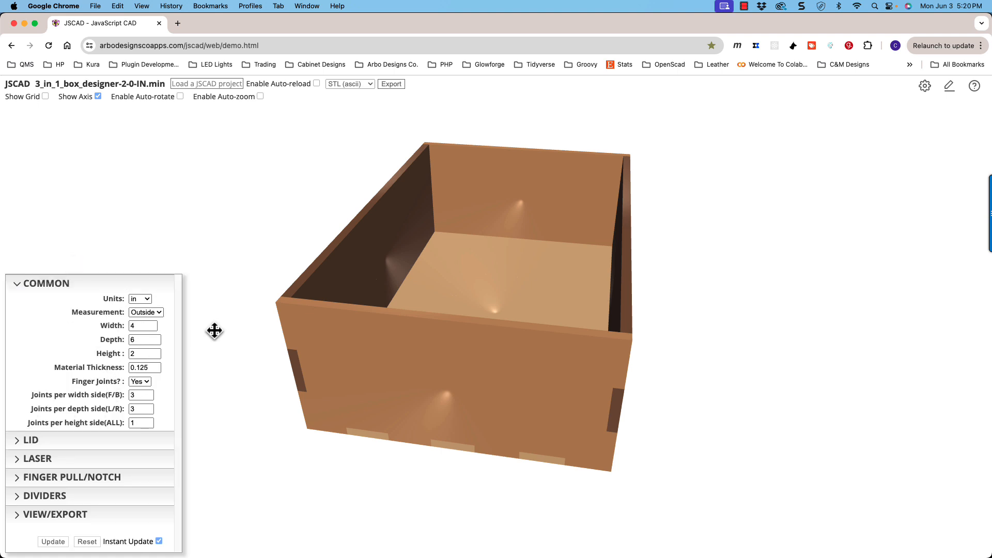
{"action": "left_click", "coordinate": [98, 439]}
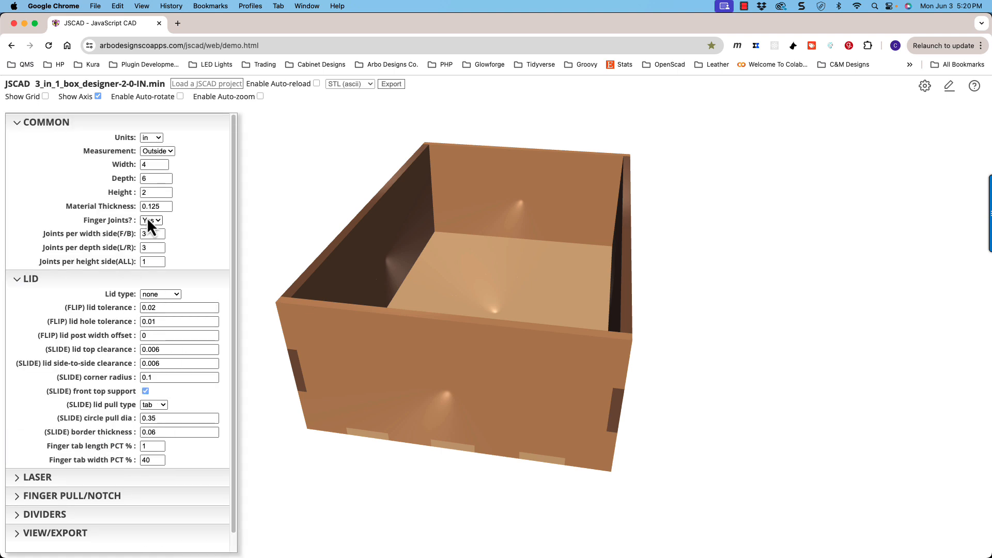
- Check the loaded design's file name and the box's Width parameter
{"action": "left_click_drag", "start_coordinate": [337, 292], "coordinate": [336, 282]}
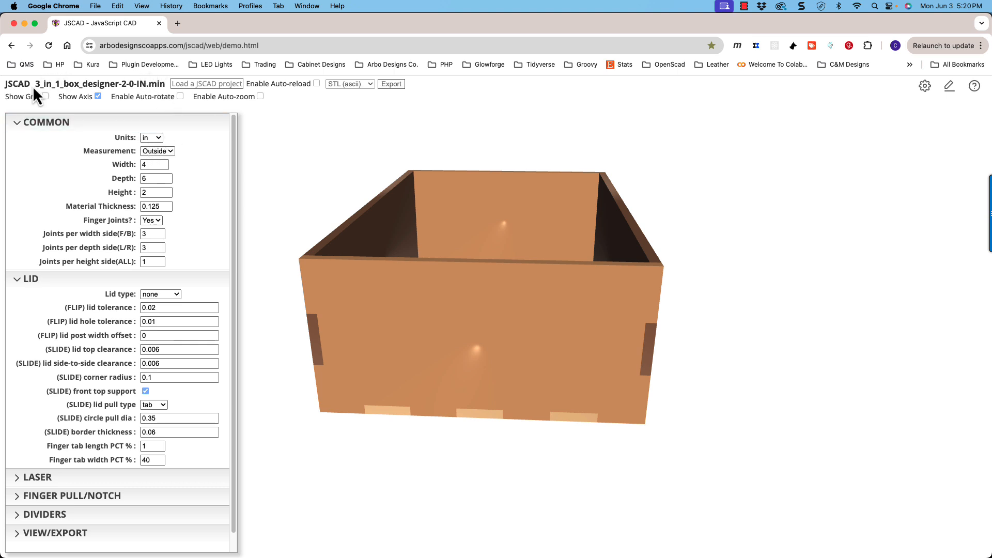
{"action": "left_click_drag", "start_coordinate": [36, 84], "coordinate": [168, 88]}
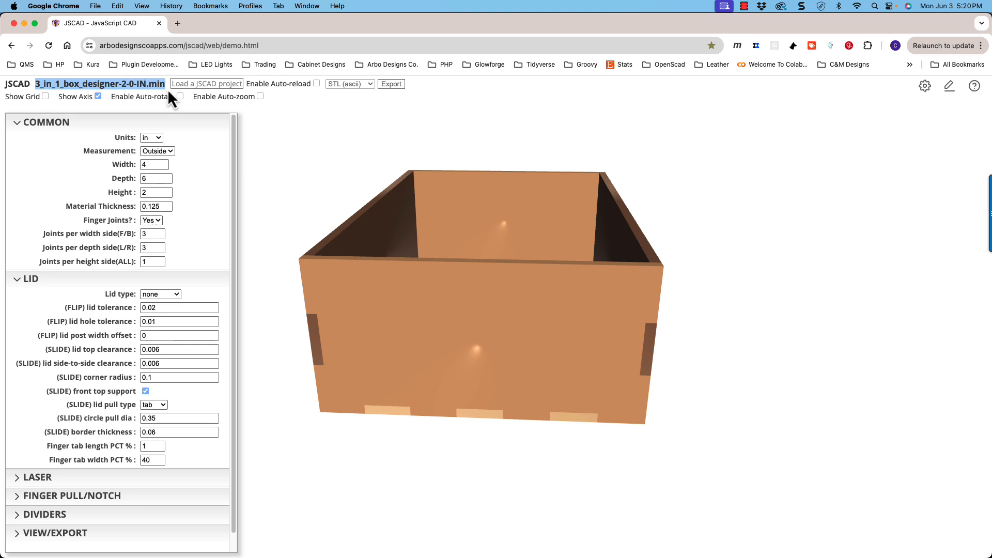
{"action": "left_click", "coordinate": [154, 164]}
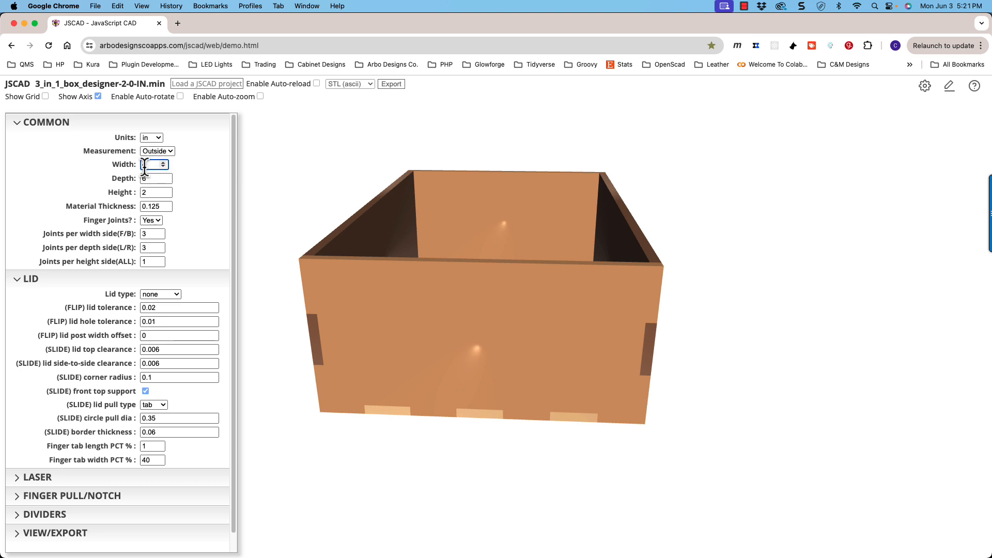
{"action": "left_click_drag", "start_coordinate": [151, 165], "coordinate": [141, 166]}
- Examine the 3D box's front and side panels from several angles to relate them to the width and depth parameters
{"action": "left_click_drag", "start_coordinate": [408, 354], "coordinate": [444, 361]}
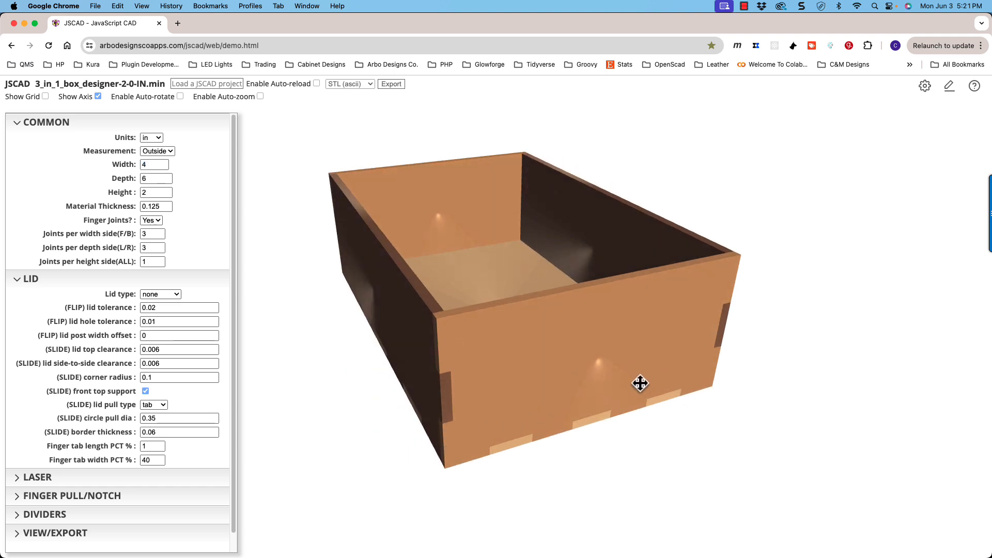
{"action": "left_click_drag", "start_coordinate": [641, 383], "coordinate": [636, 370]}
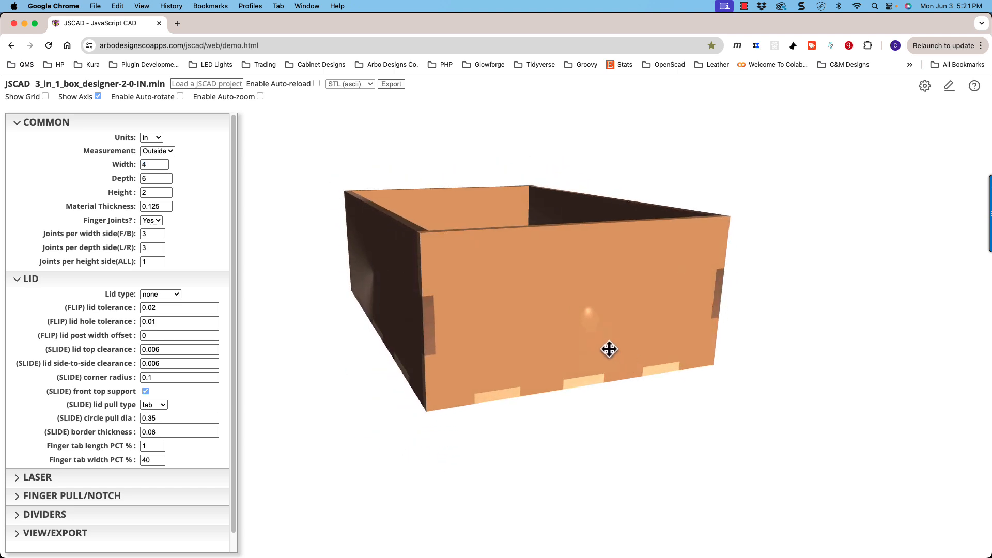
{"action": "left_click_drag", "start_coordinate": [602, 326], "coordinate": [504, 364]}
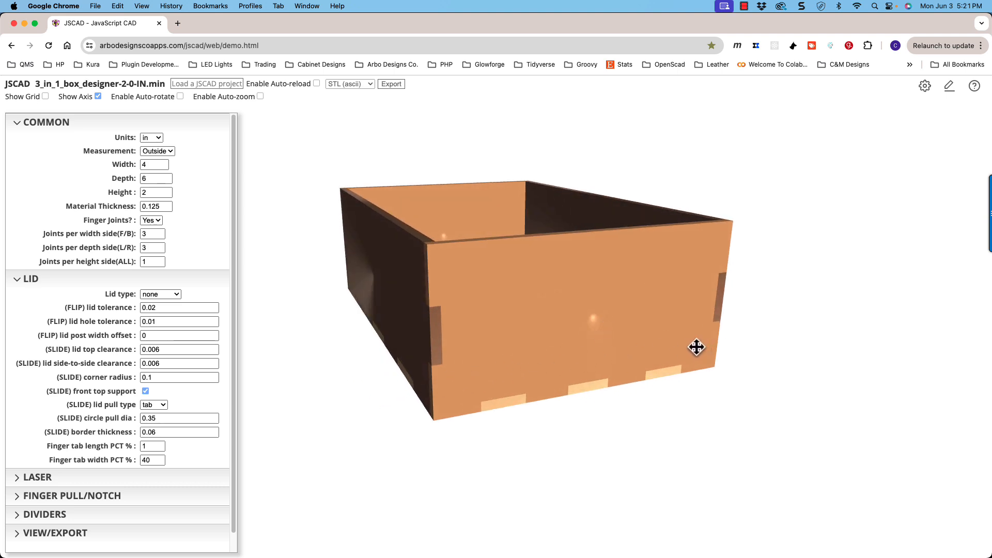
{"action": "left_click_drag", "start_coordinate": [416, 368], "coordinate": [454, 401]}
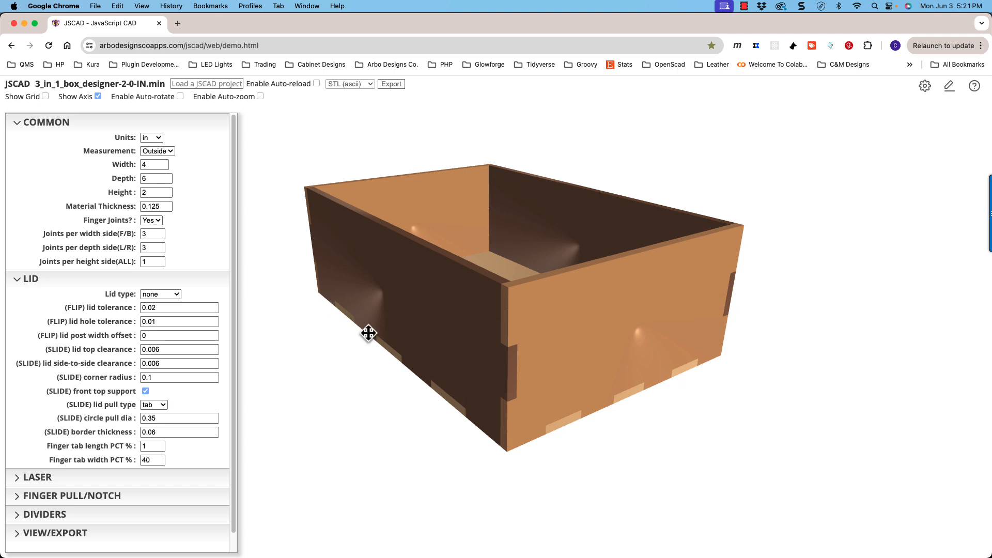
{"action": "left_click_drag", "start_coordinate": [510, 353], "coordinate": [485, 376]}
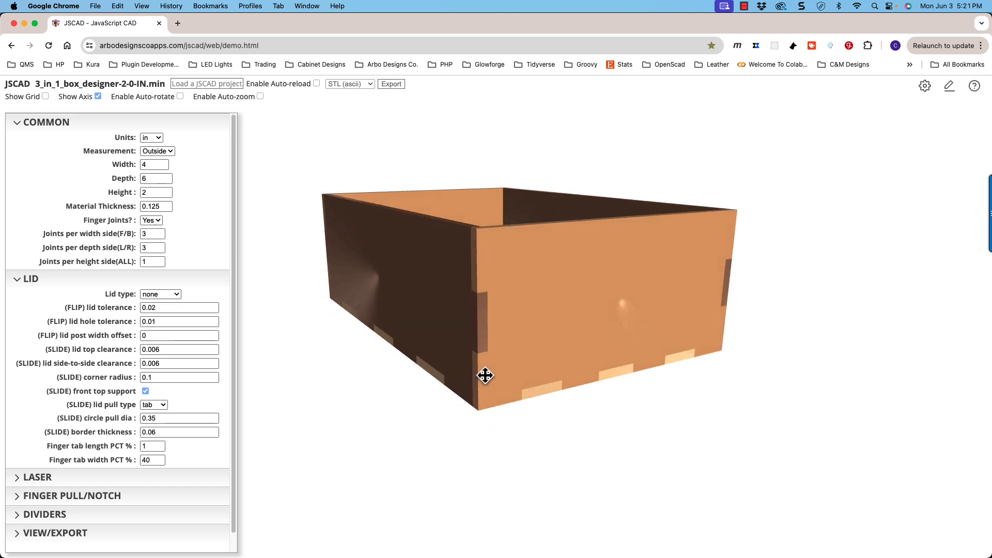
{"action": "mouse_move", "coordinate": [591, 313]}
{"action": "left_mouse_down"}
{"action": "mouse_move", "coordinate": [559, 304]}
{"action": "mouse_move", "coordinate": [587, 310]}
{"action": "left_mouse_up"}
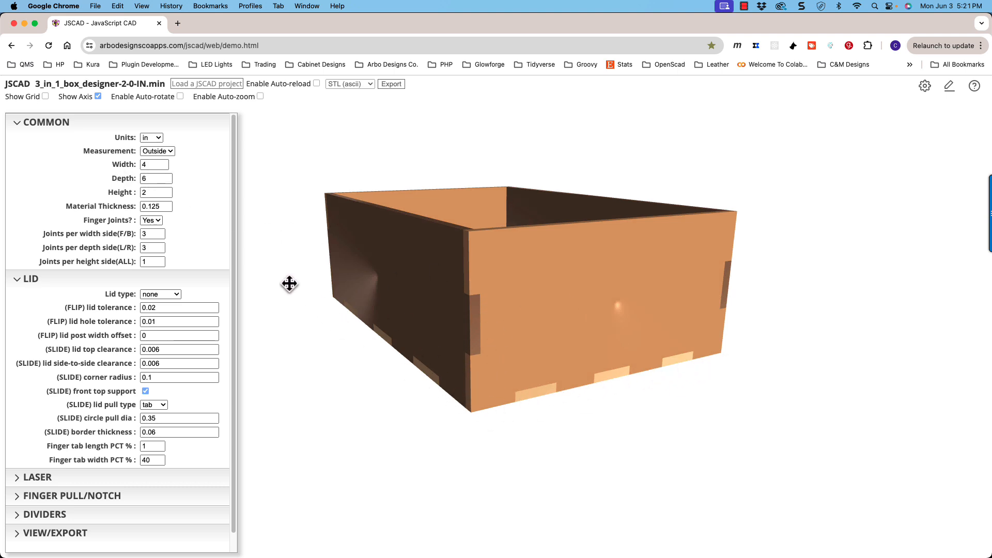
{"action": "mouse_move", "coordinate": [492, 305]}
{"action": "left_mouse_down"}
{"action": "mouse_move", "coordinate": [534, 312]}
{"action": "mouse_move", "coordinate": [499, 323]}
{"action": "mouse_move", "coordinate": [505, 308]}
{"action": "left_mouse_up"}
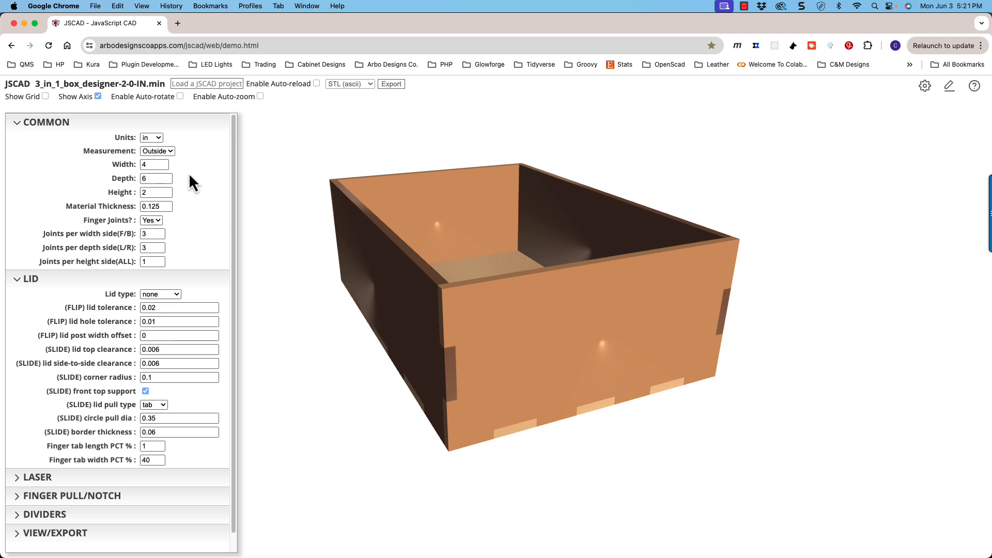
{"action": "left_click_drag", "start_coordinate": [531, 339], "coordinate": [432, 357]}
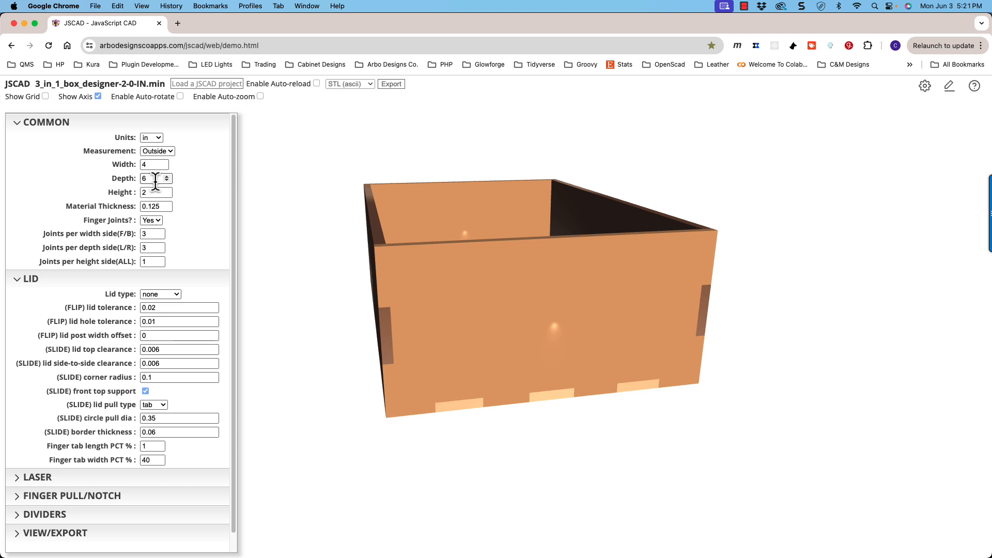
- Set the box's Depth to 7 in
{"action": "left_click_drag", "start_coordinate": [367, 248], "coordinate": [373, 249]}
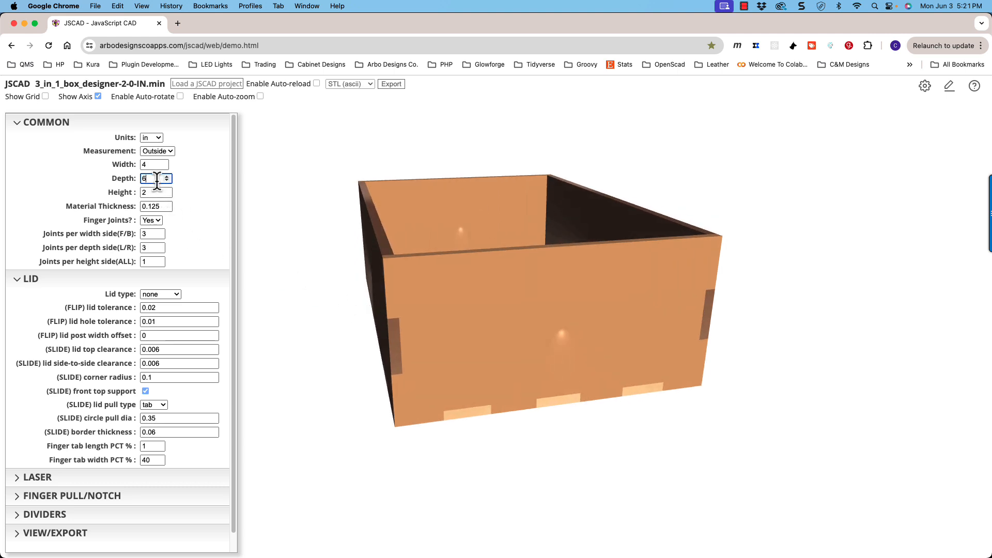
{"action": "left_click_drag", "start_coordinate": [310, 298], "coordinate": [485, 402]}
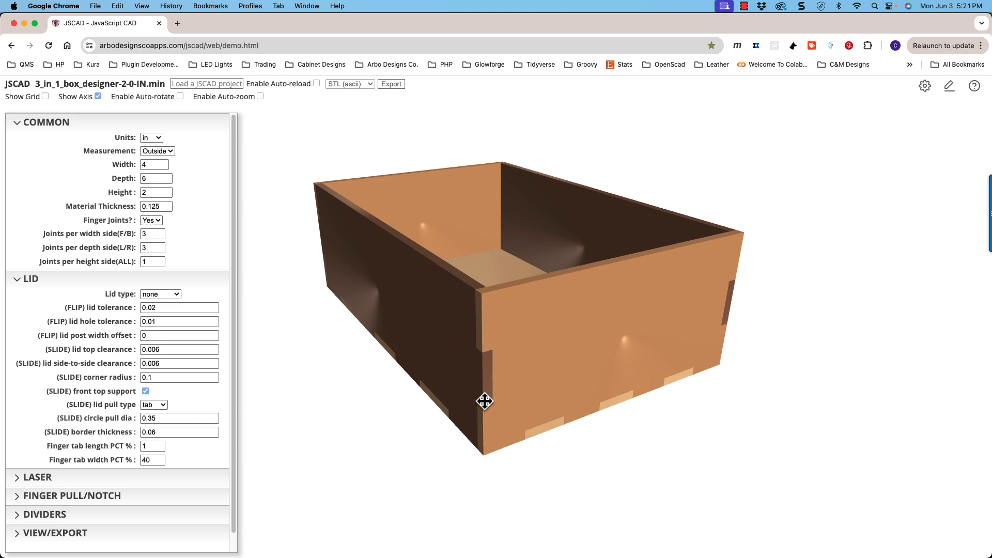
- Try box Depths of 9 in and 7 in, settling on 8 in
{"action": "left_click", "coordinate": [167, 177]}
{"action": "left_click", "coordinate": [167, 177]}
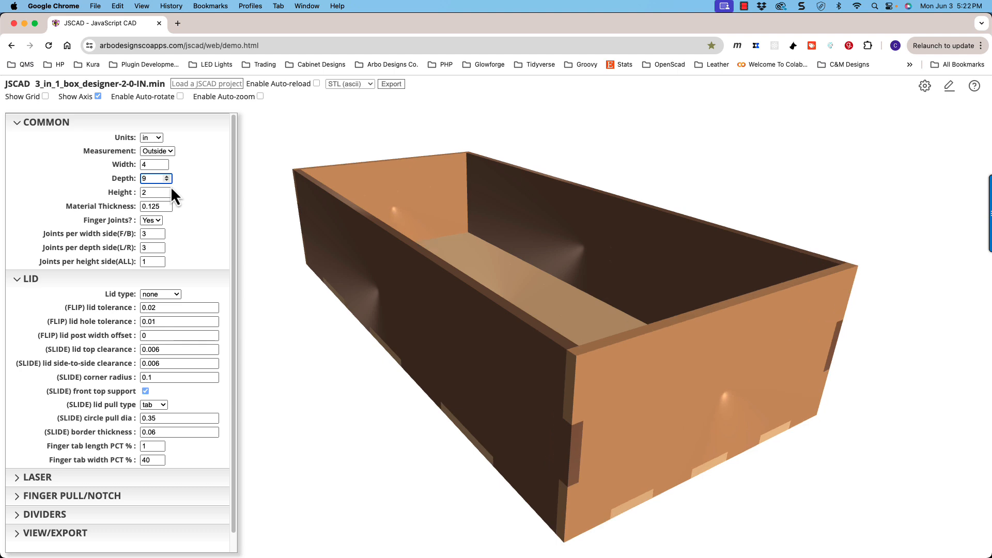
{"action": "left_click", "coordinate": [167, 181]}
{"action": "left_click", "coordinate": [167, 181]}
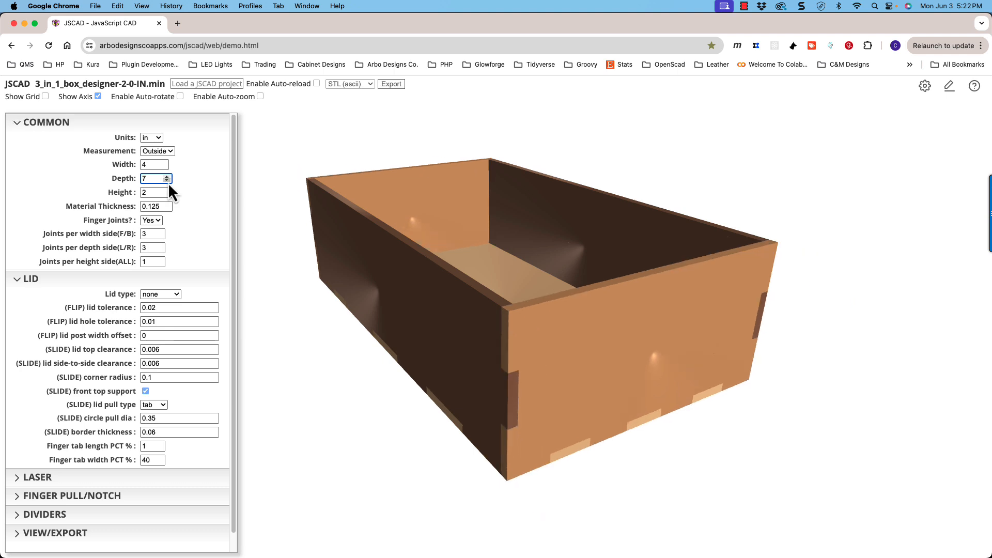
{"action": "left_click", "coordinate": [167, 180]}
{"action": "left_click", "coordinate": [169, 178]}
{"action": "left_click", "coordinate": [169, 177]}
- Try a box Height of 4 in and return it to 2 in
{"action": "left_click", "coordinate": [167, 190]}
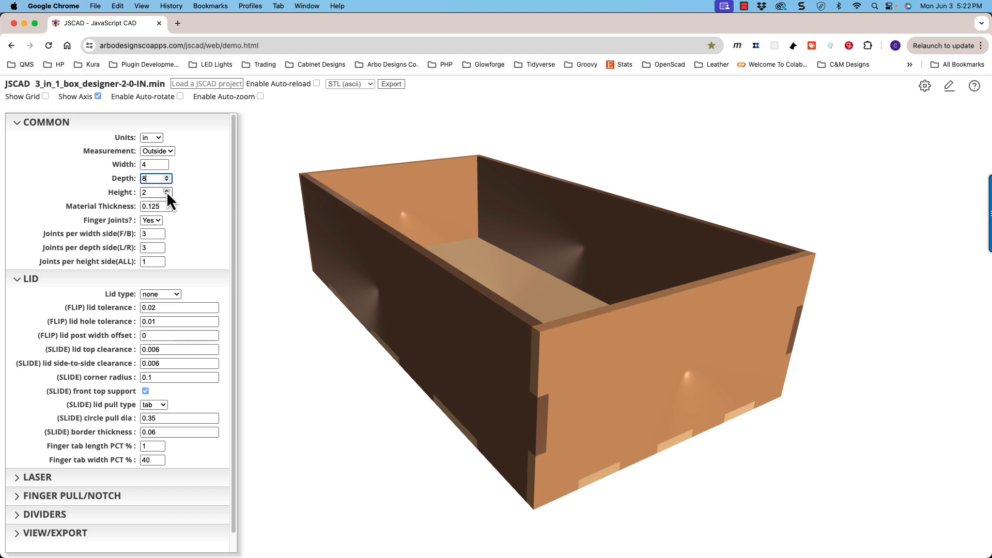
{"action": "left_click", "coordinate": [167, 190]}
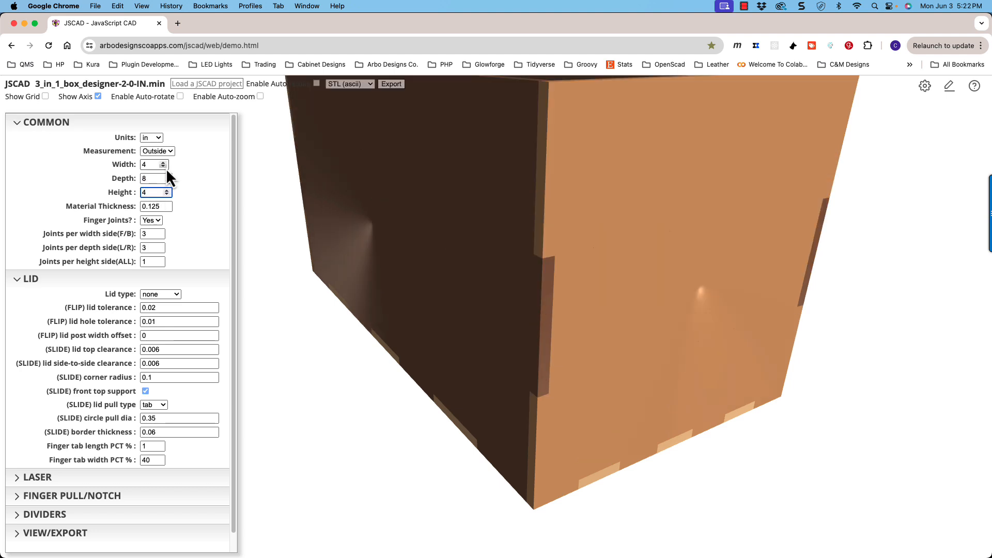
{"action": "double_click", "coordinate": [166, 195]}
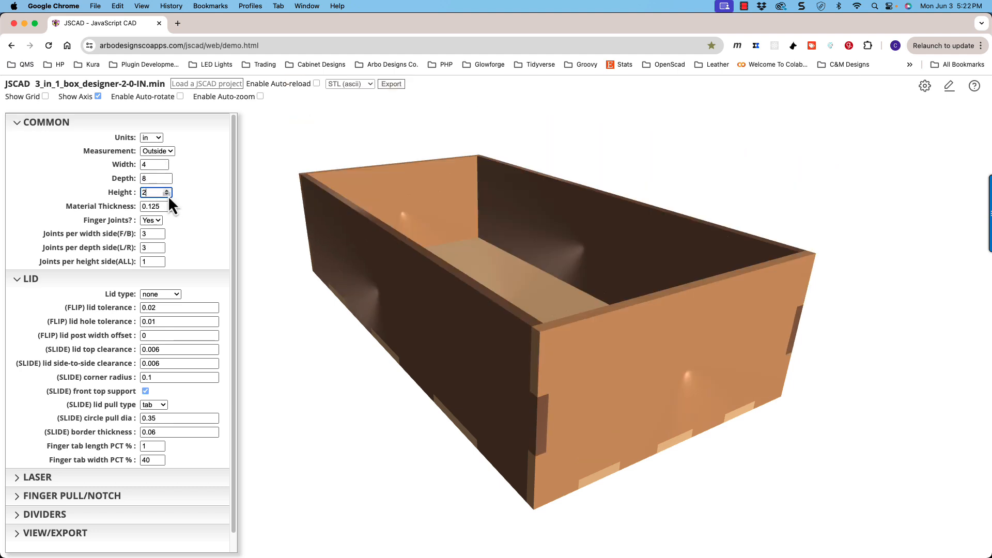
- Set the box's Width to 5 in and inspect the finger joints on the front and side panels
{"action": "left_click", "coordinate": [163, 164]}
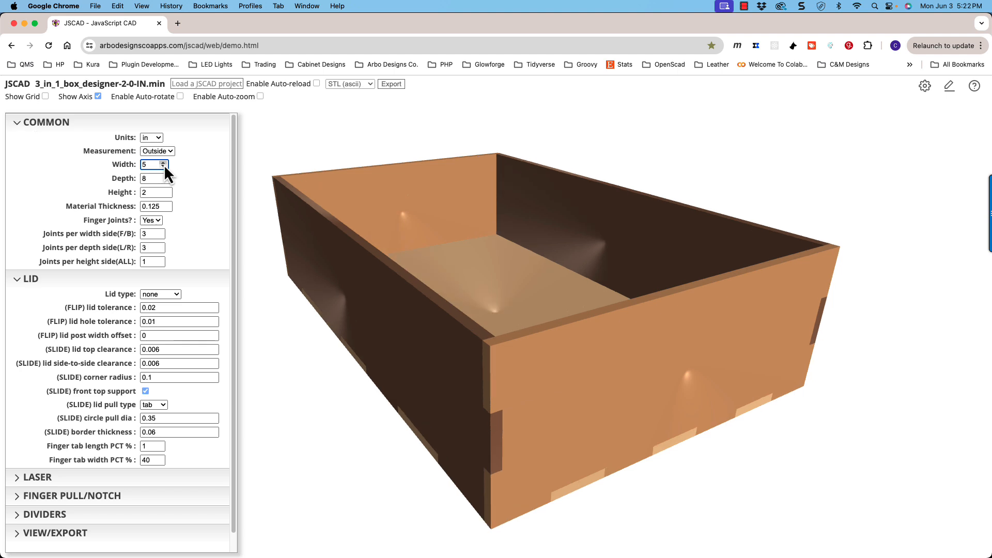
{"action": "left_click_drag", "start_coordinate": [491, 310], "coordinate": [457, 296]}
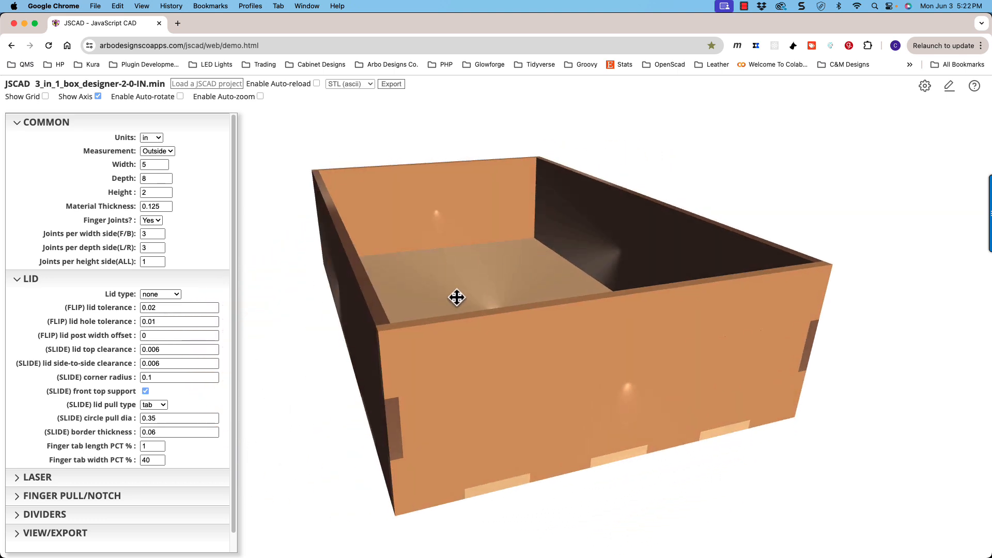
{"action": "left_click_drag", "start_coordinate": [383, 316], "coordinate": [377, 317]}
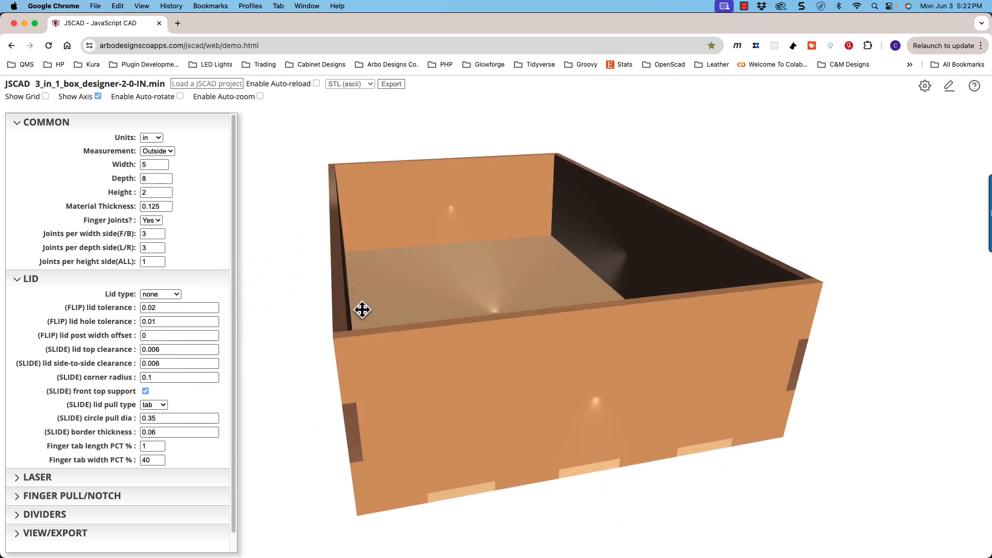
{"action": "left_click_drag", "start_coordinate": [332, 258], "coordinate": [356, 272]}
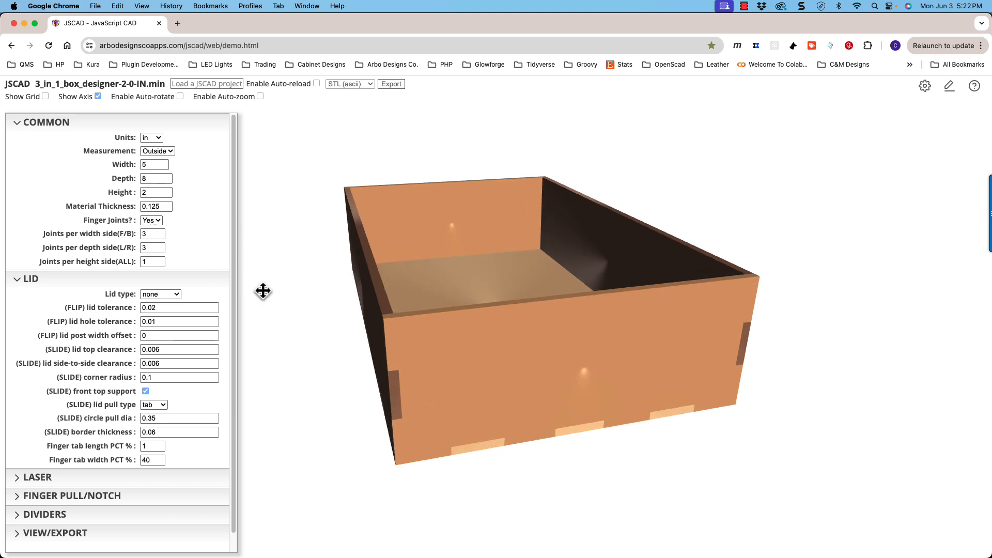
{"action": "left_click_drag", "start_coordinate": [388, 337], "coordinate": [397, 370]}
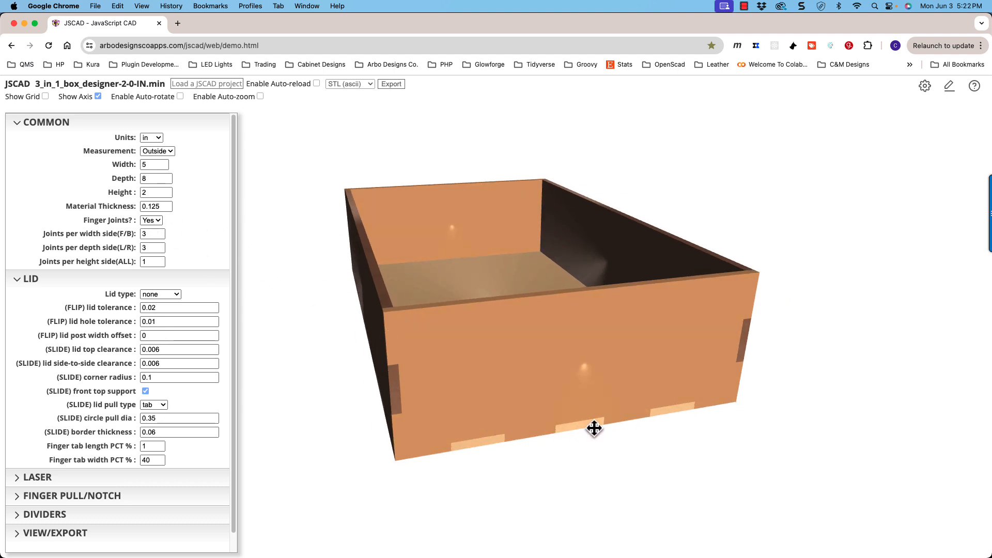
{"action": "left_click_drag", "start_coordinate": [594, 427], "coordinate": [529, 379]}
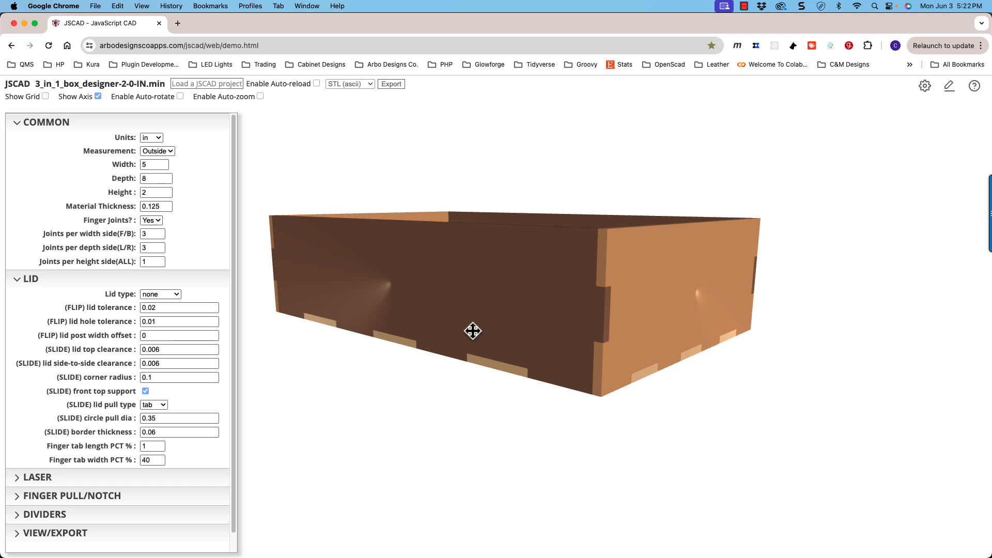
- Turn the finger joints off to inspect the plain box corners, and turn them back on
{"action": "left_click_drag", "start_coordinate": [472, 331], "coordinate": [618, 326]}
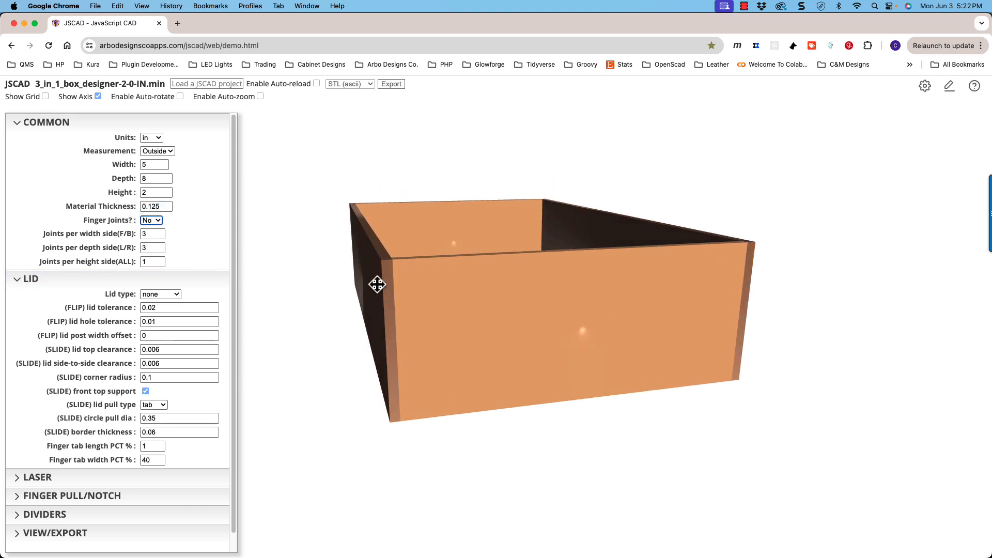
{"action": "mouse_move", "coordinate": [391, 288]}
{"action": "left_mouse_down"}
{"action": "mouse_move", "coordinate": [421, 299]}
{"action": "mouse_move", "coordinate": [397, 292]}
{"action": "mouse_move", "coordinate": [377, 245]}
{"action": "mouse_move", "coordinate": [432, 310]}
{"action": "mouse_move", "coordinate": [394, 288]}
{"action": "mouse_move", "coordinate": [395, 223]}
{"action": "mouse_move", "coordinate": [432, 224]}
{"action": "mouse_move", "coordinate": [439, 296]}
{"action": "mouse_move", "coordinate": [394, 291]}
{"action": "left_mouse_up"}
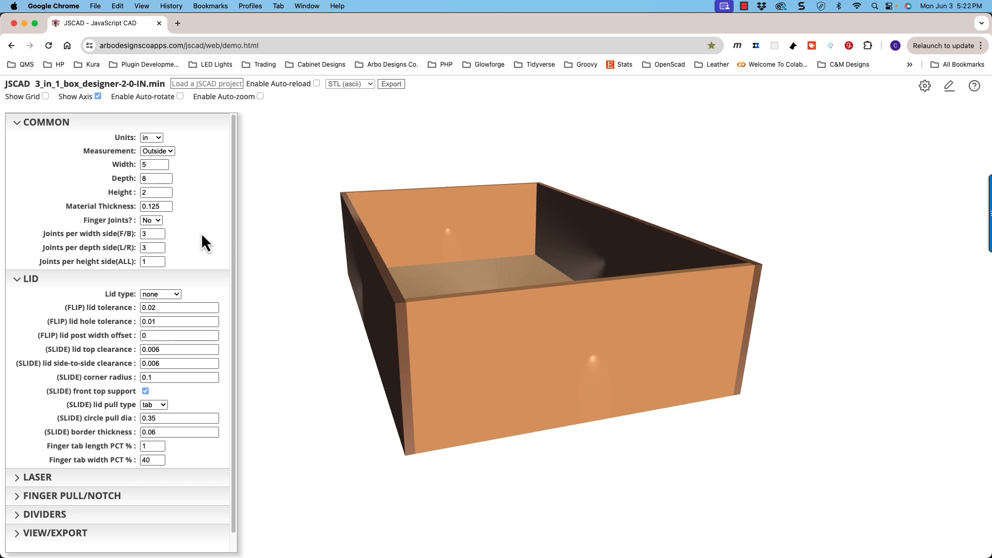
{"action": "left_click", "coordinate": [154, 232]}
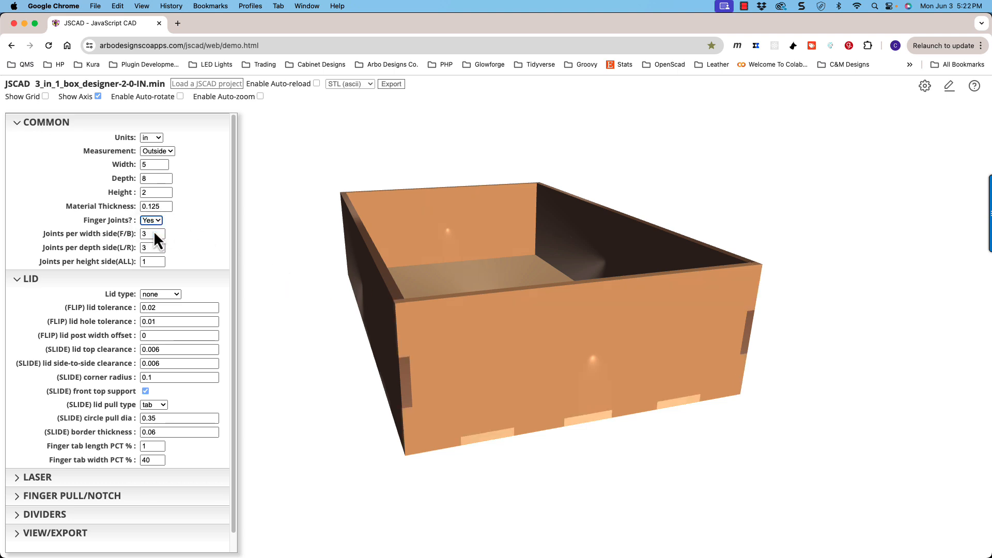
- Inspect the front panel's bottom joints, try 5 joints per width side (F/B), and settle on 2
{"action": "left_click_drag", "start_coordinate": [328, 310], "coordinate": [339, 314]}
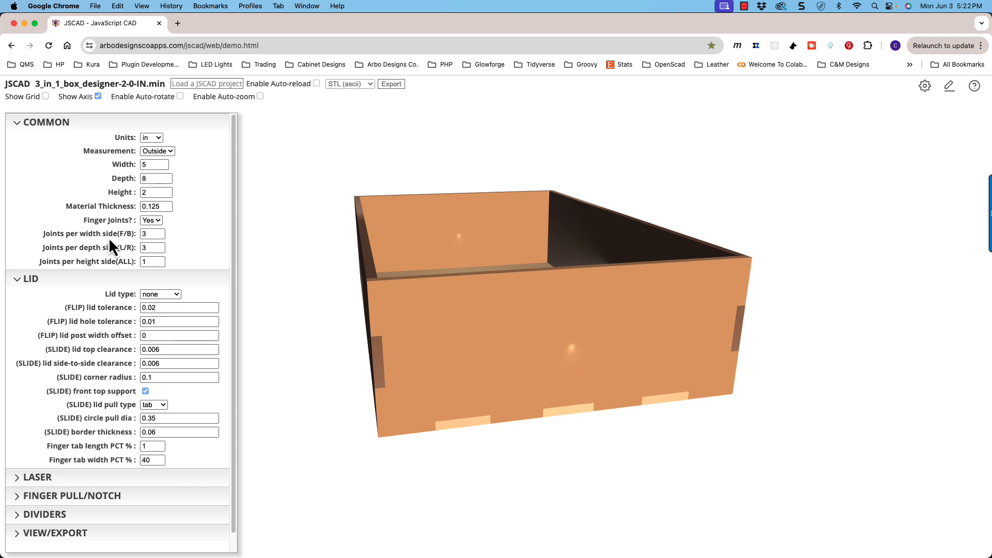
{"action": "type", "text": "3"}
{"action": "left_click_drag", "start_coordinate": [390, 362], "coordinate": [483, 312]}
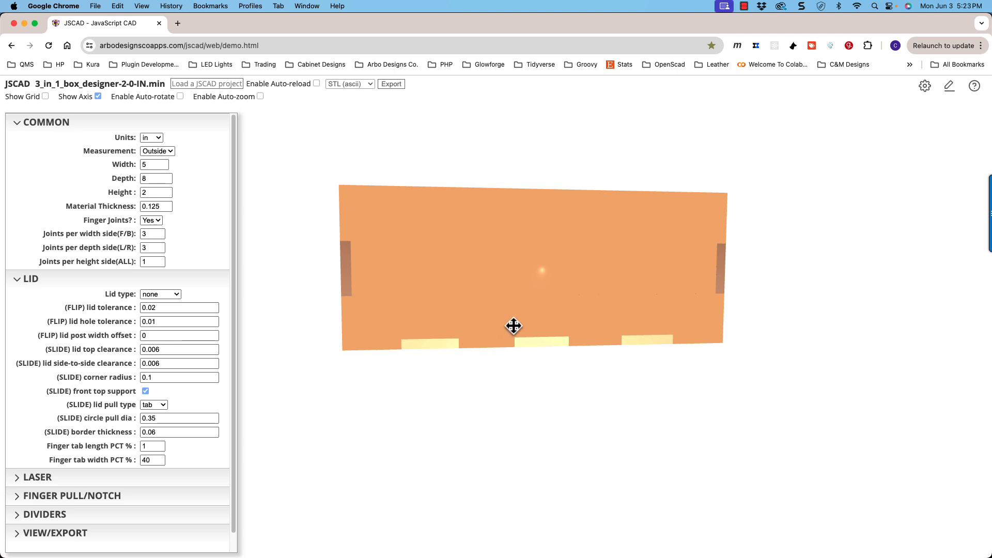
{"action": "mouse_move", "coordinate": [514, 325]}
{"action": "left_mouse_down"}
{"action": "mouse_move", "coordinate": [623, 255]}
{"action": "mouse_move", "coordinate": [687, 317]}
{"action": "mouse_move", "coordinate": [509, 334]}
{"action": "mouse_move", "coordinate": [523, 337]}
{"action": "left_mouse_up"}
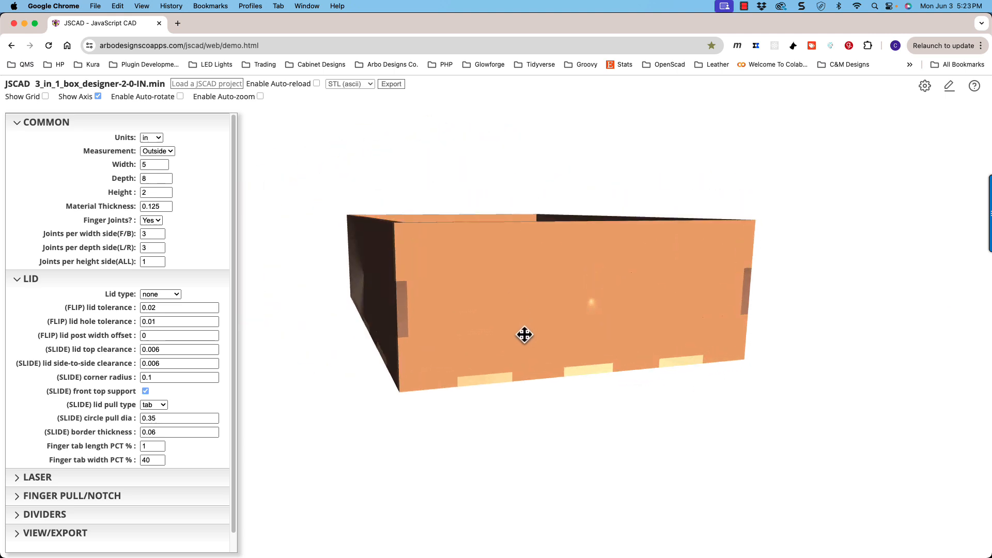
{"action": "left_click", "coordinate": [160, 231]}
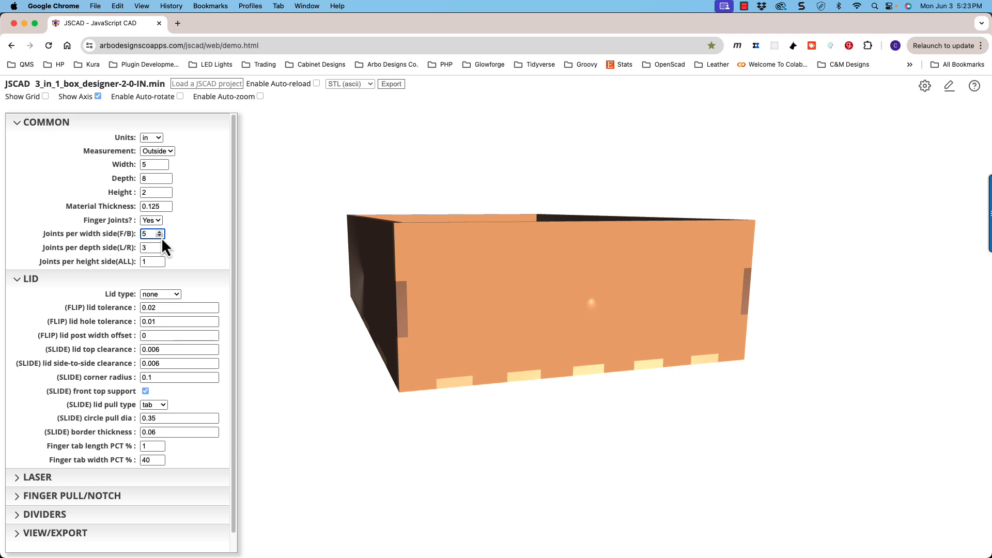
{"action": "left_click", "coordinate": [160, 236]}
{"action": "left_click", "coordinate": [160, 236]}
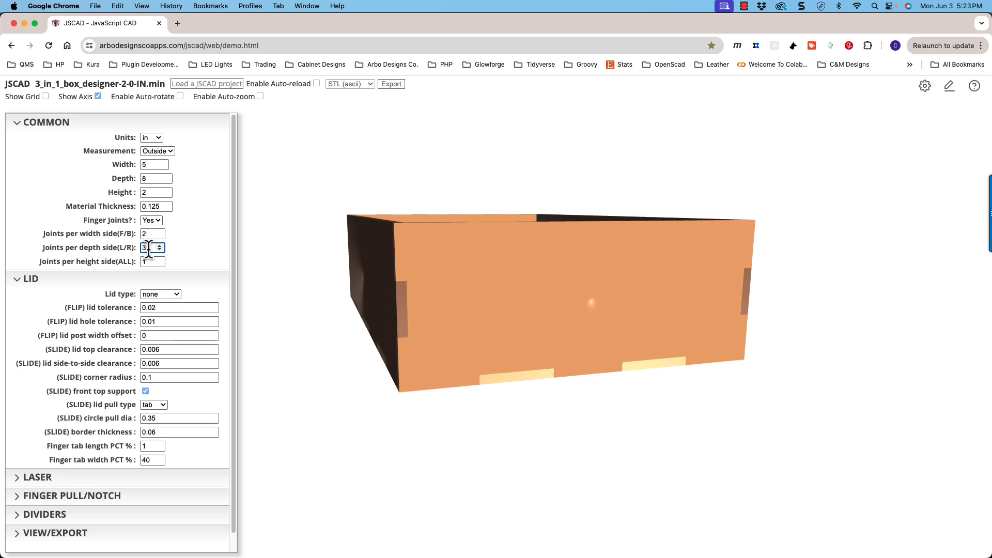
- Show the box's long side panel and set the joints per depth side (L/R) to 2
{"action": "left_click_drag", "start_coordinate": [334, 277], "coordinate": [378, 277]}
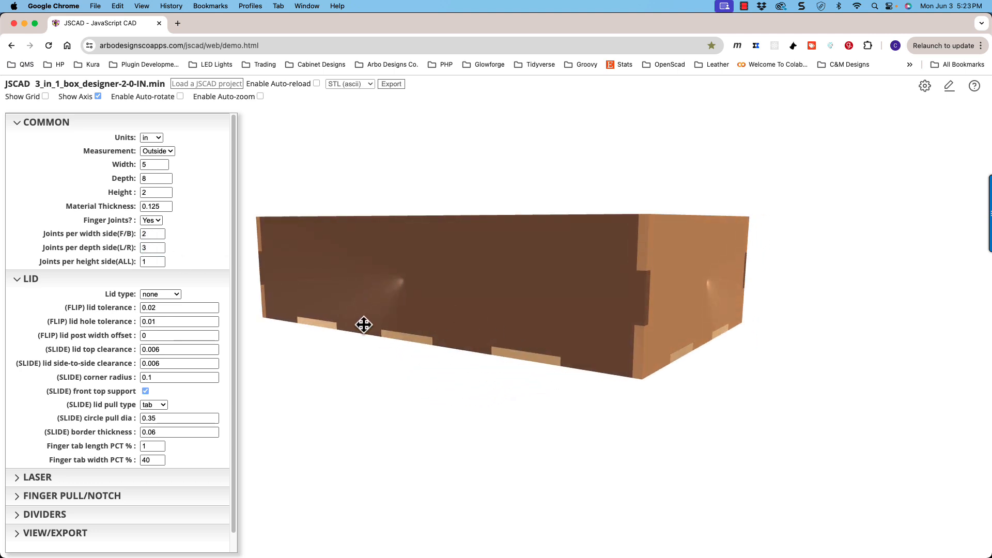
{"action": "left_click", "coordinate": [160, 246]}
{"action": "left_click", "coordinate": [161, 250]}
{"action": "left_click", "coordinate": [160, 250]}
- Set the joints per height side (ALL) to 3 and inspect the box's corner joints
{"action": "left_click_drag", "start_coordinate": [248, 273], "coordinate": [412, 277]}
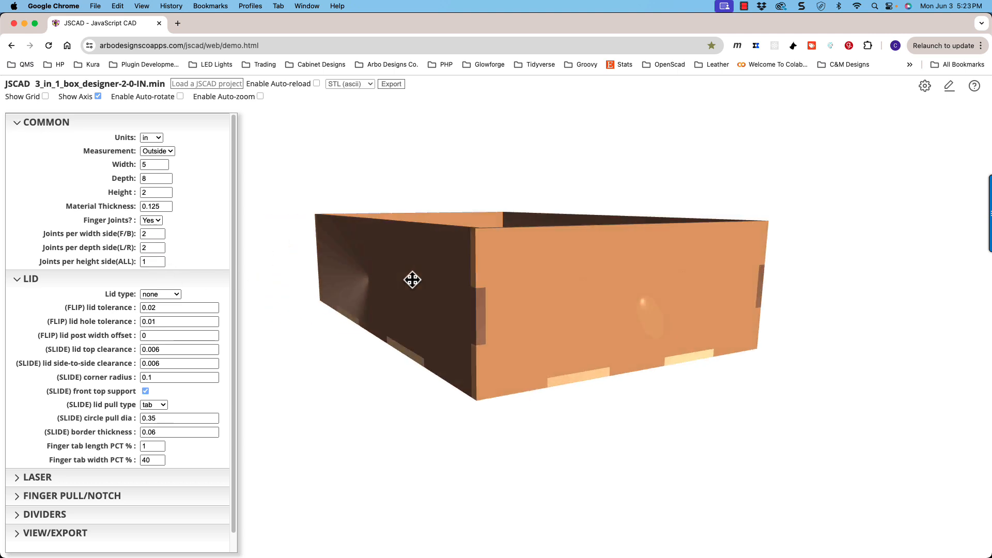
{"action": "left_click", "coordinate": [160, 260]}
{"action": "left_click", "coordinate": [160, 260]}
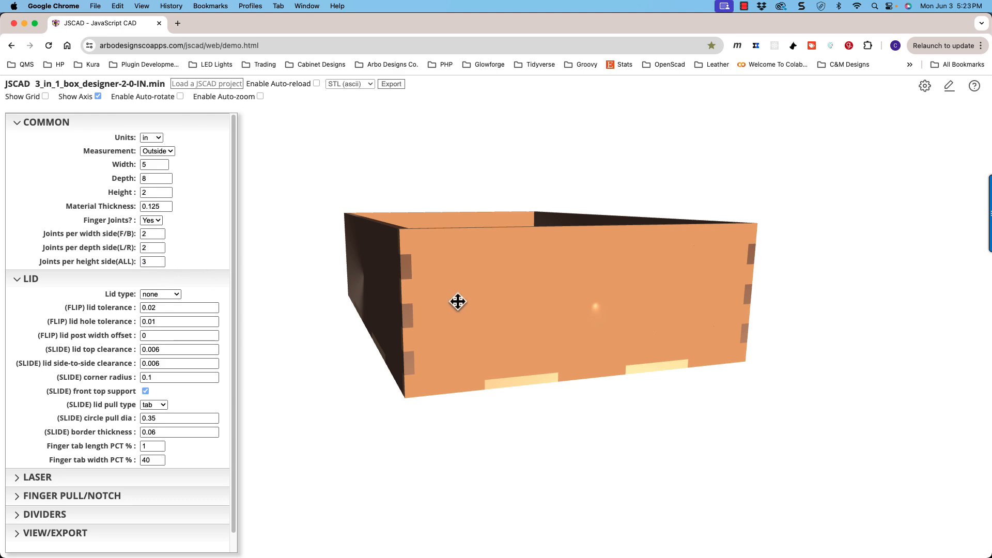
{"action": "left_click_drag", "start_coordinate": [456, 302], "coordinate": [432, 312]}
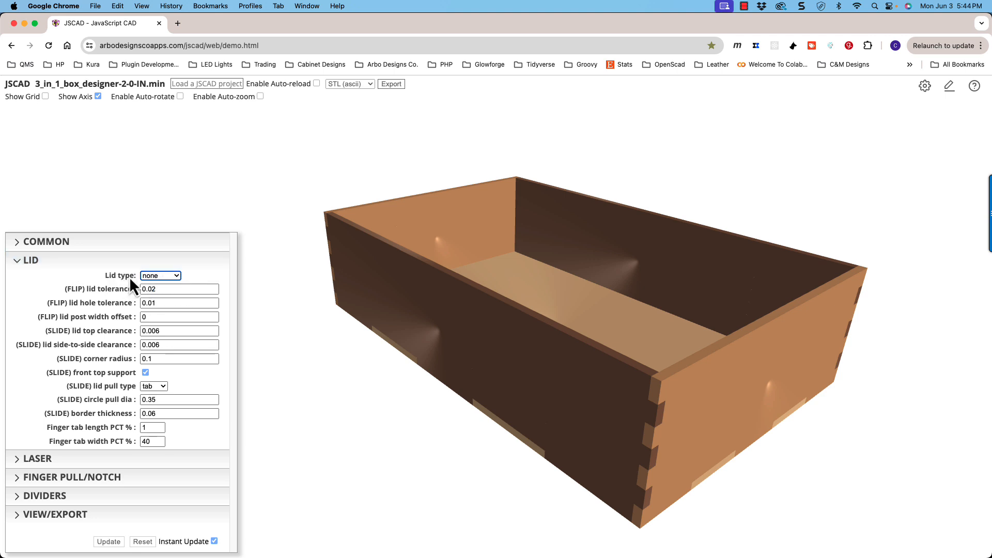
- Set the Lid type to fingerjoint and inspect the joints along the closed box's top edges
{"action": "left_click", "coordinate": [176, 277]}
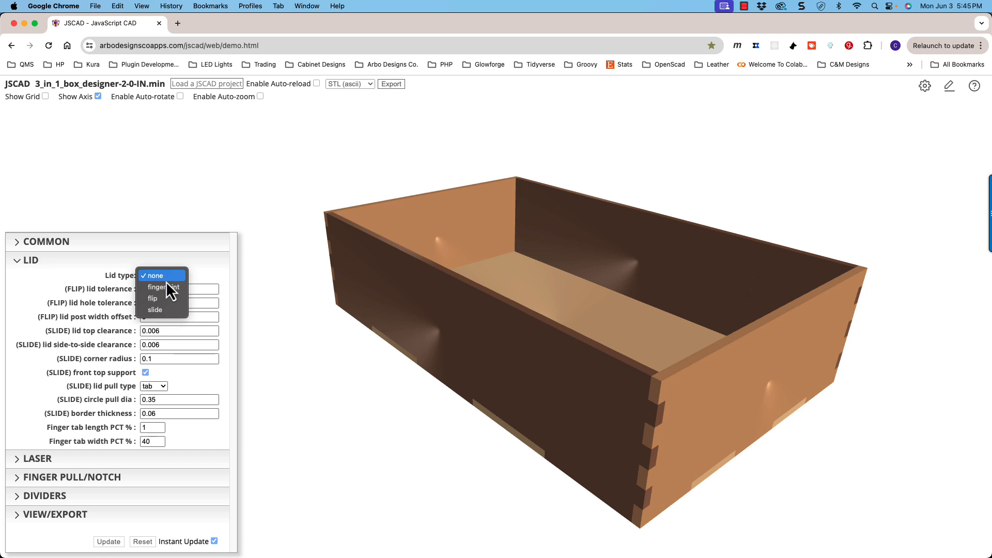
{"action": "left_click", "coordinate": [197, 265]}
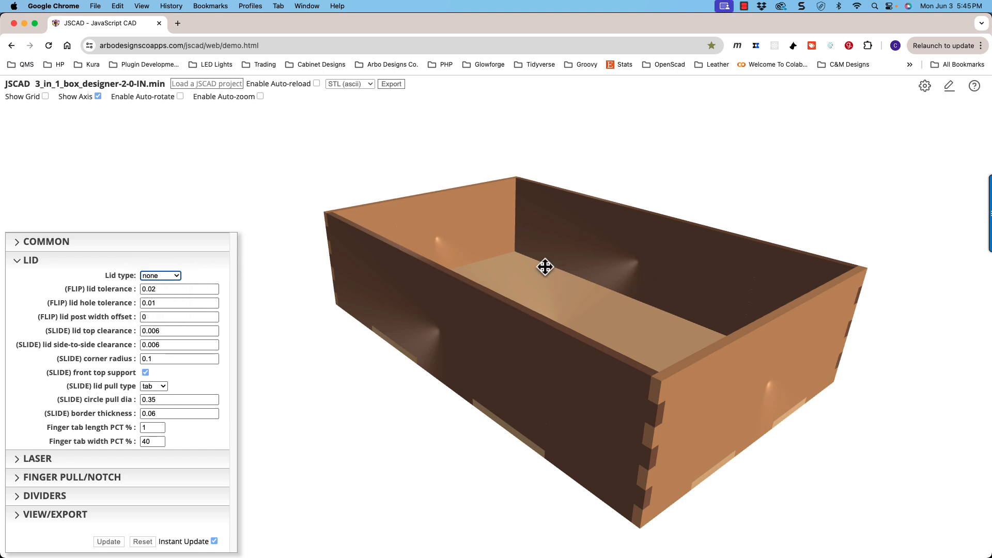
{"action": "left_click", "coordinate": [176, 275]}
{"action": "left_click", "coordinate": [169, 289]}
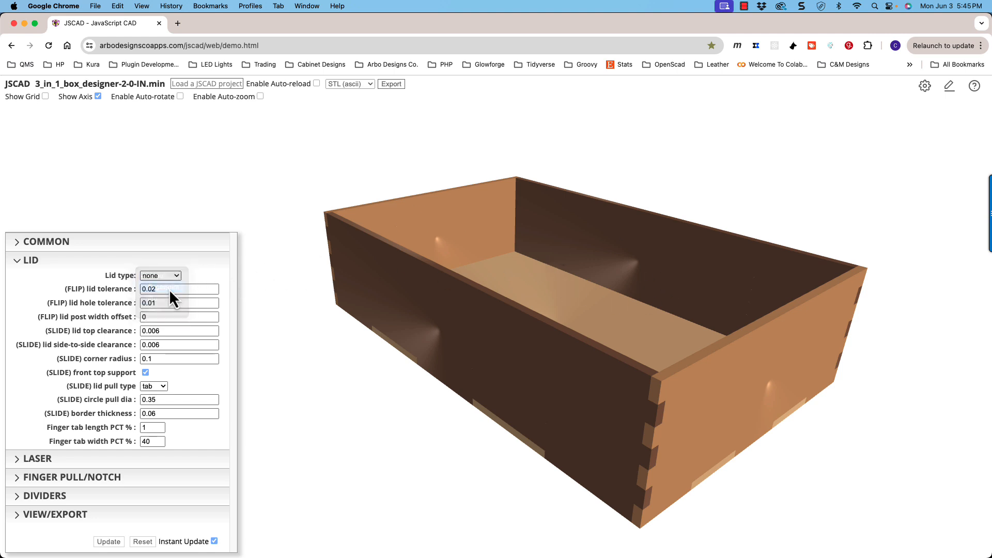
{"action": "left_click_drag", "start_coordinate": [529, 272], "coordinate": [506, 291]}
{"action": "scroll", "coordinate": [506, 290], "scroll_direction": "up", "scroll_amount": 3}
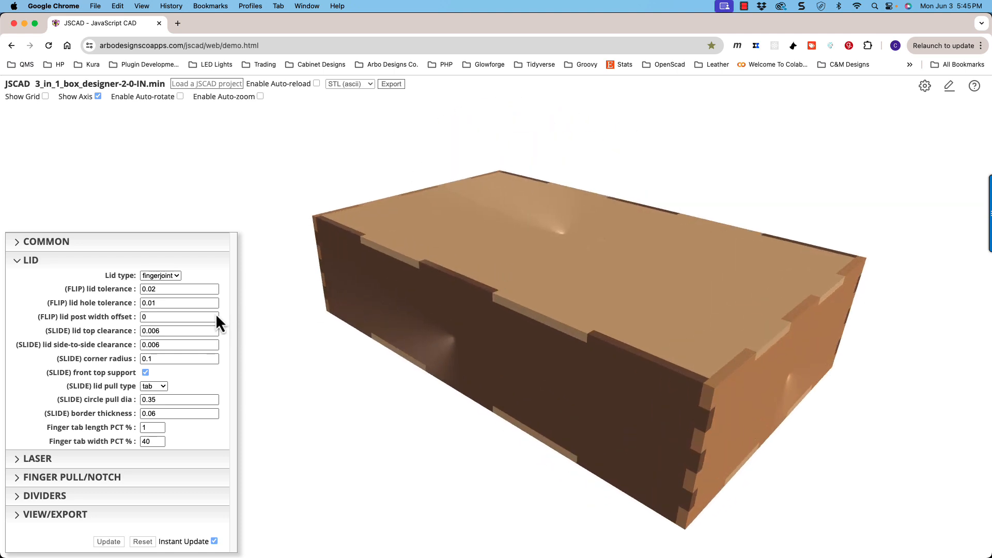
- Set the Lid type to flip and inspect the lid's pivot posts and front finger tab
{"action": "left_click", "coordinate": [160, 276]}
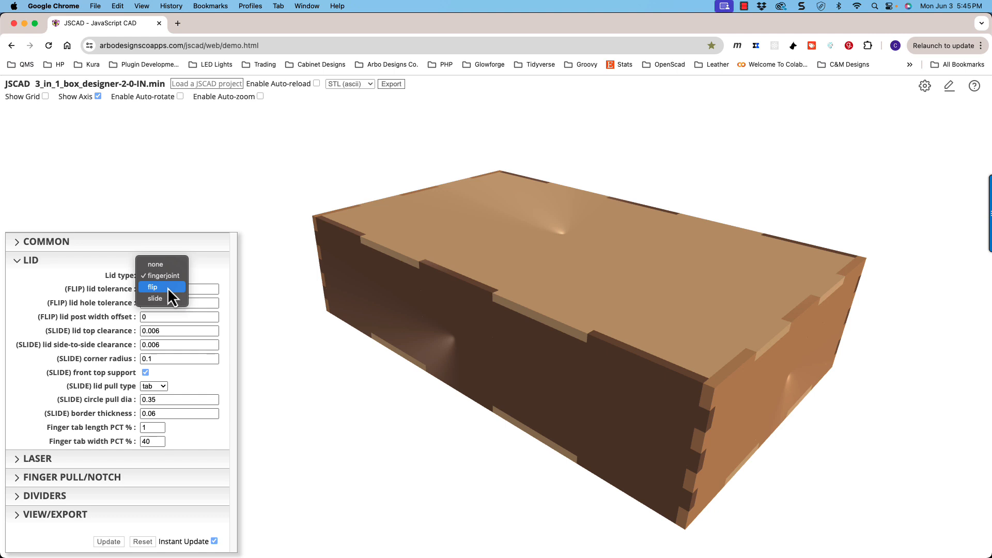
{"action": "left_click", "coordinate": [167, 287]}
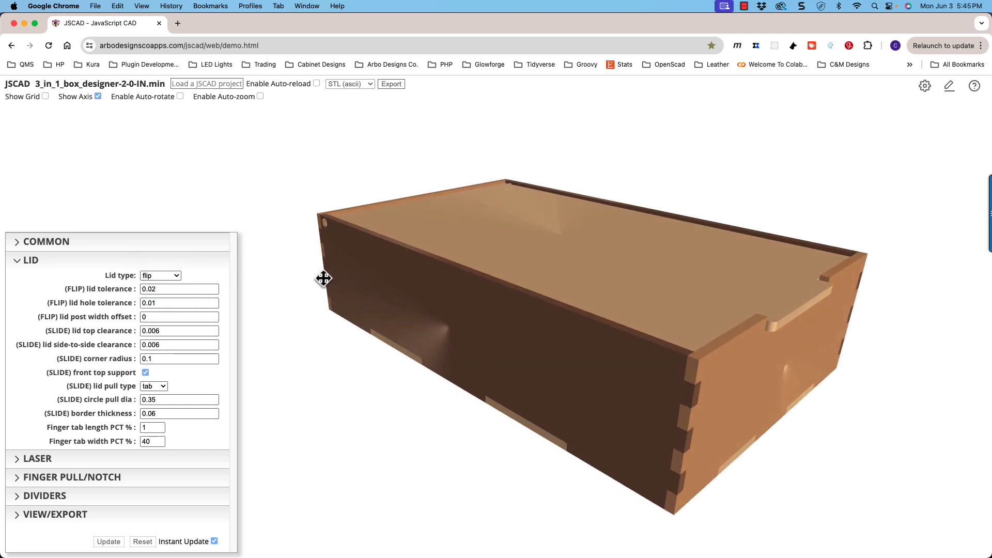
{"action": "left_click_drag", "start_coordinate": [308, 224], "coordinate": [392, 215]}
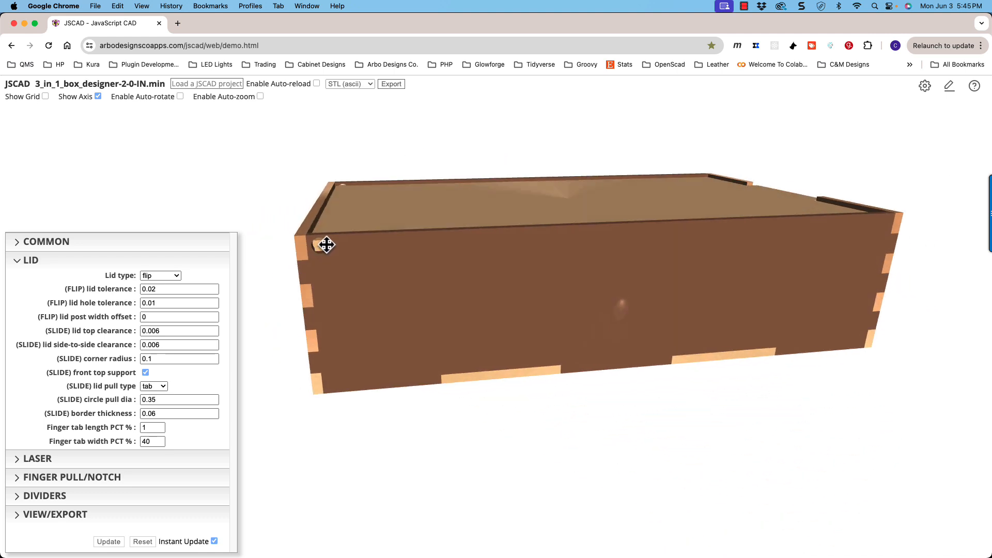
{"action": "left_click_drag", "start_coordinate": [326, 245], "coordinate": [594, 231]}
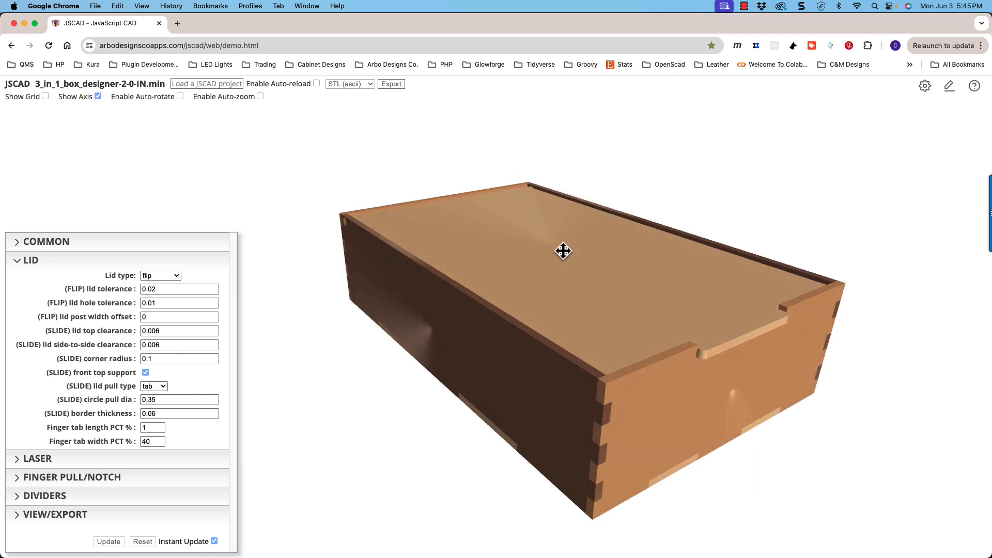
- Set the box's Depth to 6 in and collapse the COMMON parameters
{"action": "left_click", "coordinate": [155, 242]}
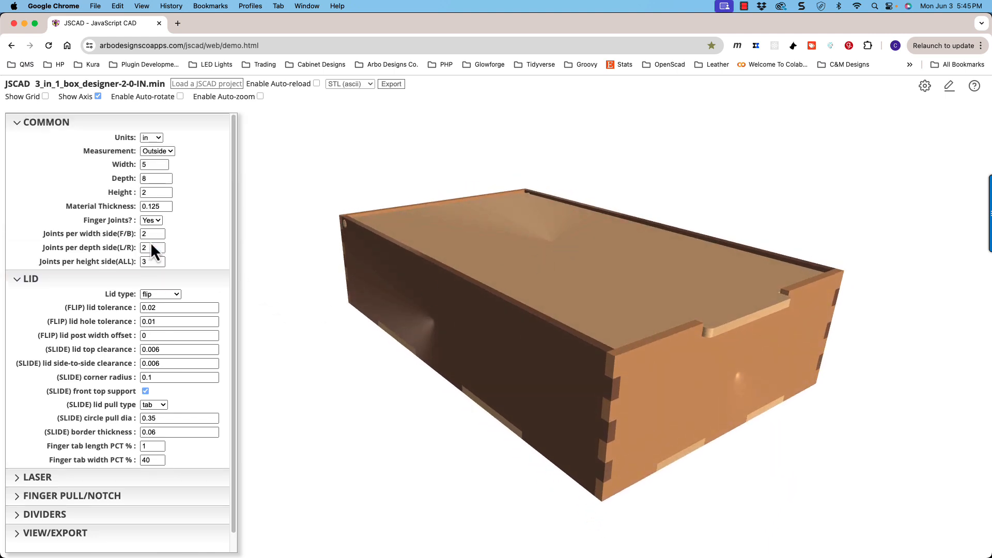
{"action": "left_click", "coordinate": [166, 180]}
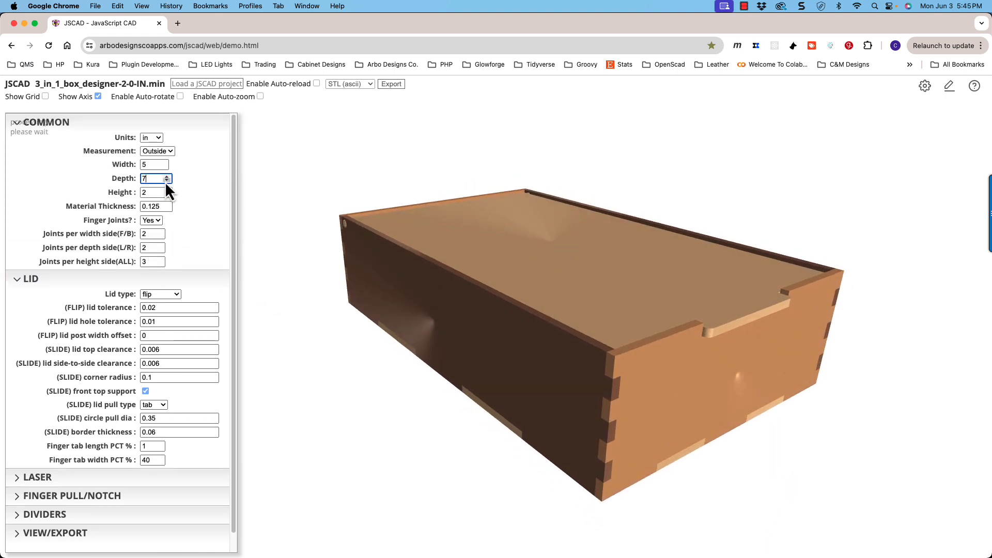
{"action": "left_click", "coordinate": [166, 180]}
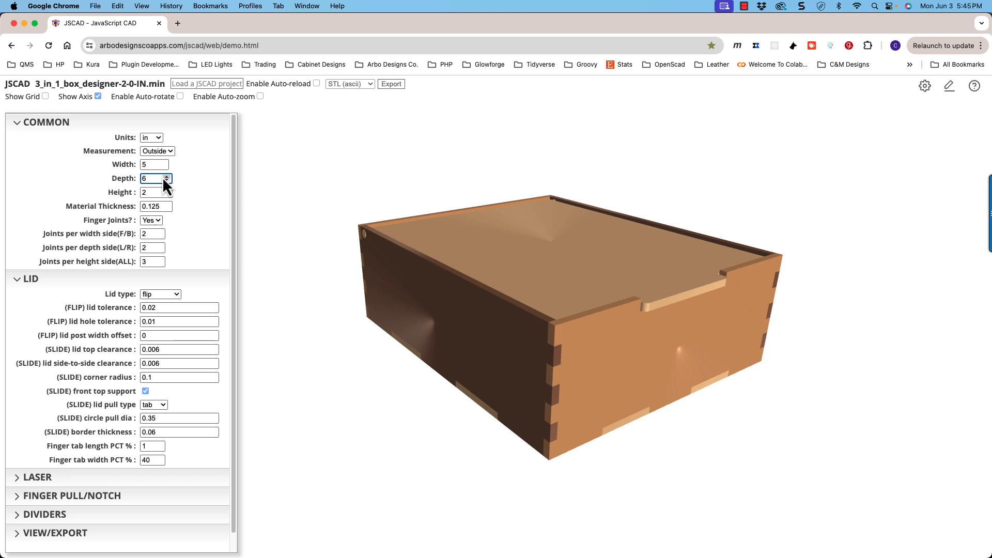
{"action": "left_click", "coordinate": [98, 124]}
{"action": "left_click_drag", "start_coordinate": [456, 316], "coordinate": [472, 321]}
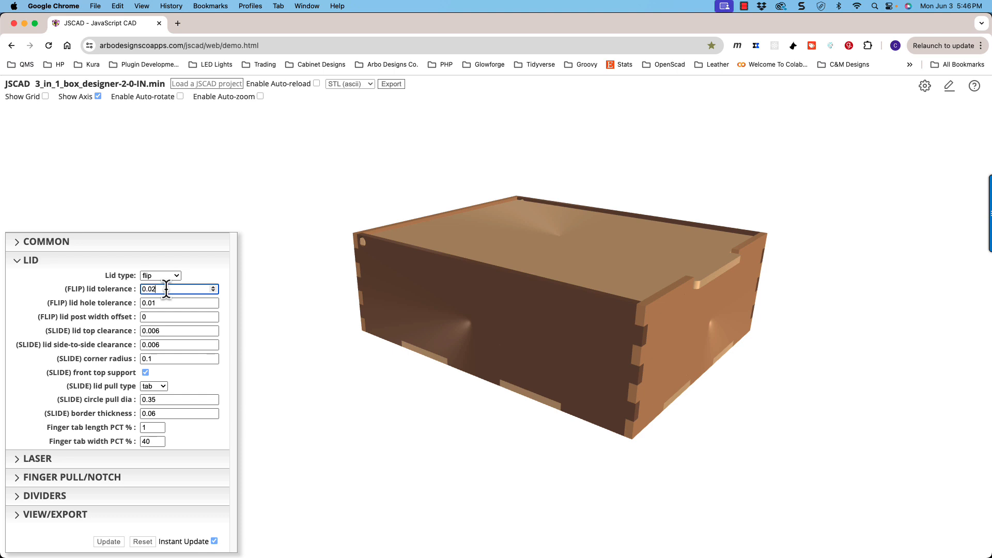
- Examine the gap between the flip lid and the box walls from above, including around the pivot posts
{"action": "left_click_drag", "start_coordinate": [551, 244], "coordinate": [493, 323]}
{"action": "scroll", "coordinate": [395, 295], "scroll_direction": "up", "scroll_amount": 3}
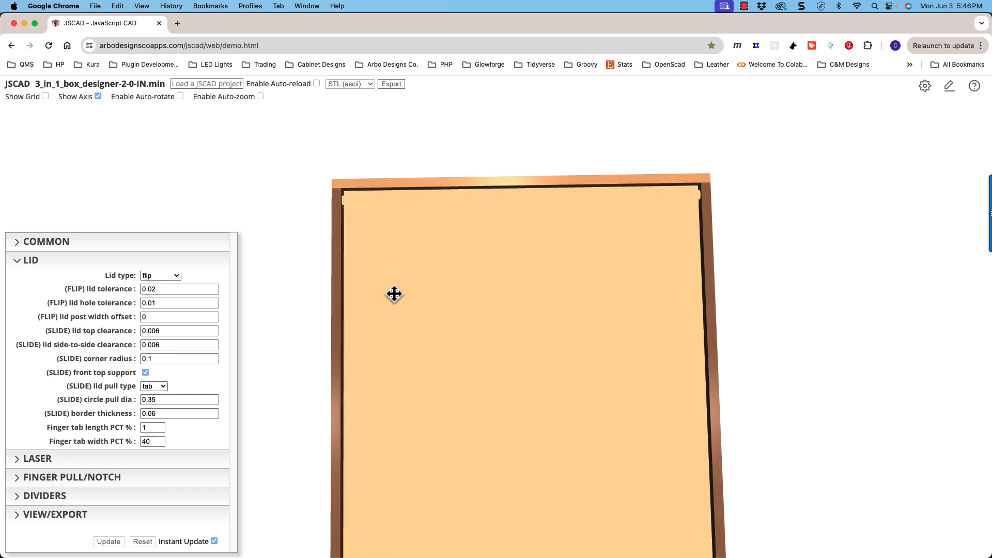
{"action": "left_click_drag", "start_coordinate": [402, 287], "coordinate": [549, 281], "text": "shift"}
{"action": "scroll", "coordinate": [496, 283], "scroll_direction": "up", "scroll_amount": 2}
{"action": "scroll", "coordinate": [496, 284], "scroll_direction": "down", "scroll_amount": 1}
{"action": "scroll", "coordinate": [497, 283], "scroll_direction": "down", "scroll_amount": 2}
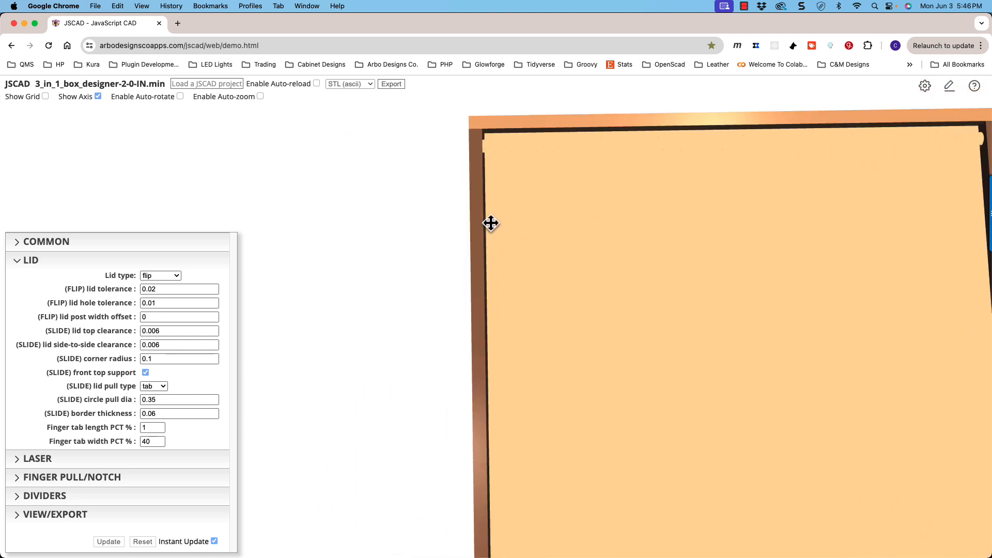
{"action": "scroll", "coordinate": [812, 220], "scroll_direction": "down", "scroll_amount": 2}
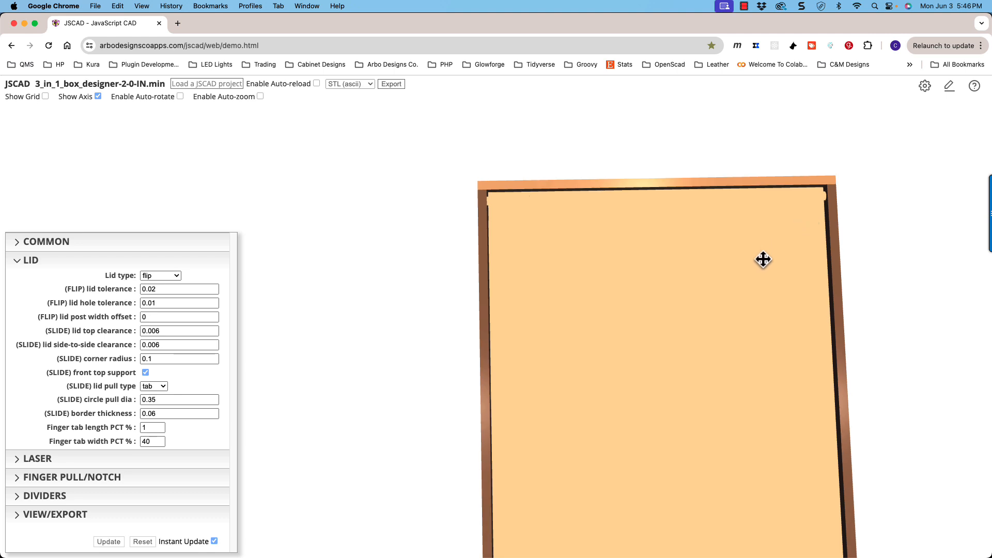
{"action": "left_click_drag", "start_coordinate": [722, 304], "coordinate": [704, 238], "text": "shift"}
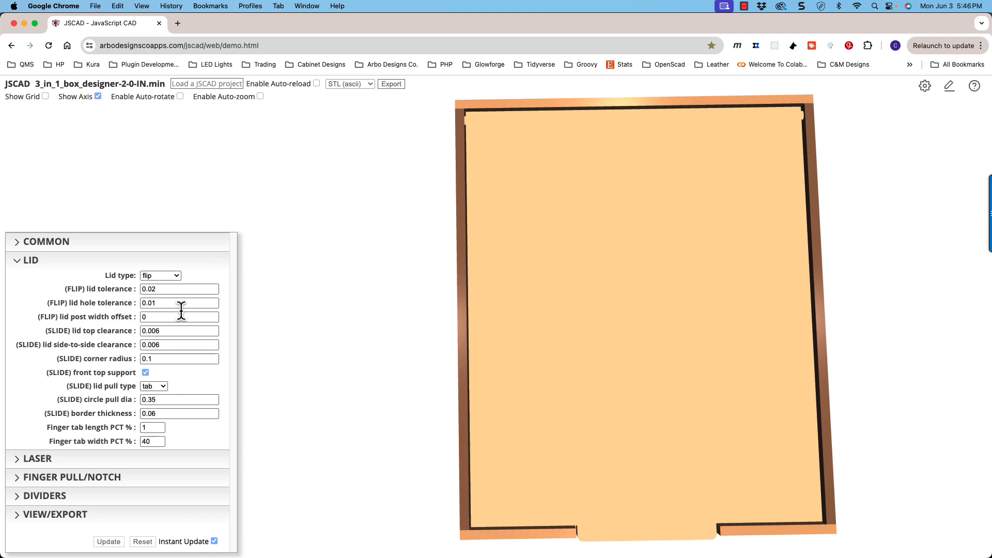
- Try a (FLIP) lid tolerance of 0.05, inspect the gap around the lid, and restore the tolerance to 0.02
{"action": "left_click", "coordinate": [216, 288]}
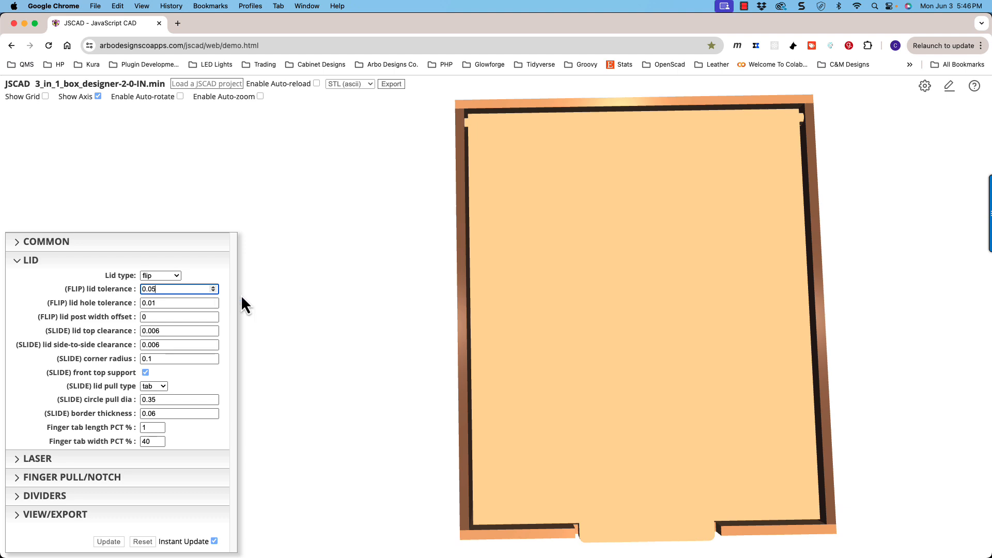
{"action": "mouse_move", "coordinate": [535, 361]}
{"action": "left_mouse_down"}
{"action": "mouse_move", "coordinate": [536, 299]}
{"action": "mouse_move", "coordinate": [538, 367]}
{"action": "mouse_move", "coordinate": [543, 344]}
{"action": "mouse_move", "coordinate": [553, 342]}
{"action": "mouse_move", "coordinate": [527, 354]}
{"action": "left_mouse_up"}
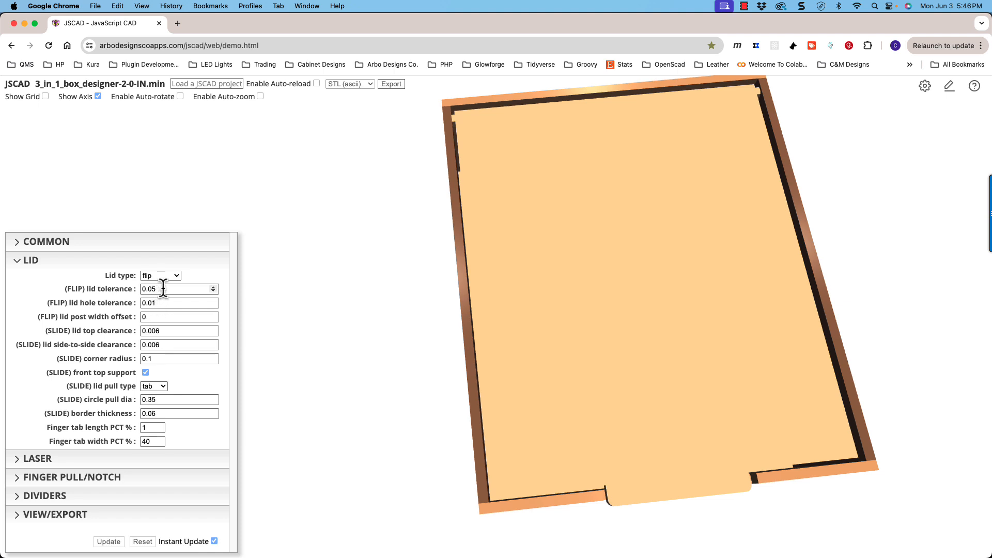
{"action": "left_click", "coordinate": [214, 291]}
{"action": "left_click", "coordinate": [214, 290]}
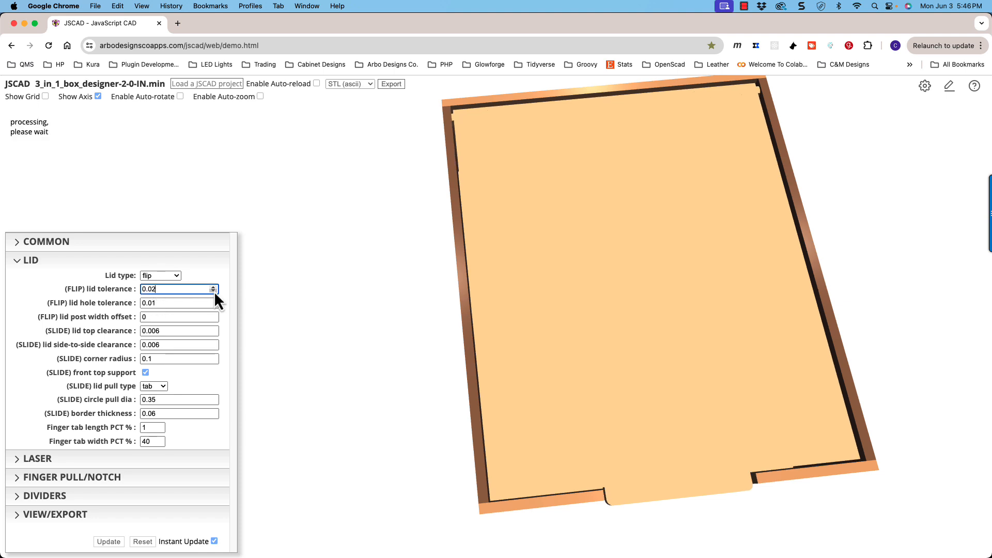
{"action": "left_click_drag", "start_coordinate": [518, 301], "coordinate": [526, 282]}
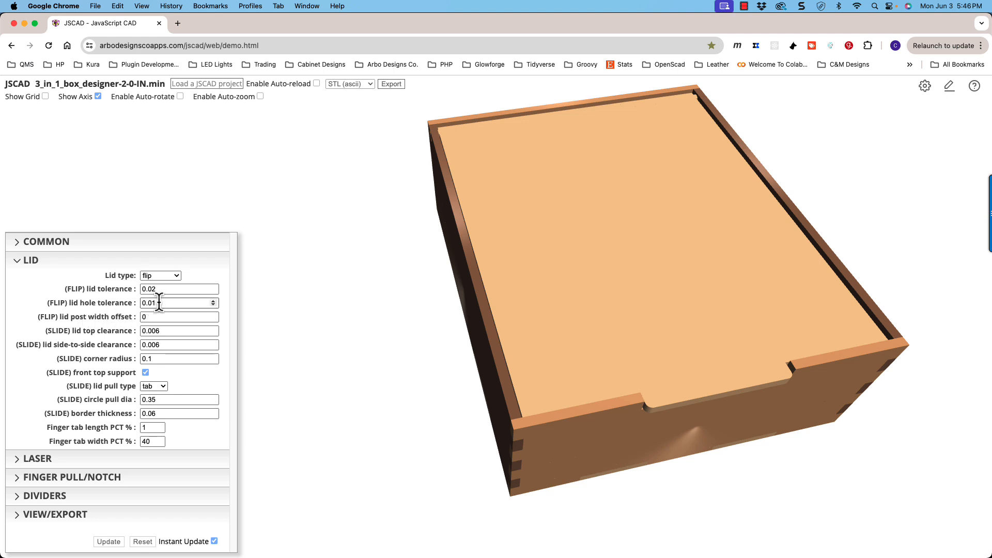
- Inspect the side pivot hole's clearance around the lid post and try adjusting the (FLIP) lid hole tolerance
{"action": "left_click_drag", "start_coordinate": [367, 176], "coordinate": [427, 202]}
{"action": "left_click_drag", "start_coordinate": [430, 239], "coordinate": [630, 220], "text": "shift"}
{"action": "scroll", "coordinate": [559, 259], "scroll_direction": "up", "scroll_amount": 5}
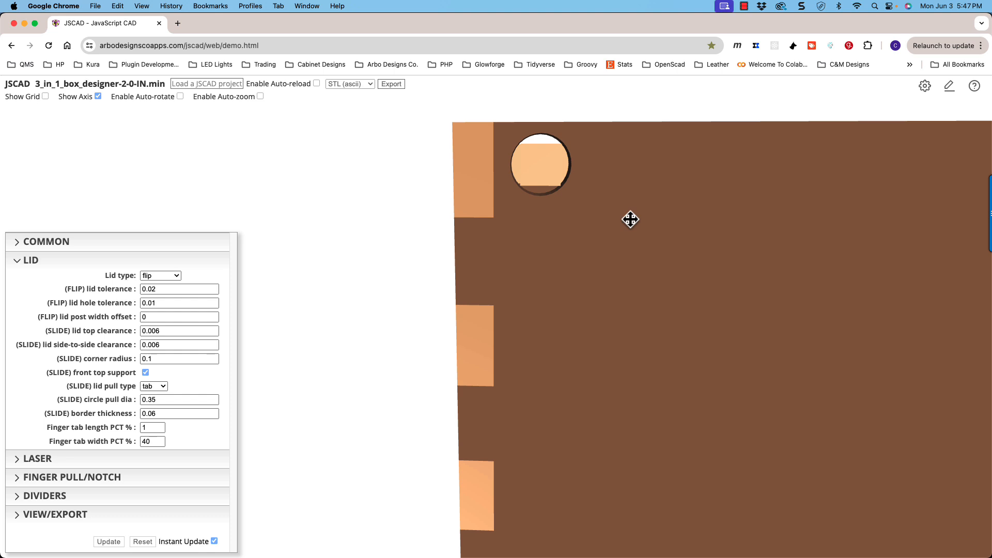
{"action": "scroll", "coordinate": [538, 156], "scroll_direction": "up", "scroll_amount": 3}
{"action": "left_click_drag", "start_coordinate": [542, 160], "coordinate": [541, 166]}
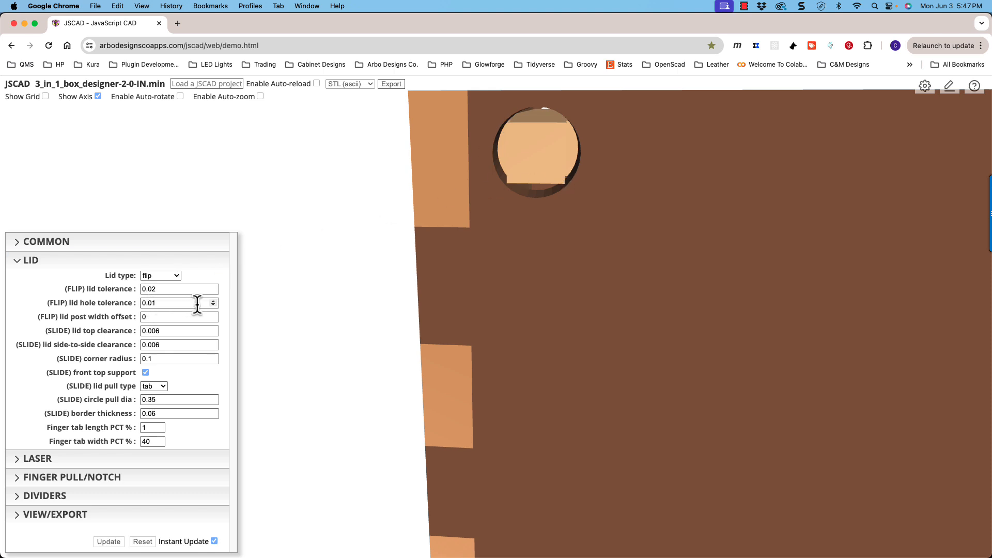
{"action": "left_click", "coordinate": [212, 301]}
{"action": "left_click_drag", "start_coordinate": [524, 201], "coordinate": [523, 201]}
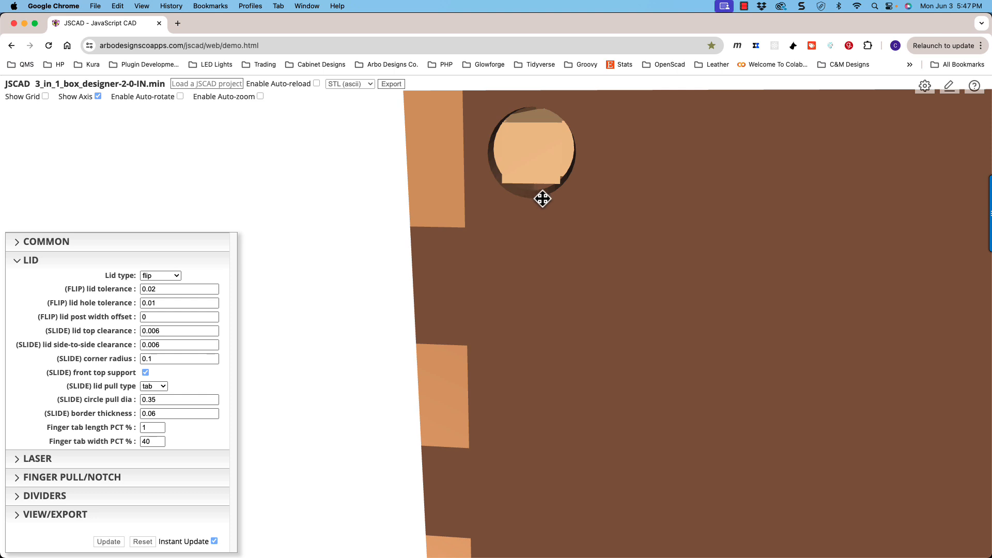
- Examine the flip lid's pivot post inside the side hole, comparing its width with the hole's size
{"action": "left_click_drag", "start_coordinate": [543, 198], "coordinate": [287, 283]}
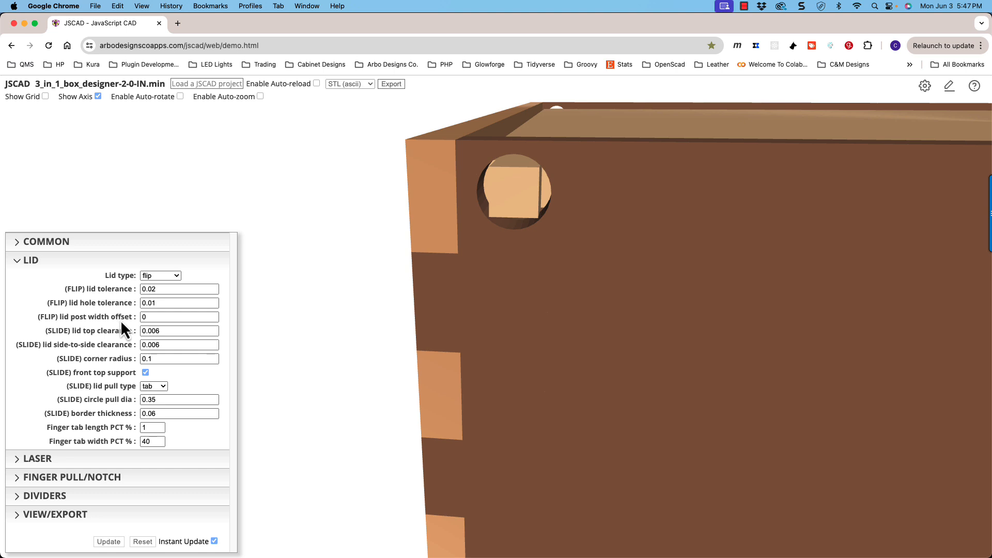
{"action": "left_click_drag", "start_coordinate": [451, 213], "coordinate": [488, 214]}
{"action": "left_click_drag", "start_coordinate": [492, 248], "coordinate": [492, 241]}
{"action": "scroll", "coordinate": [494, 240], "scroll_direction": "down", "scroll_amount": 3}
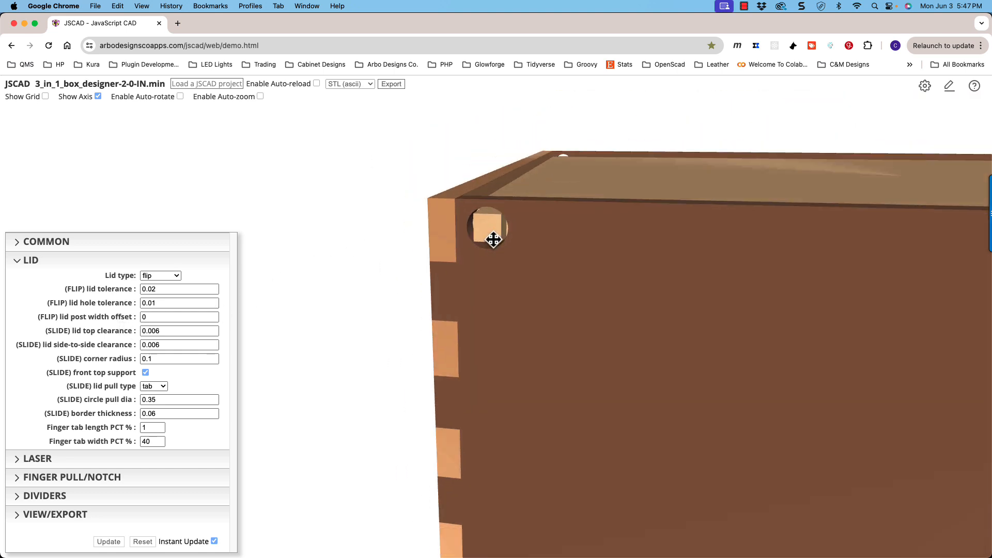
{"action": "mouse_move", "coordinate": [602, 243]}
{"action": "left_mouse_down"}
{"action": "mouse_move", "coordinate": [541, 226]}
{"action": "mouse_move", "coordinate": [589, 239]}
{"action": "left_mouse_up"}
{"action": "scroll", "coordinate": [589, 238], "scroll_direction": "down", "scroll_amount": 2}
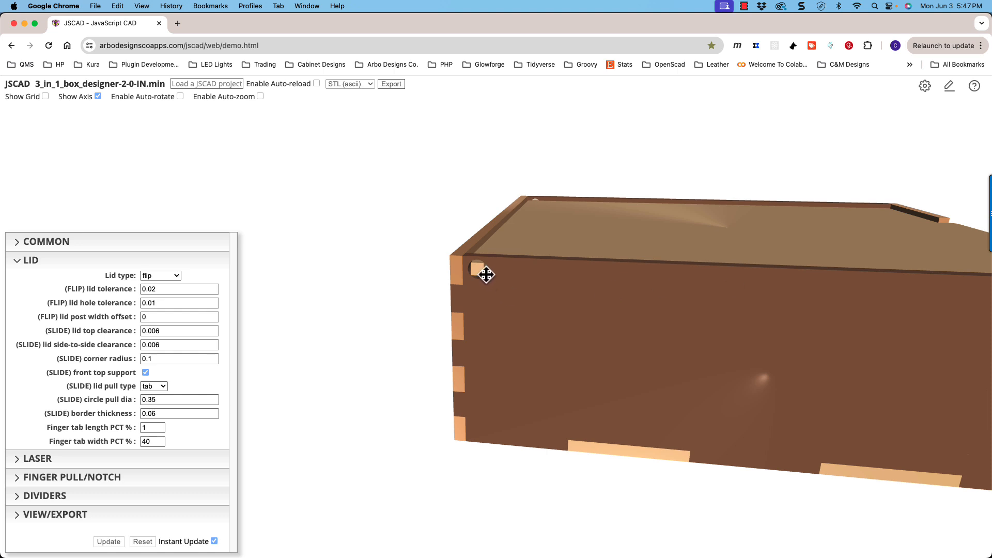
{"action": "scroll", "coordinate": [476, 274], "scroll_direction": "up", "scroll_amount": 3}
{"action": "scroll", "coordinate": [470, 248], "scroll_direction": "up", "scroll_amount": 2}
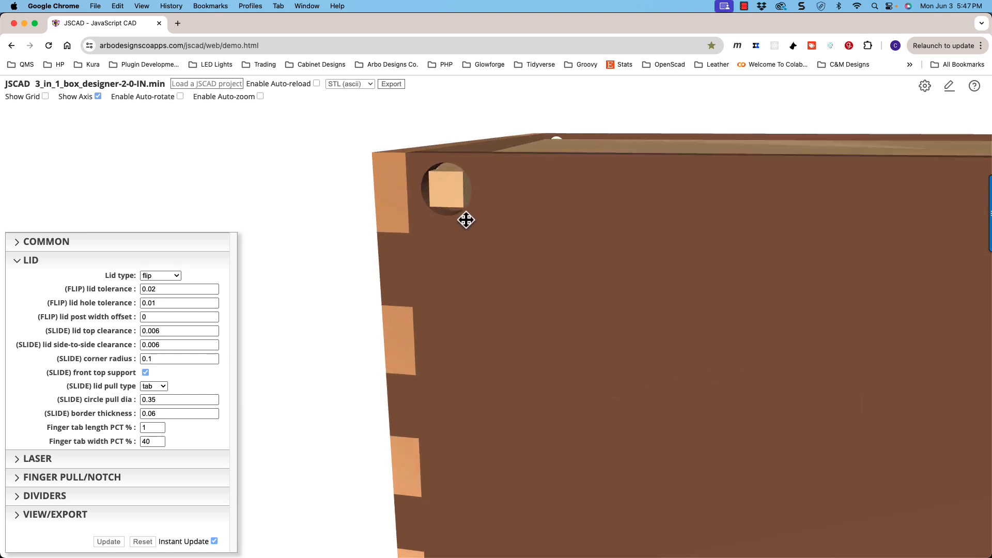
{"action": "left_click_drag", "start_coordinate": [466, 220], "coordinate": [484, 233]}
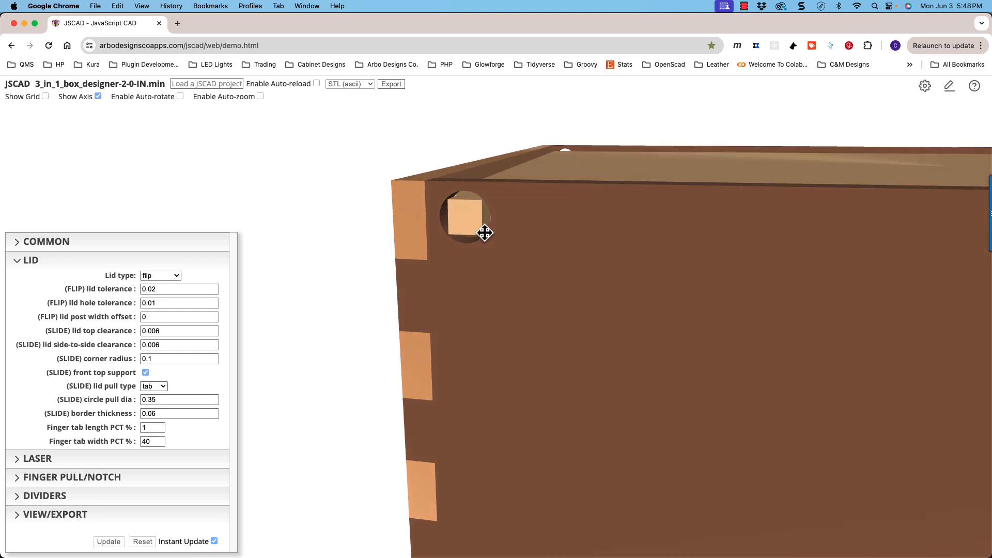
- Set the (FLIP) lid post width offset to 0.3 and inspect the pivot post and hole
{"action": "left_click", "coordinate": [162, 317]}
{"action": "left_click", "coordinate": [213, 314]}
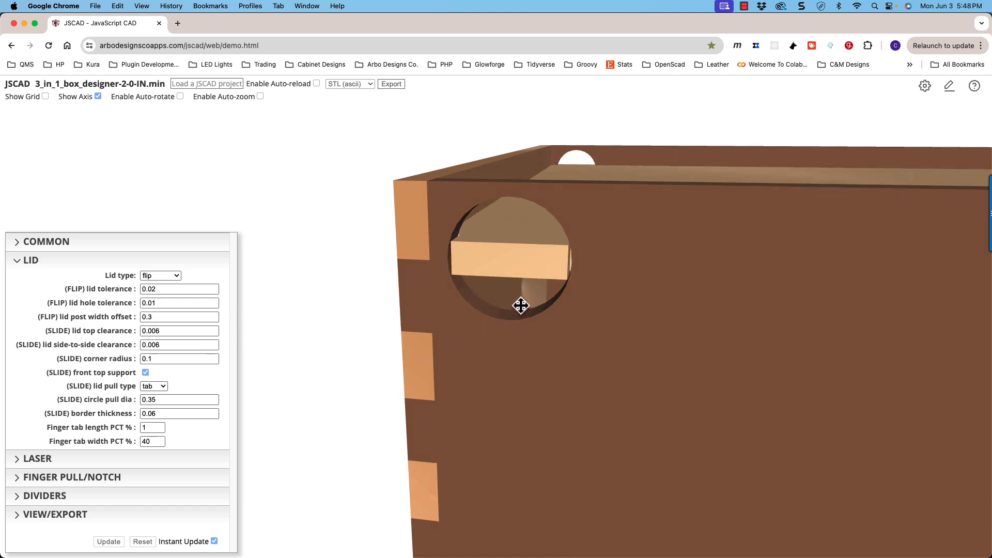
{"action": "scroll", "coordinate": [518, 301], "scroll_direction": "up", "scroll_amount": 3}
{"action": "mouse_move", "coordinate": [517, 299]}
{"action": "left_mouse_down"}
{"action": "mouse_move", "coordinate": [517, 270]}
{"action": "mouse_move", "coordinate": [517, 289]}
{"action": "left_mouse_up"}
{"action": "scroll", "coordinate": [517, 289], "scroll_direction": "down", "scroll_amount": 5}
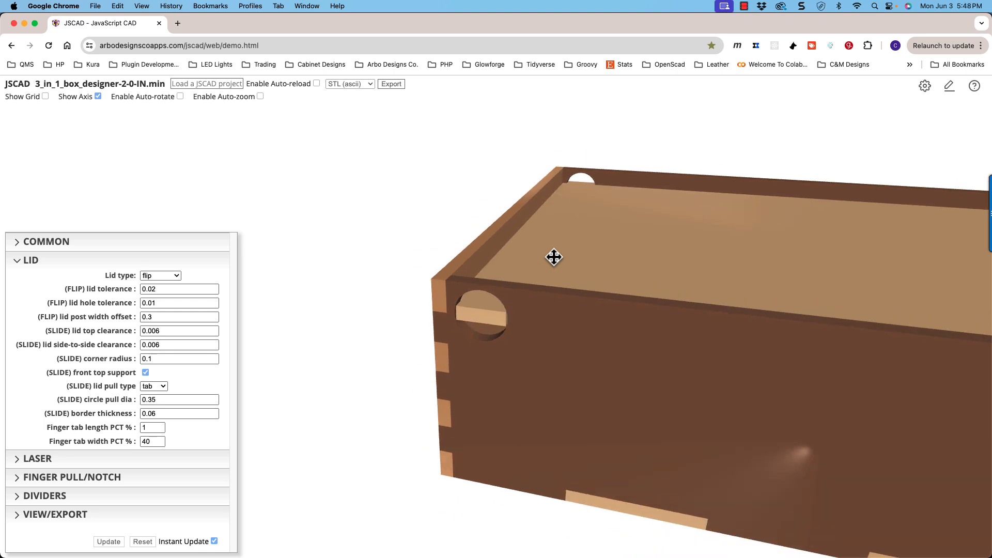
{"action": "left_click_drag", "start_coordinate": [525, 249], "coordinate": [548, 248]}
{"action": "scroll", "coordinate": [612, 292], "scroll_direction": "down", "scroll_amount": 5}
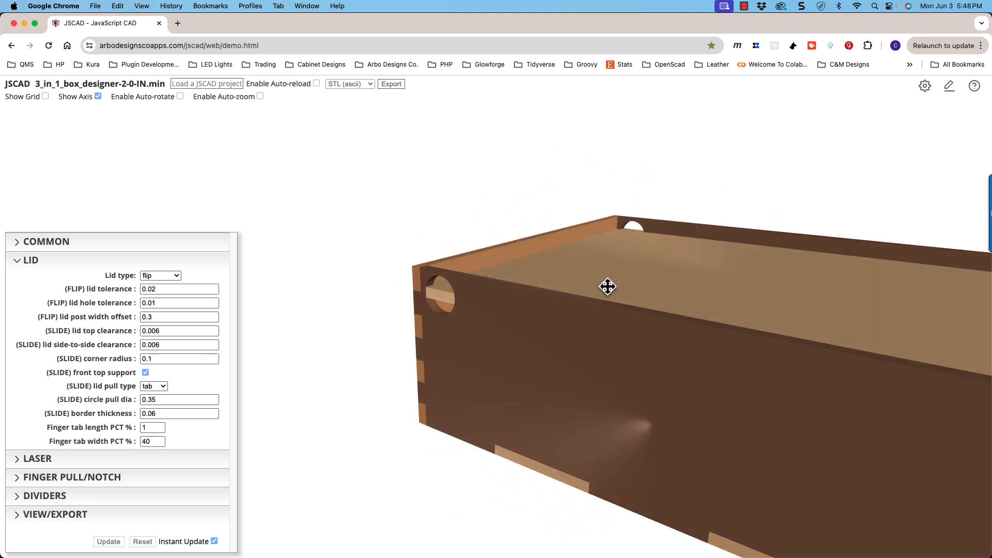
{"action": "left_click_drag", "start_coordinate": [615, 282], "coordinate": [489, 286]}
{"action": "scroll", "coordinate": [485, 284], "scroll_direction": "up", "scroll_amount": 3}
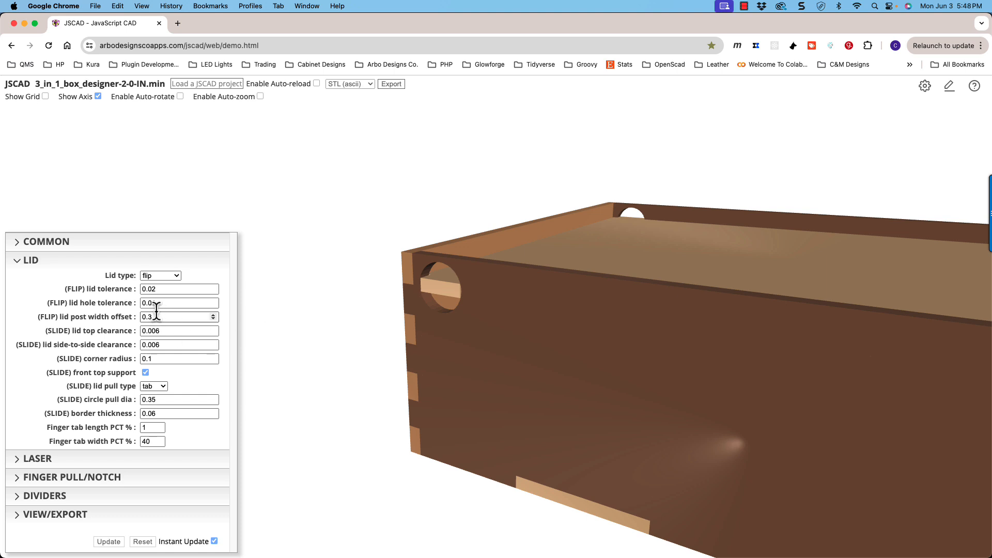
- Reduce the (FLIP) lid post width offset to 0 and check the pivot hole at the box's corner
{"action": "left_click", "coordinate": [215, 320]}
{"action": "left_click", "coordinate": [215, 321]}
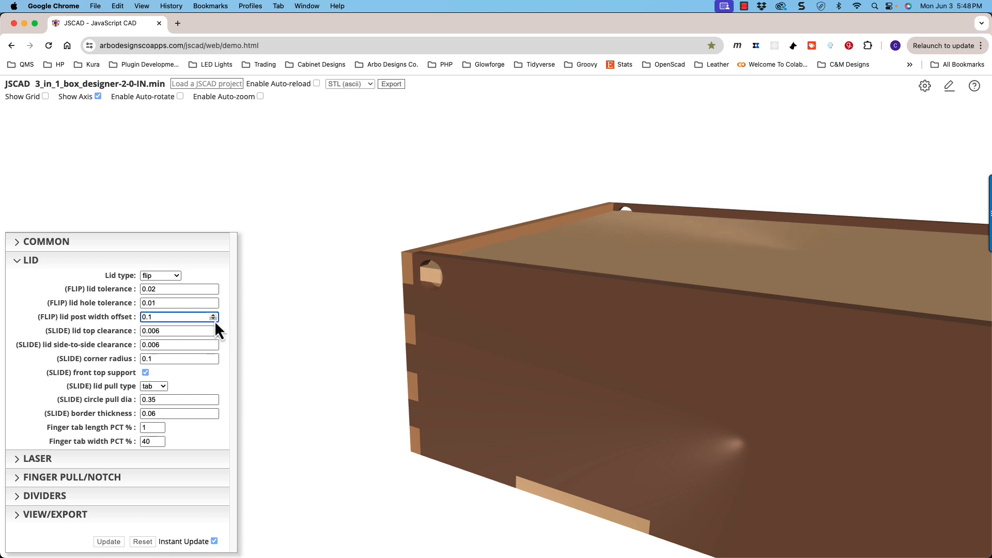
{"action": "left_click", "coordinate": [215, 320]}
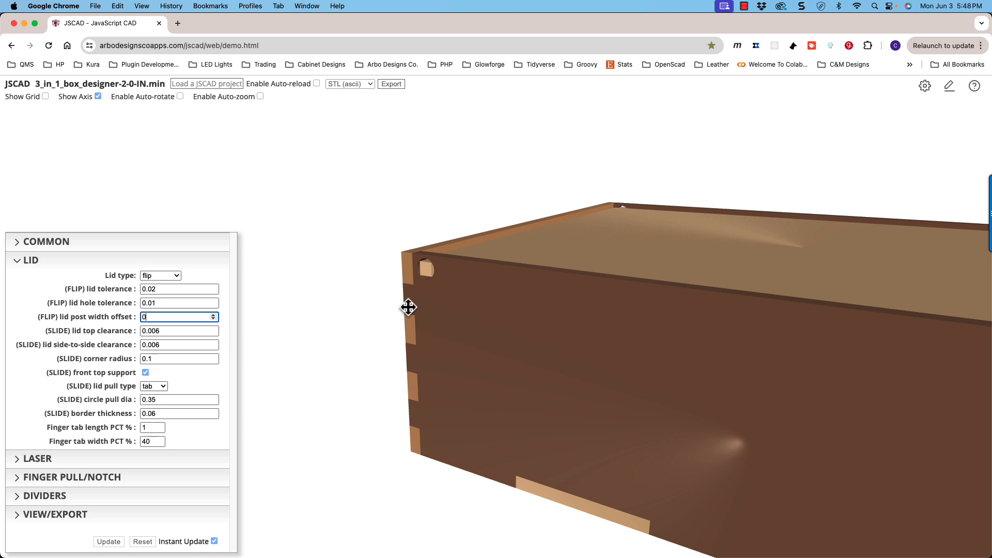
{"action": "left_click_drag", "start_coordinate": [408, 307], "coordinate": [505, 284]}
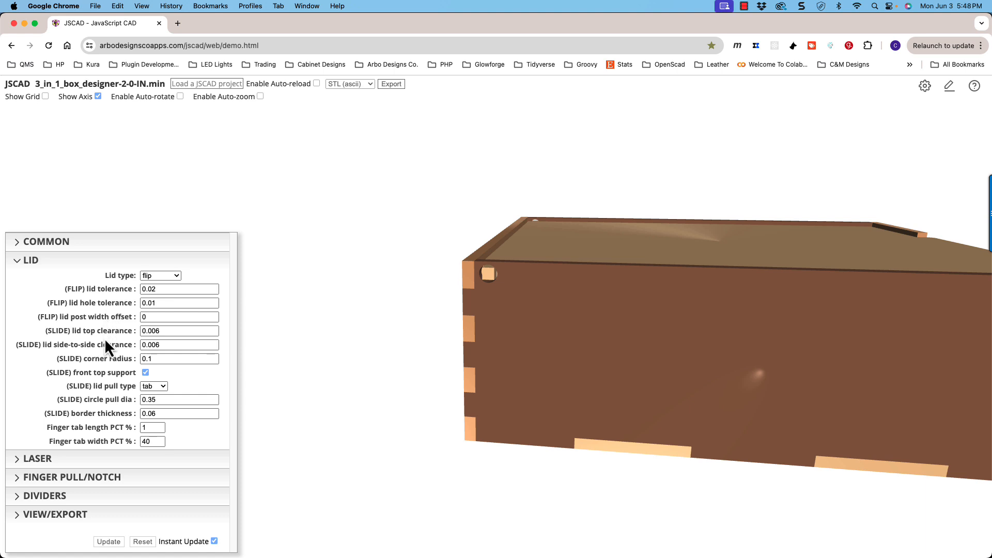
- Set the Lid type to slide and show the whole box
{"action": "left_click", "coordinate": [168, 281]}
{"action": "left_click", "coordinate": [161, 287]}
{"action": "mouse_move", "coordinate": [532, 288]}
{"action": "left_mouse_down"}
{"action": "mouse_move", "coordinate": [503, 296]}
{"action": "mouse_move", "coordinate": [541, 292]}
{"action": "mouse_move", "coordinate": [517, 288]}
{"action": "mouse_move", "coordinate": [525, 297]}
{"action": "left_mouse_up"}
{"action": "scroll", "coordinate": [503, 296], "scroll_direction": "down", "scroll_amount": 5}
{"action": "scroll", "coordinate": [525, 299], "scroll_direction": "down", "scroll_amount": 4}
{"action": "scroll", "coordinate": [523, 300], "scroll_direction": "down", "scroll_amount": 2}
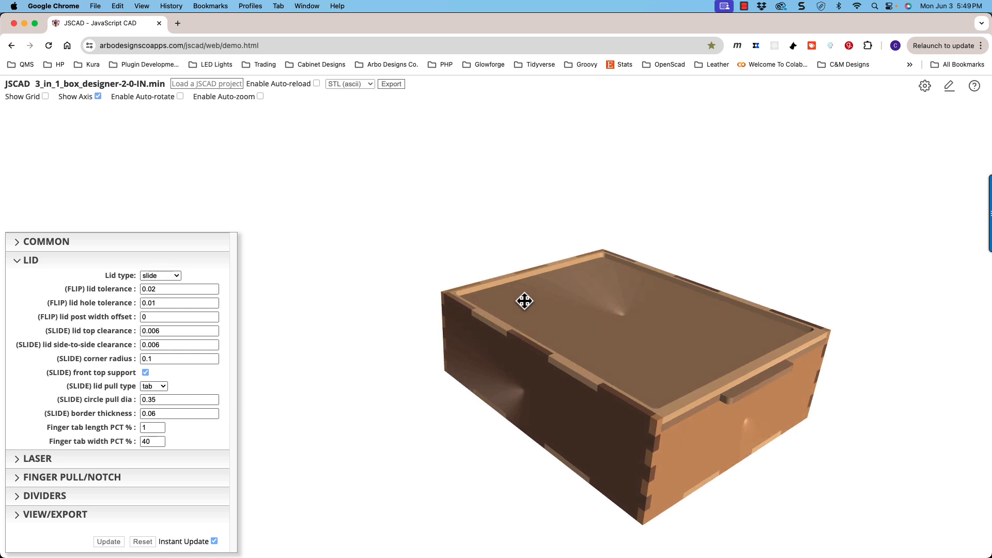
- Examine the sliding lid, its surrounding top frame, front support and pull tab
{"action": "left_click_drag", "start_coordinate": [534, 301], "coordinate": [444, 249], "text": "shift"}
{"action": "scroll", "coordinate": [591, 339], "scroll_direction": "up", "scroll_amount": 2}
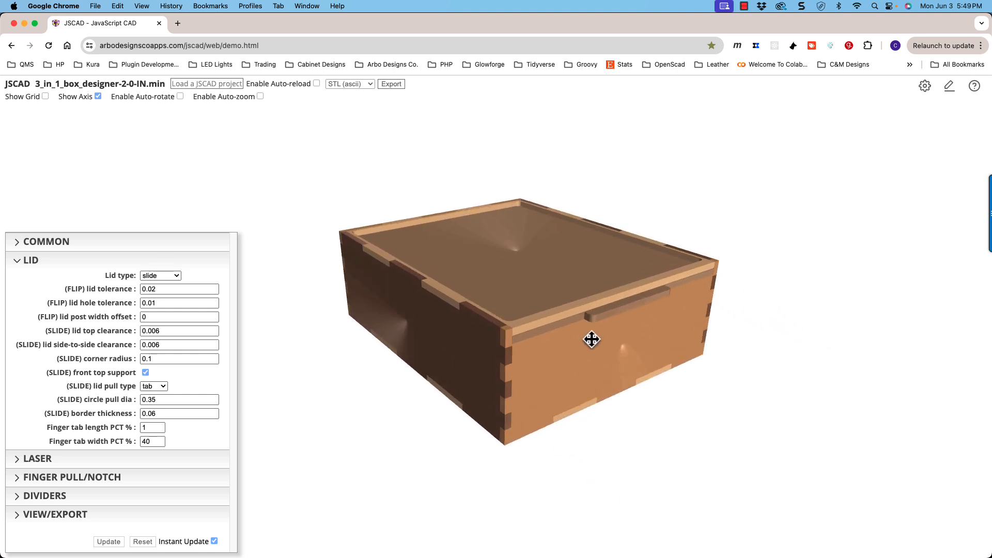
{"action": "scroll", "coordinate": [573, 325], "scroll_direction": "up", "scroll_amount": 2}
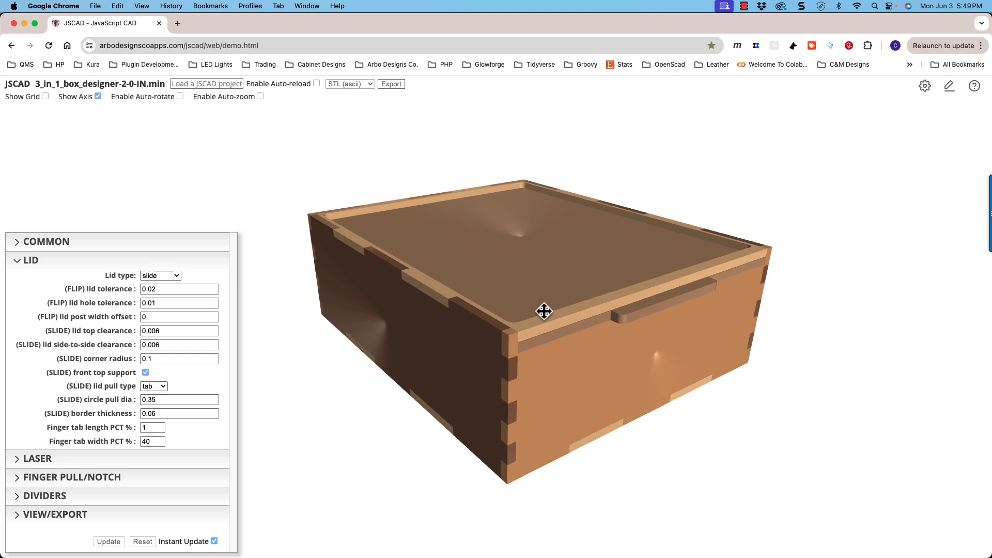
{"action": "left_click_drag", "start_coordinate": [525, 342], "coordinate": [394, 238]}
{"action": "scroll", "coordinate": [395, 237], "scroll_direction": "down", "scroll_amount": 3}
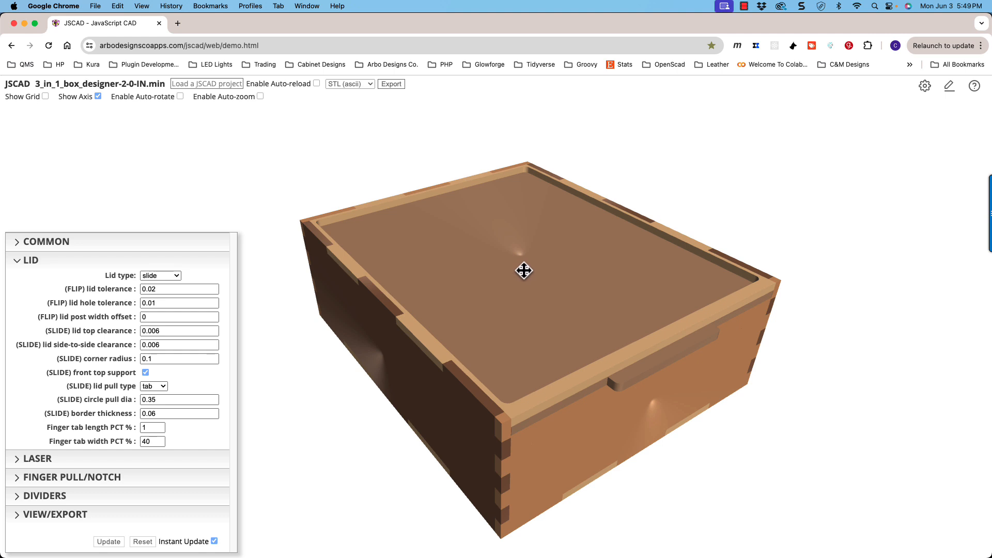
{"action": "left_click_drag", "start_coordinate": [437, 308], "coordinate": [436, 303]}
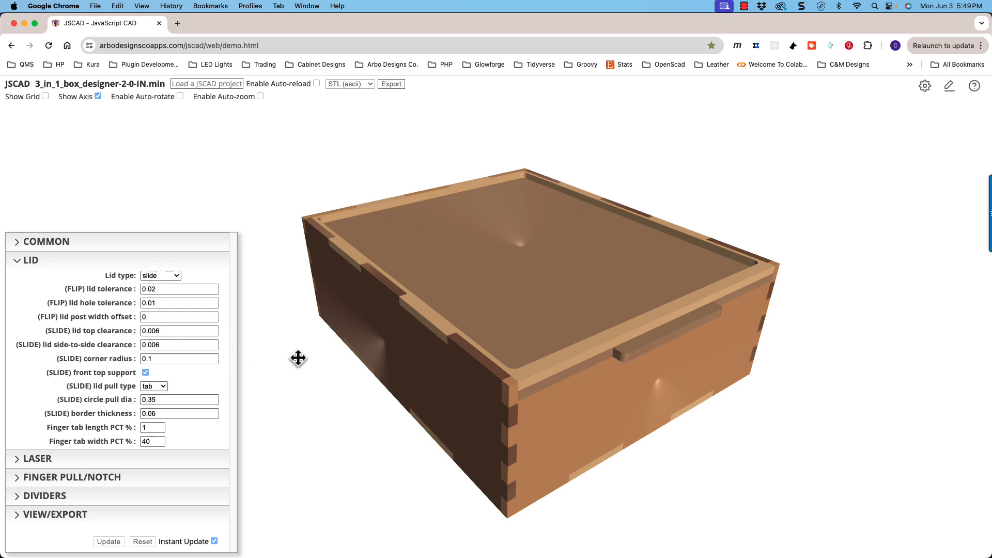
{"action": "left_click_drag", "start_coordinate": [522, 388], "coordinate": [515, 384]}
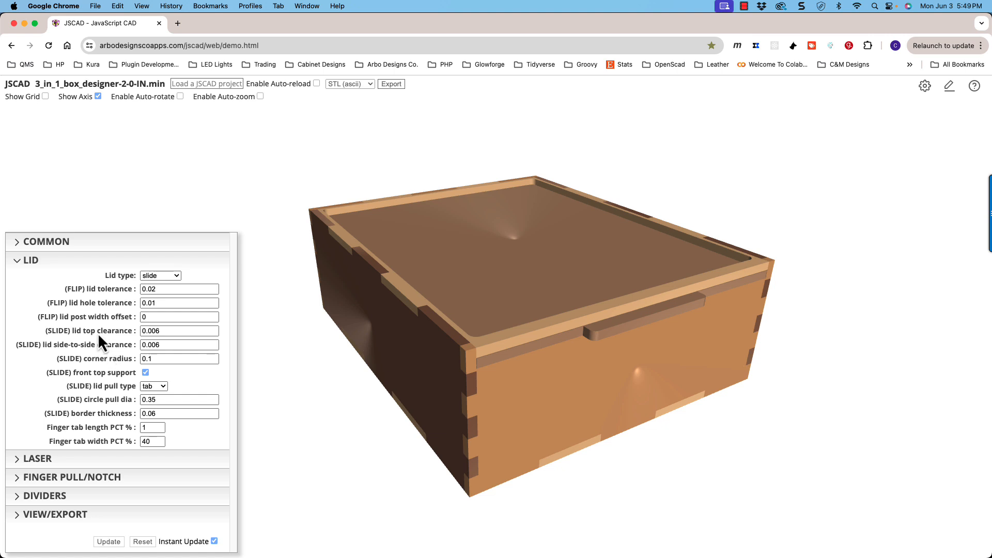
- Set the (SLIDE) lid top clearance to 0.015 while viewing the gap above the lid at the box's front
{"action": "left_click_drag", "start_coordinate": [514, 379], "coordinate": [491, 359]}
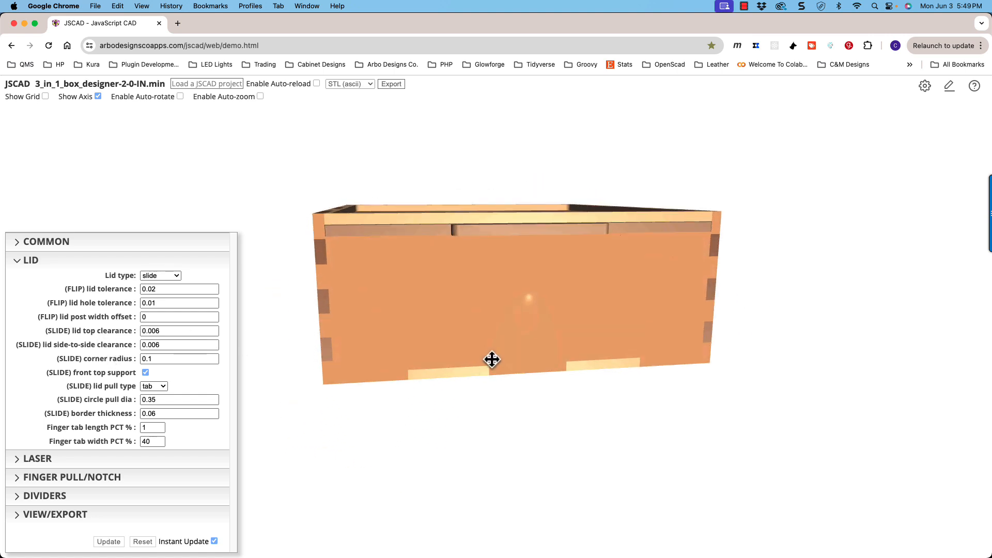
{"action": "scroll", "coordinate": [339, 243], "scroll_direction": "up", "scroll_amount": 3}
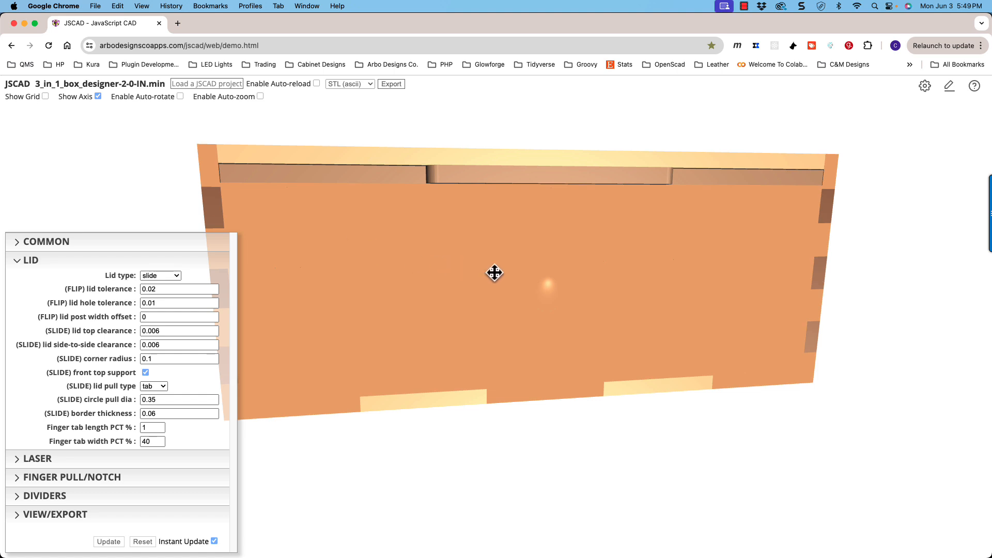
{"action": "left_click_drag", "start_coordinate": [496, 272], "coordinate": [610, 317]}
{"action": "scroll", "coordinate": [433, 242], "scroll_direction": "up", "scroll_amount": 5}
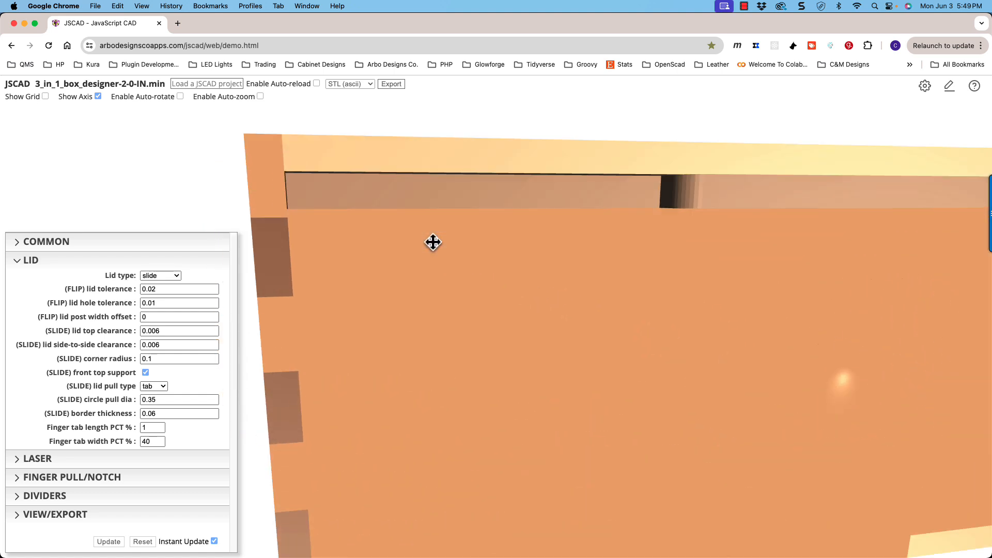
{"action": "left_click_drag", "start_coordinate": [432, 243], "coordinate": [450, 259], "text": "shift"}
{"action": "scroll", "coordinate": [374, 224], "scroll_direction": "up", "scroll_amount": 2}
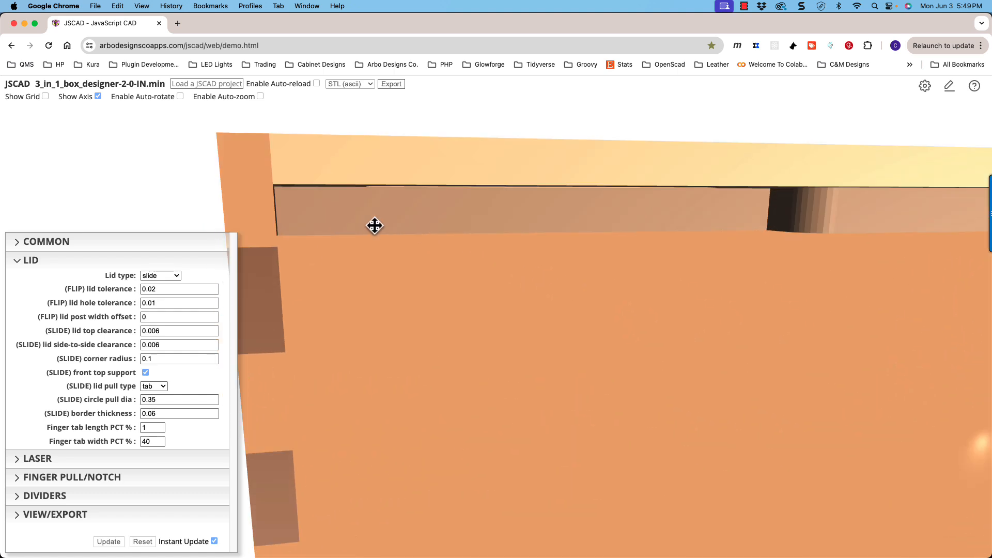
{"action": "left_click", "coordinate": [212, 329]}
{"action": "left_click", "coordinate": [213, 329]}
{"action": "left_click", "coordinate": [213, 329]}
{"action": "left_click", "coordinate": [213, 329]}
{"action": "left_click", "coordinate": [212, 329]}
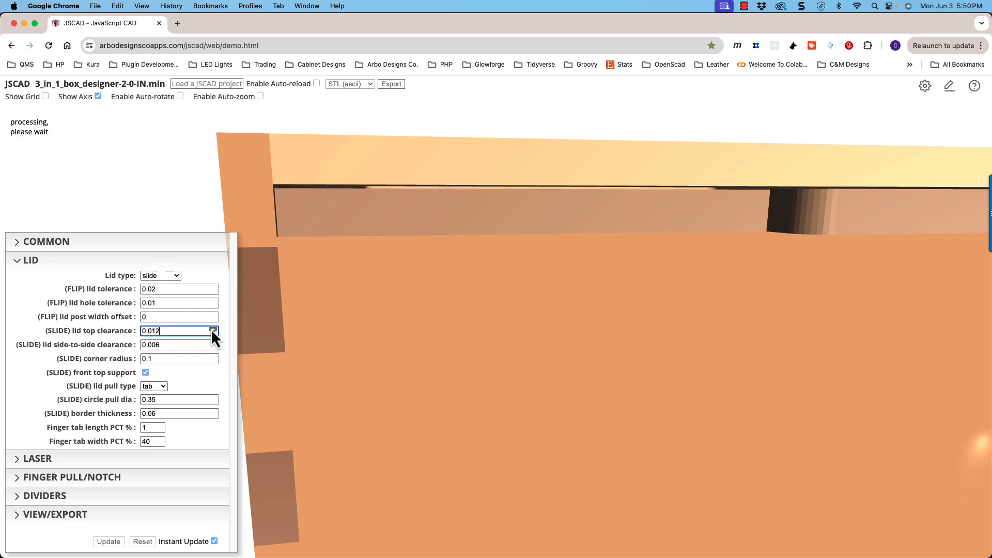
{"action": "left_click", "coordinate": [213, 328]}
{"action": "left_click", "coordinate": [213, 329]}
{"action": "left_click", "coordinate": [213, 329]}
{"action": "left_click", "coordinate": [213, 328]}
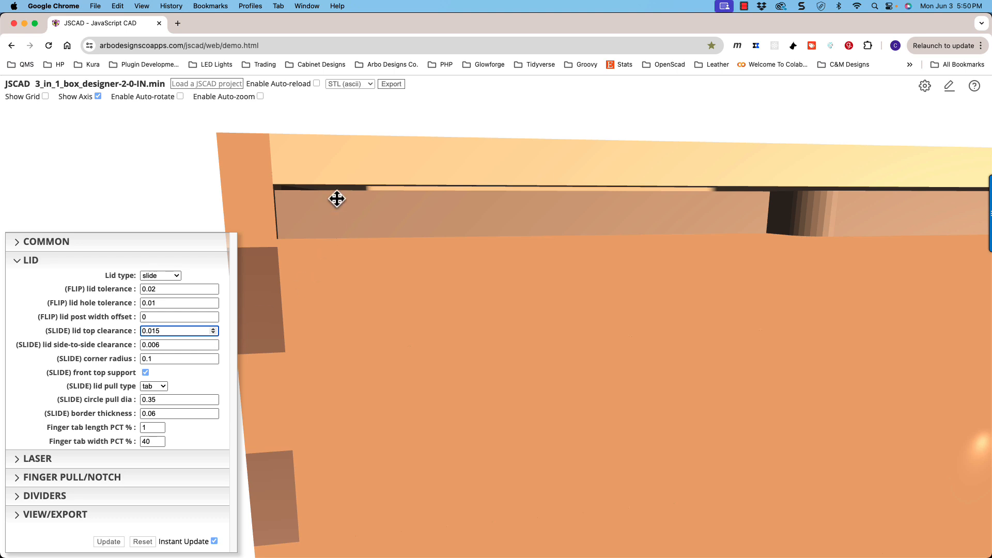
- Raise the (SLIDE) lid side-to-side clearance to 0.018 and inspect the gap beside the lid at the box's front corner
{"action": "left_click_drag", "start_coordinate": [337, 203], "coordinate": [339, 203]}
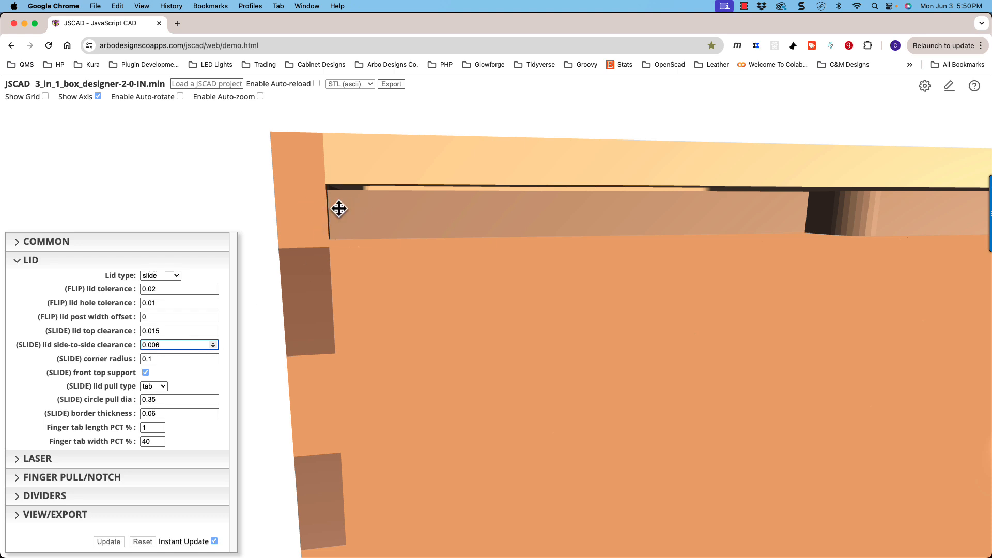
{"action": "left_click", "coordinate": [212, 342]}
{"action": "left_click", "coordinate": [213, 342]}
{"action": "left_click", "coordinate": [212, 343]}
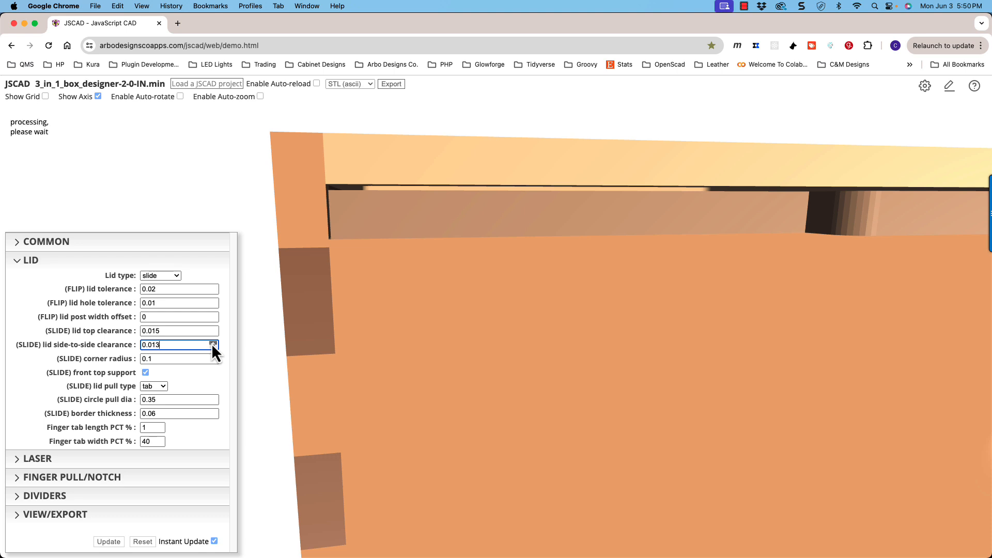
{"action": "left_click", "coordinate": [212, 343]}
{"action": "left_click", "coordinate": [213, 343]}
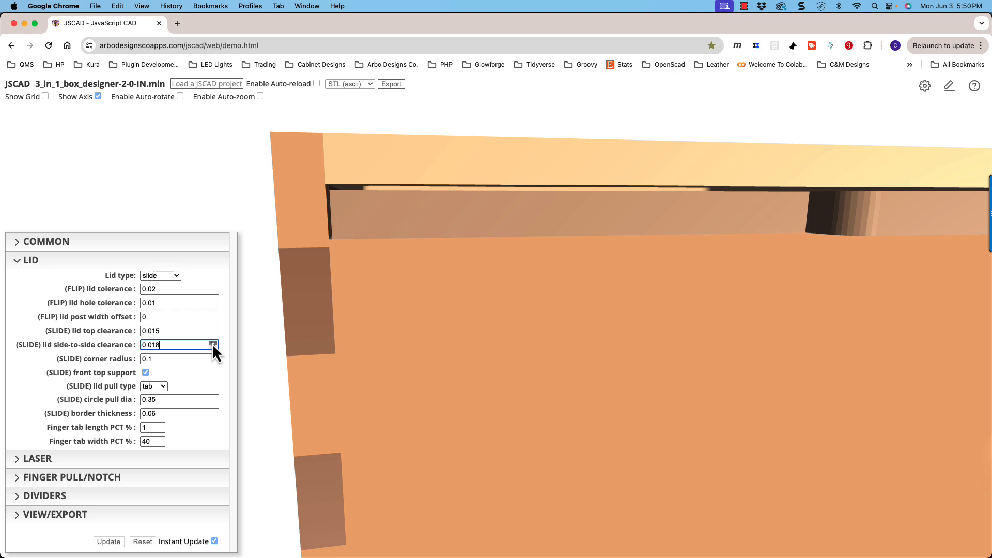
{"action": "left_click", "coordinate": [213, 342]}
{"action": "left_click_drag", "start_coordinate": [342, 257], "coordinate": [345, 271]}
{"action": "scroll", "coordinate": [349, 262], "scroll_direction": "up", "scroll_amount": 5}
{"action": "scroll", "coordinate": [349, 263], "scroll_direction": "down", "scroll_amount": 5}
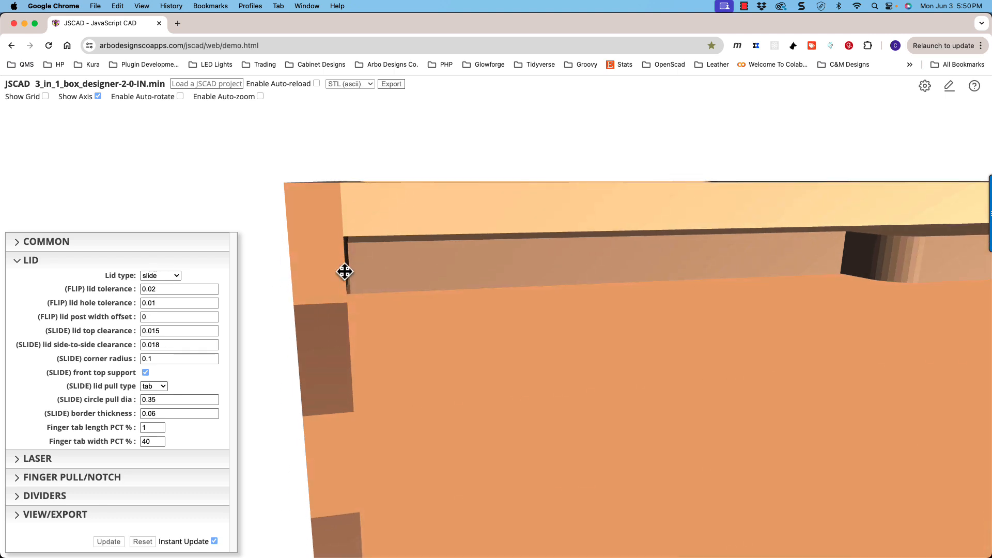
- Reduce the (SLIDE) lid top clearance to 0.006
{"action": "left_click", "coordinate": [213, 333]}
{"action": "left_click", "coordinate": [213, 333]}
{"action": "left_click", "coordinate": [212, 332]}
{"action": "left_click", "coordinate": [212, 333]}
{"action": "left_click", "coordinate": [213, 332]}
{"action": "left_click", "coordinate": [213, 333]}
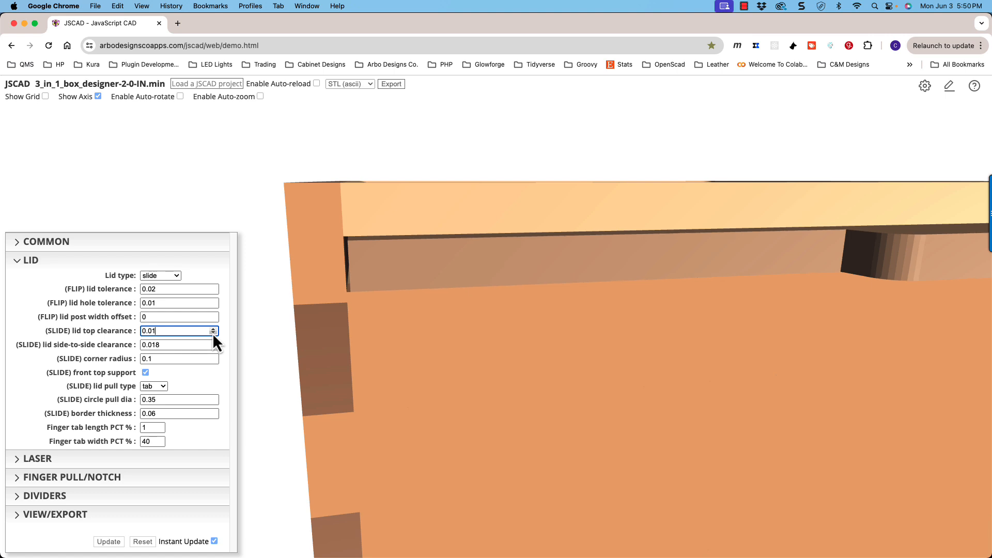
{"action": "left_click", "coordinate": [213, 333]}
{"action": "left_click", "coordinate": [212, 333]}
{"action": "left_click", "coordinate": [212, 333]}
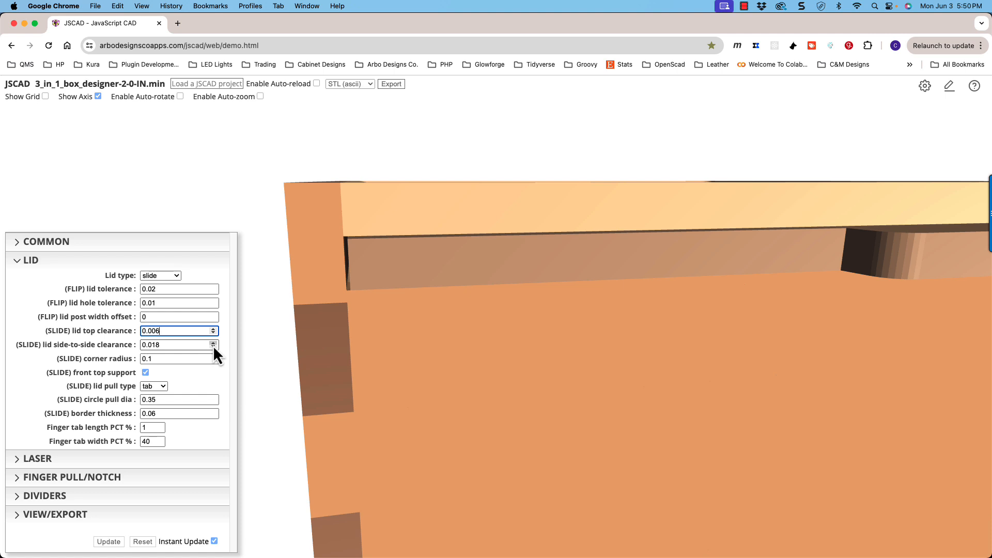
- Try a larger (SLIDE) lid side-to-side clearance of 0.022, and bring it down to 0.006
{"action": "left_click", "coordinate": [213, 344]}
{"action": "left_click", "coordinate": [213, 344]}
{"action": "left_click", "coordinate": [212, 344]}
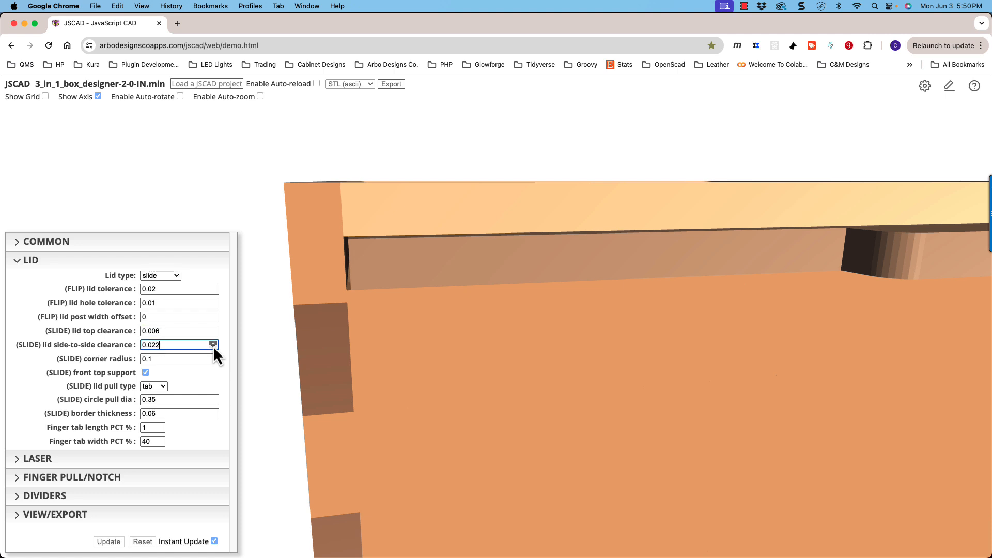
{"action": "left_click", "coordinate": [213, 347]}
{"action": "left_click", "coordinate": [213, 346]}
{"action": "left_click", "coordinate": [213, 346]}
{"action": "left_click", "coordinate": [212, 346]}
{"action": "left_click", "coordinate": [213, 346]}
{"action": "left_click", "coordinate": [213, 346]}
{"action": "left_click", "coordinate": [213, 346]}
{"action": "left_click", "coordinate": [213, 346]}
{"action": "left_click", "coordinate": [213, 346]}
{"action": "left_click", "coordinate": [213, 346]}
{"action": "left_click", "coordinate": [213, 346]}
{"action": "left_click", "coordinate": [213, 347]}
{"action": "left_click", "coordinate": [213, 347]}
{"action": "left_click", "coordinate": [213, 346]}
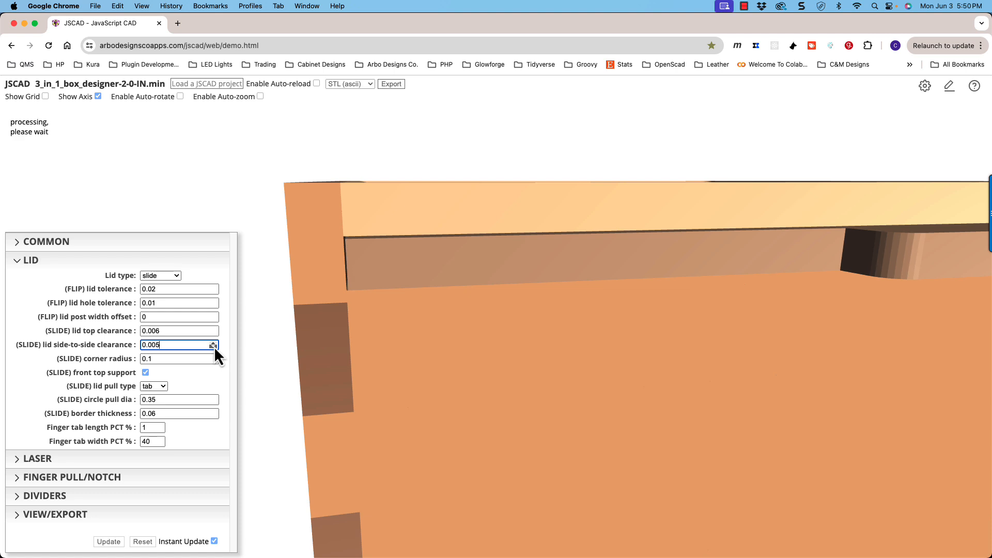
- Increase the (SLIDE) corner radius to 0.9 while viewing the opening in the box's top frame from above
{"action": "left_click_drag", "start_coordinate": [395, 280], "coordinate": [315, 365]}
{"action": "scroll", "coordinate": [398, 287], "scroll_direction": "down", "scroll_amount": 5}
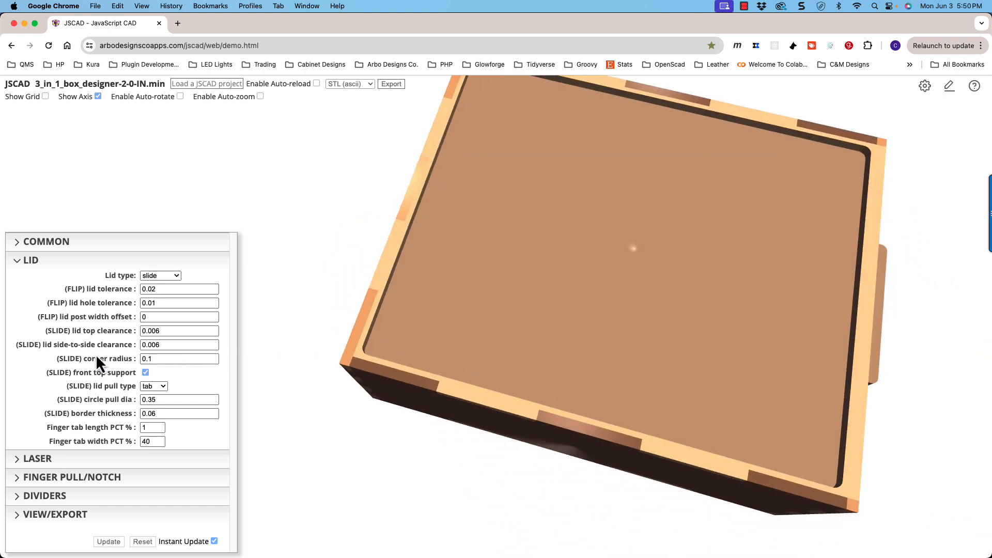
{"action": "left_click", "coordinate": [150, 360]}
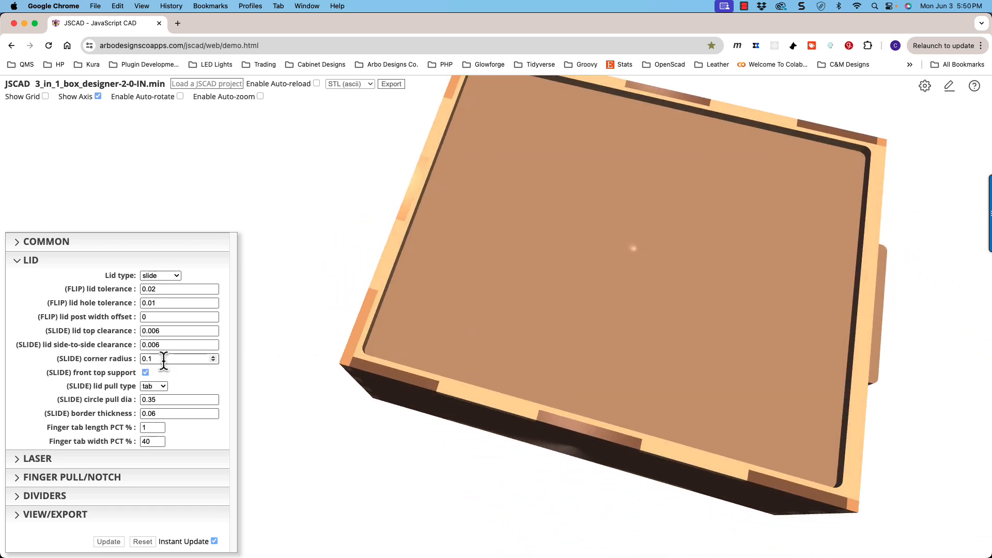
{"action": "left_click", "coordinate": [365, 355]}
{"action": "left_click_drag", "start_coordinate": [381, 359], "coordinate": [368, 330]}
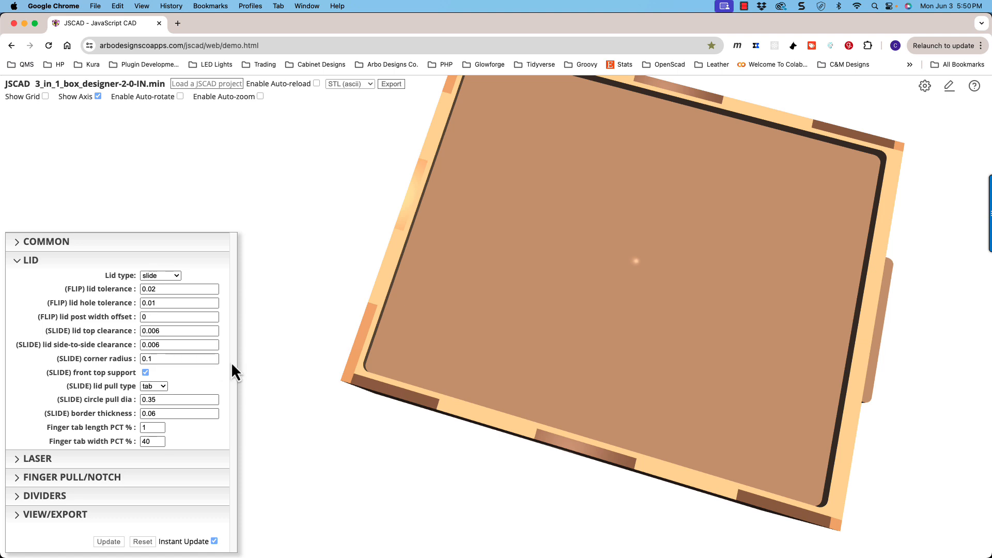
{"action": "left_click", "coordinate": [213, 356]}
{"action": "left_click", "coordinate": [213, 357]}
{"action": "left_click", "coordinate": [213, 356]}
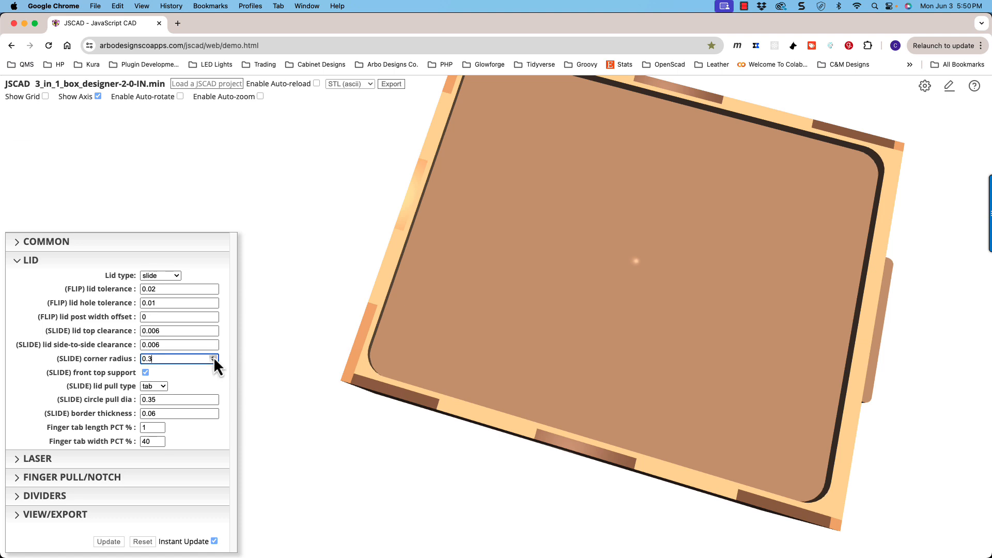
{"action": "left_click", "coordinate": [213, 357]}
{"action": "left_click", "coordinate": [213, 357]}
{"action": "left_click", "coordinate": [213, 357]}
{"action": "left_click", "coordinate": [213, 357]}
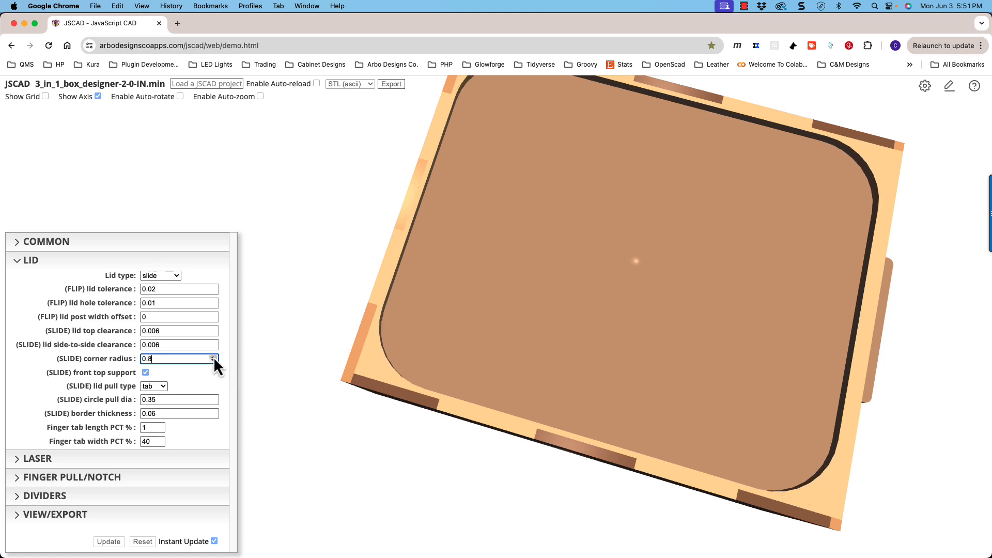
{"action": "left_click_drag", "start_coordinate": [479, 350], "coordinate": [482, 335]}
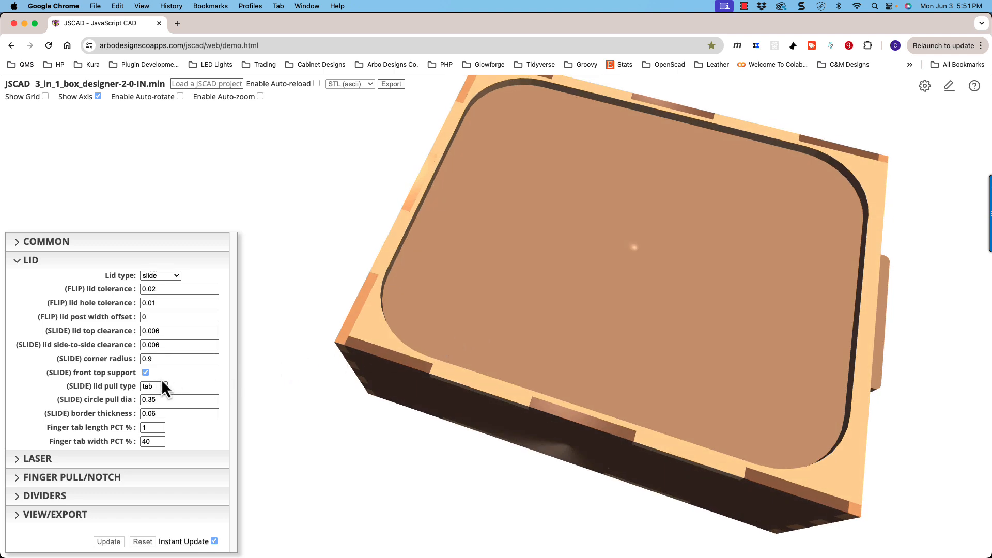
- Turn off the (SLIDE) front top support to remove the frame strip above the lid's front edge
{"action": "left_click_drag", "start_coordinate": [544, 349], "coordinate": [532, 311]}
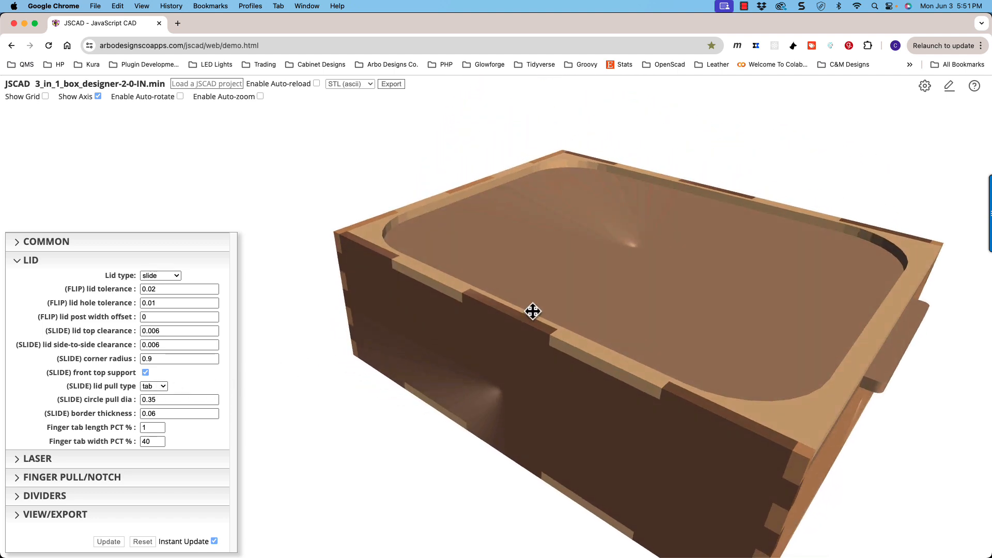
{"action": "scroll", "coordinate": [533, 311], "scroll_direction": "down", "scroll_amount": 5}
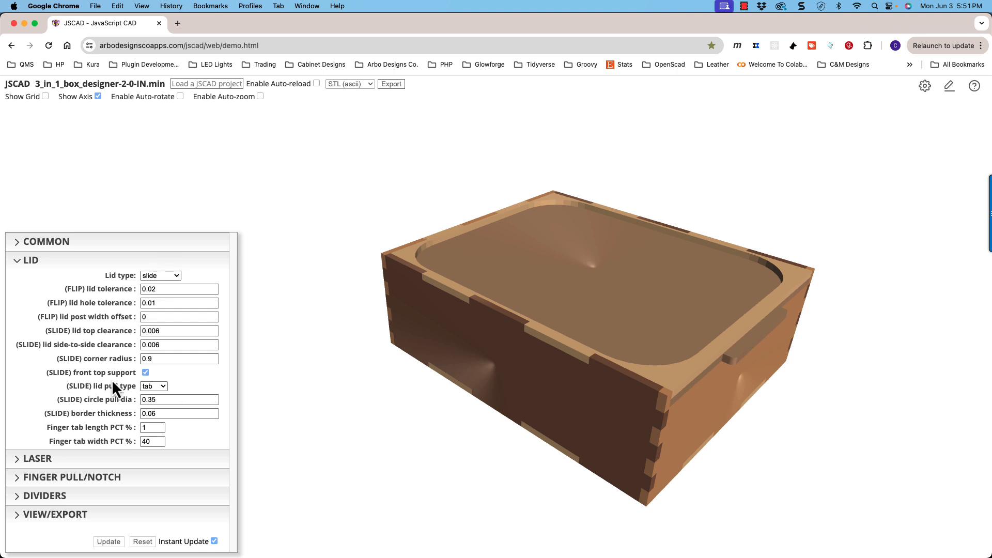
{"action": "left_click_drag", "start_coordinate": [645, 390], "coordinate": [542, 295]}
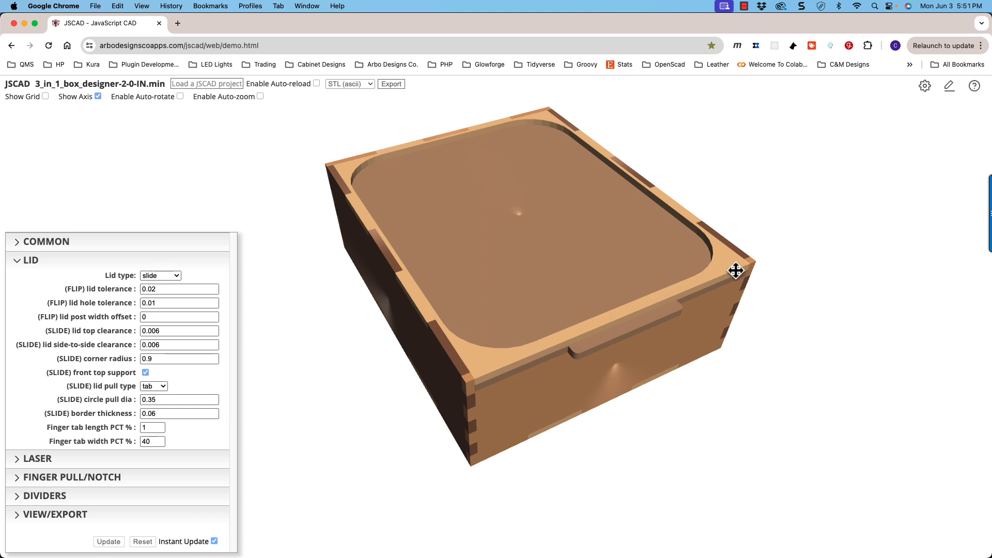
{"action": "left_click_drag", "start_coordinate": [619, 305], "coordinate": [583, 308]}
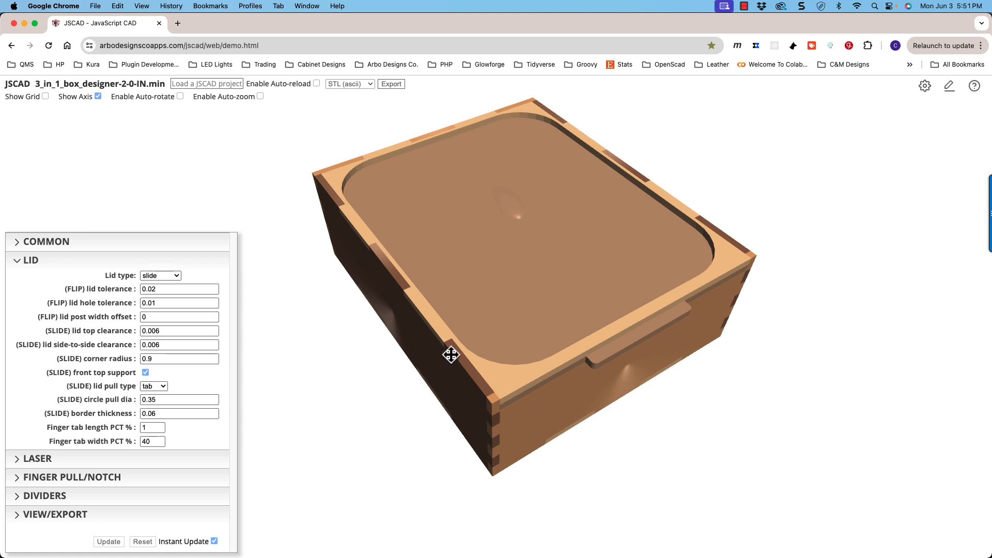
{"action": "mouse_move", "coordinate": [449, 354]}
{"action": "left_mouse_down"}
{"action": "mouse_move", "coordinate": [447, 344]}
{"action": "mouse_move", "coordinate": [449, 353]}
{"action": "left_mouse_up"}
{"action": "scroll", "coordinate": [470, 338], "scroll_direction": "up", "scroll_amount": 3}
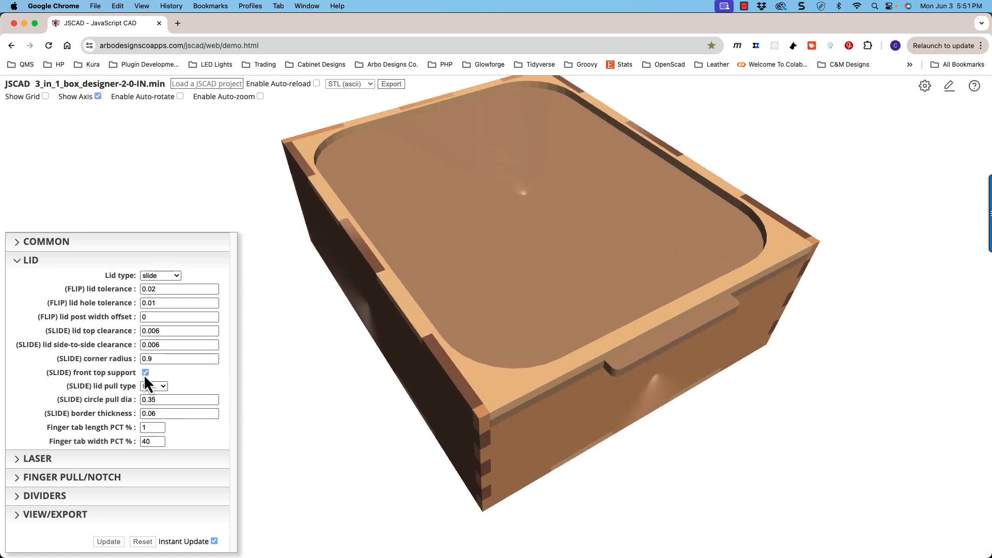
{"action": "left_click", "coordinate": [145, 373]}
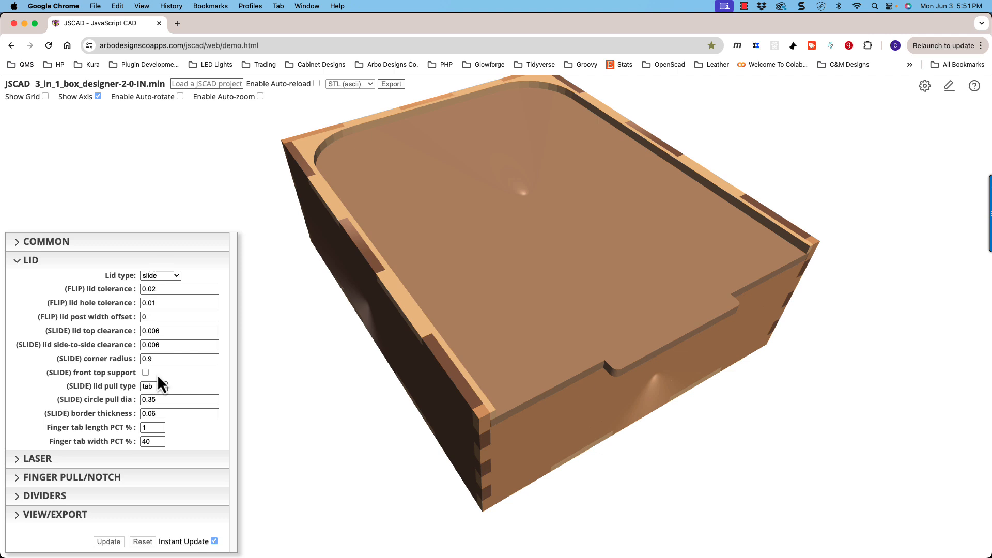
{"action": "mouse_move", "coordinate": [368, 404]}
{"action": "left_mouse_down"}
{"action": "mouse_move", "coordinate": [352, 372]}
{"action": "mouse_move", "coordinate": [379, 408]}
{"action": "left_mouse_up"}
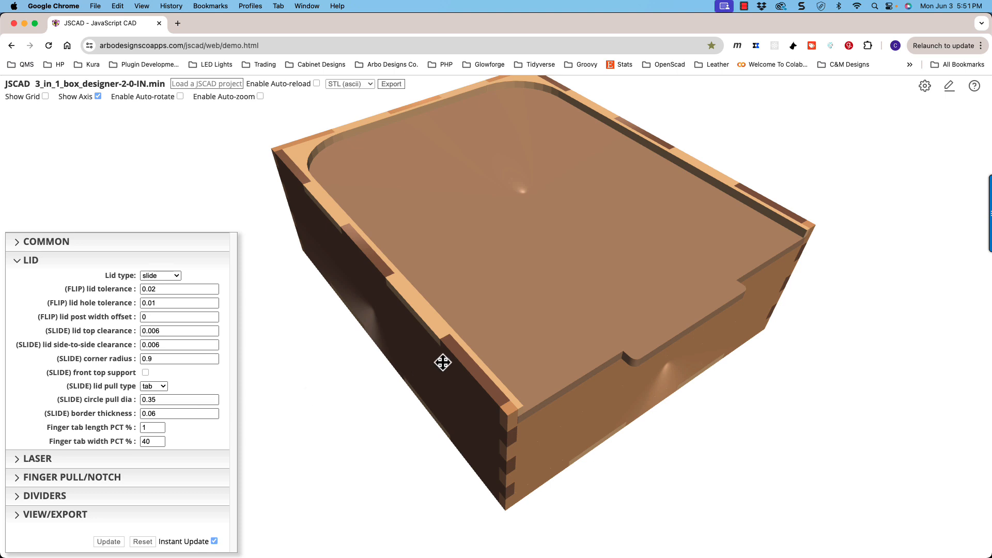
- Set the (SLIDE) lid pull type to circle with a circle pull diameter of 0.6 and check the hole in the lid
{"action": "left_click_drag", "start_coordinate": [443, 362], "coordinate": [443, 365]}
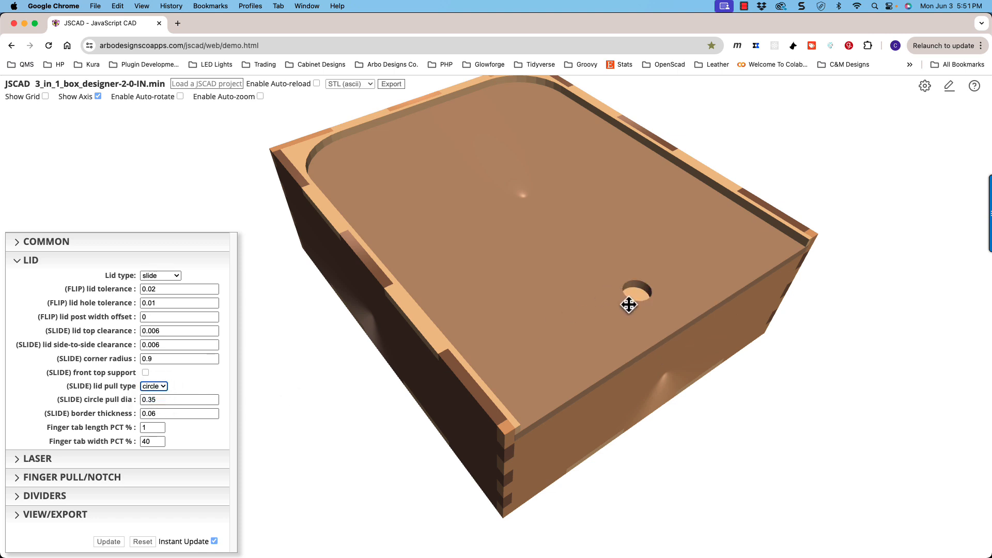
{"action": "left_click", "coordinate": [188, 399]}
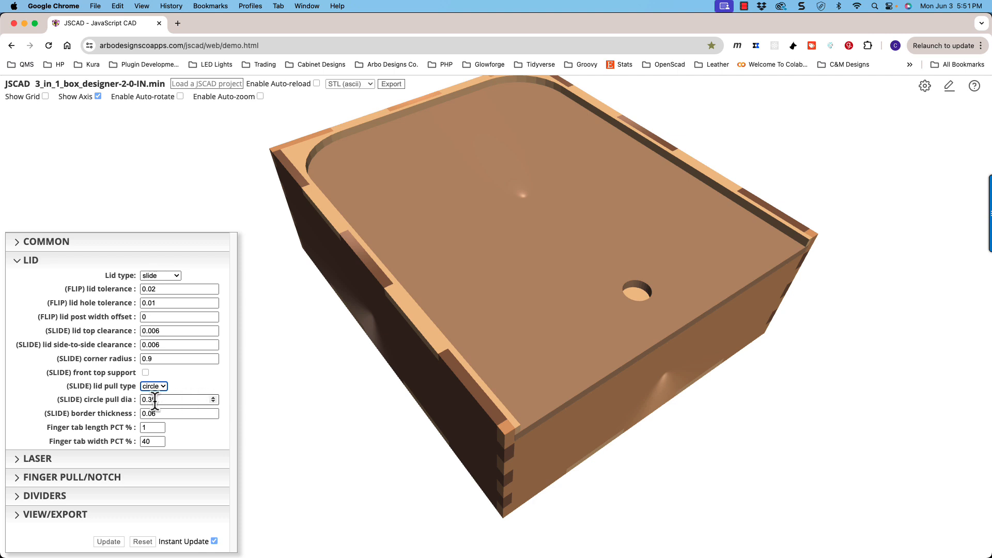
{"action": "key", "text": "BackSpace"}
{"action": "key", "text": "BackSpace"}
{"action": "type", "text": "8"}
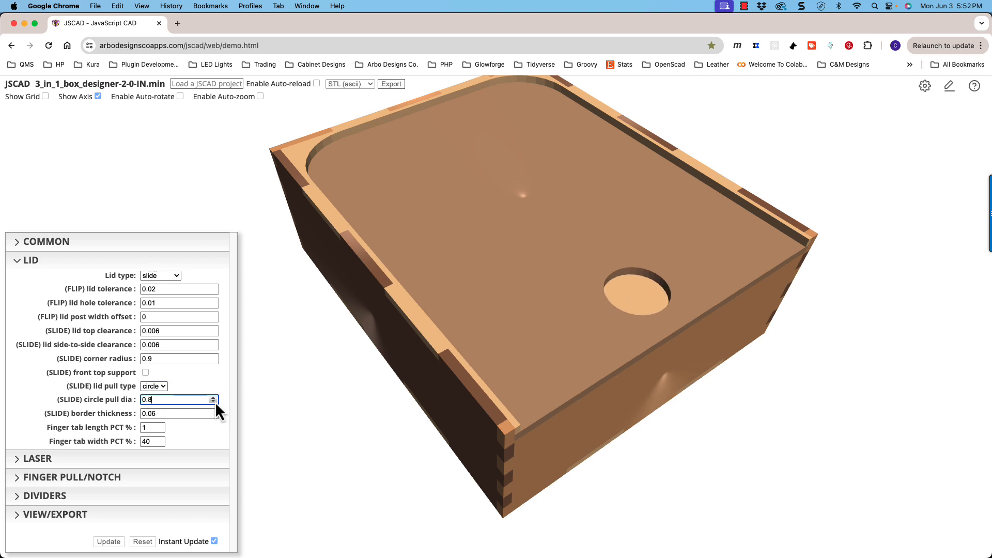
{"action": "left_click", "coordinate": [213, 402]}
{"action": "left_click", "coordinate": [213, 402]}
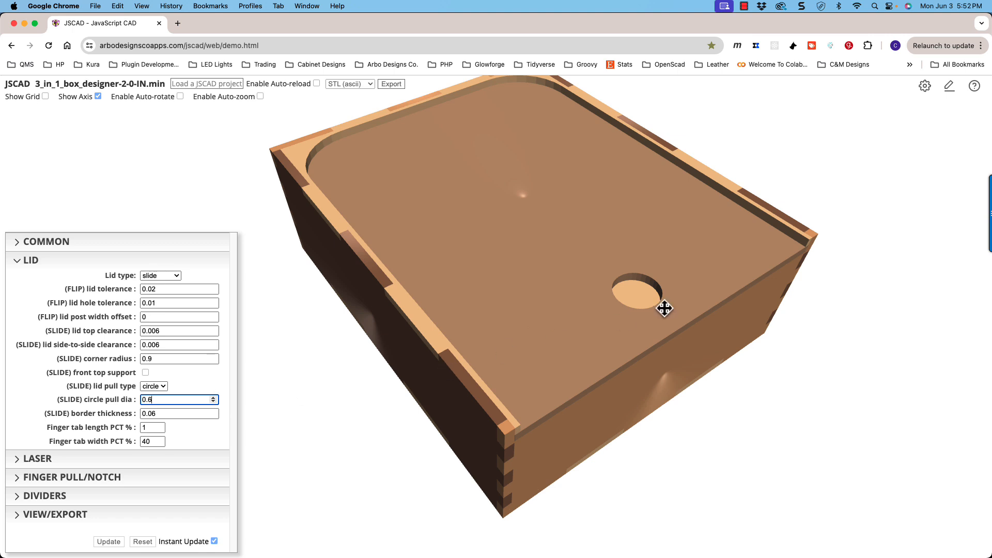
{"action": "mouse_move", "coordinate": [664, 308]}
{"action": "left_mouse_down"}
{"action": "mouse_move", "coordinate": [653, 311]}
{"action": "mouse_move", "coordinate": [656, 302]}
{"action": "left_mouse_up"}
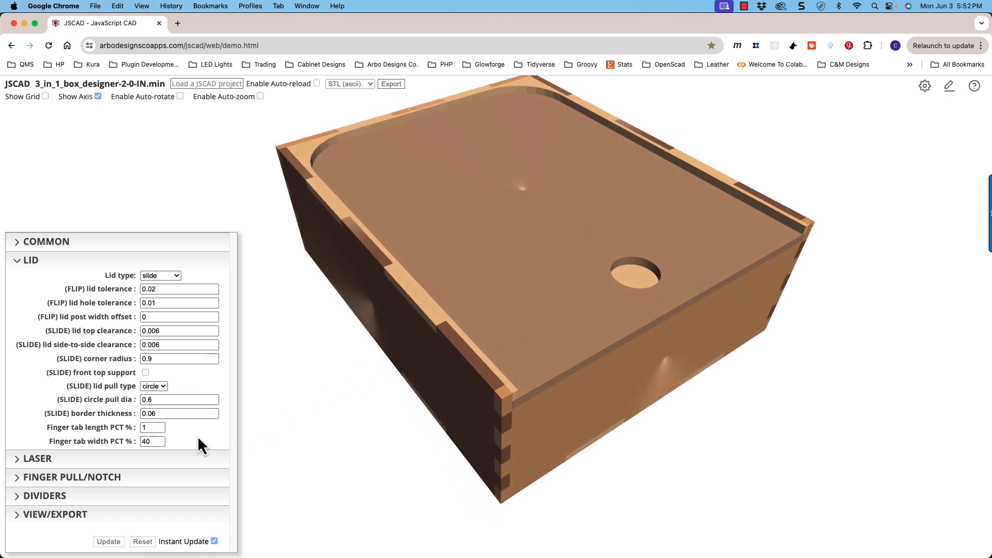
{"action": "left_click_drag", "start_coordinate": [517, 332], "coordinate": [484, 345]}
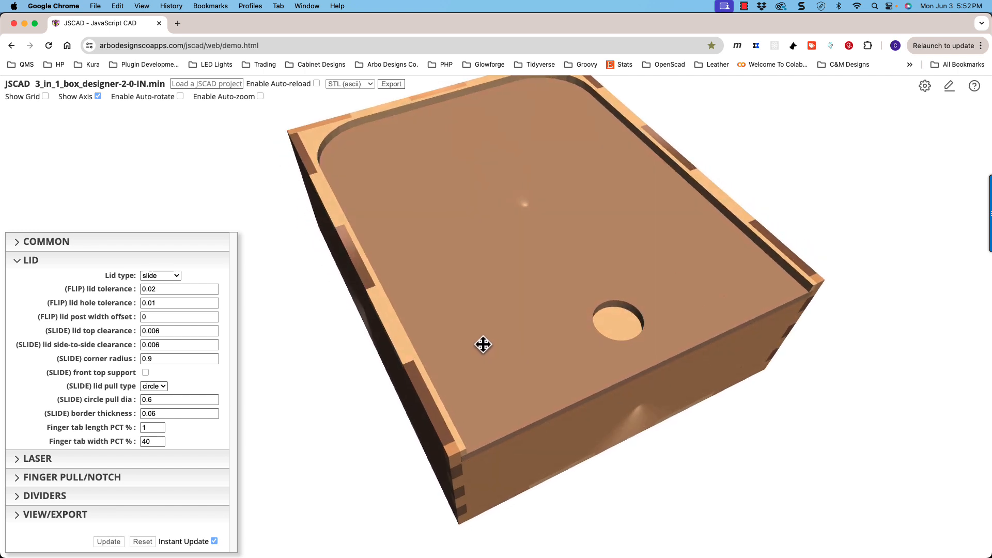
- Switch the (SLIDE) lid pull type back to tab and view the tab at the lid's front edge
{"action": "left_click", "coordinate": [163, 387]}
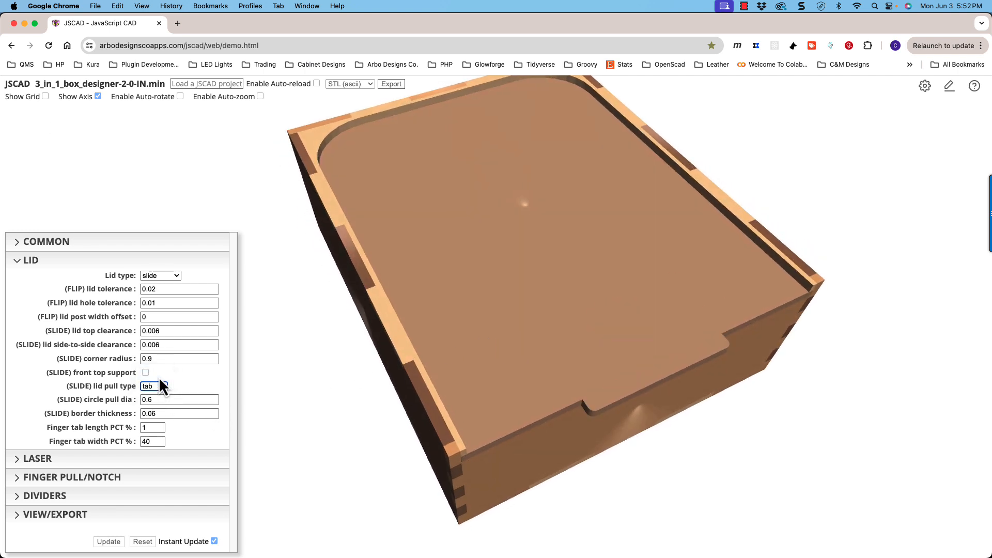
{"action": "left_click", "coordinate": [180, 400]}
{"action": "left_click_drag", "start_coordinate": [506, 362], "coordinate": [414, 401]}
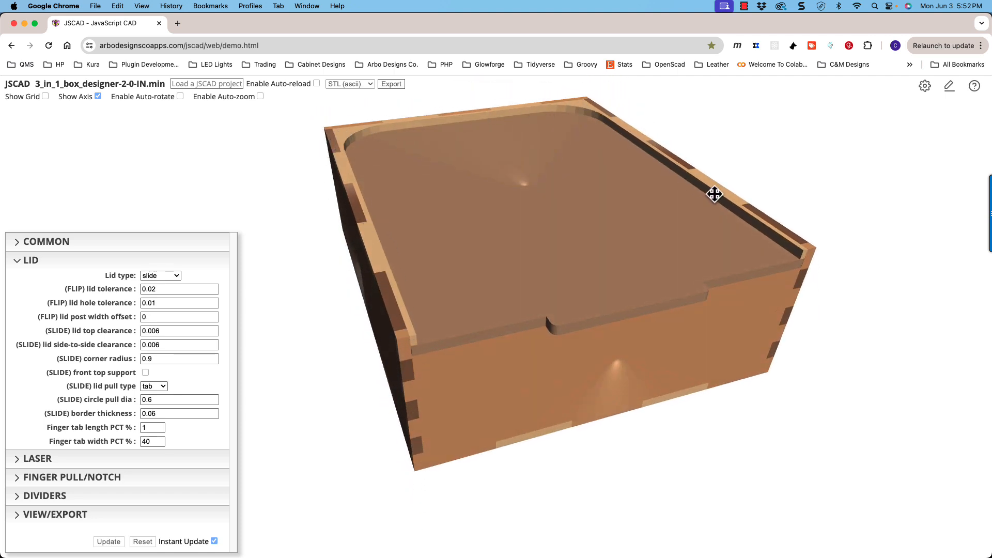
- Set the (SLIDE) border thickness to 0.155 and reduce the (SLIDE) corner radius to 0 for square frame corners
{"action": "left_click_drag", "start_coordinate": [705, 215], "coordinate": [704, 232]}
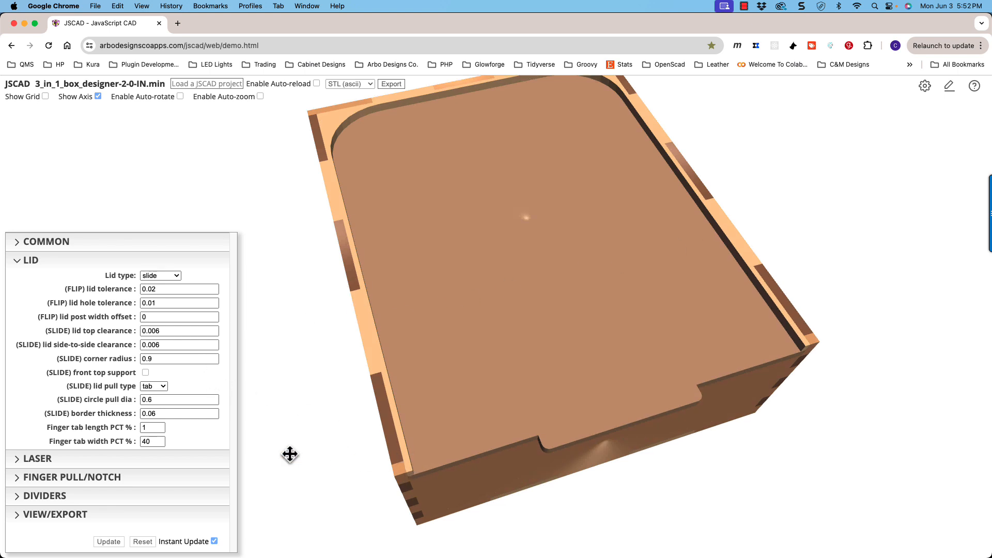
{"action": "left_click", "coordinate": [213, 412]}
{"action": "left_click", "coordinate": [213, 412]}
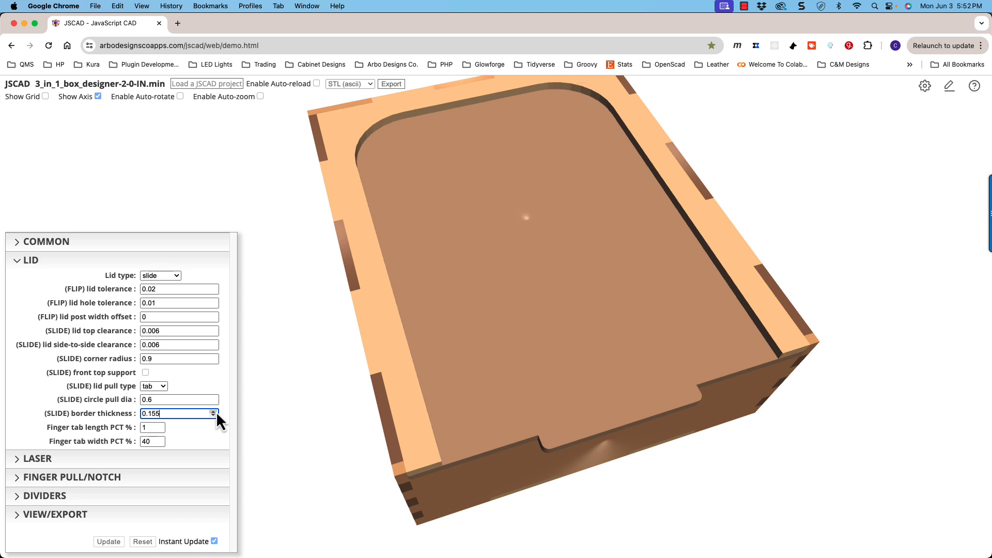
{"action": "left_click_drag", "start_coordinate": [414, 387], "coordinate": [438, 370]}
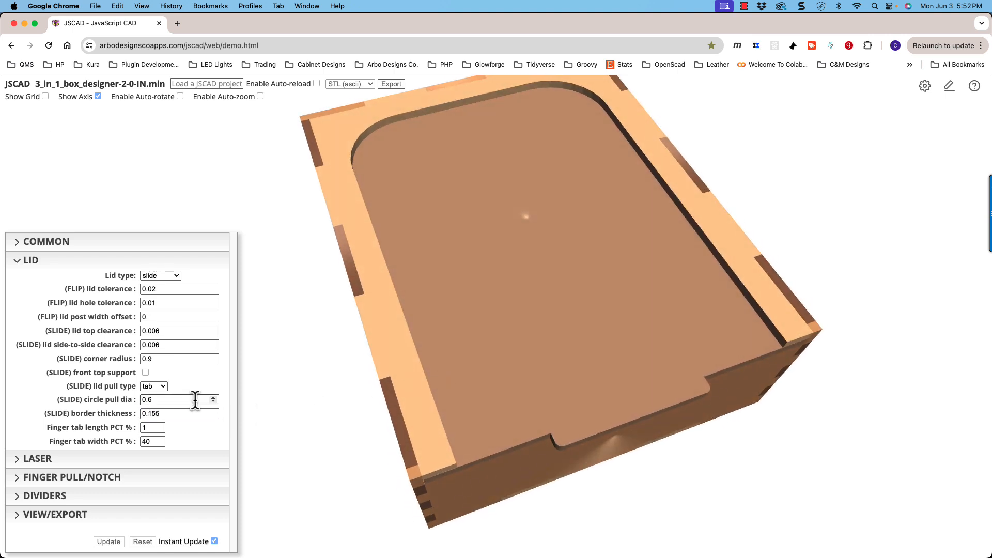
{"action": "left_click", "coordinate": [212, 361]}
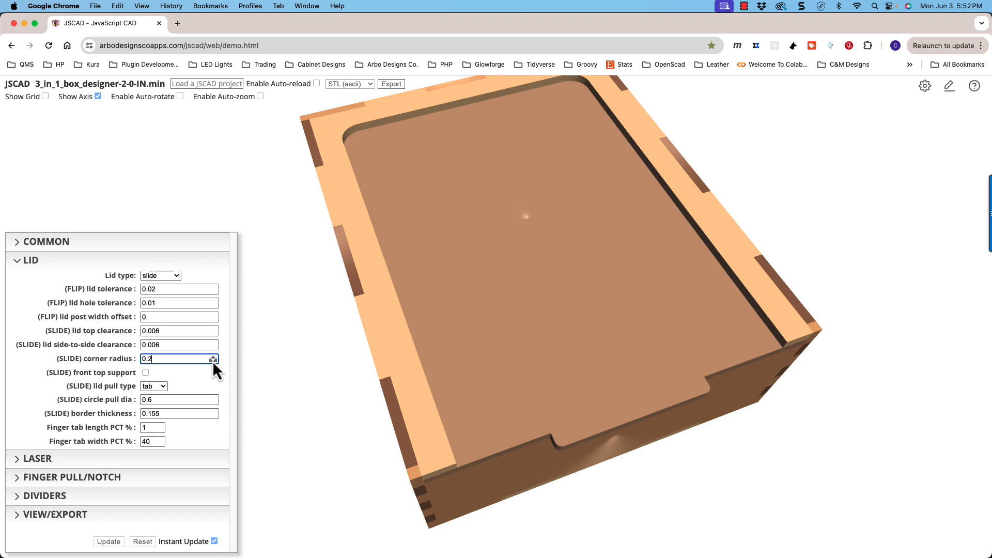
{"action": "left_click", "coordinate": [212, 361]}
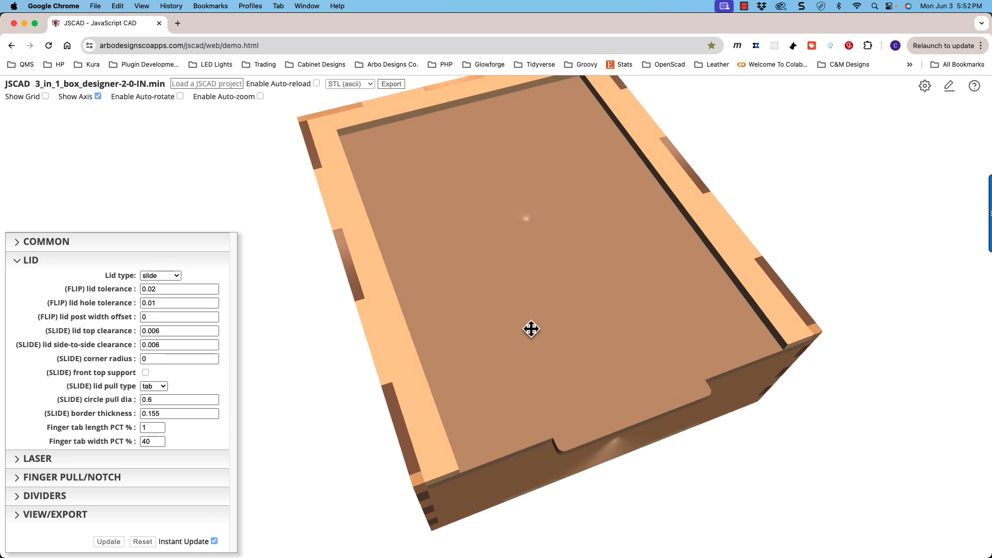
- Try a finger tab length of 7 percent on the slide lid's pull tab and reduce it to 3 percent
{"action": "left_click_drag", "start_coordinate": [531, 330], "coordinate": [534, 297]}
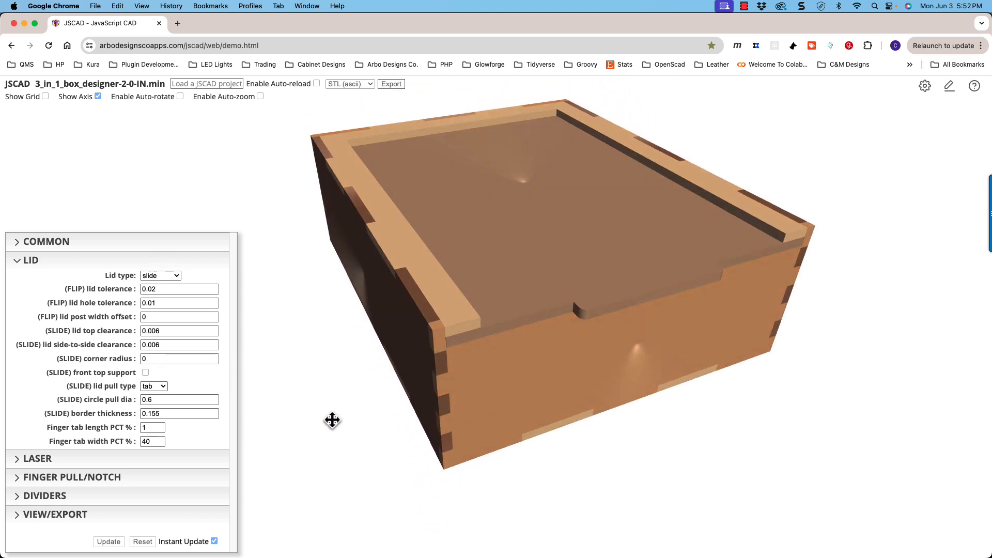
{"action": "left_click_drag", "start_coordinate": [412, 394], "coordinate": [432, 394]}
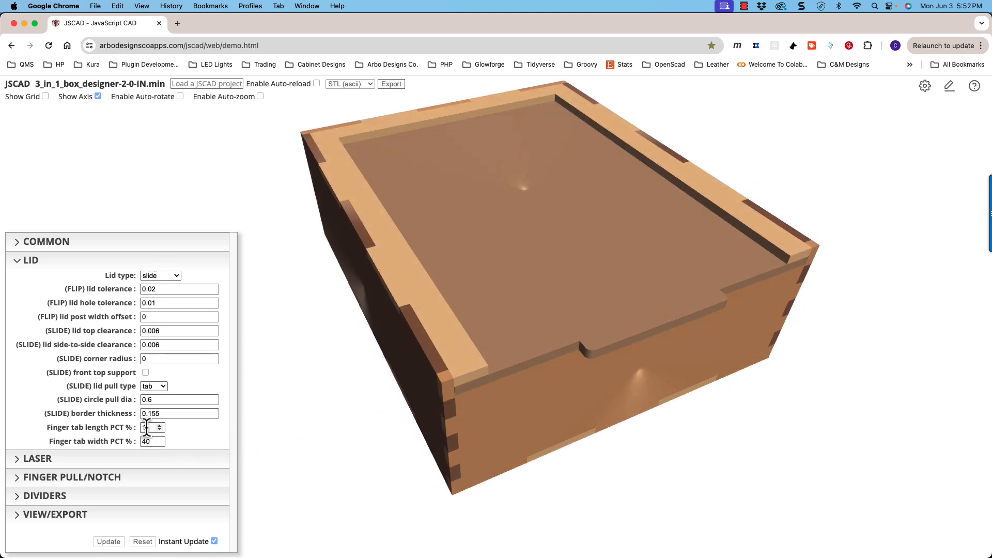
{"action": "scroll", "coordinate": [641, 337], "scroll_direction": "up", "scroll_amount": 2}
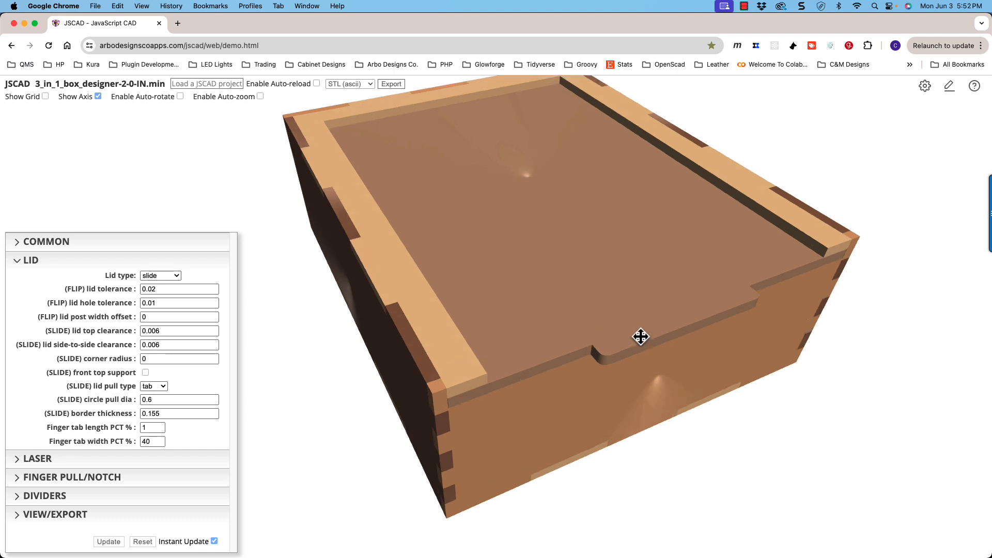
{"action": "scroll", "coordinate": [641, 337], "scroll_direction": "down", "scroll_amount": 2}
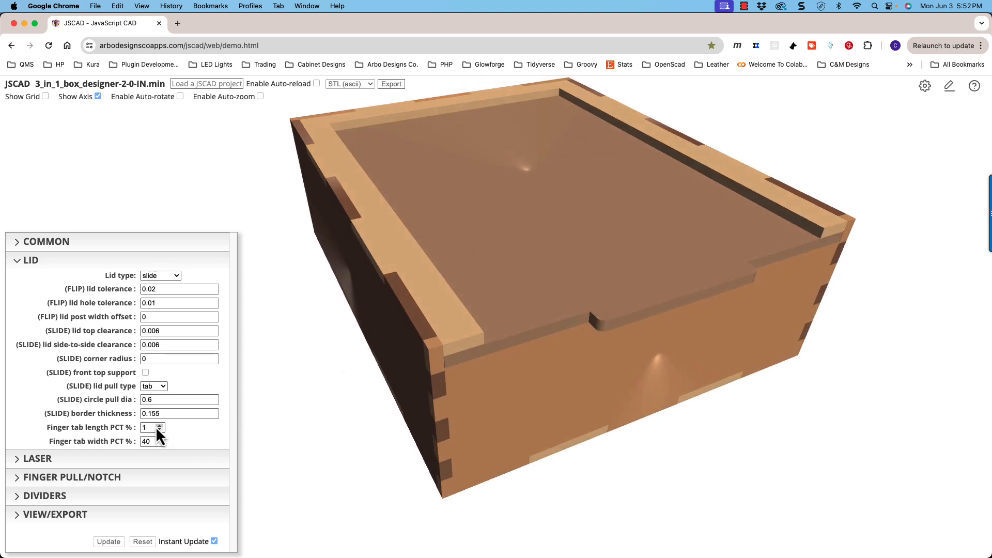
{"action": "left_click", "coordinate": [159, 426]}
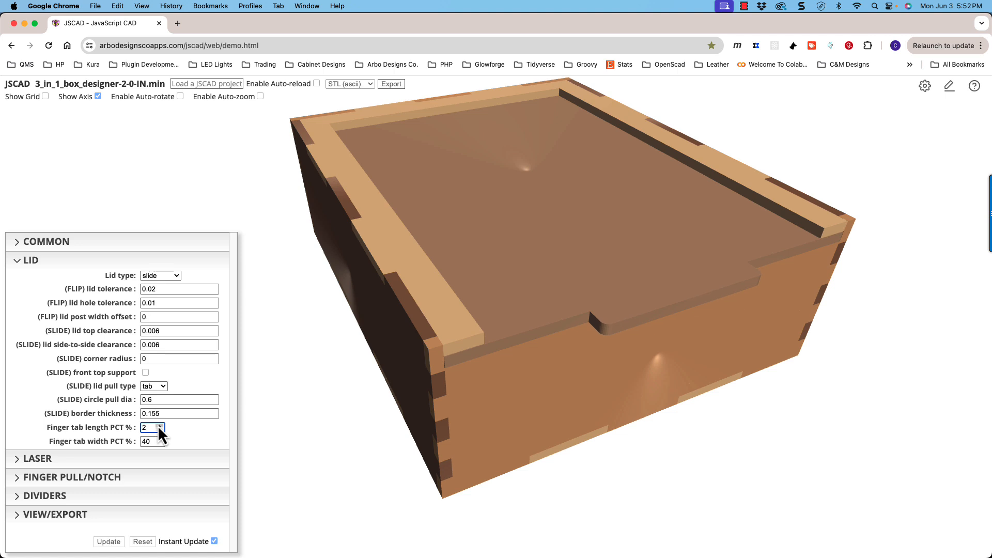
{"action": "left_click", "coordinate": [160, 426]}
{"action": "left_click", "coordinate": [159, 425]}
{"action": "left_click", "coordinate": [159, 426]}
{"action": "left_click", "coordinate": [159, 426]}
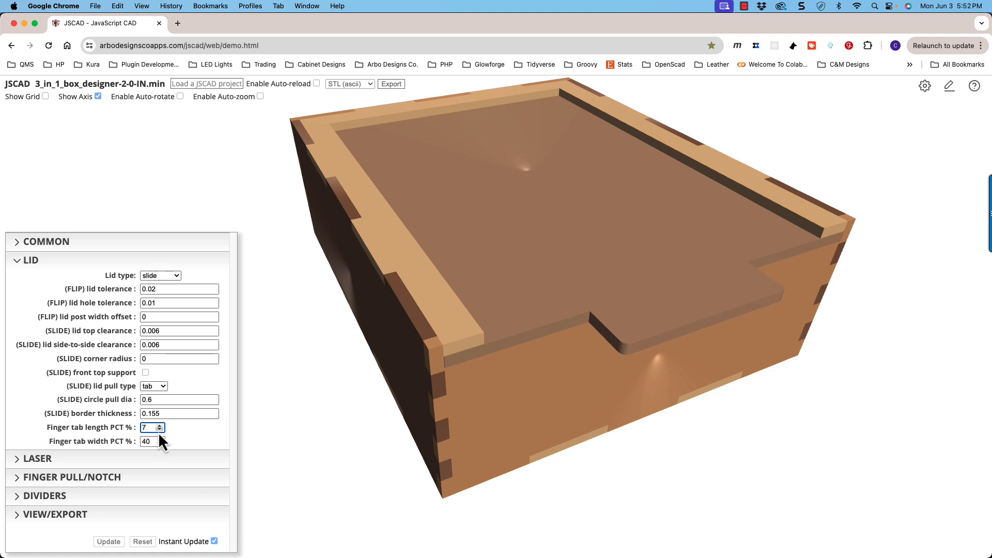
{"action": "left_click", "coordinate": [160, 430]}
{"action": "left_click", "coordinate": [159, 430]}
{"action": "left_click", "coordinate": [159, 430]}
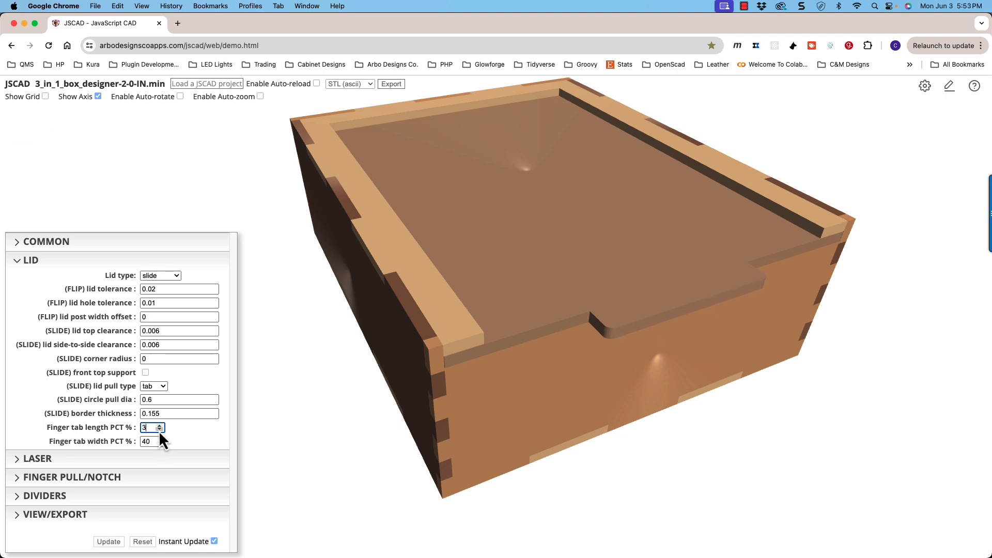
- Widen the slide lid's pull tab by setting the finger tab width to 61 percent
{"action": "left_click", "coordinate": [160, 440]}
{"action": "left_click", "coordinate": [160, 439]}
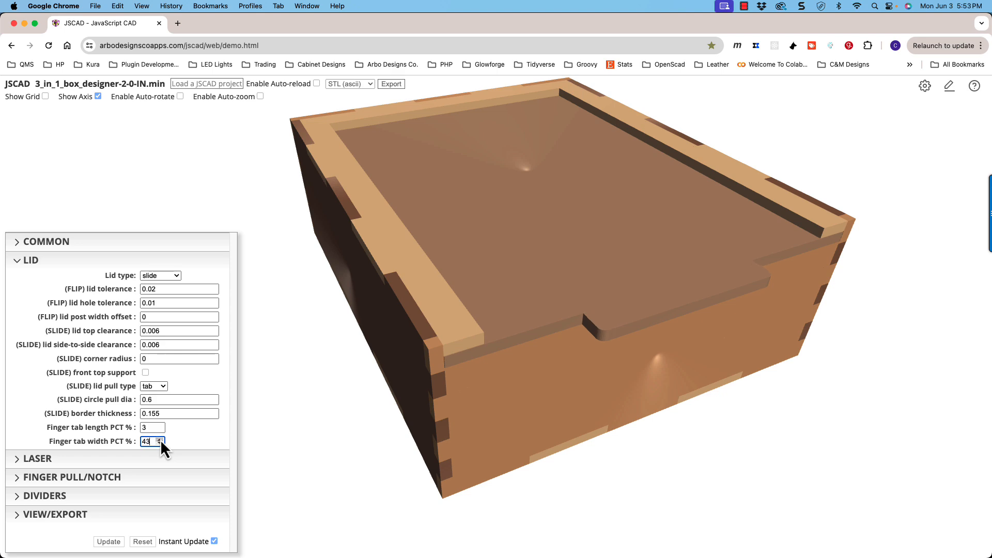
{"action": "left_click", "coordinate": [160, 439]}
{"action": "left_click", "coordinate": [159, 439]}
{"action": "left_click", "coordinate": [159, 440]}
{"action": "left_click", "coordinate": [160, 439]}
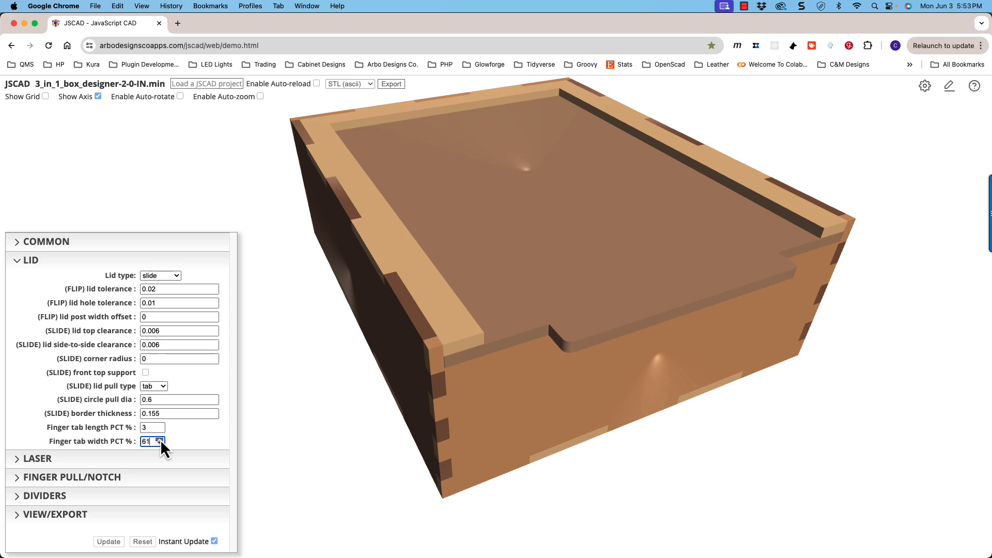
{"action": "left_click", "coordinate": [160, 439]}
{"action": "mouse_move", "coordinate": [458, 397]}
{"action": "left_mouse_down"}
{"action": "mouse_move", "coordinate": [492, 390]}
{"action": "mouse_move", "coordinate": [454, 395]}
{"action": "left_mouse_up"}
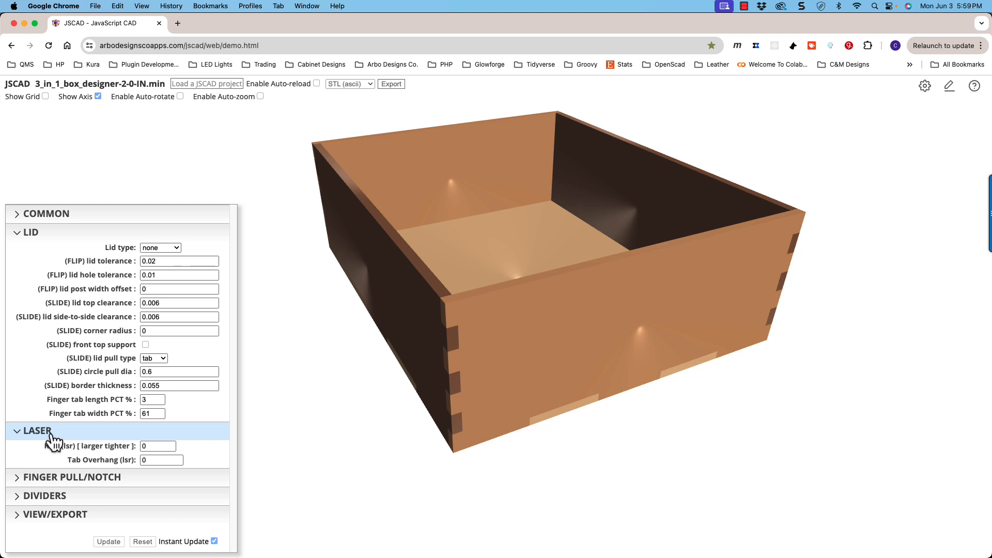
- Collapse the lid parameters and examine the finger joints at the box's front corner for the laser kerf setting
{"action": "left_click", "coordinate": [54, 234]}
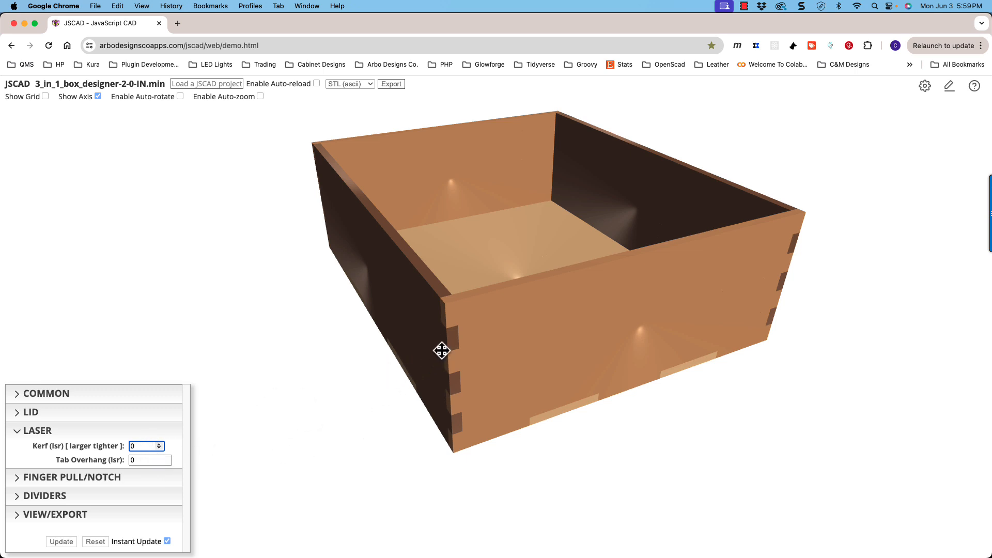
{"action": "scroll", "coordinate": [443, 339], "scroll_direction": "up", "scroll_amount": 5}
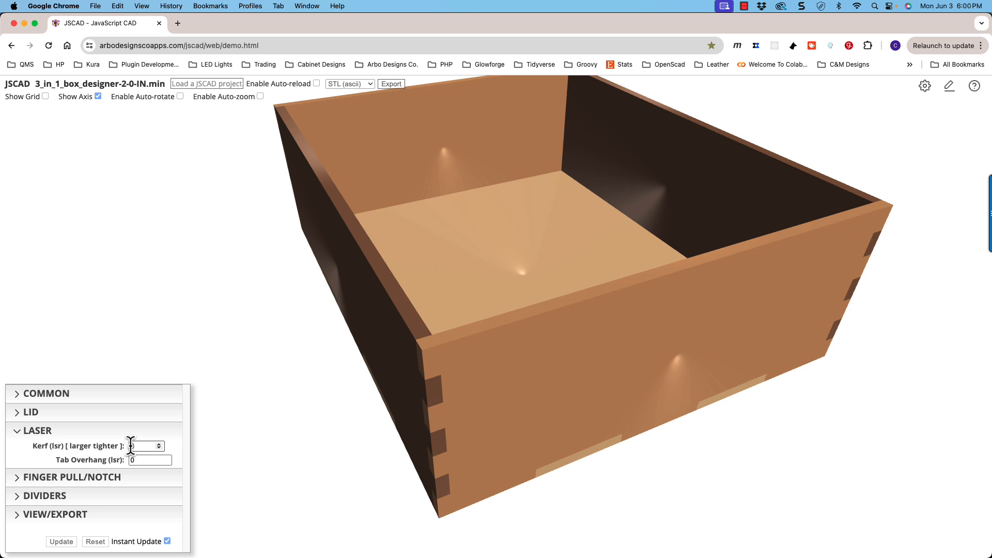
{"action": "scroll", "coordinate": [411, 403], "scroll_direction": "up", "scroll_amount": 3}
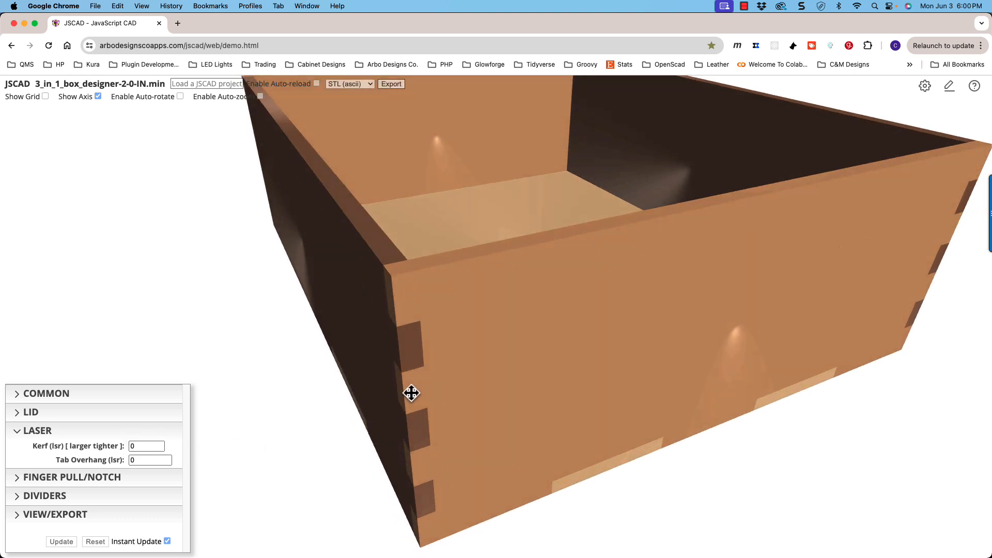
{"action": "scroll", "coordinate": [411, 393], "scroll_direction": "down", "scroll_amount": 3}
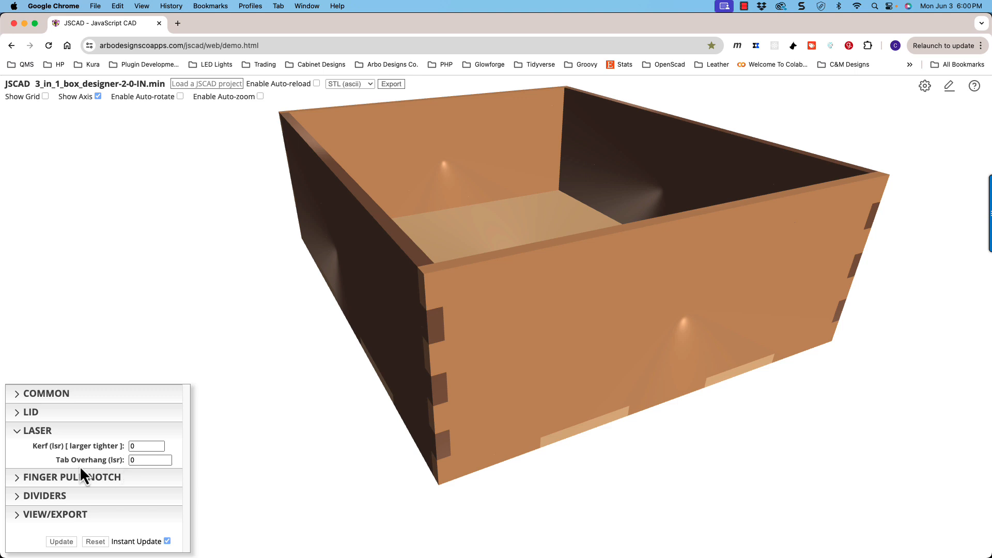
- Set the laser tab overhang to 0.03 so the finger joints extend past the box walls
{"action": "left_click", "coordinate": [133, 459]}
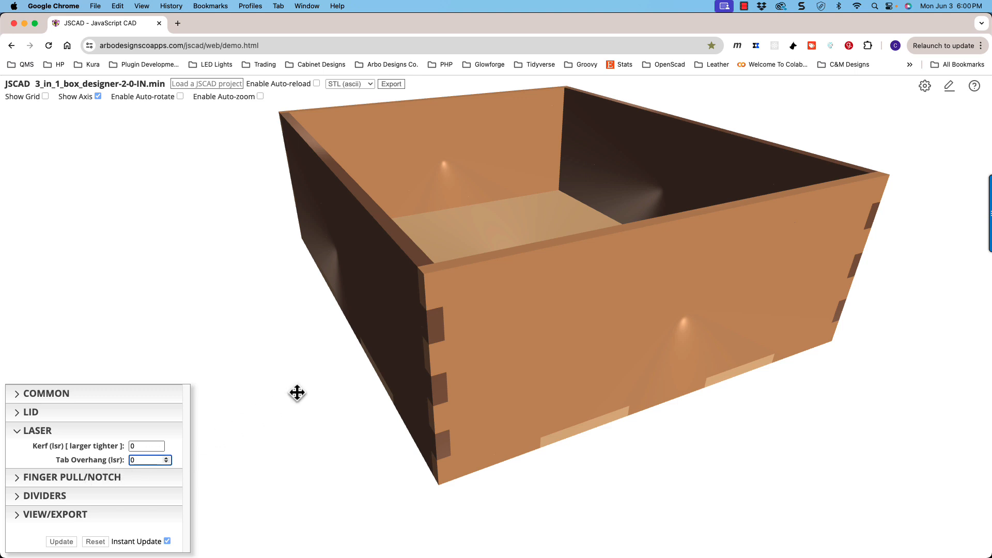
{"action": "scroll", "coordinate": [432, 350], "scroll_direction": "up", "scroll_amount": 1}
{"action": "left_click_drag", "start_coordinate": [432, 350], "coordinate": [441, 350]}
{"action": "scroll", "coordinate": [499, 354], "scroll_direction": "up", "scroll_amount": 1}
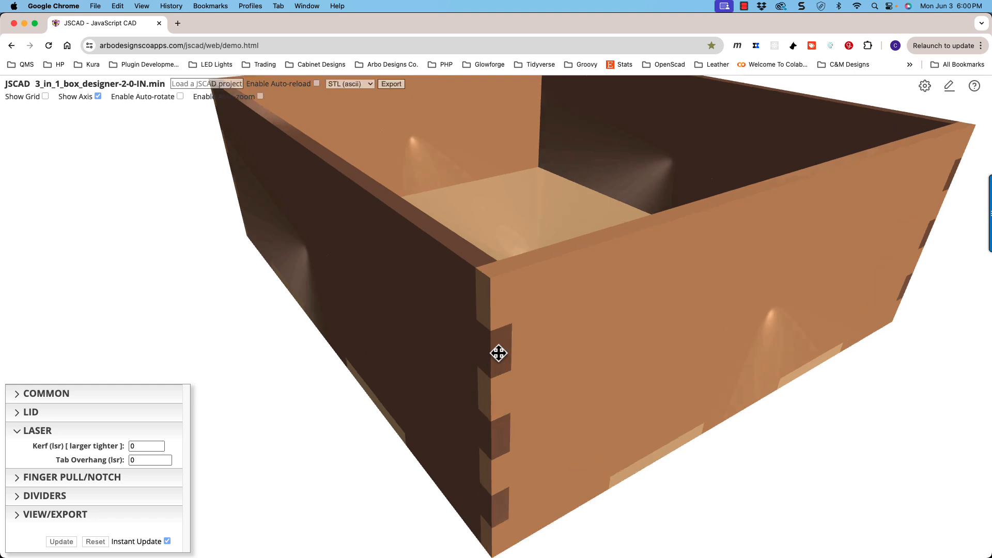
{"action": "scroll", "coordinate": [499, 353], "scroll_direction": "down", "scroll_amount": 1}
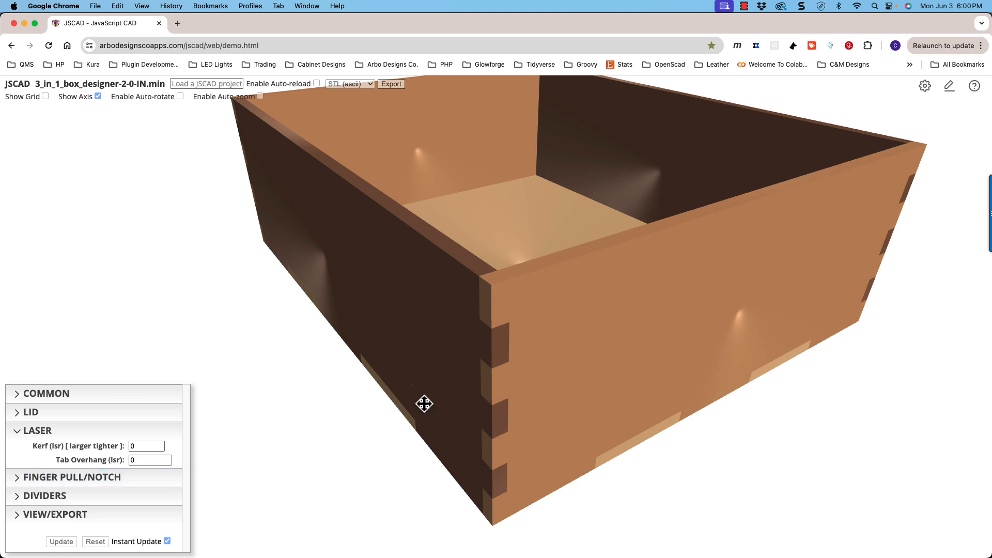
{"action": "scroll", "coordinate": [404, 403], "scroll_direction": "up", "scroll_amount": 5}
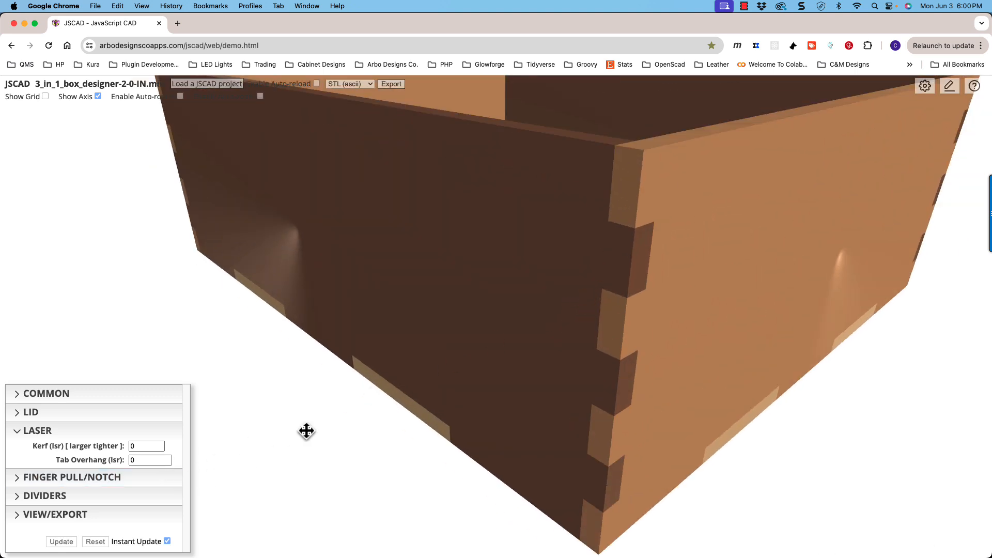
{"action": "left_click", "coordinate": [166, 458]}
{"action": "left_click", "coordinate": [166, 458]}
{"action": "left_click", "coordinate": [167, 458]}
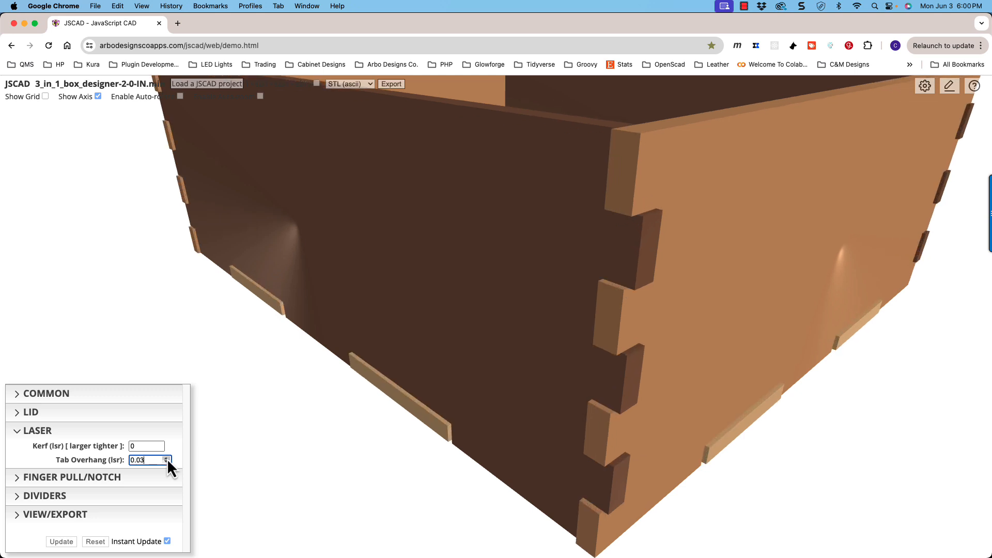
- Examine the overhanging finger tabs at the box's front corner and along its bottom edges from several angles
{"action": "scroll", "coordinate": [491, 448], "scroll_direction": "up", "scroll_amount": 5}
{"action": "mouse_move", "coordinate": [509, 450]}
{"action": "left_mouse_down"}
{"action": "mouse_move", "coordinate": [520, 454]}
{"action": "mouse_move", "coordinate": [499, 447]}
{"action": "left_mouse_up"}
{"action": "mouse_move", "coordinate": [610, 438]}
{"action": "left_mouse_down"}
{"action": "mouse_move", "coordinate": [592, 429]}
{"action": "mouse_move", "coordinate": [609, 441]}
{"action": "mouse_move", "coordinate": [616, 428]}
{"action": "left_mouse_up"}
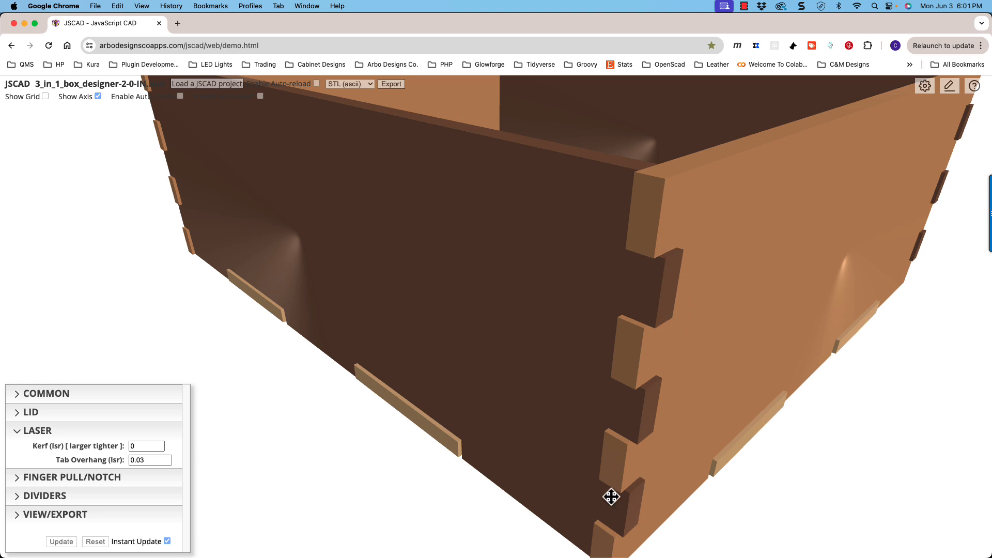
{"action": "scroll", "coordinate": [613, 382], "scroll_direction": "down", "scroll_amount": 5}
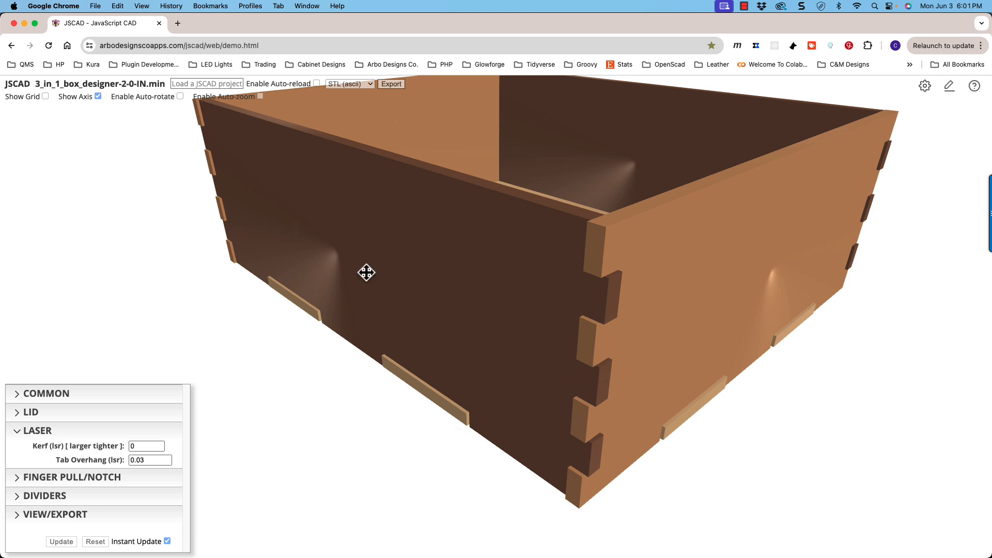
{"action": "left_click_drag", "start_coordinate": [584, 348], "coordinate": [563, 343]}
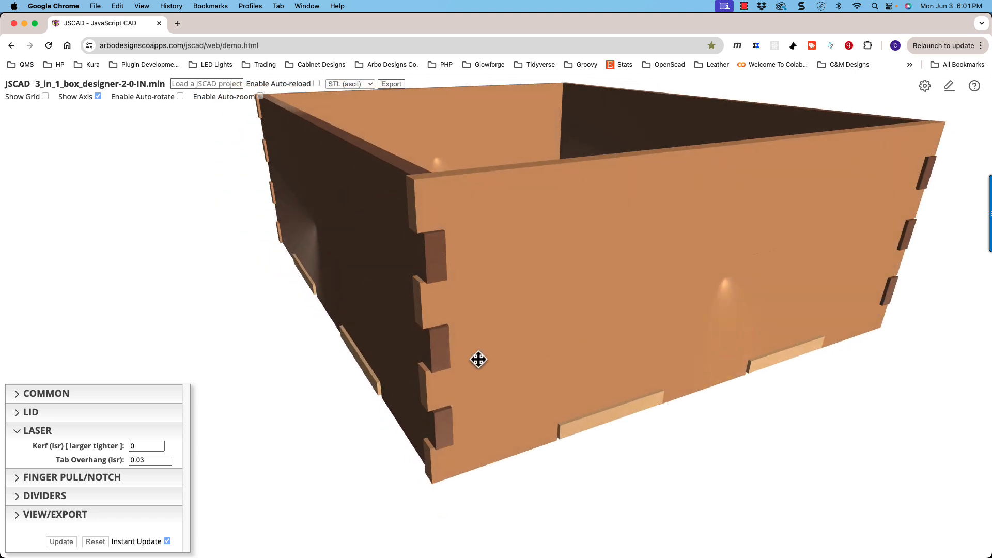
{"action": "left_click_drag", "start_coordinate": [508, 359], "coordinate": [514, 293]}
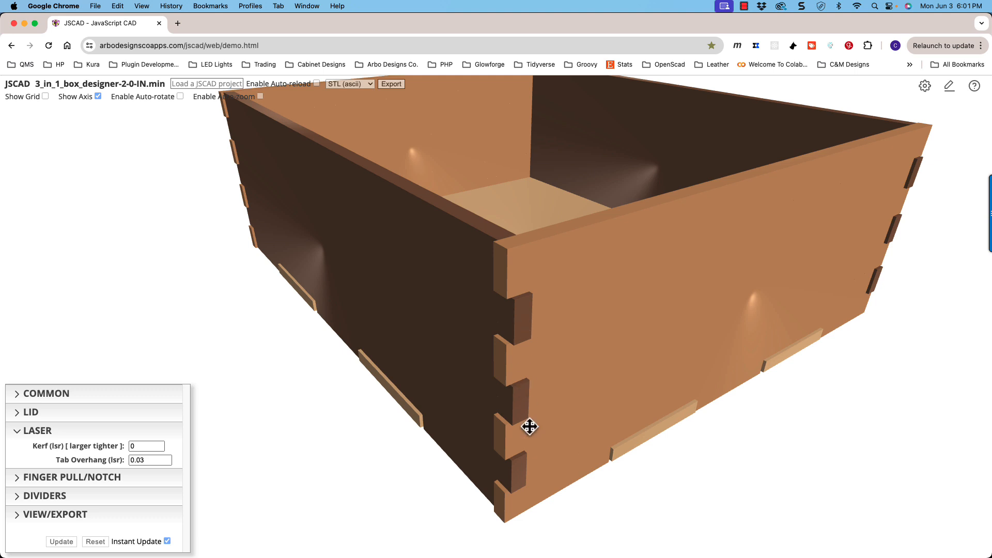
{"action": "mouse_move", "coordinate": [531, 387]}
{"action": "left_mouse_down"}
{"action": "mouse_move", "coordinate": [530, 377]}
{"action": "mouse_move", "coordinate": [528, 386]}
{"action": "left_mouse_up"}
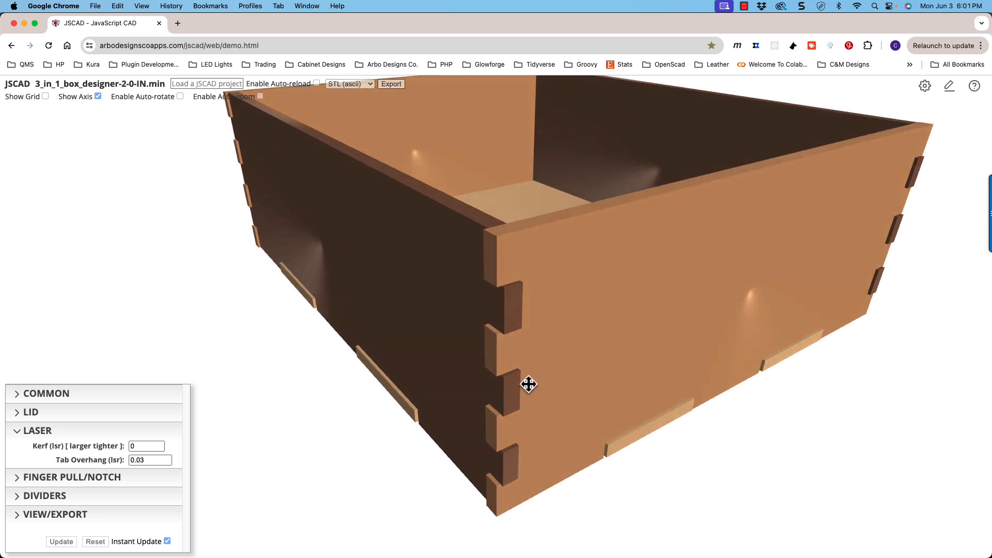
{"action": "scroll", "coordinate": [525, 370], "scroll_direction": "down", "scroll_amount": 2}
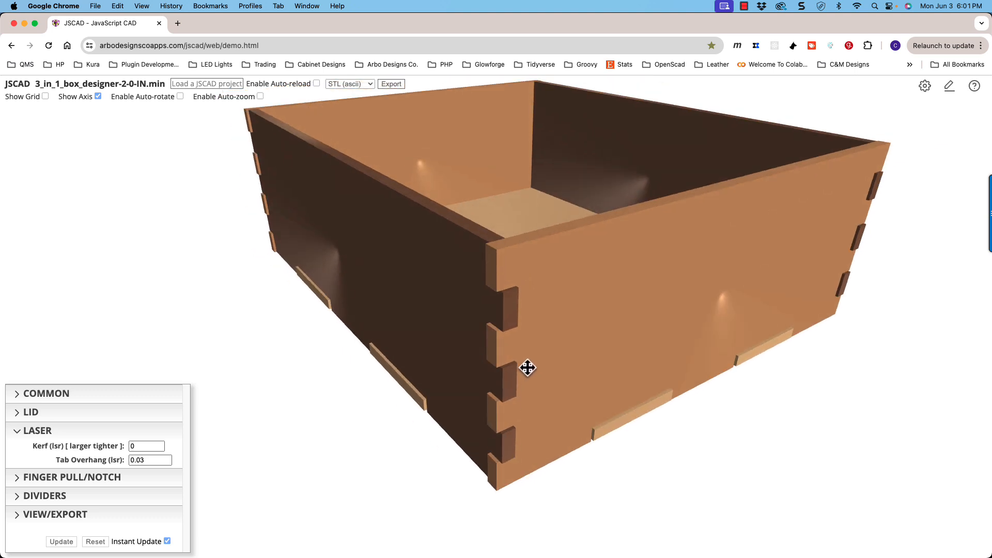
- Set the laser tab overhang back to 0 and view the flush finger joints
{"action": "left_click", "coordinate": [167, 462]}
{"action": "left_click", "coordinate": [167, 463]}
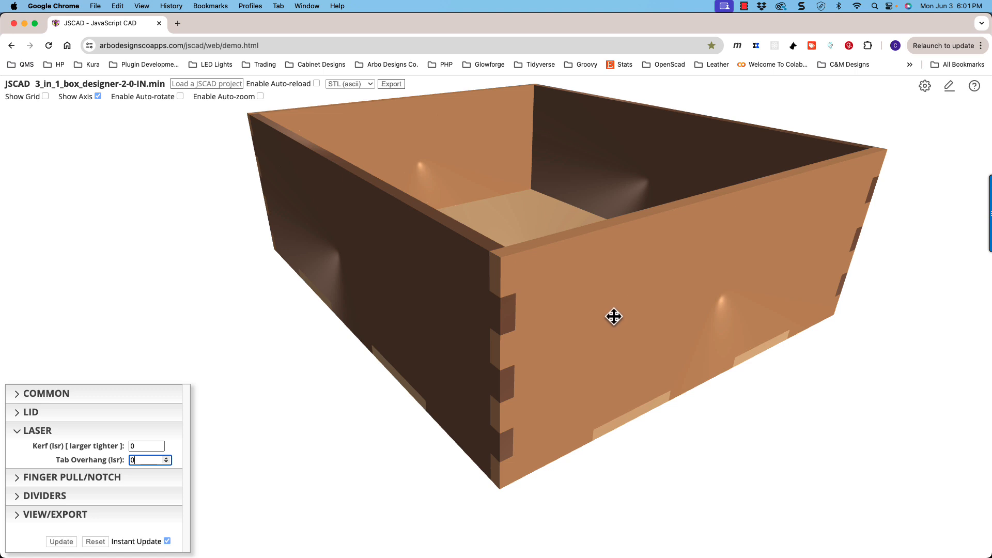
{"action": "mouse_move", "coordinate": [614, 317]}
{"action": "left_mouse_down"}
{"action": "mouse_move", "coordinate": [656, 306]}
{"action": "mouse_move", "coordinate": [604, 319]}
{"action": "mouse_move", "coordinate": [613, 316]}
{"action": "left_mouse_up"}
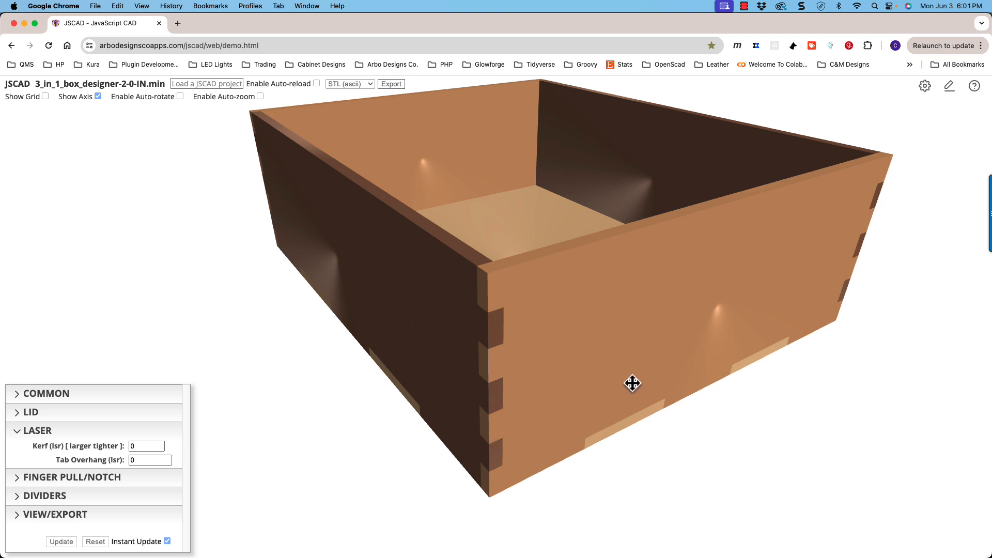
{"action": "left_click_drag", "start_coordinate": [632, 383], "coordinate": [615, 385]}
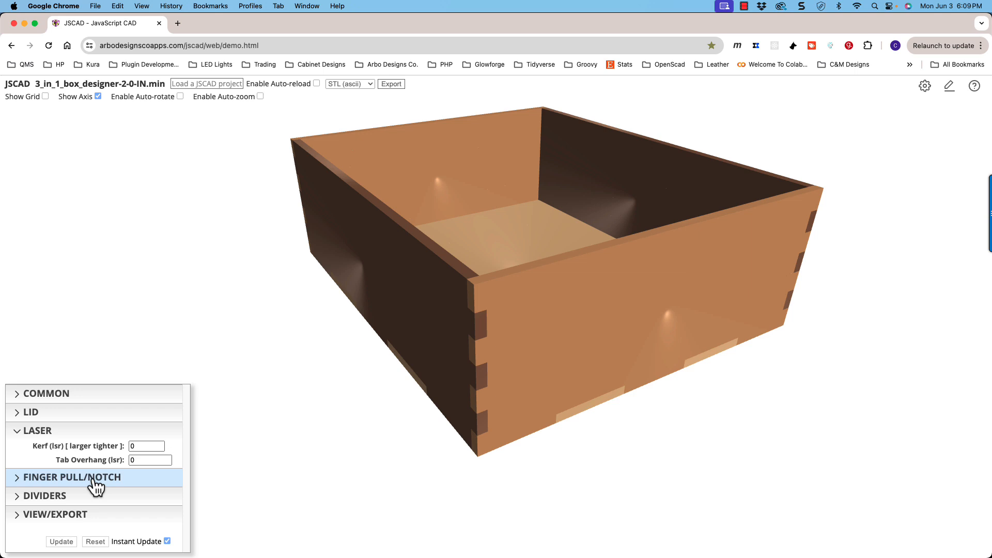
- Collapse the laser parameters, enable finger pulls/notches with Yes, and view the notch in the front wall
{"action": "left_click", "coordinate": [77, 438]}
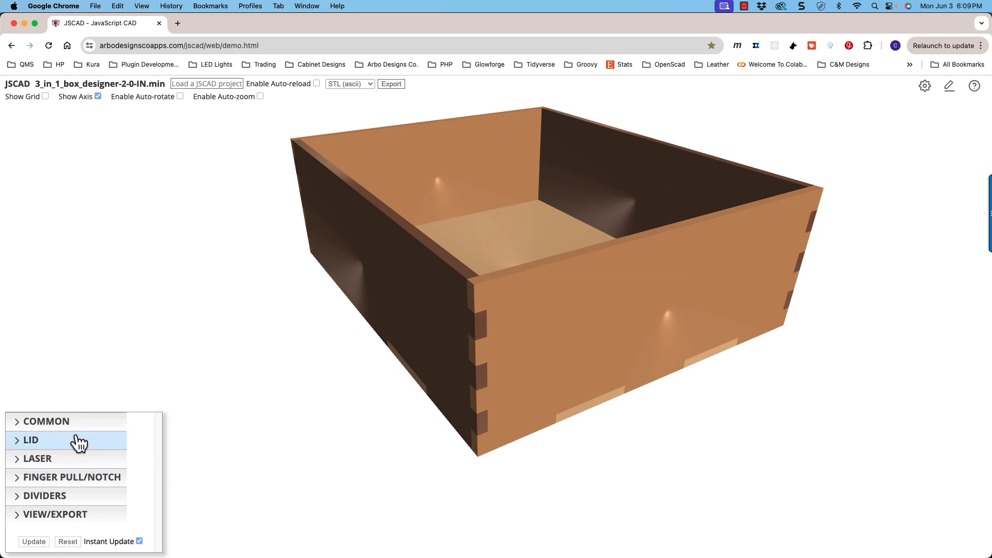
{"action": "left_click", "coordinate": [89, 480]}
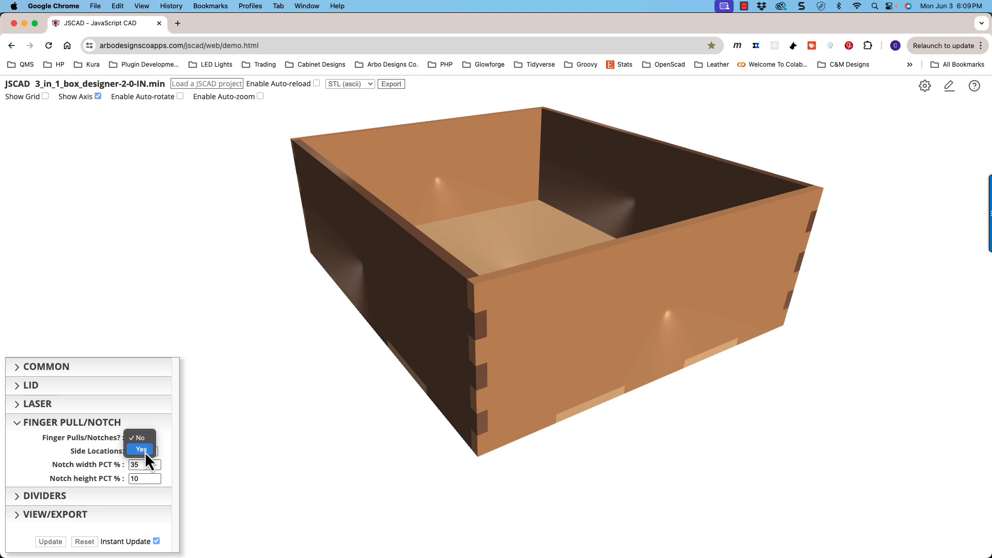
{"action": "left_click", "coordinate": [142, 452]}
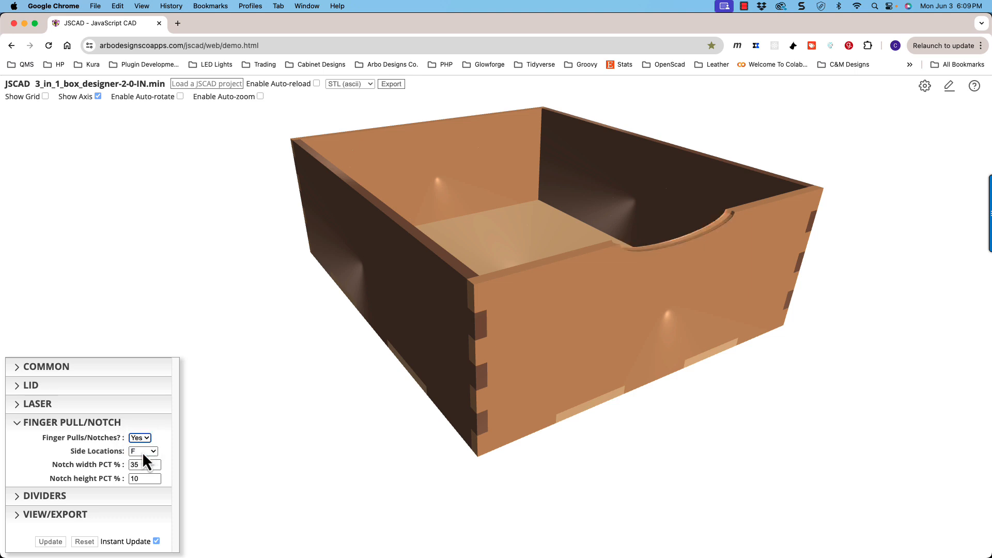
{"action": "left_click_drag", "start_coordinate": [661, 334], "coordinate": [636, 255]}
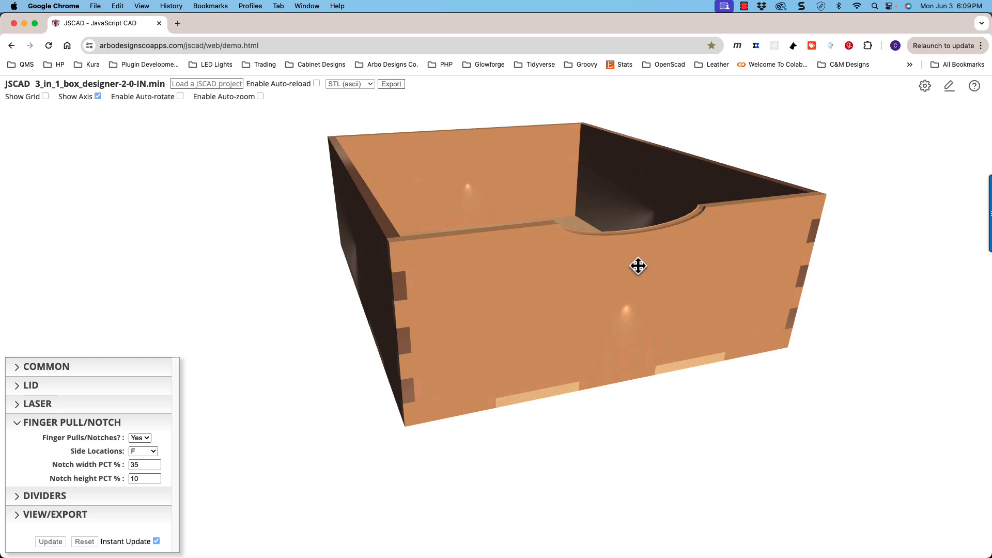
{"action": "left_click_drag", "start_coordinate": [609, 267], "coordinate": [611, 269]}
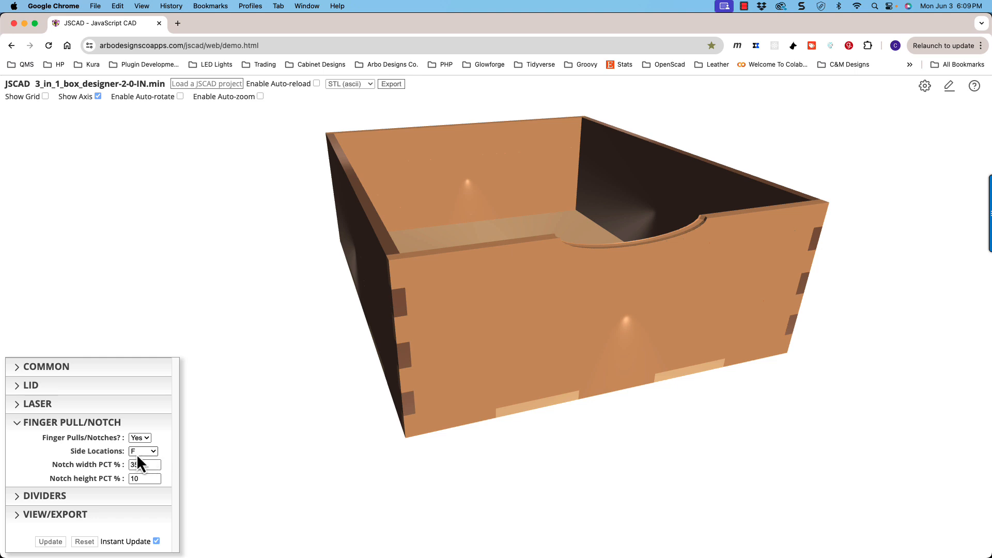
- Try the finger notch on the back wall only (B), and set the notch side locations to all four walls (FBLR)
{"action": "left_click", "coordinate": [153, 452]}
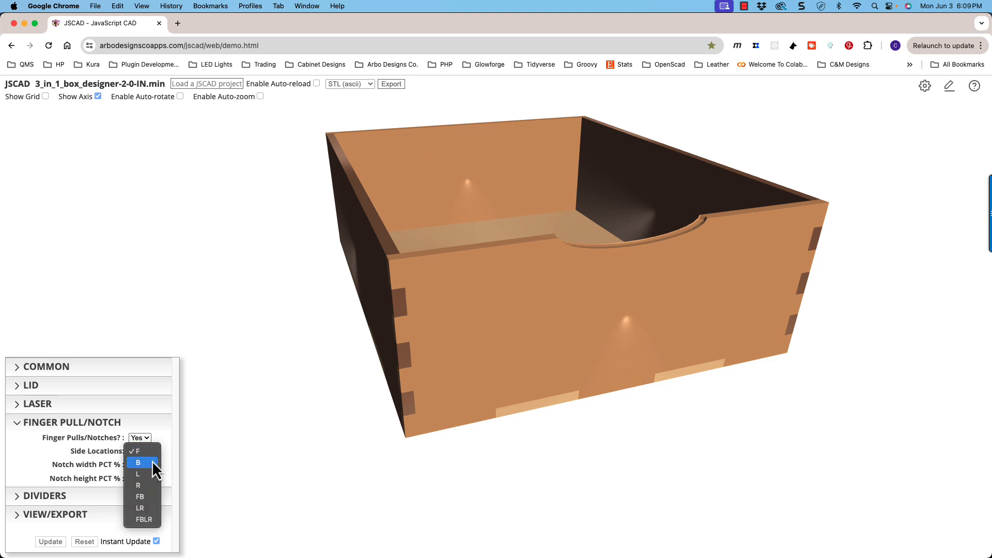
{"action": "left_click", "coordinate": [151, 461]}
{"action": "left_click", "coordinate": [152, 453]}
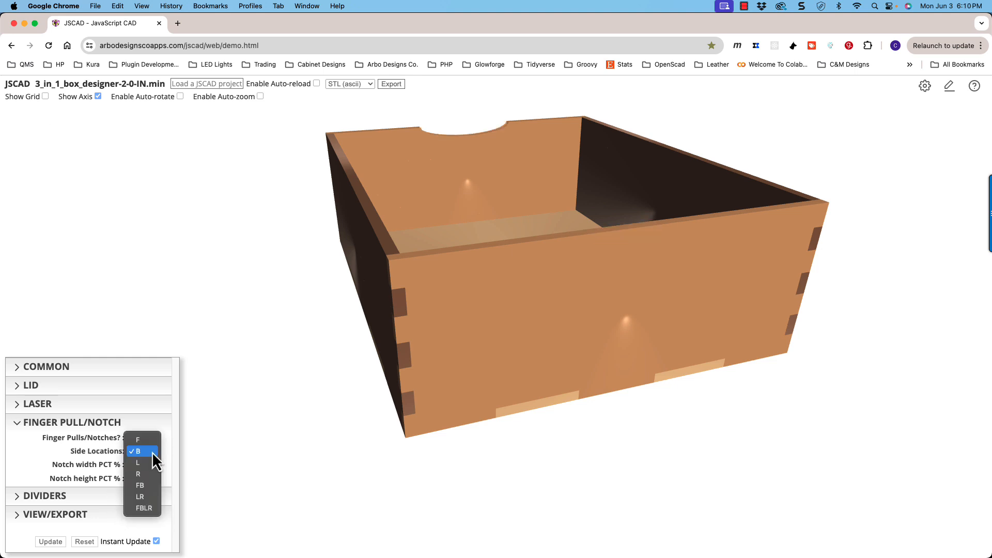
{"action": "left_click", "coordinate": [144, 508]}
{"action": "left_click_drag", "start_coordinate": [331, 367], "coordinate": [403, 332]}
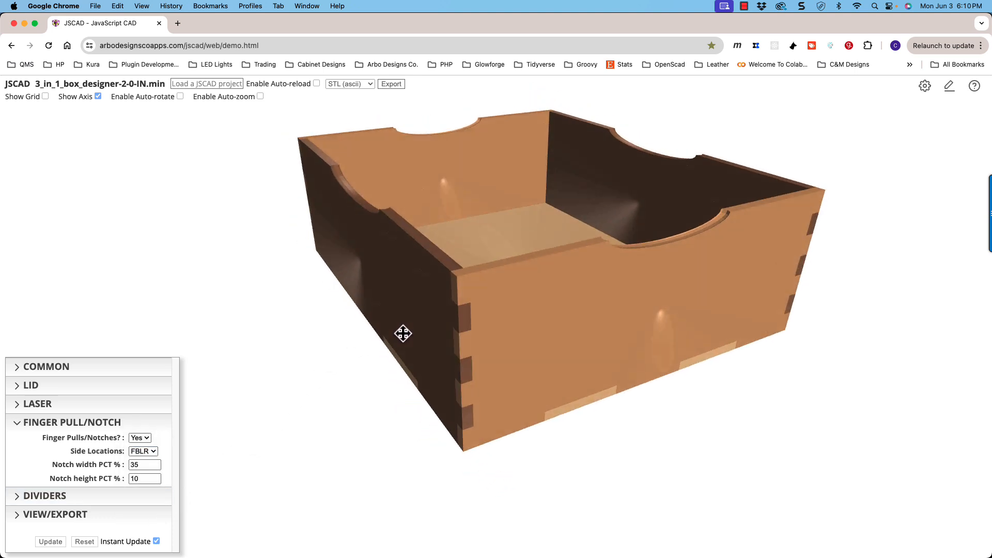
- Set the notch height to 31%, try a notch width of 61% before settling on 51%, and view the notched walls
{"action": "left_click", "coordinate": [155, 477]}
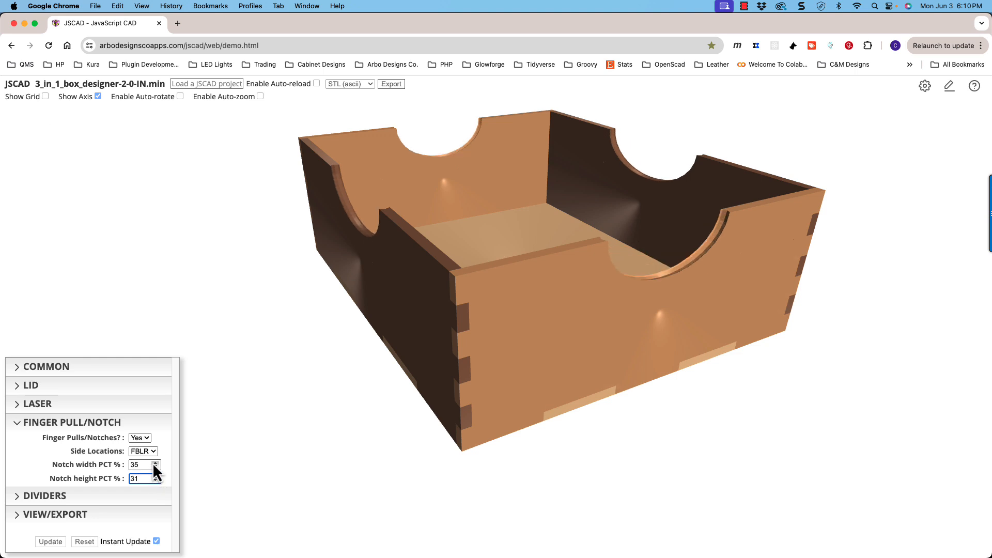
{"action": "left_click", "coordinate": [155, 463]}
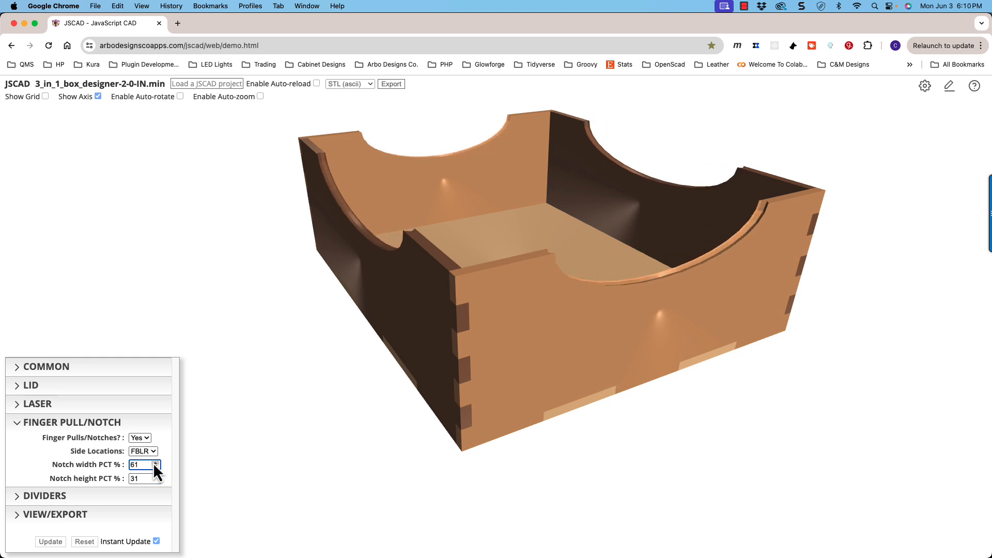
{"action": "left_click_drag", "start_coordinate": [153, 463], "coordinate": [155, 467]}
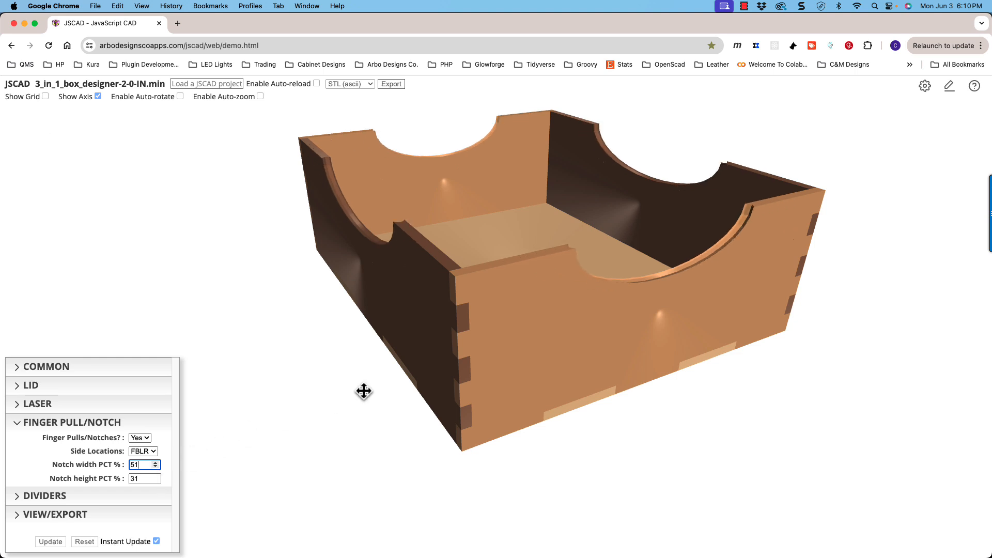
{"action": "mouse_move", "coordinate": [363, 392]}
{"action": "left_mouse_down"}
{"action": "mouse_move", "coordinate": [348, 370]}
{"action": "mouse_move", "coordinate": [363, 390]}
{"action": "left_mouse_up"}
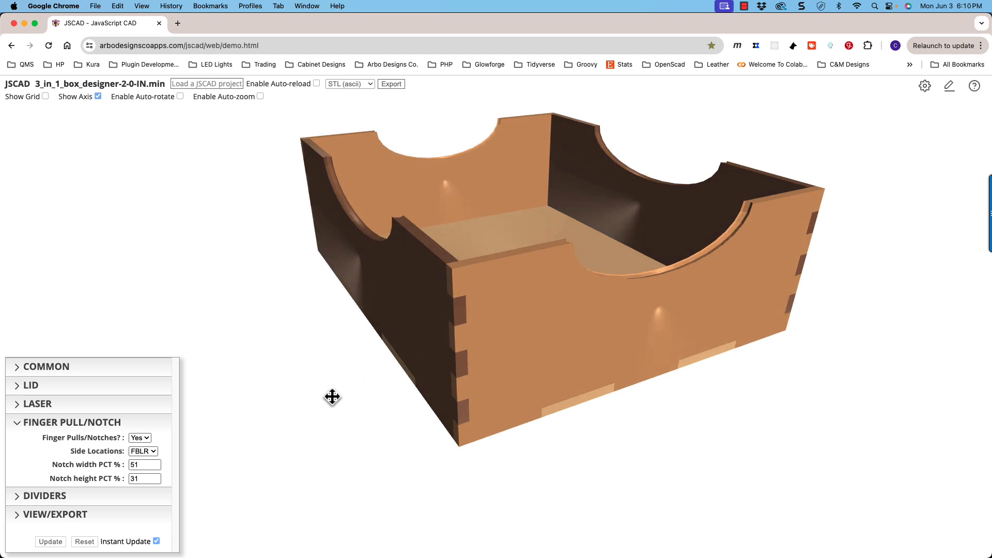
{"action": "left_click", "coordinate": [155, 482]}
{"action": "mouse_move", "coordinate": [427, 393]}
{"action": "left_mouse_down"}
{"action": "mouse_move", "coordinate": [425, 377]}
{"action": "mouse_move", "coordinate": [414, 386]}
{"action": "left_mouse_up"}
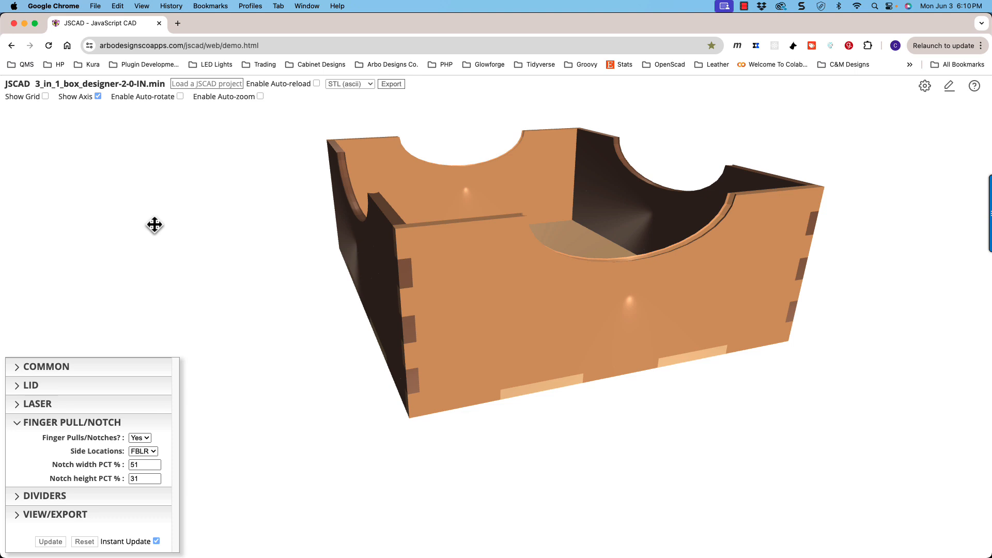
{"action": "left_click_drag", "start_coordinate": [380, 238], "coordinate": [434, 273]}
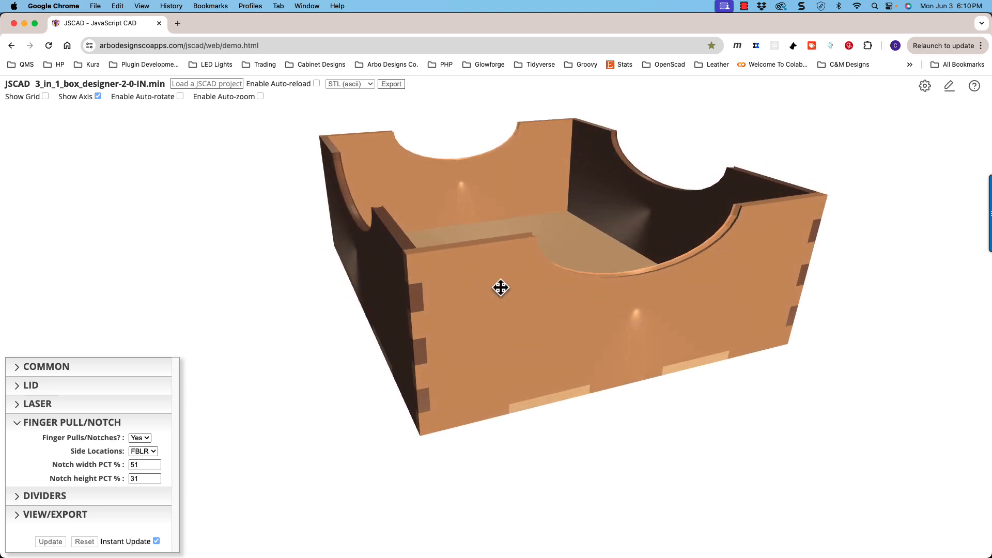
{"action": "left_click_drag", "start_coordinate": [500, 284], "coordinate": [510, 287]}
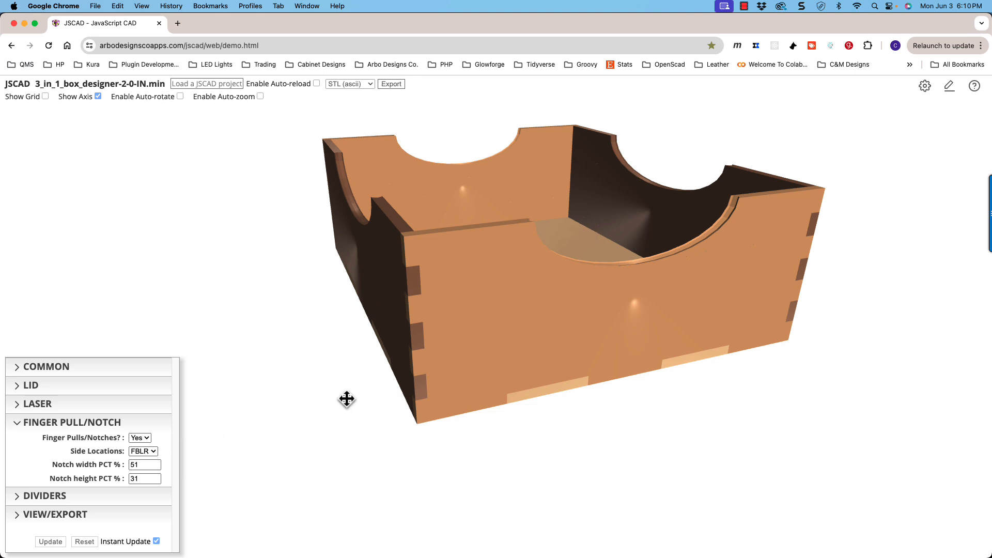
{"action": "left_click_drag", "start_coordinate": [346, 398], "coordinate": [580, 288]}
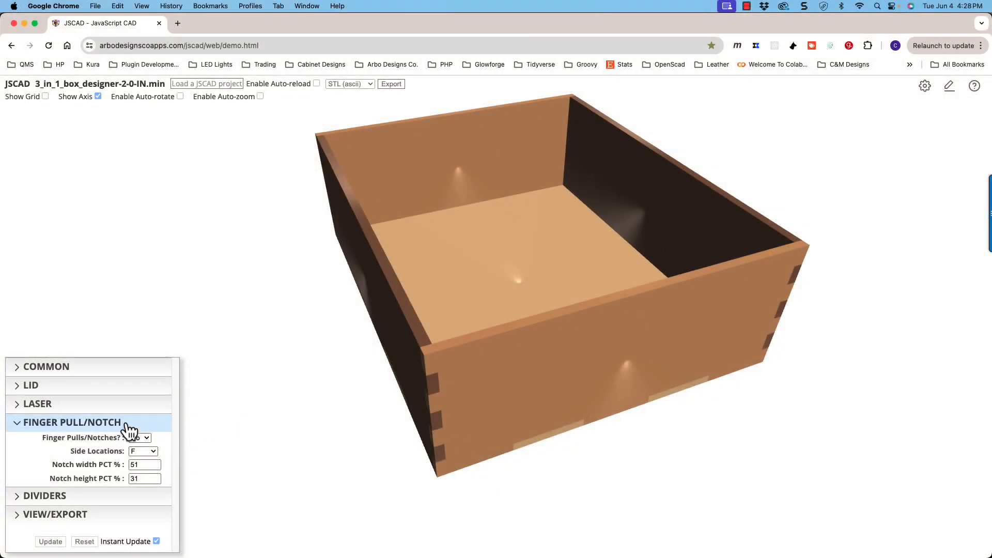
- Collapse the finger notch parameters, expand the divider parameters and include dividers with Y in the box
{"action": "left_click", "coordinate": [127, 426]}
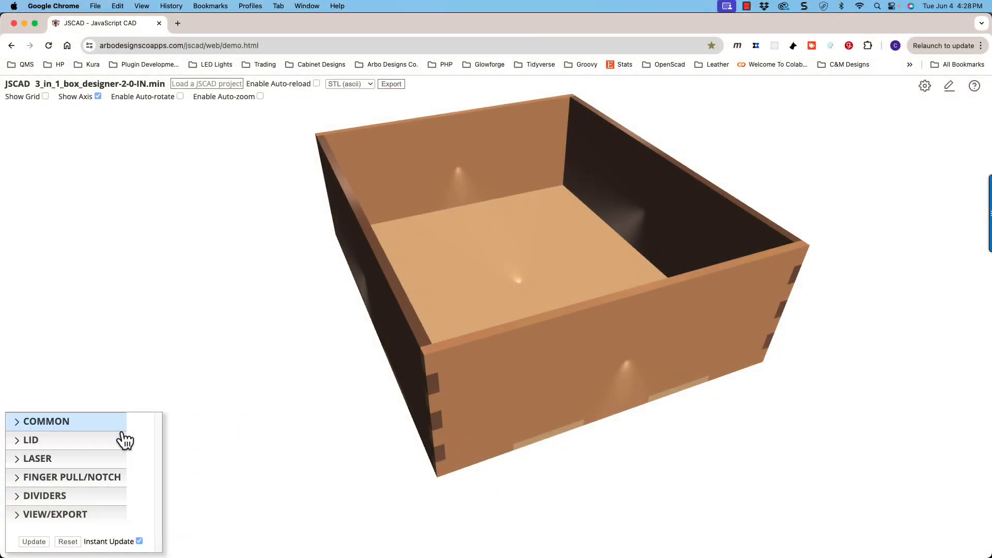
{"action": "left_click", "coordinate": [83, 496]}
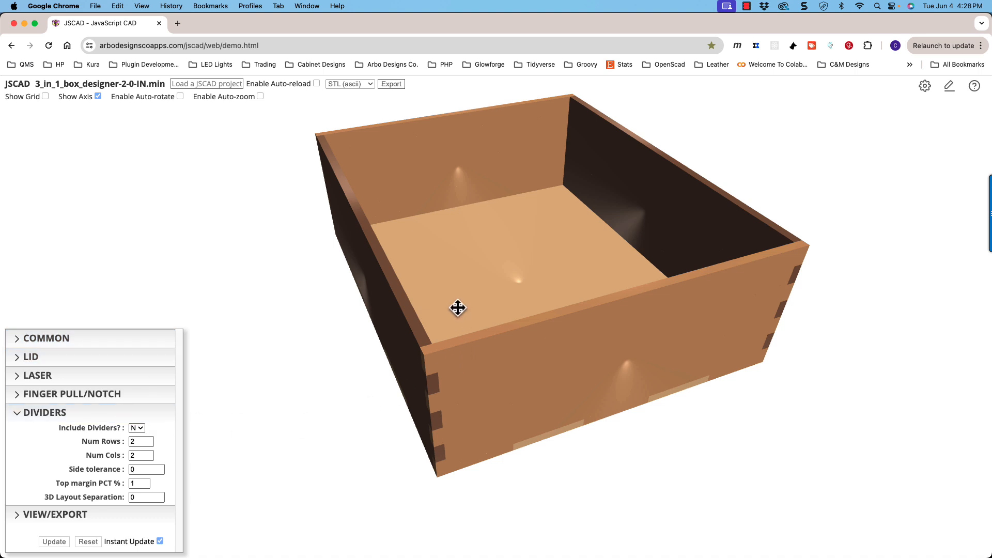
{"action": "left_click_drag", "start_coordinate": [396, 285], "coordinate": [539, 284]}
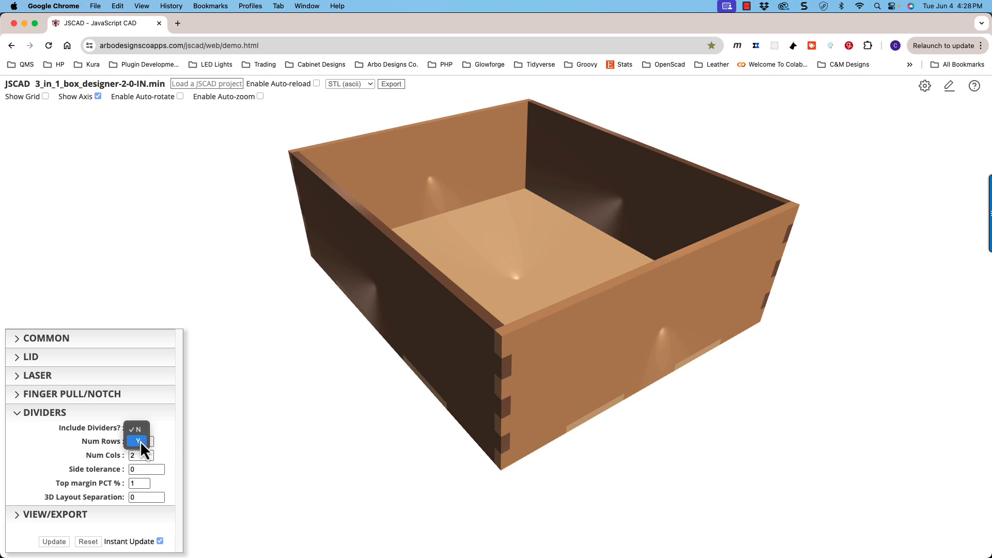
{"action": "left_click", "coordinate": [140, 441]}
{"action": "left_click_drag", "start_coordinate": [472, 272], "coordinate": [457, 292]}
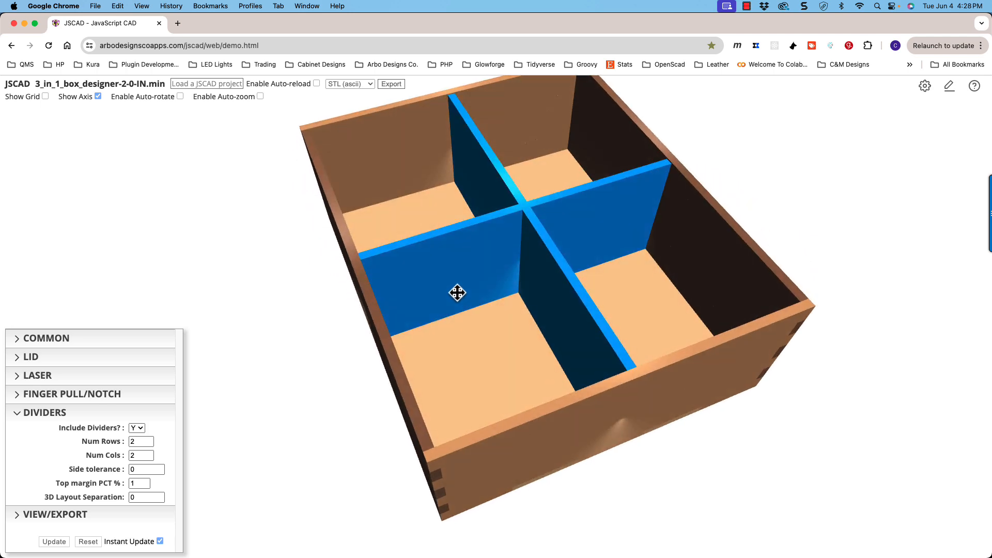
{"action": "mouse_move", "coordinate": [485, 352]}
{"action": "left_mouse_down"}
{"action": "mouse_move", "coordinate": [476, 352]}
{"action": "mouse_move", "coordinate": [485, 350]}
{"action": "left_mouse_up"}
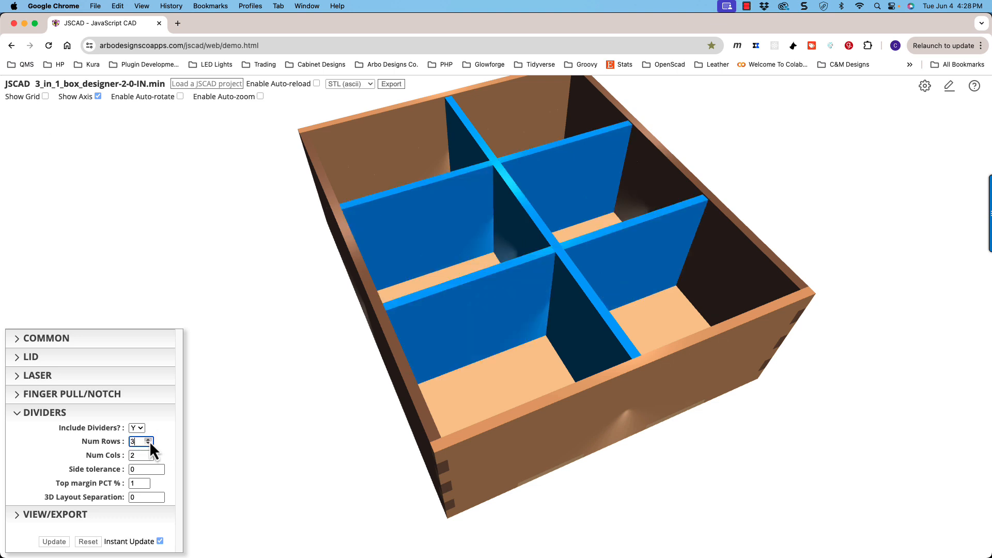
- Set the dividers to 2 rows and 4 columns
{"action": "left_click", "coordinate": [149, 444]}
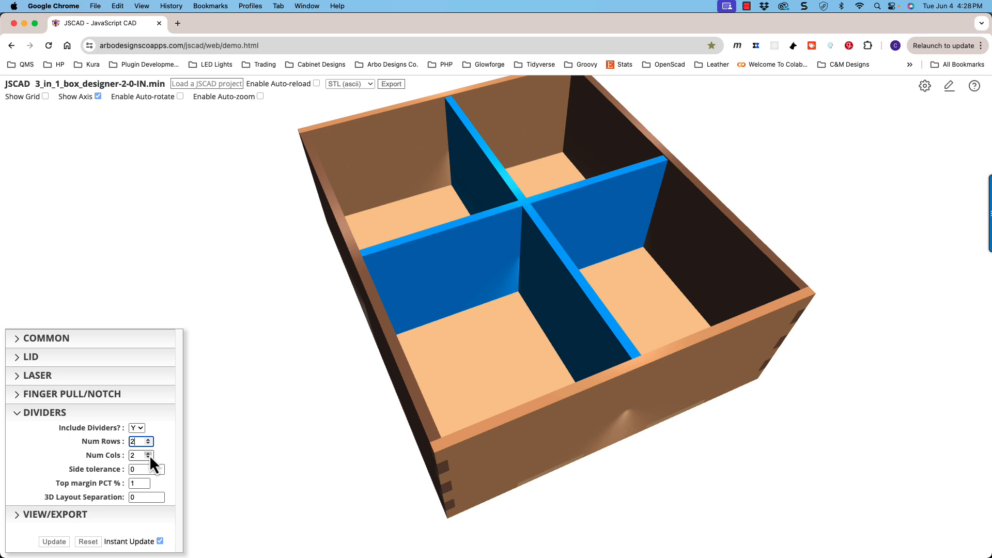
{"action": "left_click", "coordinate": [149, 454]}
{"action": "left_click", "coordinate": [150, 454]}
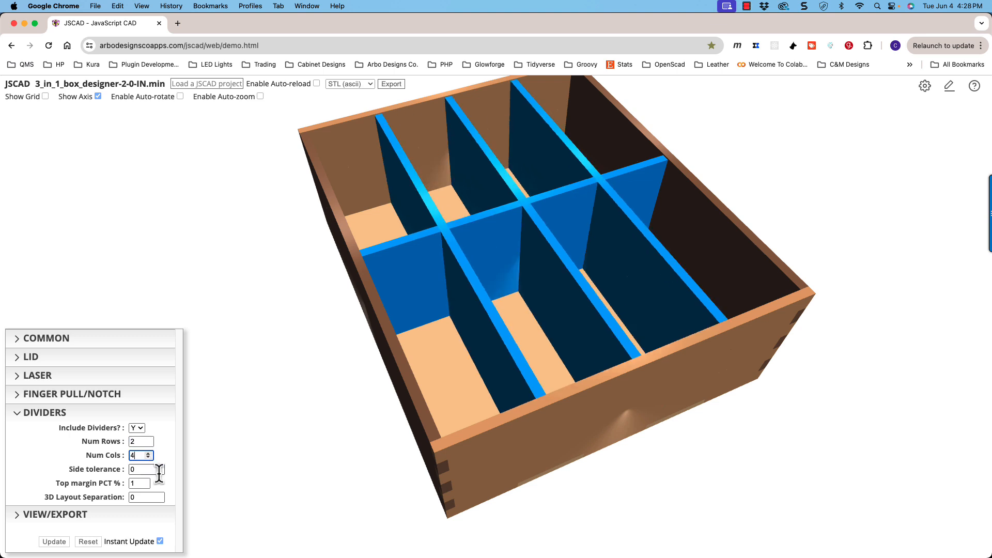
- Try a divider side tolerance of 0.125 to see the gap at the box walls, and set it back to 0
{"action": "left_click", "coordinate": [409, 388]}
{"action": "left_click_drag", "start_coordinate": [409, 388], "coordinate": [388, 250]}
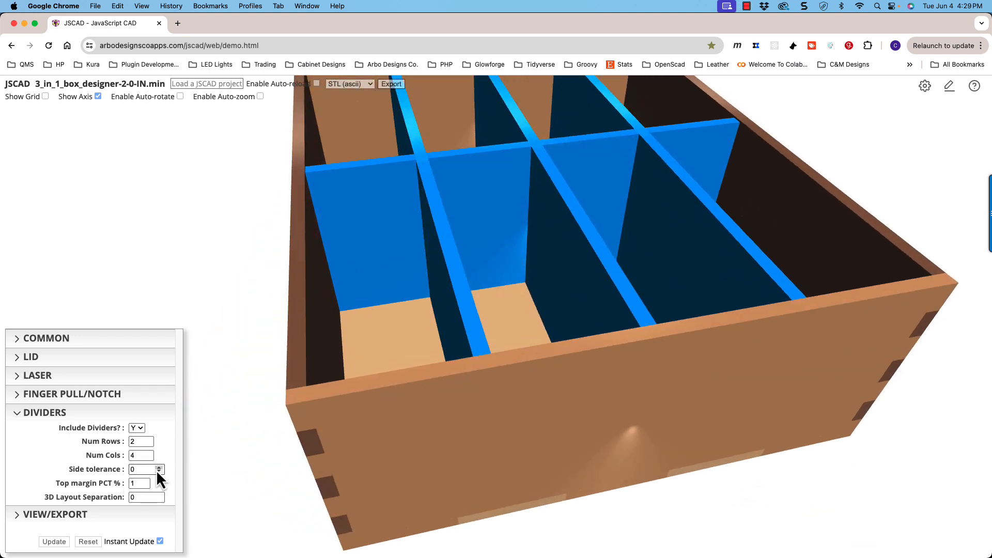
{"action": "left_click_drag", "start_coordinate": [311, 213], "coordinate": [309, 208]}
{"action": "scroll", "coordinate": [317, 171], "scroll_direction": "up", "scroll_amount": 5}
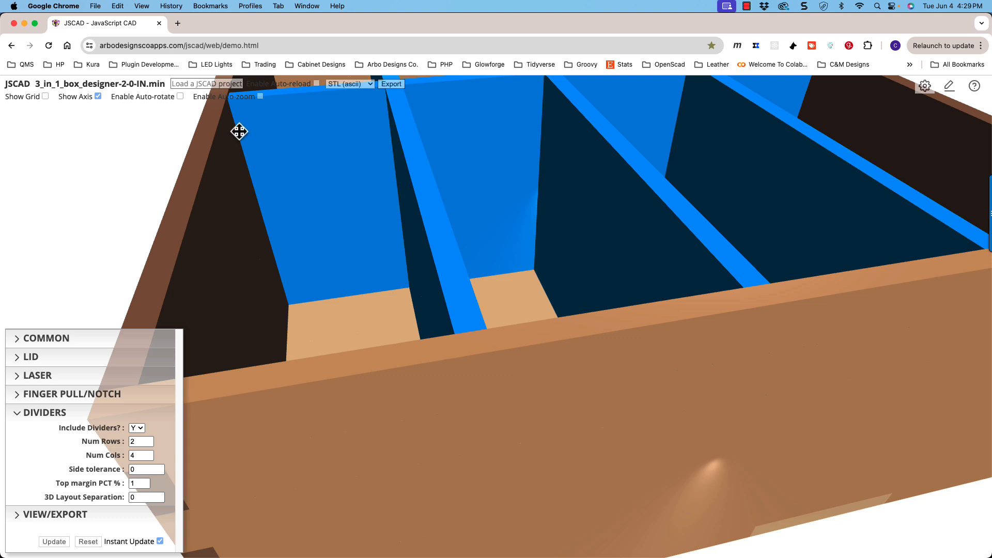
{"action": "scroll", "coordinate": [314, 141], "scroll_direction": "down", "scroll_amount": 3}
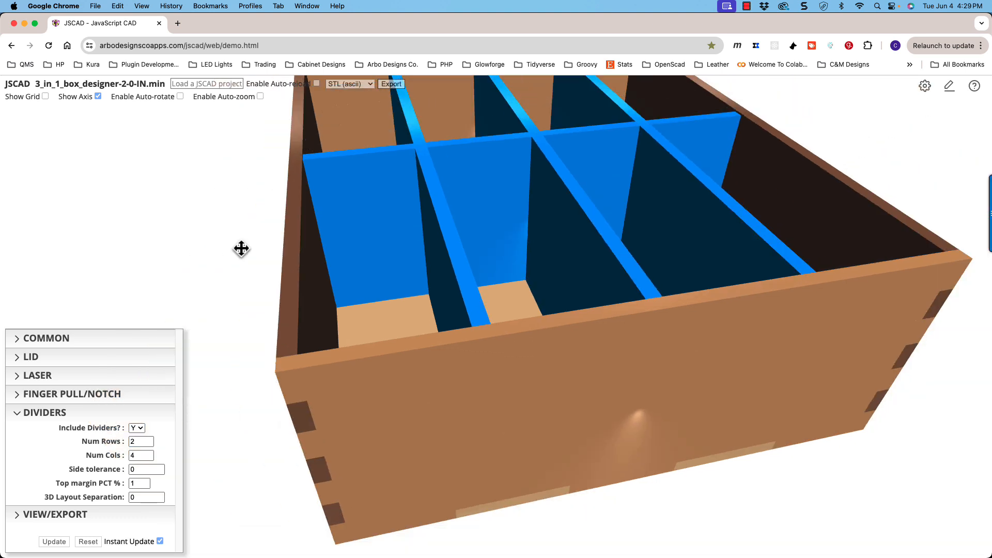
{"action": "left_click", "coordinate": [159, 468]}
{"action": "left_click", "coordinate": [159, 468]}
{"action": "left_click", "coordinate": [159, 468]}
{"action": "left_click", "coordinate": [159, 469]}
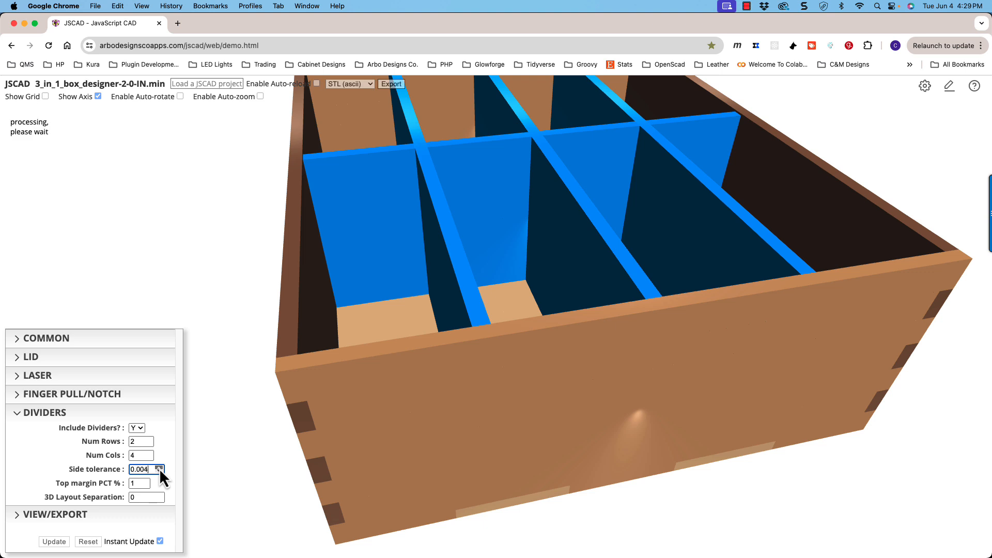
{"action": "left_click", "coordinate": [159, 468]}
{"action": "left_click", "coordinate": [159, 468]}
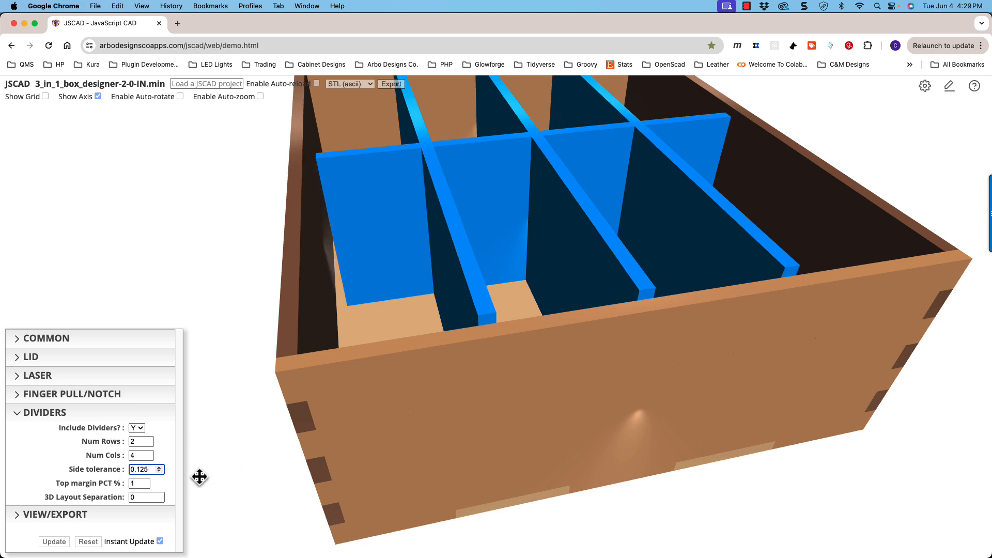
{"action": "left_click_drag", "start_coordinate": [154, 471], "coordinate": [115, 468]}
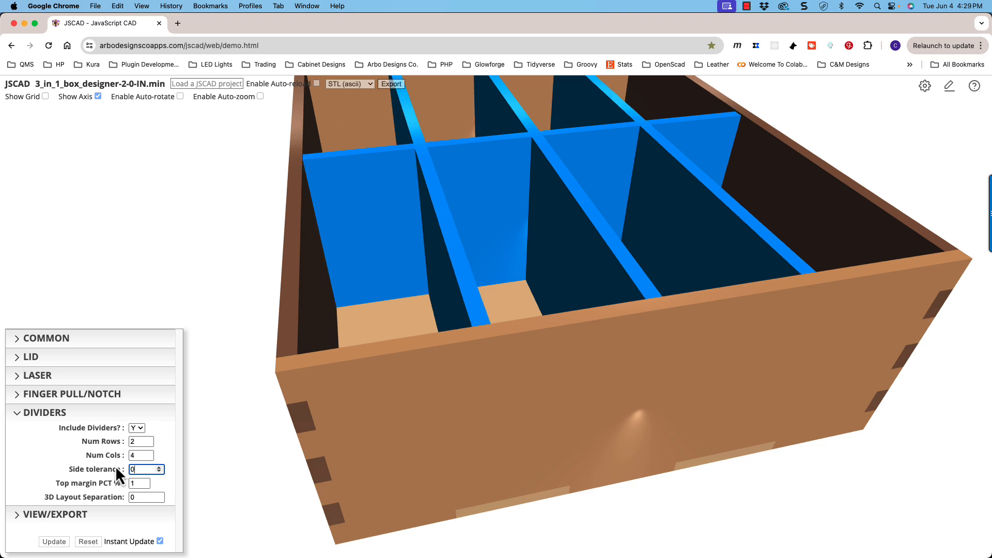
- Raise the dividers' top margin to 15% and to 25% to lower them inside the box
{"action": "left_click_drag", "start_coordinate": [430, 385], "coordinate": [440, 366]}
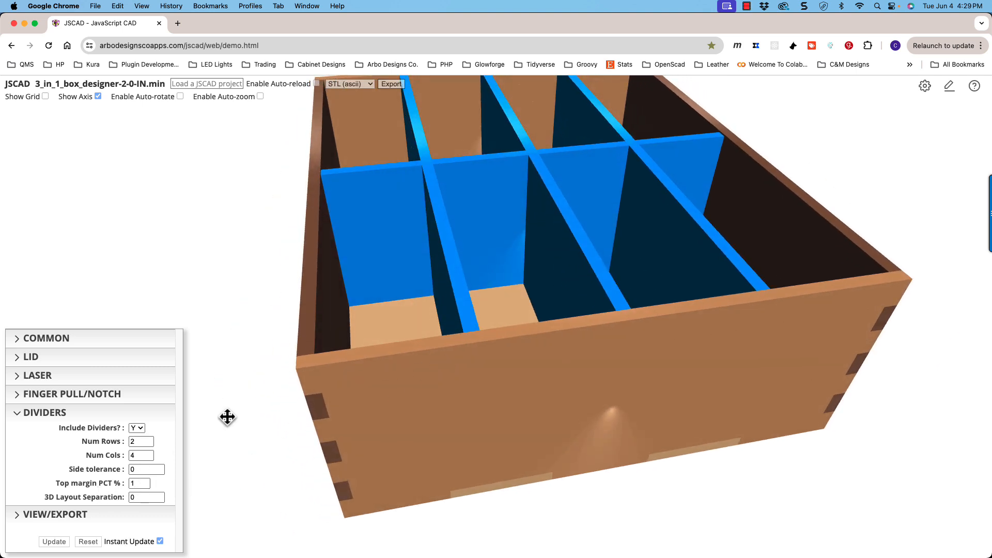
{"action": "left_click_drag", "start_coordinate": [227, 417], "coordinate": [334, 262]}
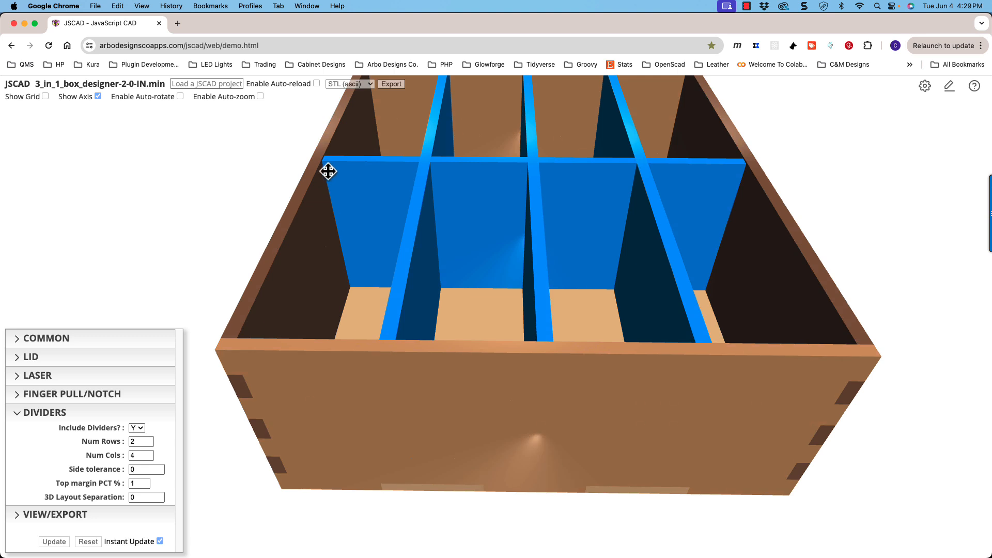
{"action": "scroll", "coordinate": [328, 163], "scroll_direction": "up", "scroll_amount": 3}
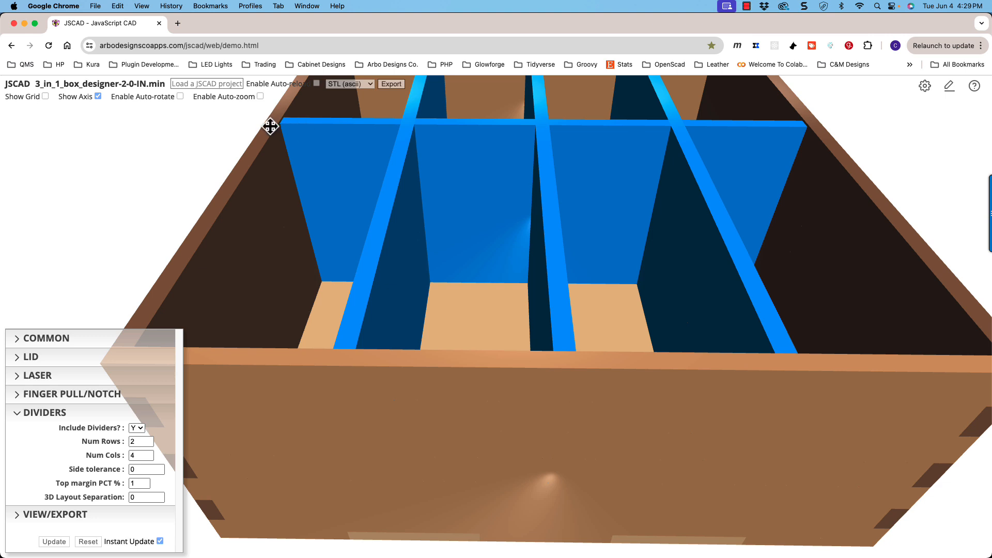
{"action": "left_click", "coordinate": [147, 481]}
{"action": "left_click", "coordinate": [146, 482]}
{"action": "left_click", "coordinate": [147, 482]}
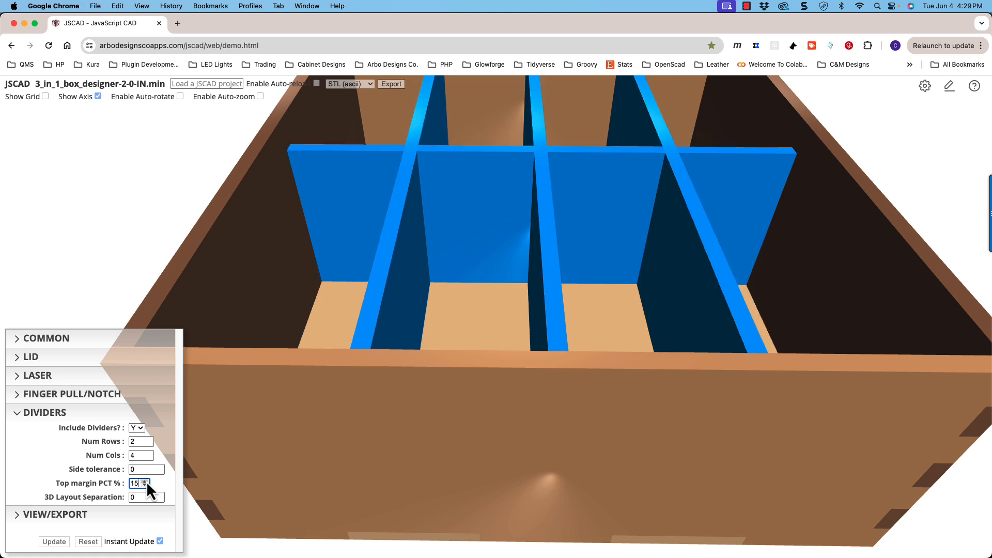
{"action": "left_click", "coordinate": [147, 482]}
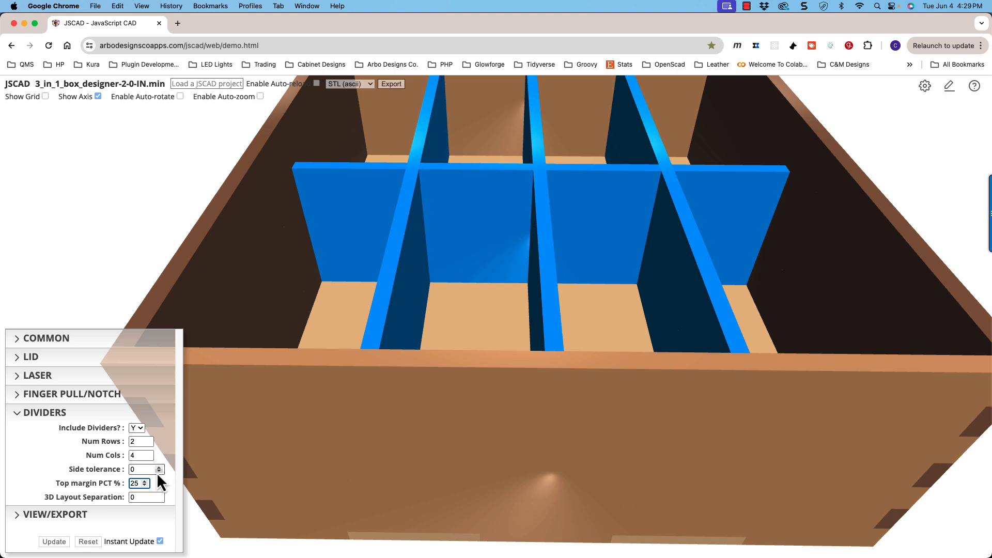
- Set the dividers' top margin to 0% so they reach the box's full height
{"action": "left_click", "coordinate": [147, 487]}
{"action": "left_click", "coordinate": [147, 488]}
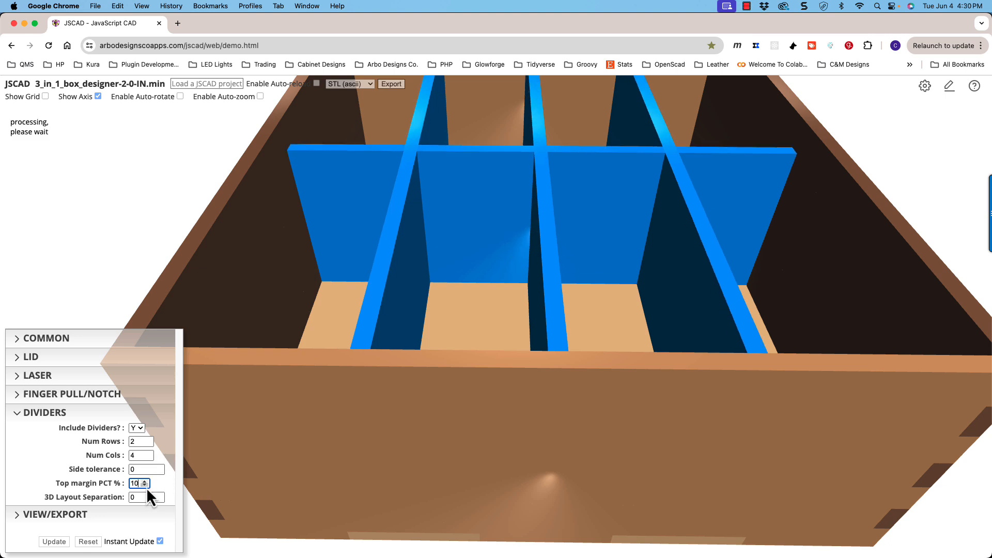
{"action": "left_click", "coordinate": [146, 487]}
{"action": "left_click", "coordinate": [147, 487]}
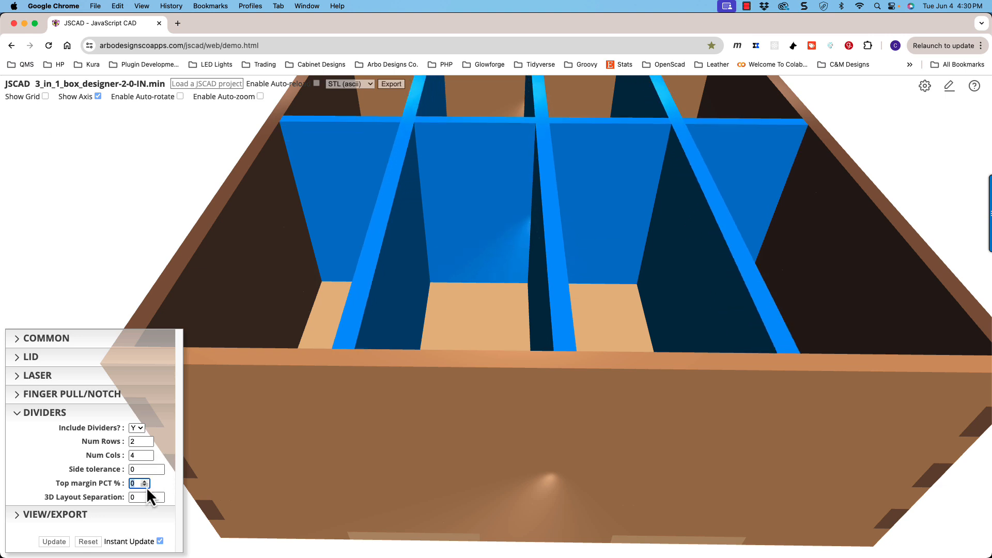
- Set the dividers' 3D layout separation to 1.25 to pull the crossing pieces apart, and view them in the box
{"action": "left_click_drag", "start_coordinate": [279, 321], "coordinate": [427, 268]}
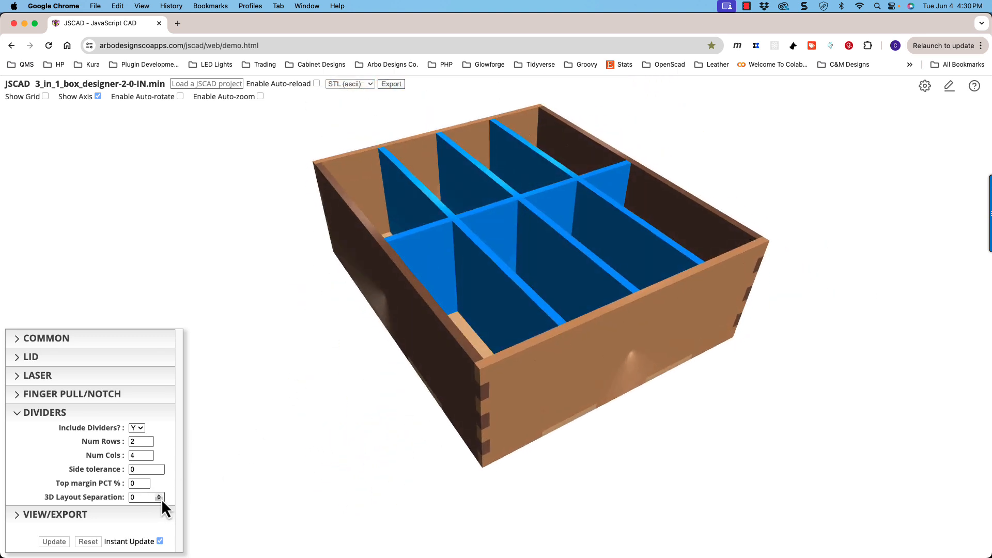
{"action": "left_click_drag", "start_coordinate": [445, 330], "coordinate": [440, 331]}
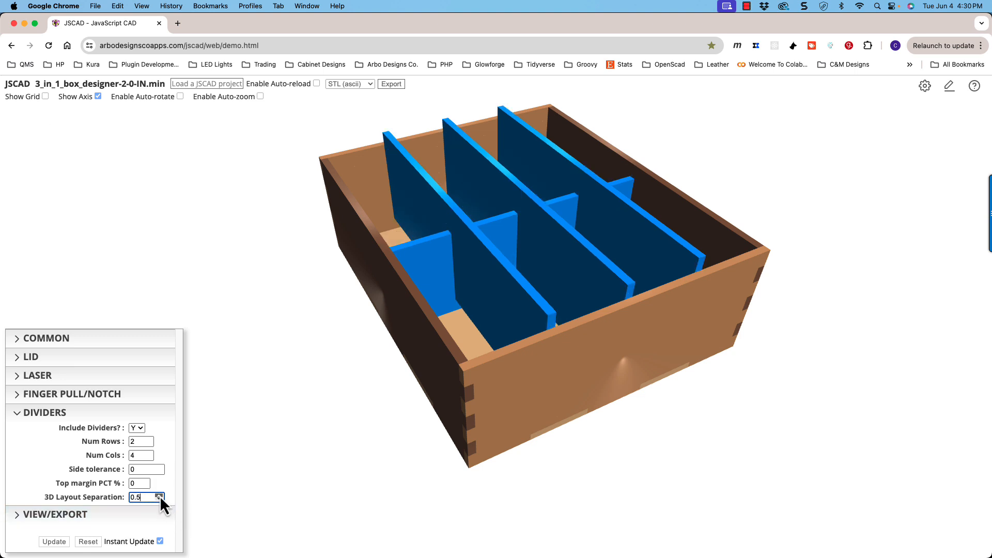
{"action": "left_click", "coordinate": [159, 495]}
{"action": "left_click", "coordinate": [159, 495]}
{"action": "left_click", "coordinate": [159, 495]}
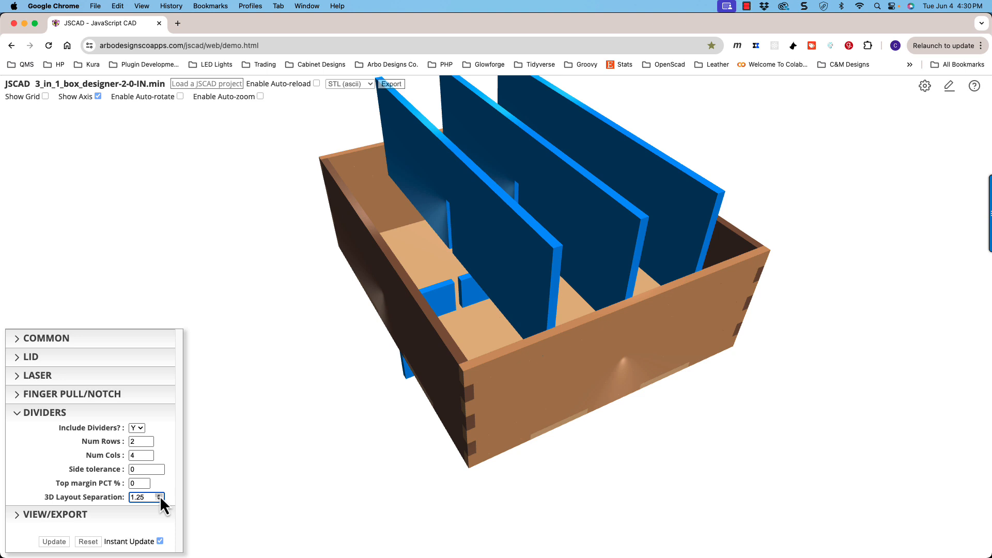
{"action": "mouse_move", "coordinate": [324, 416]}
{"action": "left_mouse_down"}
{"action": "mouse_move", "coordinate": [333, 397]}
{"action": "mouse_move", "coordinate": [326, 414]}
{"action": "left_mouse_up"}
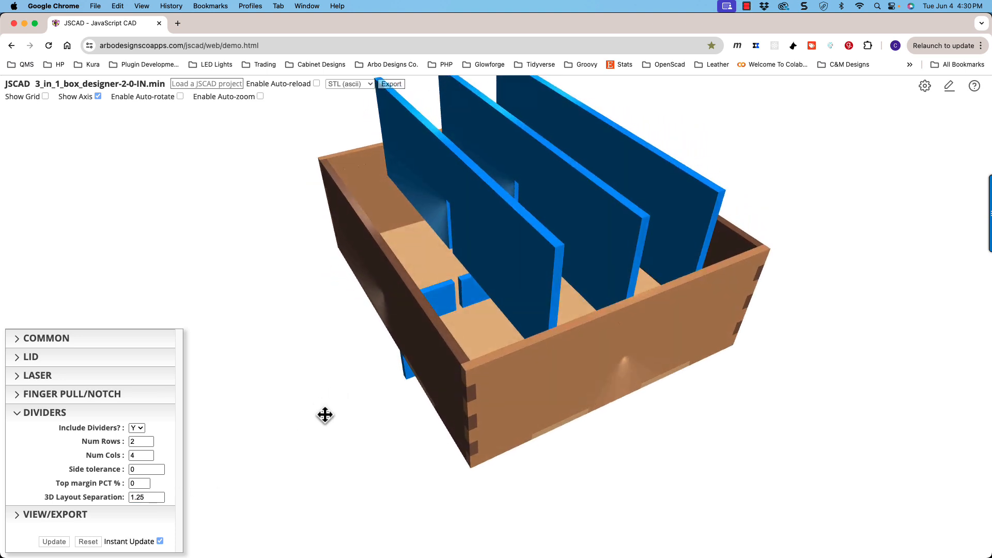
- Set the dividers' 3D layout separation to 0 so the crossing pieces sit assembled inside the box
{"action": "left_click", "coordinate": [159, 499]}
{"action": "left_click", "coordinate": [160, 499]}
{"action": "left_click", "coordinate": [160, 499]}
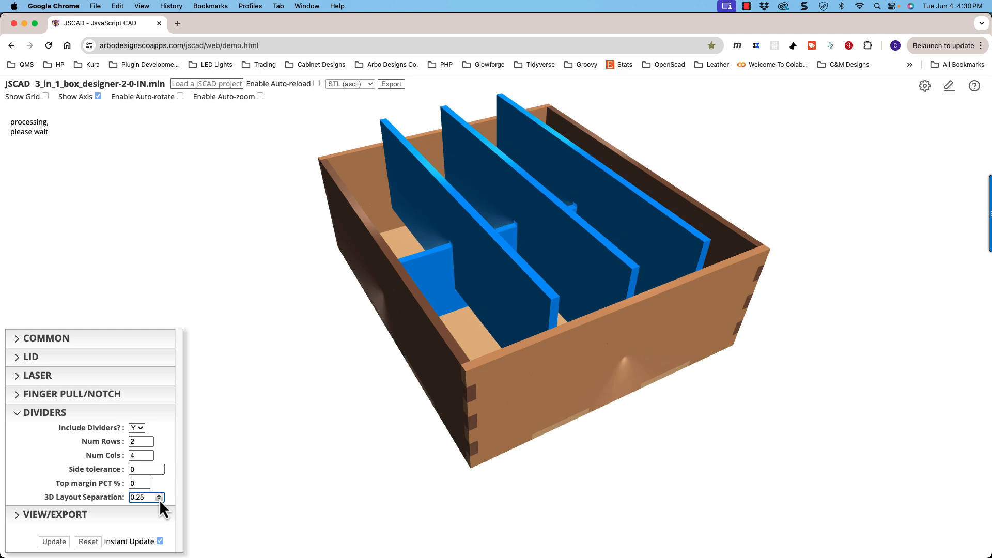
{"action": "left_click", "coordinate": [159, 500]}
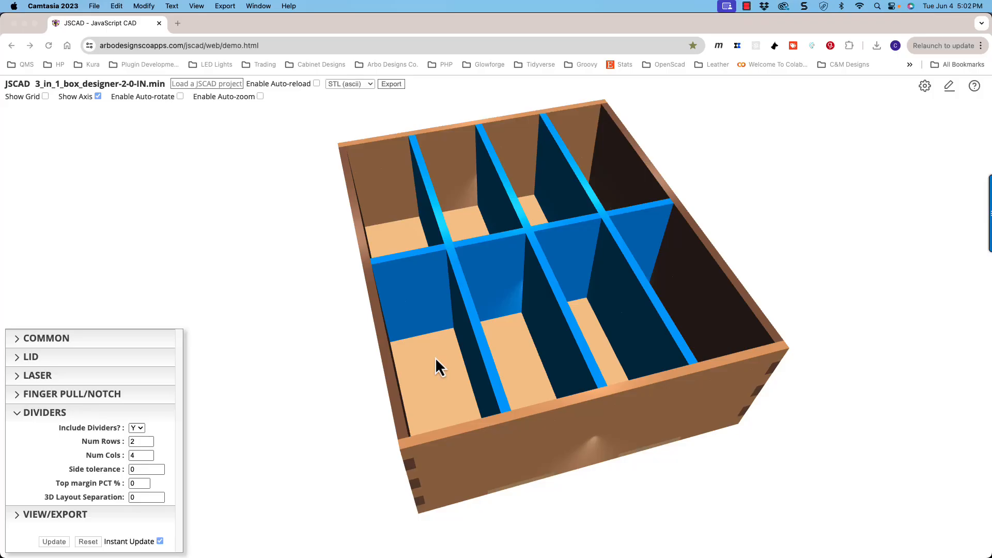
{"action": "left_click_drag", "start_coordinate": [435, 358], "coordinate": [468, 334]}
{"action": "mouse_move", "coordinate": [458, 334]}
{"action": "left_mouse_down"}
{"action": "mouse_move", "coordinate": [490, 328]}
{"action": "mouse_move", "coordinate": [449, 337]}
{"action": "left_mouse_up"}
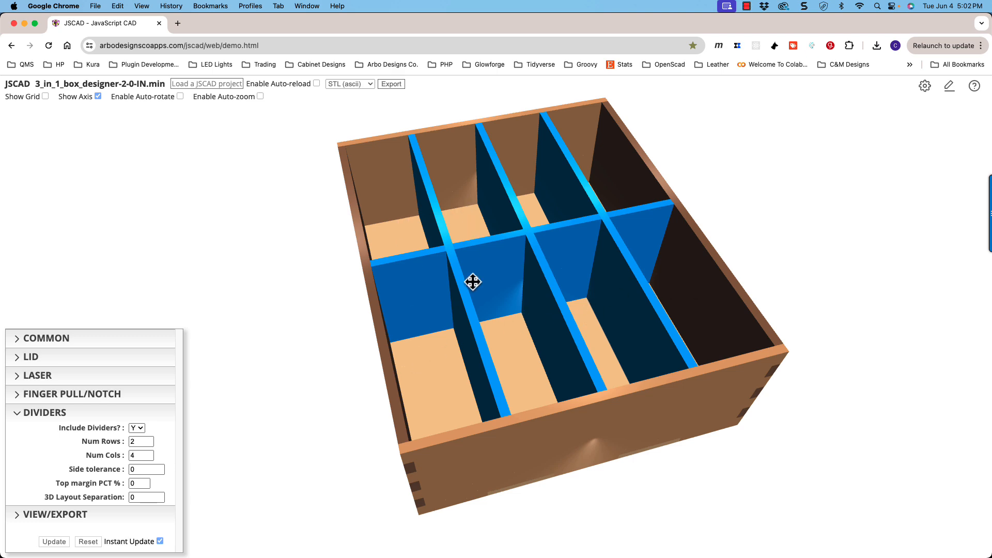
- Open the browser's developer tools and show the console messages to read the divider cell dimensions
{"action": "mouse_move", "coordinate": [471, 282]}
{"action": "left_mouse_down"}
{"action": "mouse_move", "coordinate": [472, 264]}
{"action": "mouse_move", "coordinate": [477, 287]}
{"action": "left_mouse_up"}
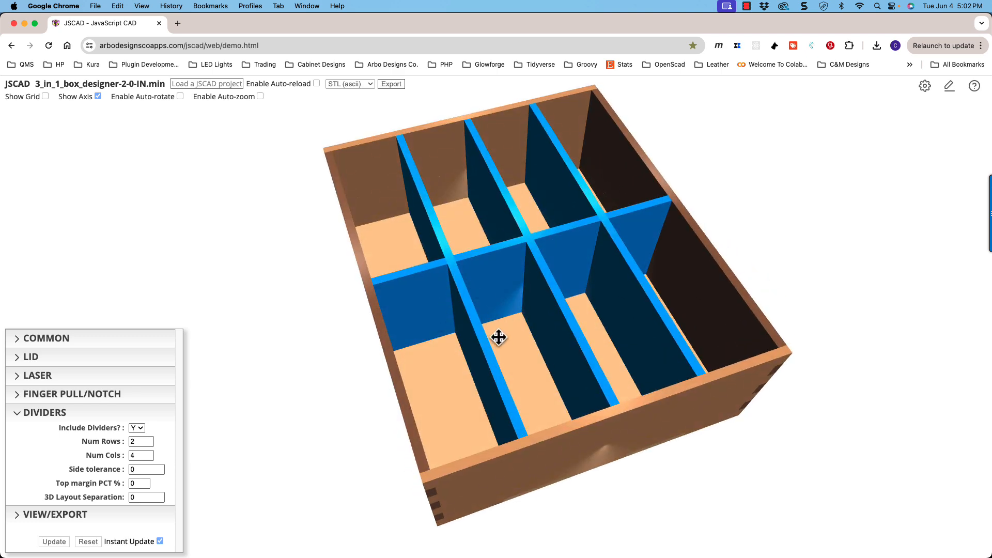
{"action": "mouse_move", "coordinate": [499, 337]}
{"action": "left_mouse_down"}
{"action": "mouse_move", "coordinate": [481, 318]}
{"action": "mouse_move", "coordinate": [492, 263]}
{"action": "mouse_move", "coordinate": [501, 324]}
{"action": "mouse_move", "coordinate": [510, 303]}
{"action": "mouse_move", "coordinate": [501, 317]}
{"action": "left_mouse_up"}
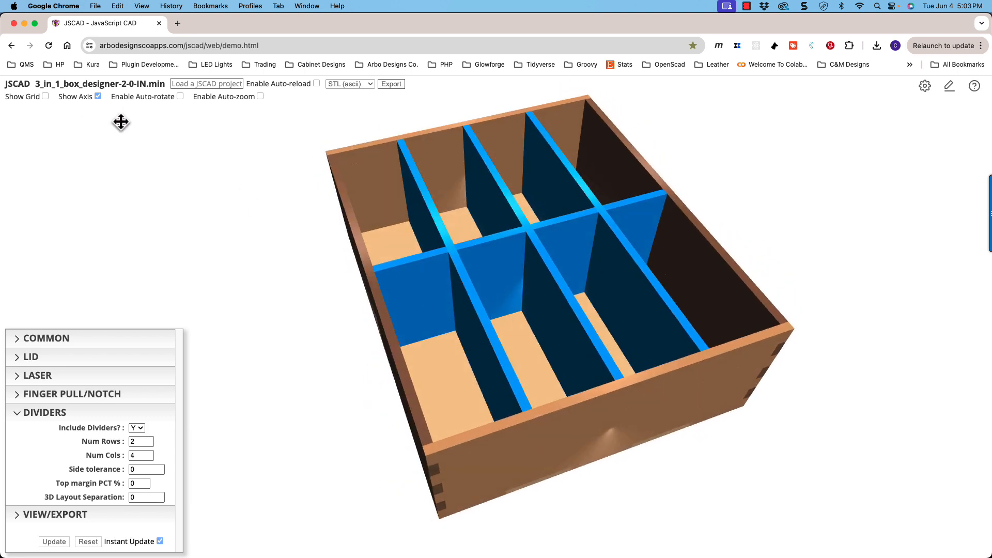
{"action": "left_click_drag", "start_coordinate": [404, 320], "coordinate": [405, 317]}
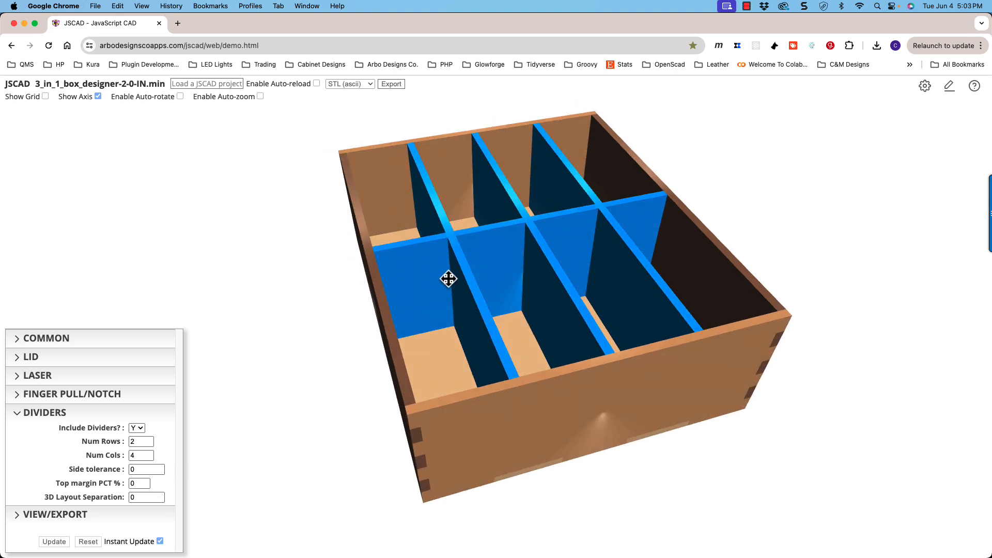
{"action": "mouse_move", "coordinate": [449, 277]}
{"action": "left_mouse_down"}
{"action": "mouse_move", "coordinate": [444, 295]}
{"action": "mouse_move", "coordinate": [427, 288]}
{"action": "mouse_move", "coordinate": [460, 289]}
{"action": "left_mouse_up"}
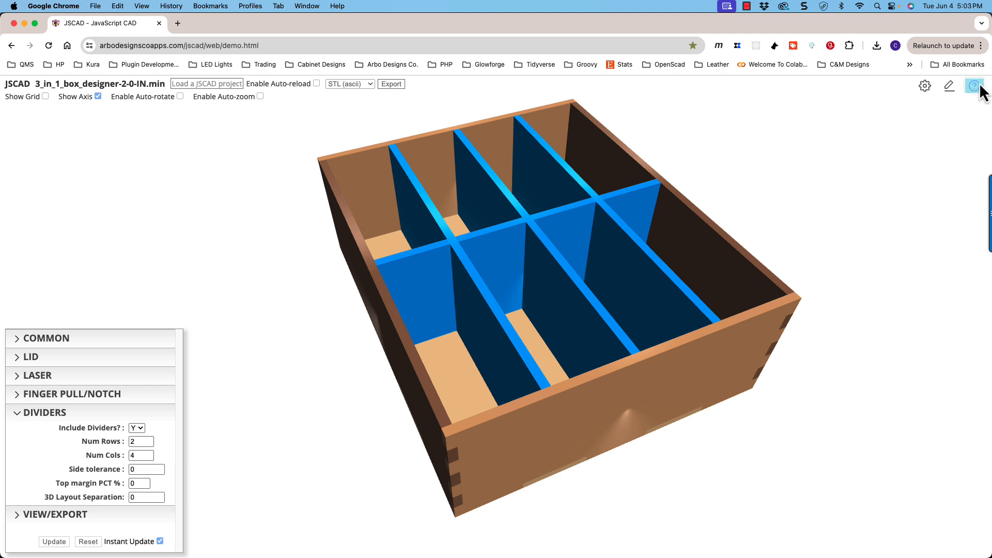
{"action": "left_click", "coordinate": [980, 46]}
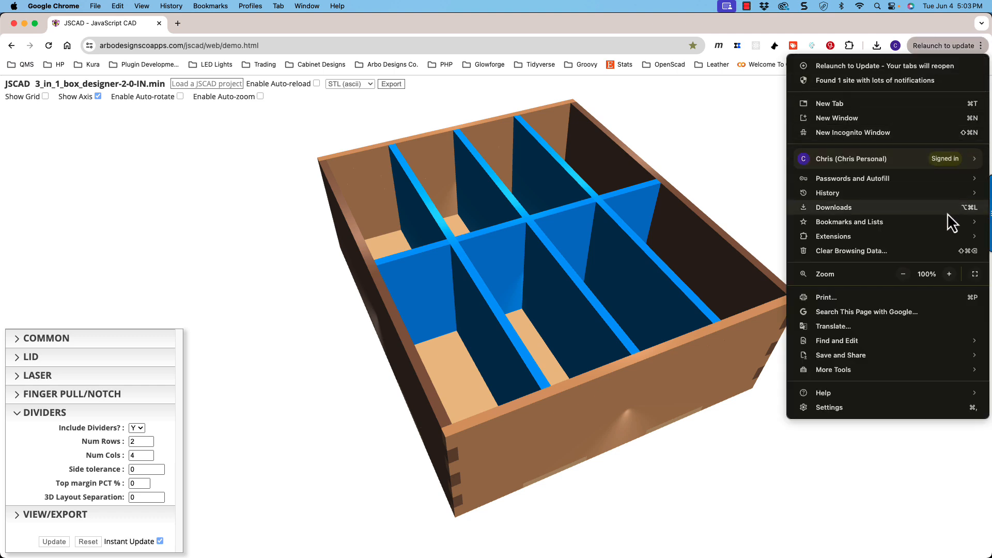
{"action": "mouse_move", "coordinate": [848, 370]}
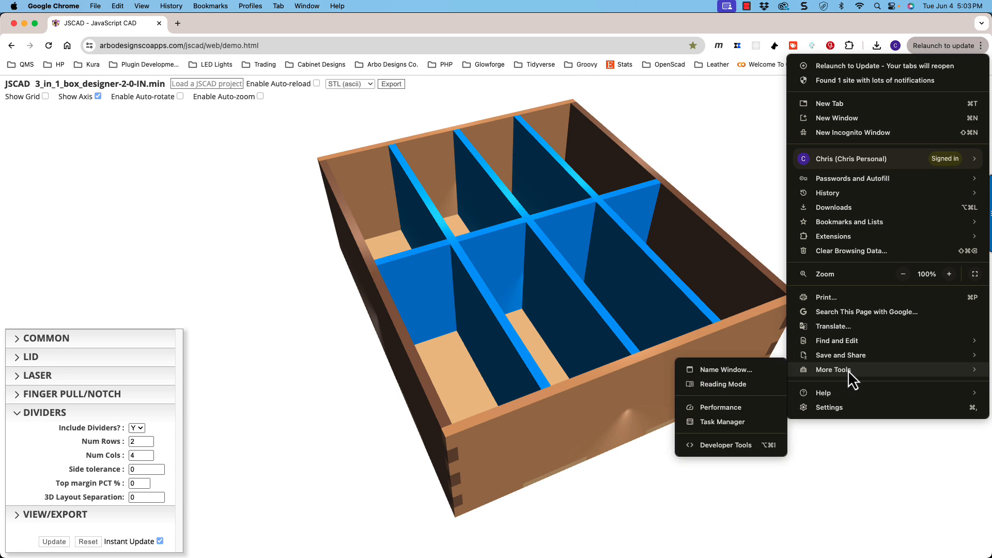
{"action": "left_click", "coordinate": [714, 448]}
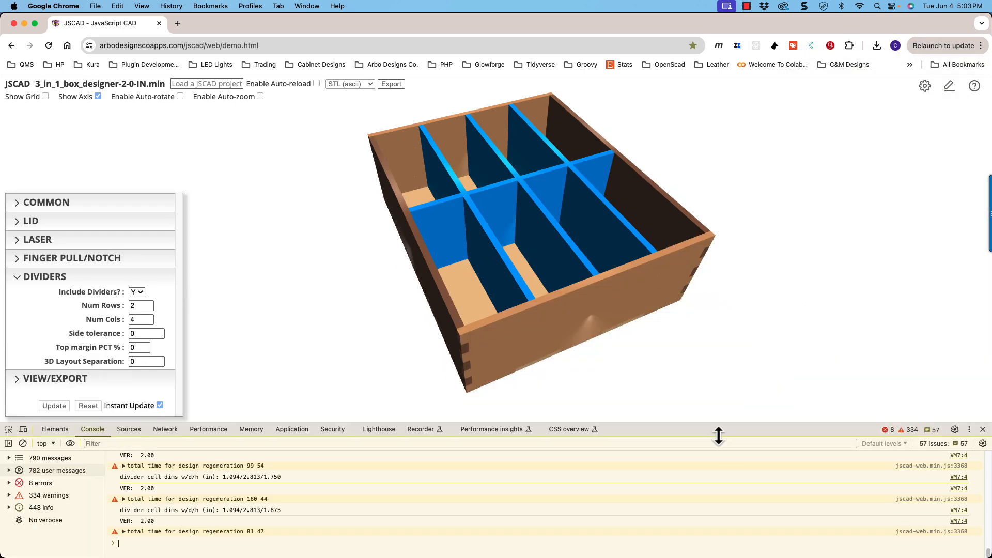
{"action": "left_click", "coordinate": [115, 431]}
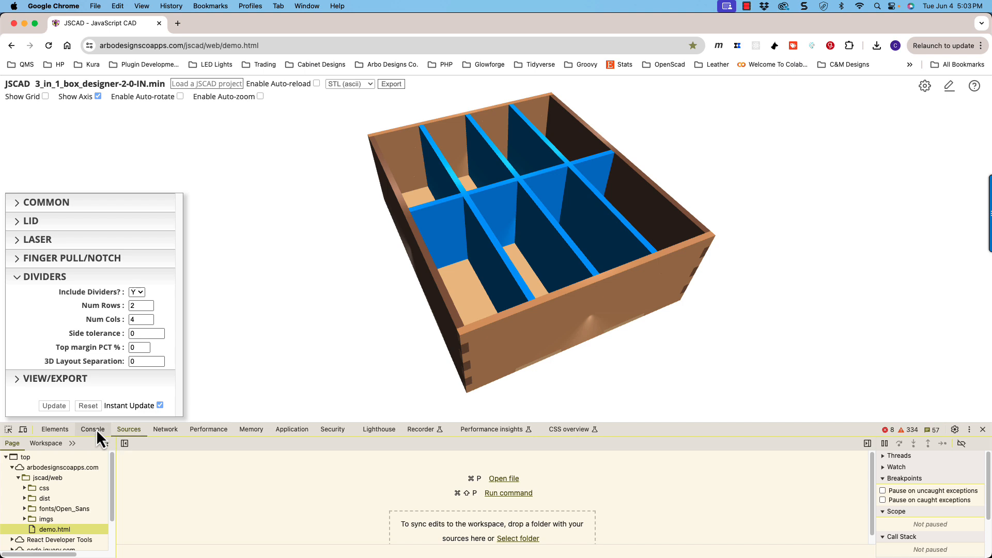
{"action": "left_click", "coordinate": [93, 429]}
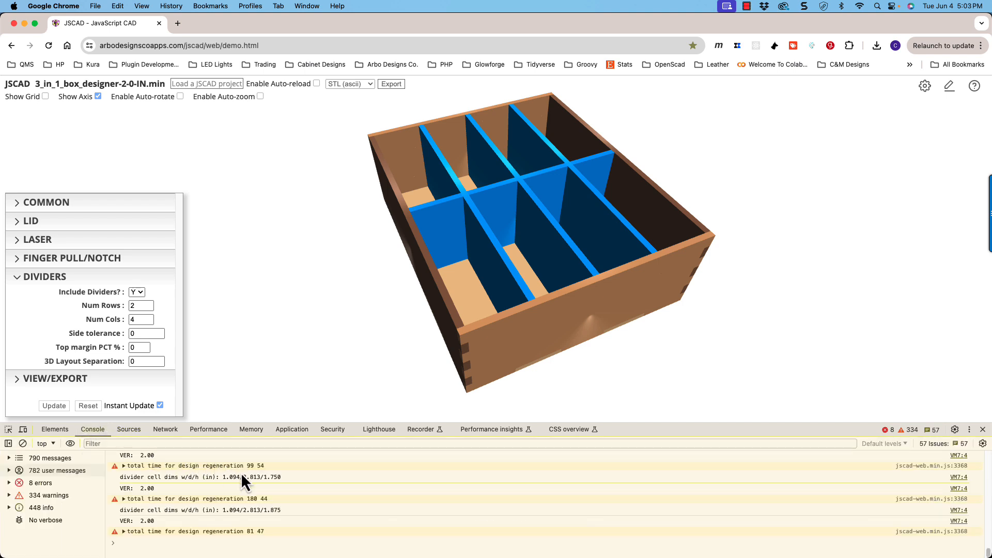
- Examine the box's divider compartments from several angles and compare them with the width, depth and height logged in the console
{"action": "left_click_drag", "start_coordinate": [454, 299], "coordinate": [474, 326]}
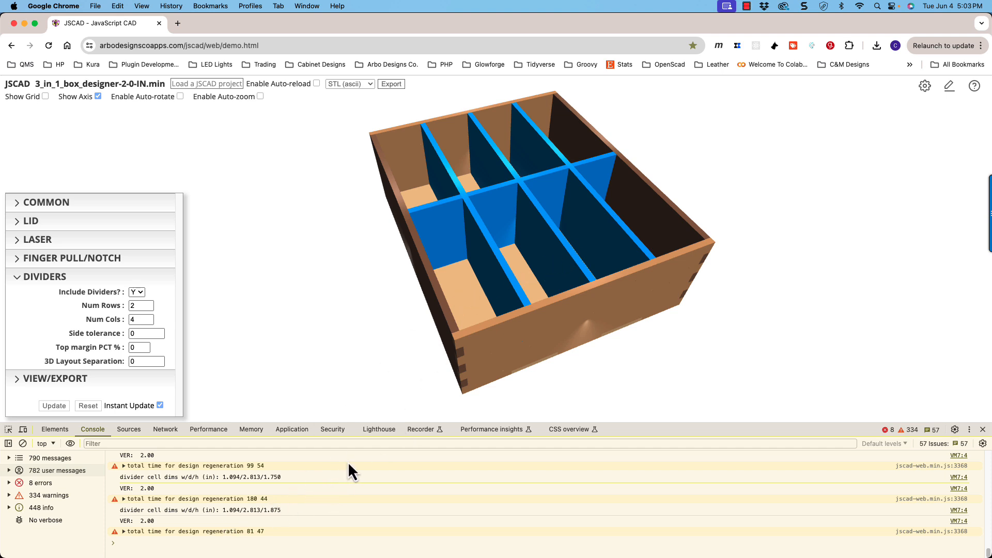
{"action": "scroll", "coordinate": [476, 317], "scroll_direction": "up", "scroll_amount": 2}
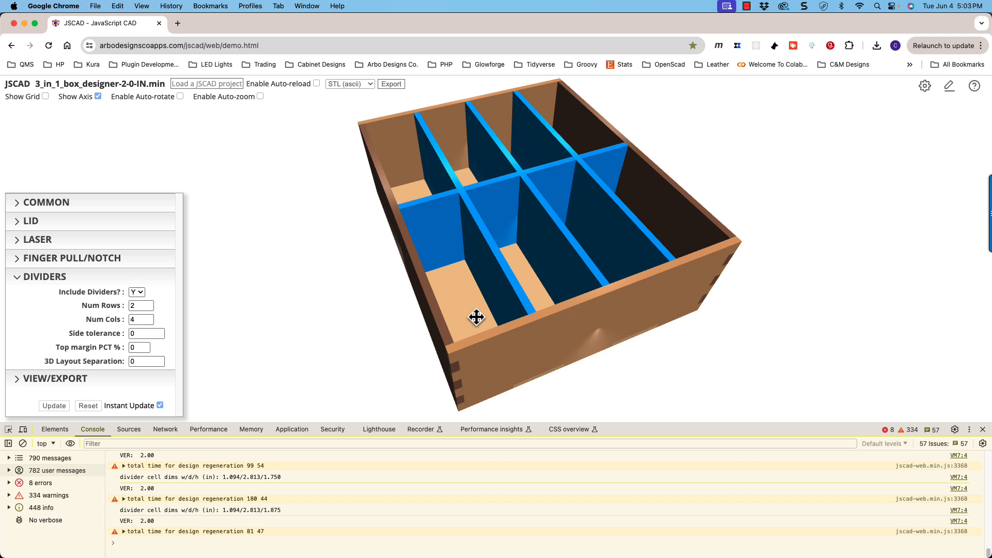
{"action": "left_click_drag", "start_coordinate": [475, 317], "coordinate": [462, 313]}
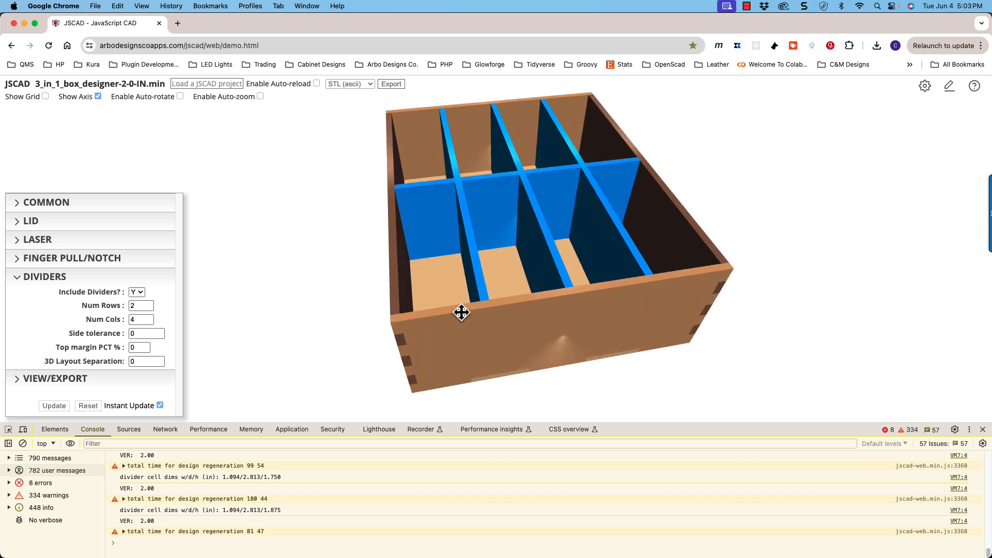
{"action": "mouse_move", "coordinate": [463, 308]}
{"action": "left_mouse_down"}
{"action": "mouse_move", "coordinate": [466, 299]}
{"action": "mouse_move", "coordinate": [476, 306]}
{"action": "left_mouse_up"}
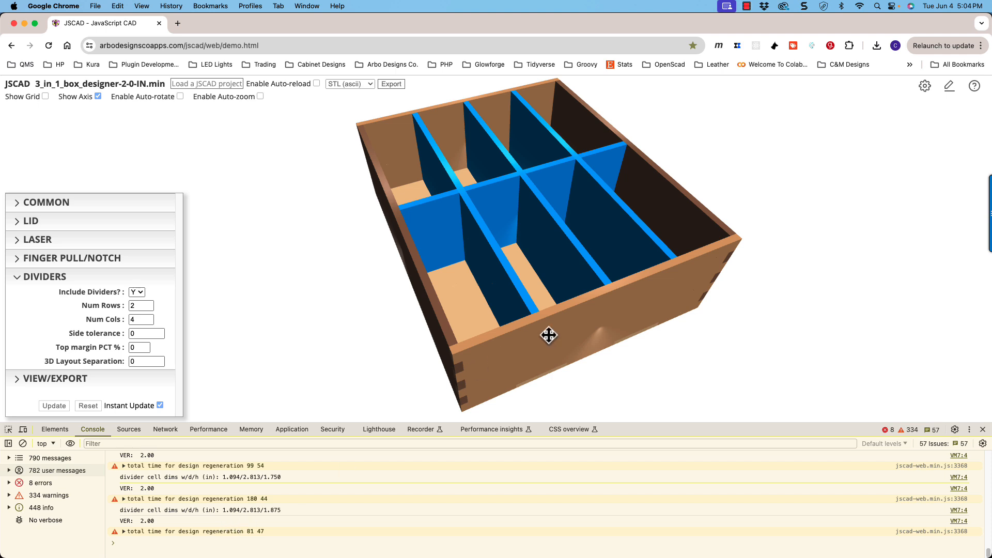
{"action": "mouse_move", "coordinate": [547, 334]}
{"action": "left_mouse_down"}
{"action": "mouse_move", "coordinate": [528, 335]}
{"action": "mouse_move", "coordinate": [535, 343]}
{"action": "left_mouse_up"}
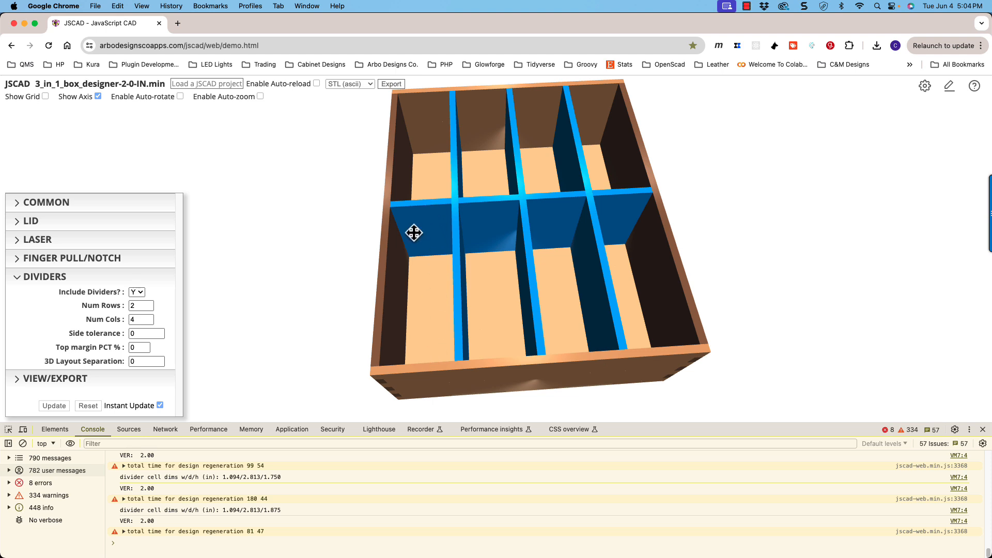
{"action": "left_click_drag", "start_coordinate": [414, 233], "coordinate": [420, 268]}
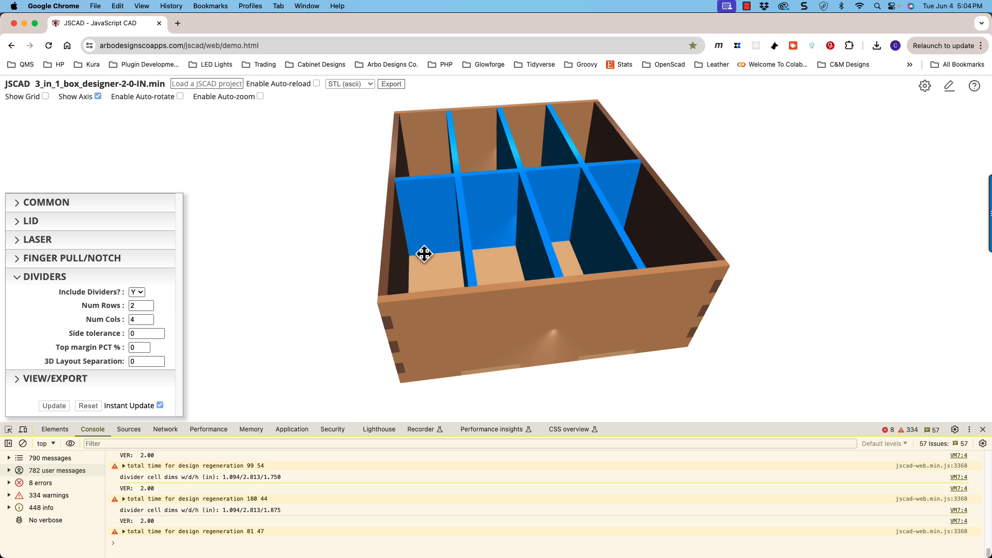
{"action": "left_click_drag", "start_coordinate": [432, 215], "coordinate": [444, 218]}
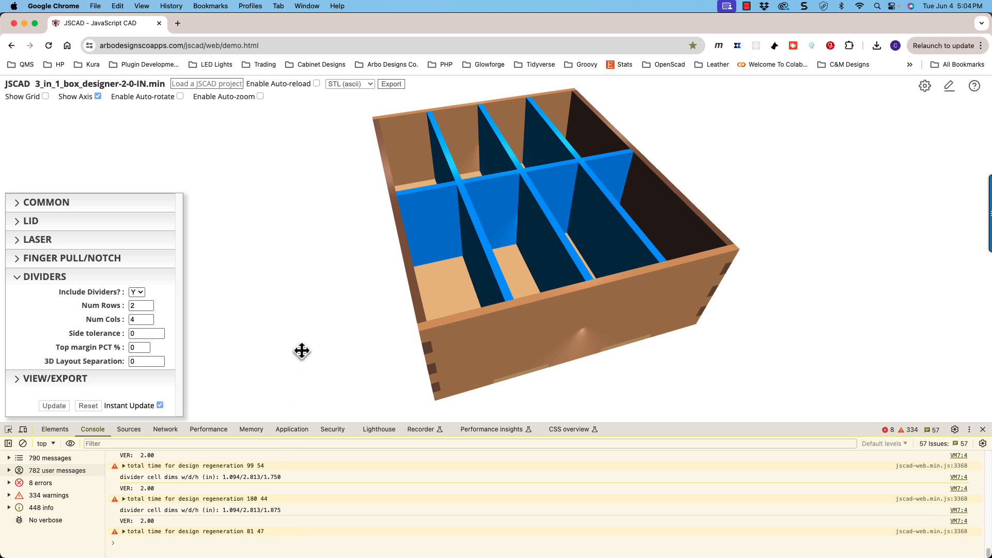
{"action": "scroll", "coordinate": [445, 342], "scroll_direction": "up", "scroll_amount": 3}
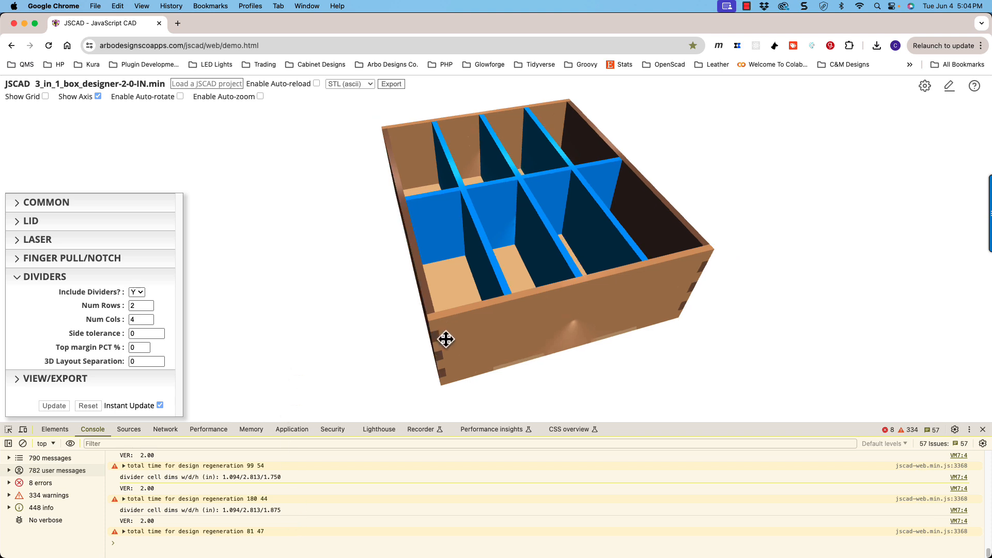
{"action": "scroll", "coordinate": [447, 338], "scroll_direction": "down", "scroll_amount": 1}
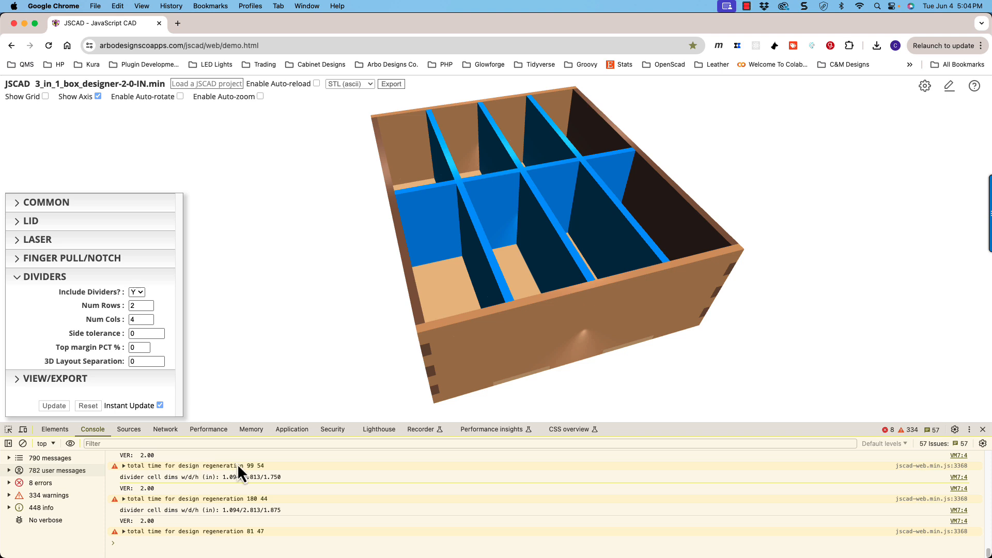
{"action": "left_click_drag", "start_coordinate": [389, 318], "coordinate": [397, 319]}
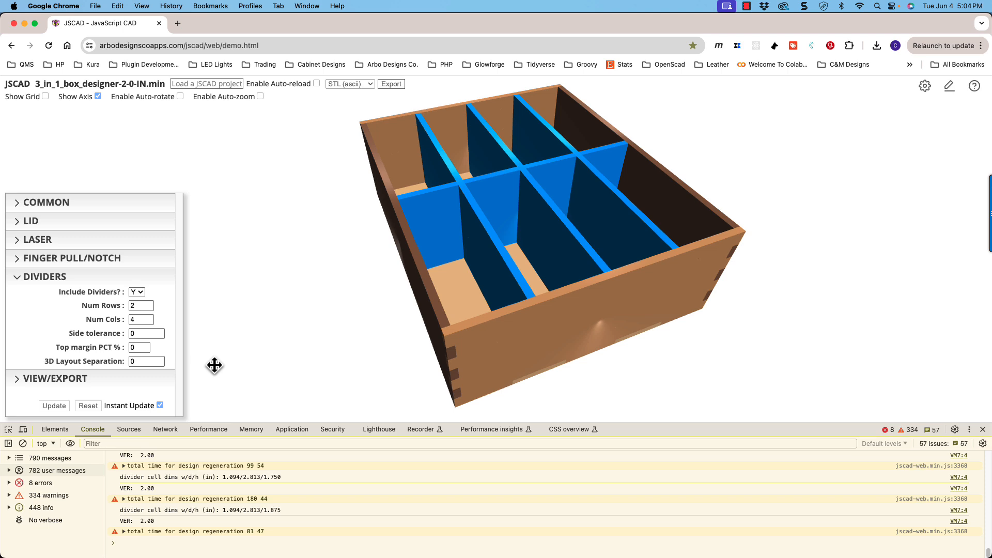
{"action": "left_click_drag", "start_coordinate": [330, 343], "coordinate": [332, 347]}
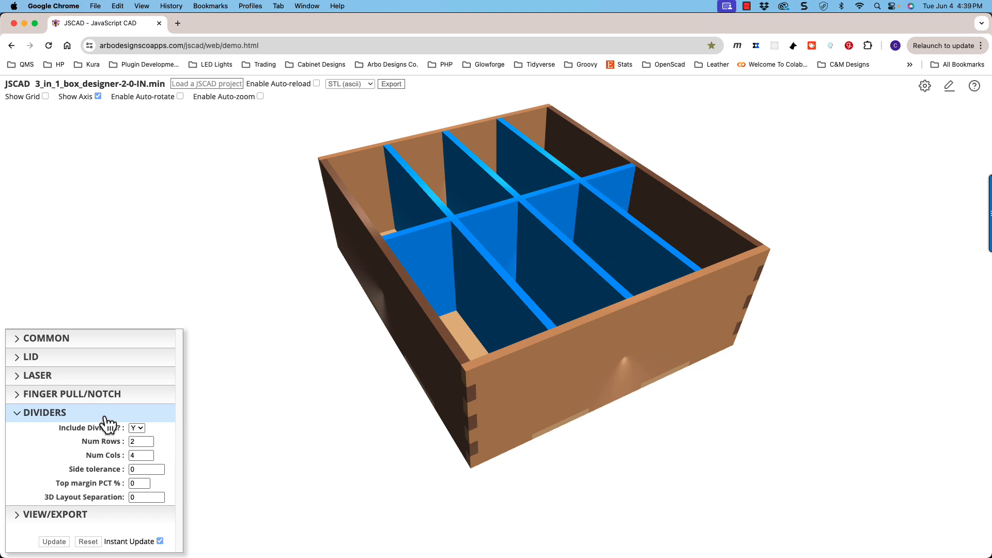
- Collapse the divider parameters and expand the view and export parameters
{"action": "left_click", "coordinate": [106, 417]}
{"action": "left_click", "coordinate": [102, 514]}
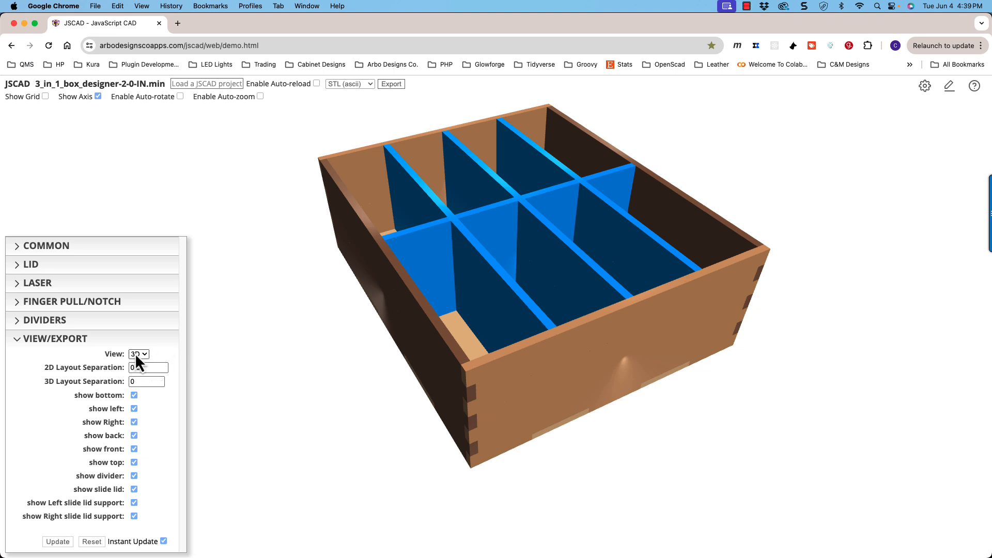
- Review the export file formats offered for the 3D box, keeping STL (ascii) selected
{"action": "left_click", "coordinate": [356, 84]}
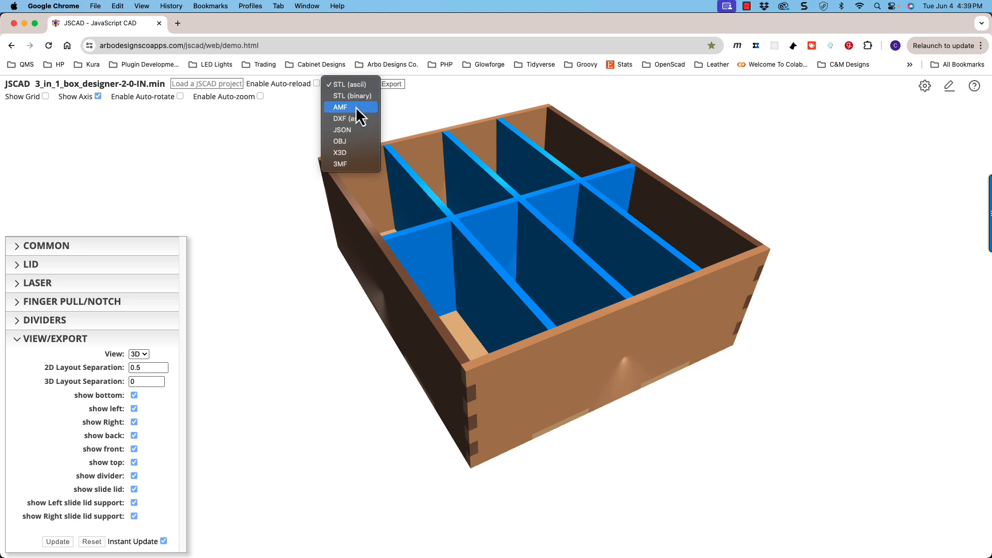
{"action": "left_click", "coordinate": [402, 97]}
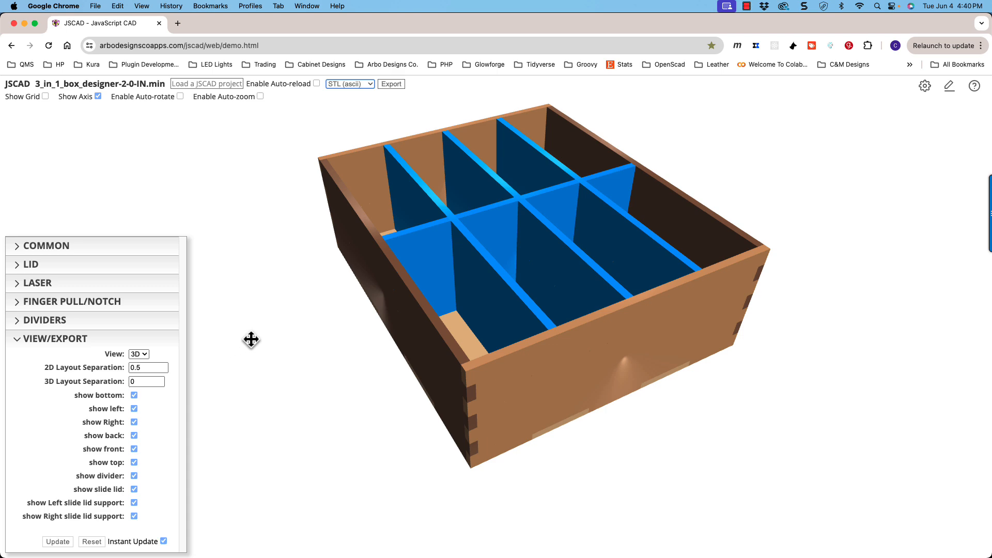
{"action": "mouse_move", "coordinate": [386, 330]}
{"action": "left_mouse_down"}
{"action": "mouse_move", "coordinate": [383, 339]}
{"action": "mouse_move", "coordinate": [414, 328]}
{"action": "mouse_move", "coordinate": [370, 279]}
{"action": "mouse_move", "coordinate": [416, 326]}
{"action": "mouse_move", "coordinate": [393, 266]}
{"action": "mouse_move", "coordinate": [390, 315]}
{"action": "mouse_move", "coordinate": [405, 338]}
{"action": "mouse_move", "coordinate": [395, 323]}
{"action": "mouse_move", "coordinate": [394, 332]}
{"action": "mouse_move", "coordinate": [414, 341]}
{"action": "mouse_move", "coordinate": [399, 333]}
{"action": "left_mouse_up"}
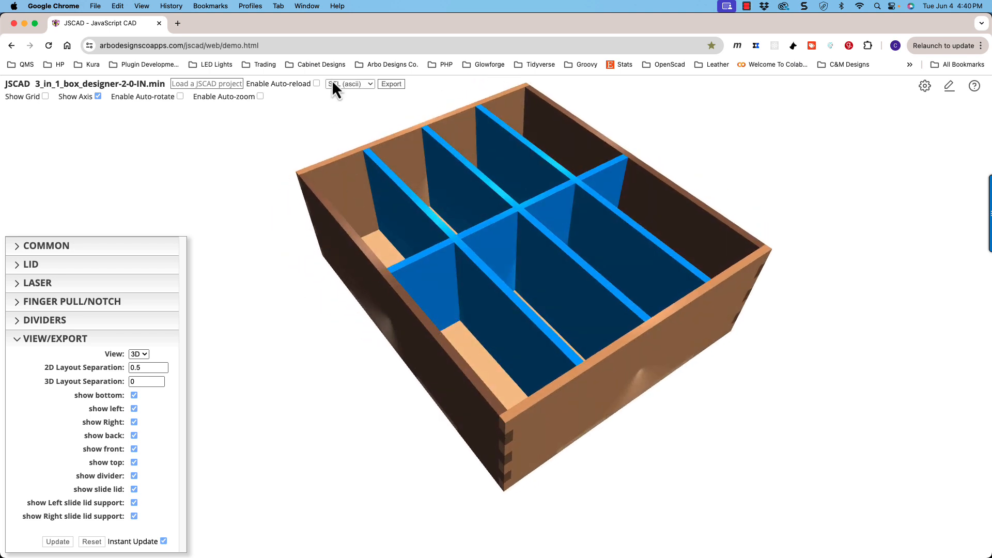
{"action": "left_click", "coordinate": [364, 88]}
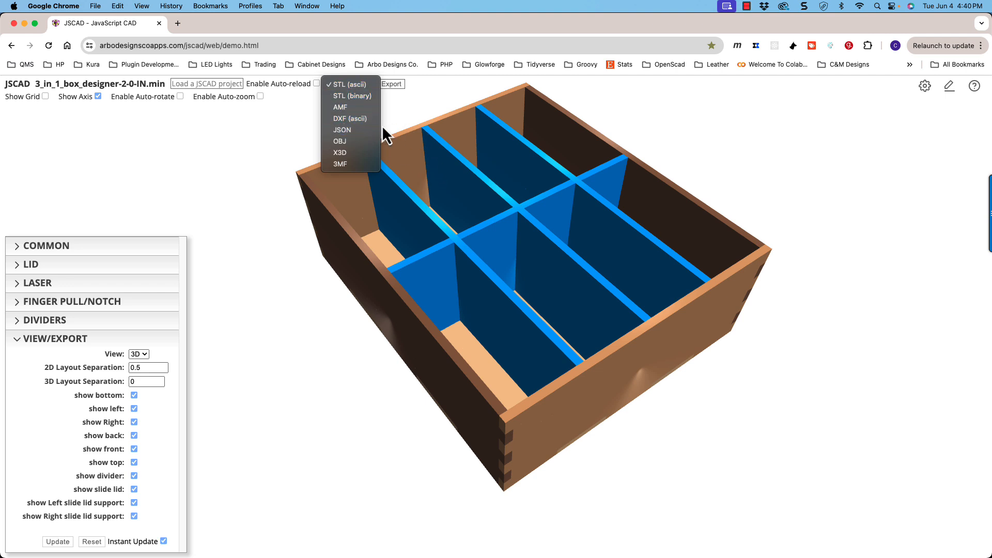
{"action": "left_click", "coordinate": [299, 127]}
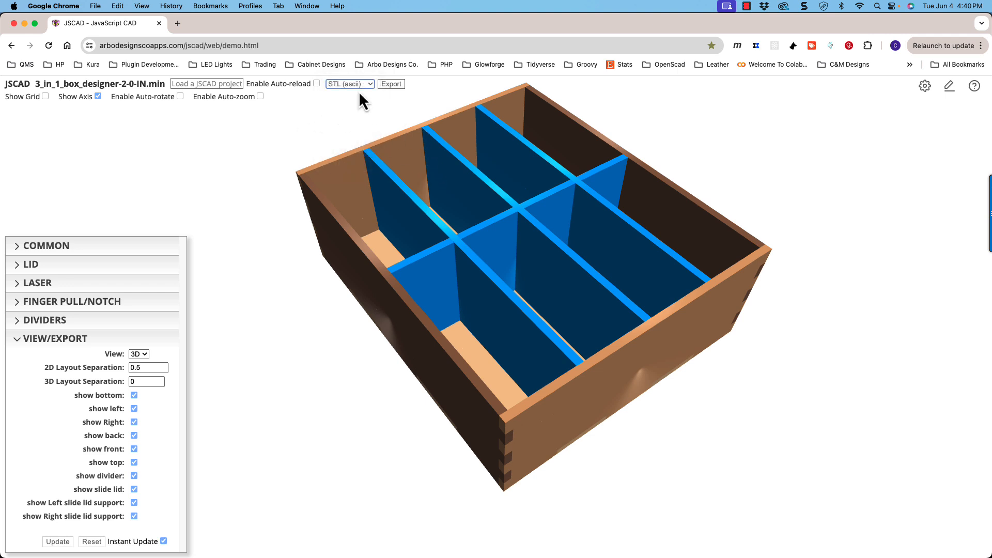
{"action": "left_click_drag", "start_coordinate": [381, 158], "coordinate": [379, 157]}
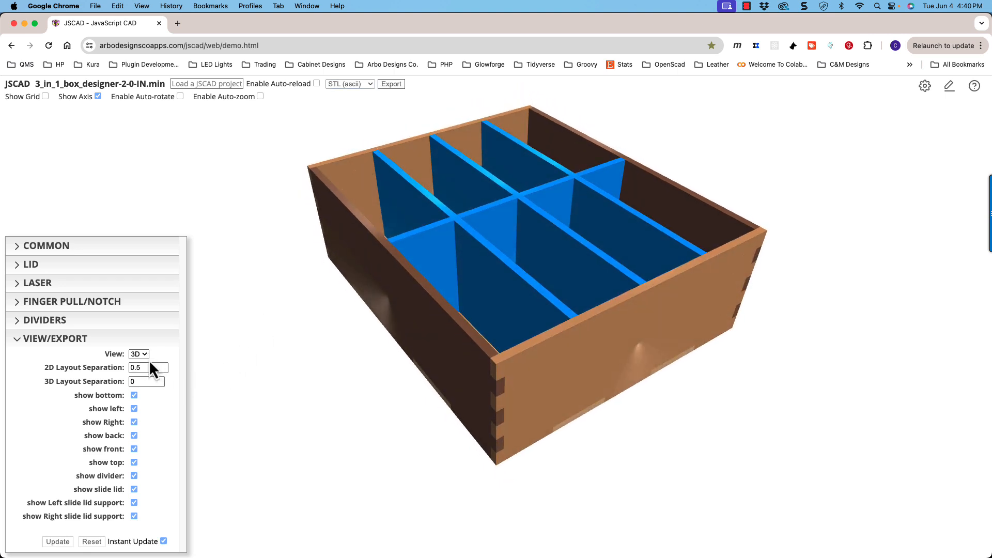
- Set the view to 2D and show the whole flat panel layout, dividers included, straight from above
{"action": "mouse_move", "coordinate": [428, 359]}
{"action": "left_mouse_down"}
{"action": "mouse_move", "coordinate": [401, 358]}
{"action": "mouse_move", "coordinate": [423, 366]}
{"action": "left_mouse_up"}
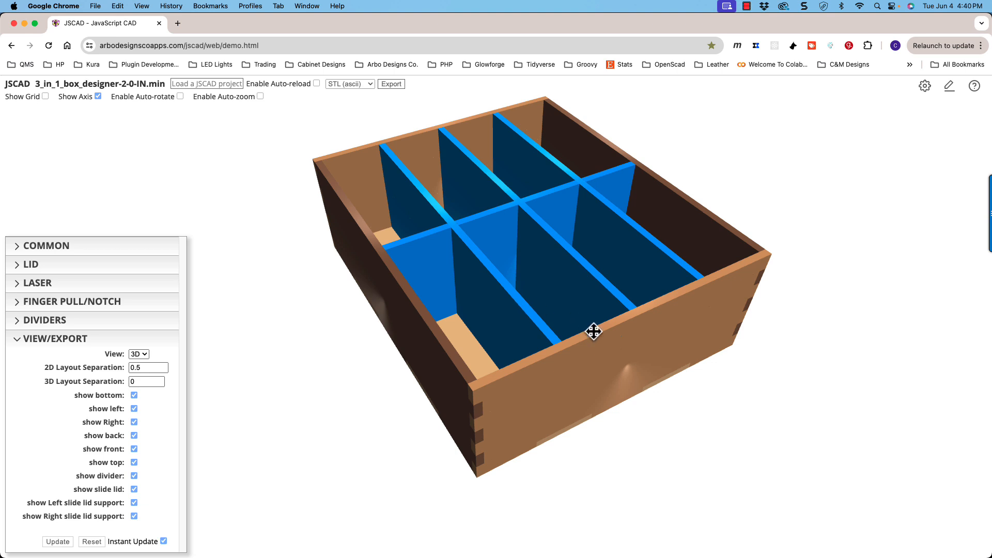
{"action": "left_click_drag", "start_coordinate": [594, 330], "coordinate": [560, 334]}
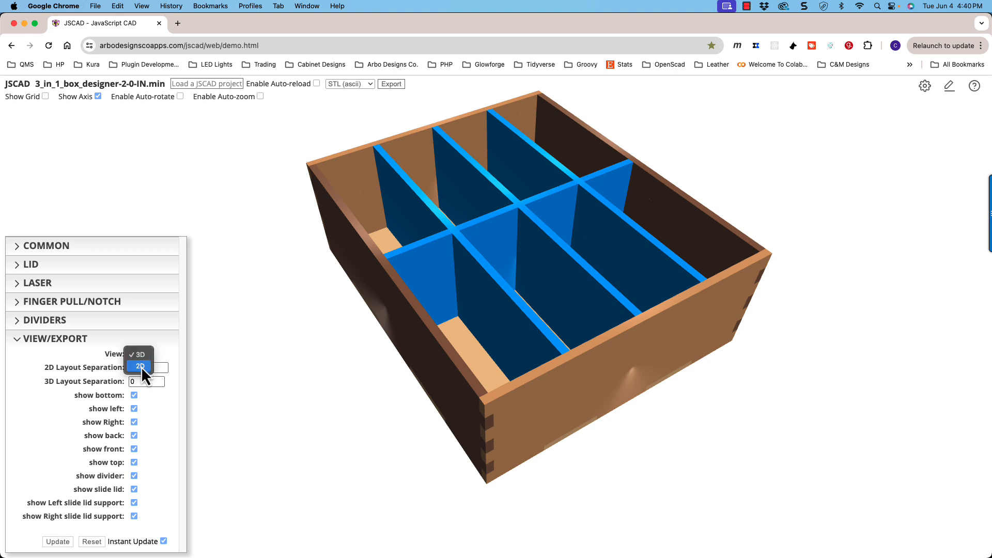
{"action": "left_click", "coordinate": [141, 367]}
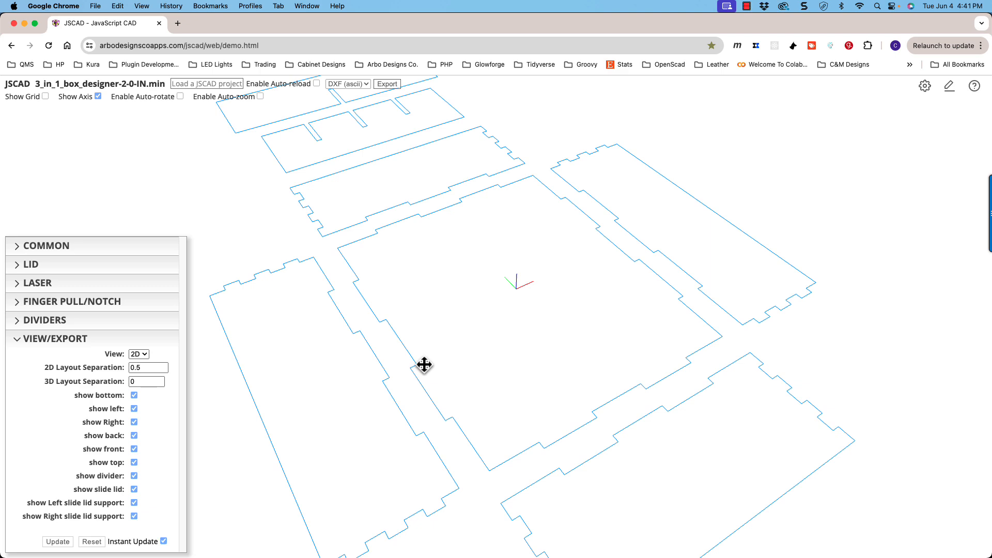
{"action": "left_click_drag", "start_coordinate": [474, 361], "coordinate": [509, 283]}
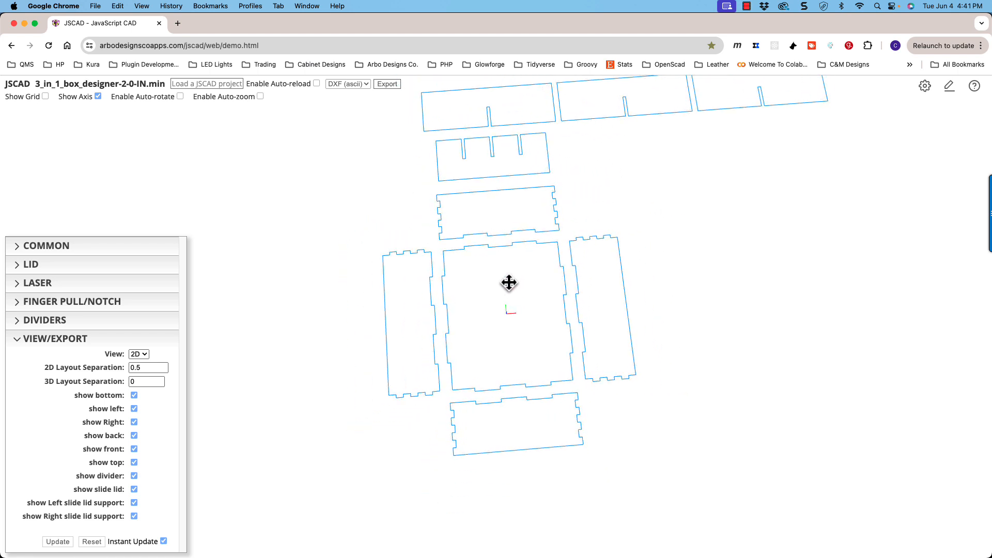
{"action": "key", "text": "t"}
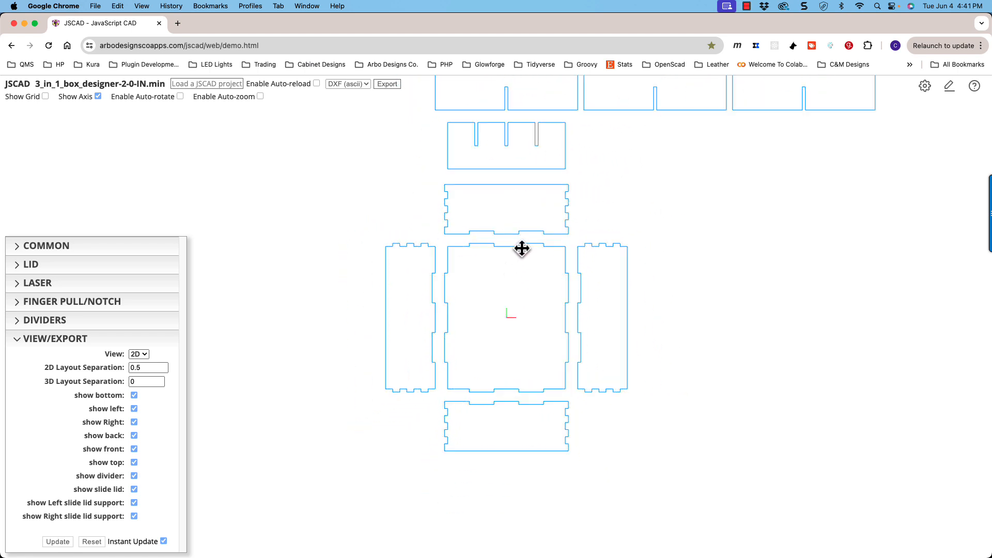
{"action": "scroll", "coordinate": [521, 250], "scroll_direction": "down", "scroll_amount": 3}
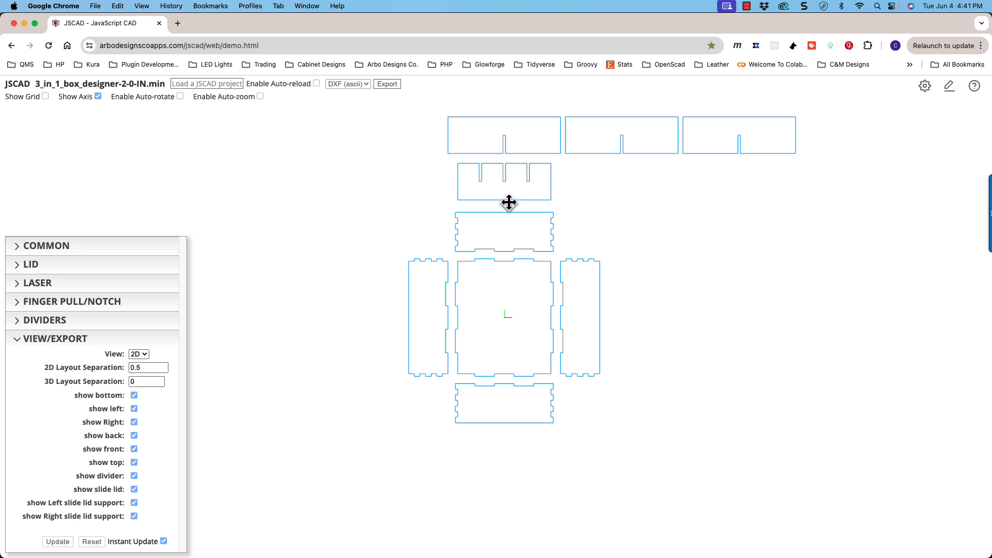
{"action": "left_click_drag", "start_coordinate": [509, 203], "coordinate": [510, 250], "text": "shift"}
{"action": "scroll", "coordinate": [510, 250], "scroll_direction": "up", "scroll_amount": 1}
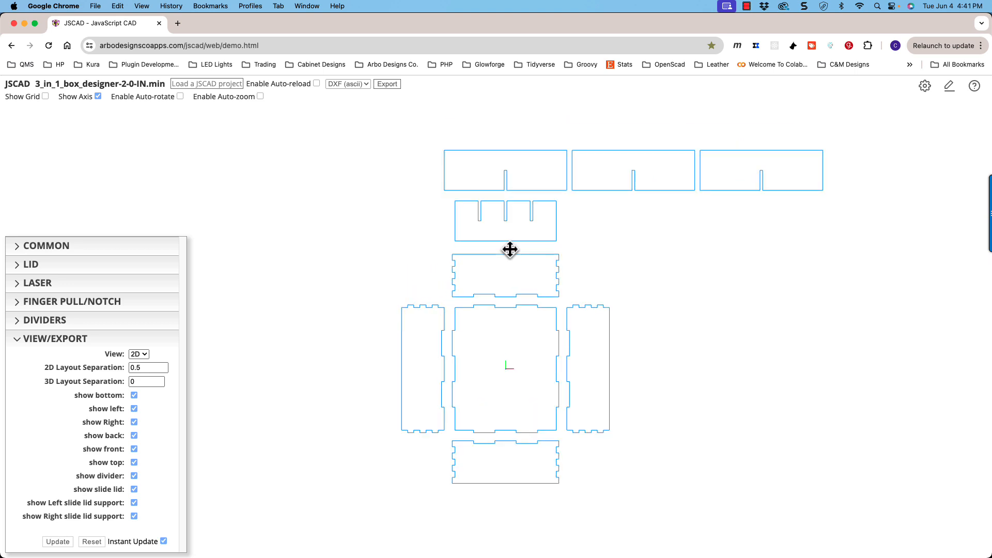
{"action": "scroll", "coordinate": [510, 250], "scroll_direction": "up", "scroll_amount": 1}
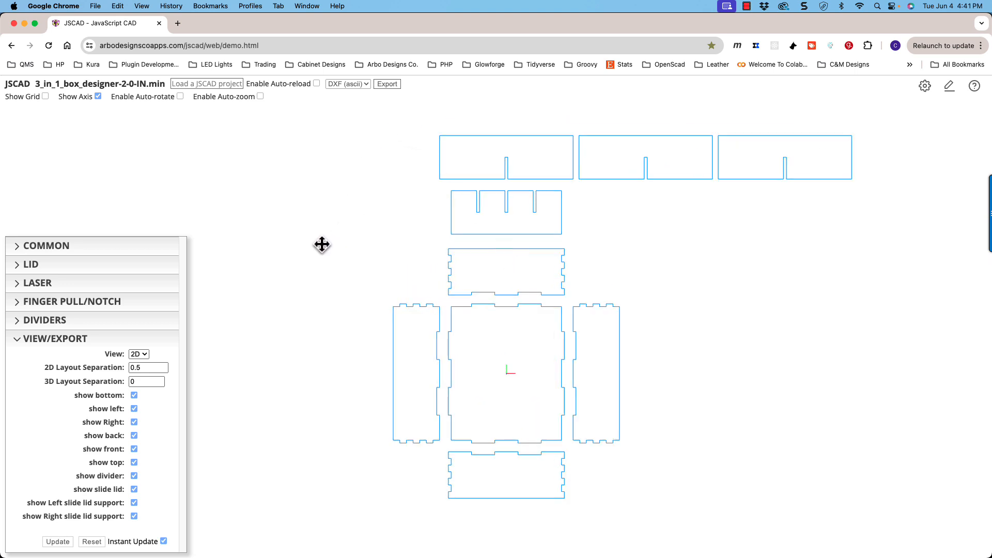
- Review the export file formats offered for the 2D layout, keeping the DXF format and the 2D view
{"action": "left_click", "coordinate": [363, 84]}
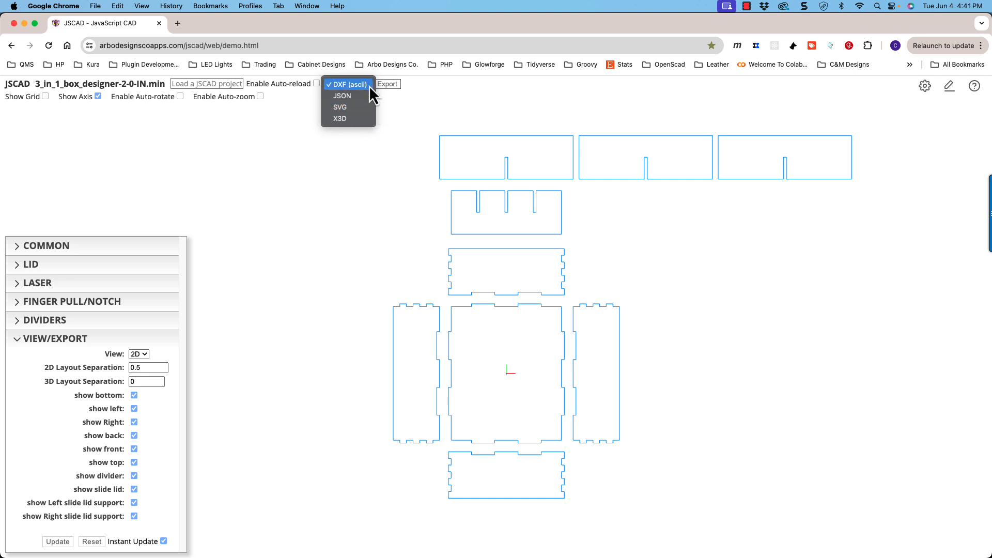
{"action": "left_click", "coordinate": [410, 122]}
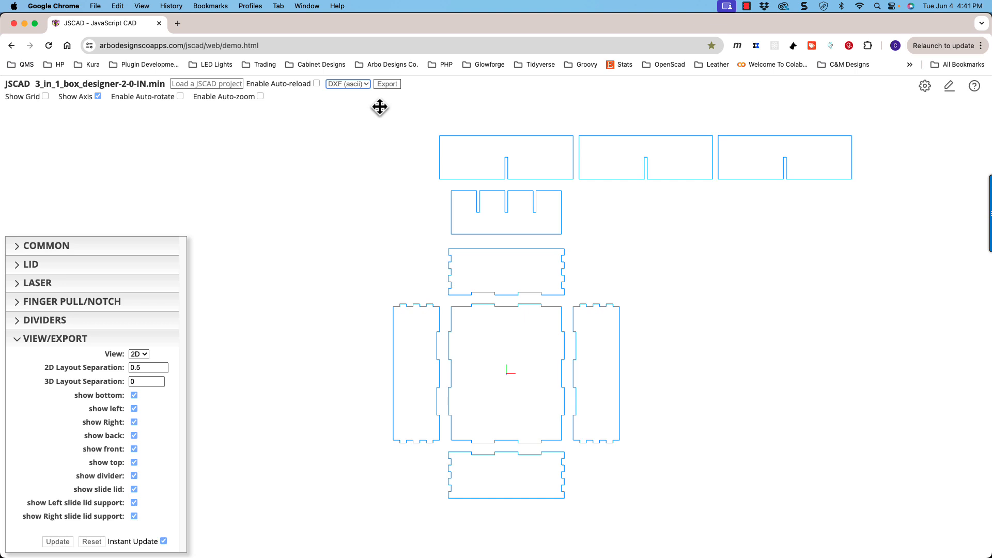
{"action": "left_click", "coordinate": [351, 87]}
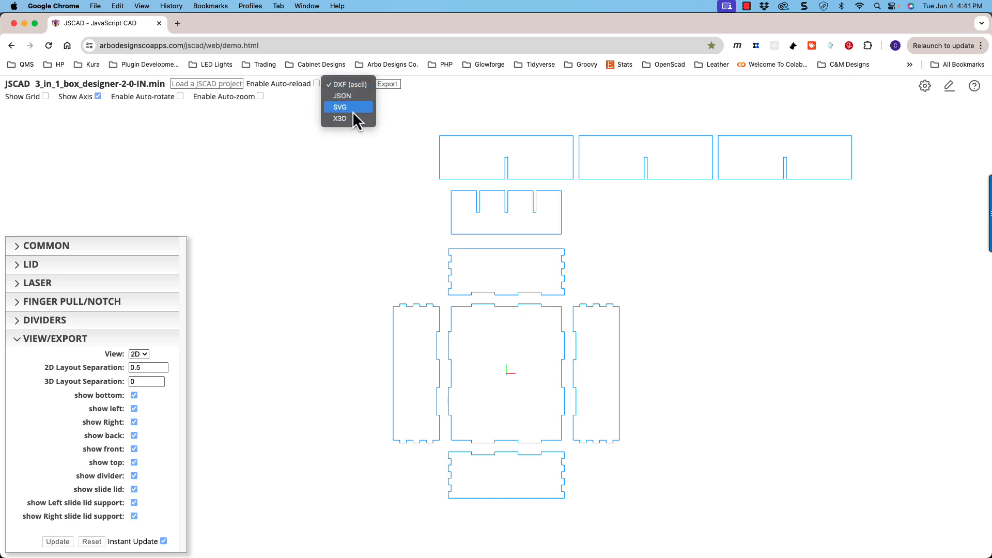
{"action": "left_click", "coordinate": [402, 117]}
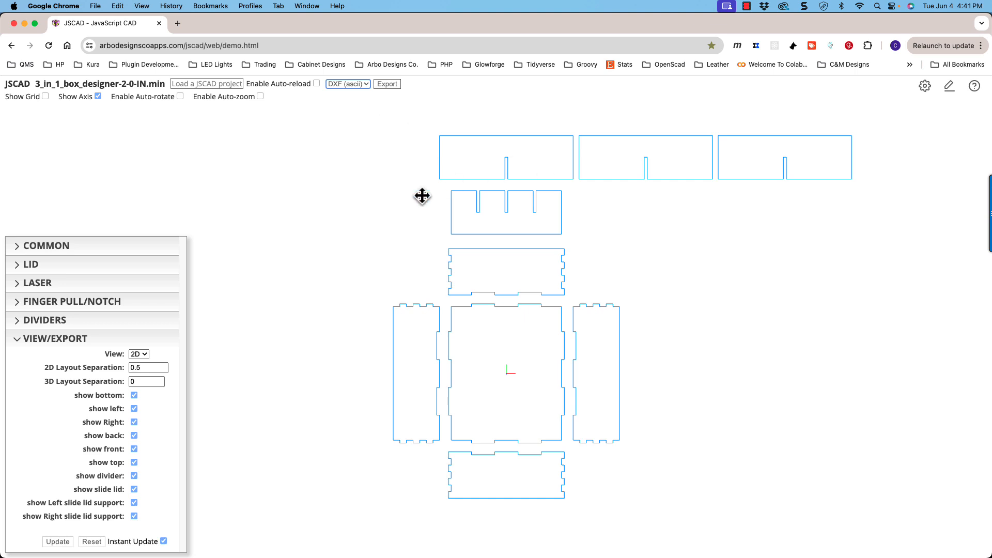
{"action": "left_click", "coordinate": [133, 355]}
{"action": "left_click", "coordinate": [141, 346]}
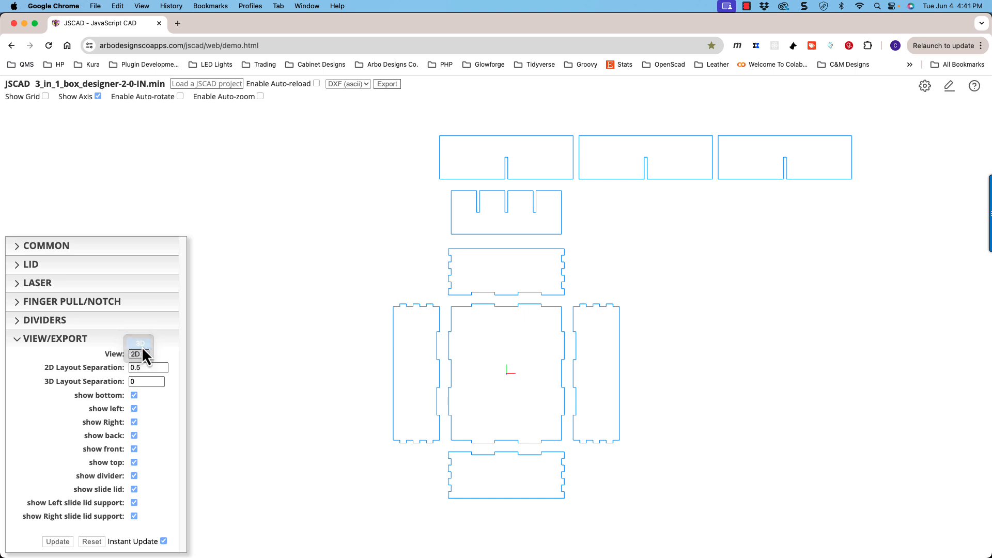
{"action": "left_click_drag", "start_coordinate": [397, 344], "coordinate": [405, 302]}
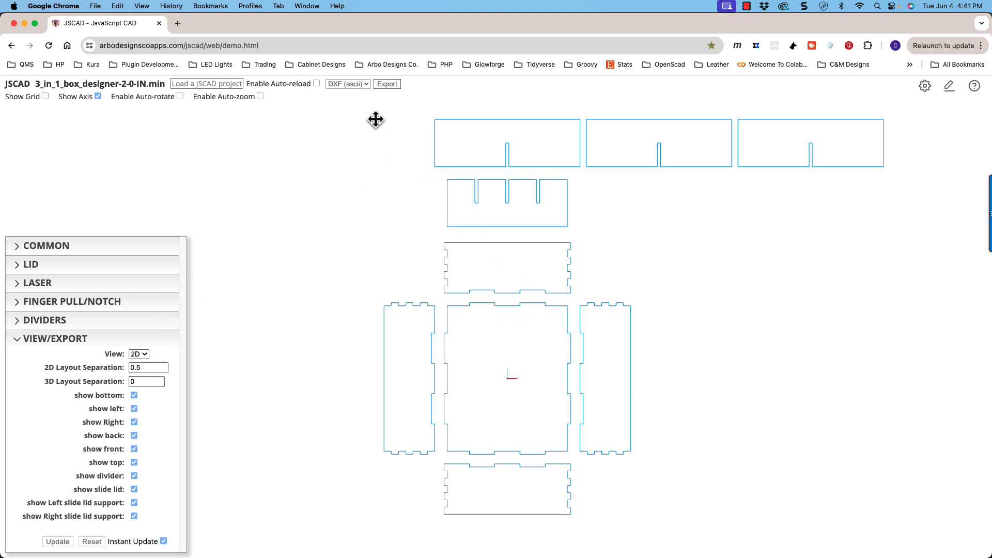
- Export the 2D panel layout as an SVG file
{"action": "left_click", "coordinate": [358, 85]}
{"action": "left_click", "coordinate": [358, 112]}
{"action": "left_click", "coordinate": [387, 84]}
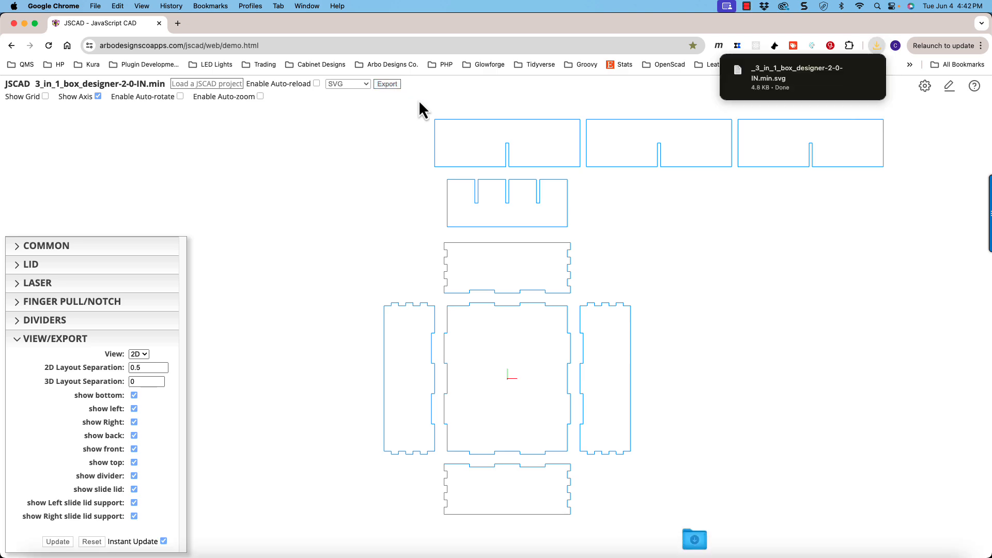
- Reveal the exported SVG in the Downloads folder, close that Finder window and return to the JSCAD page in Chrome
{"action": "left_click", "coordinate": [850, 70]}
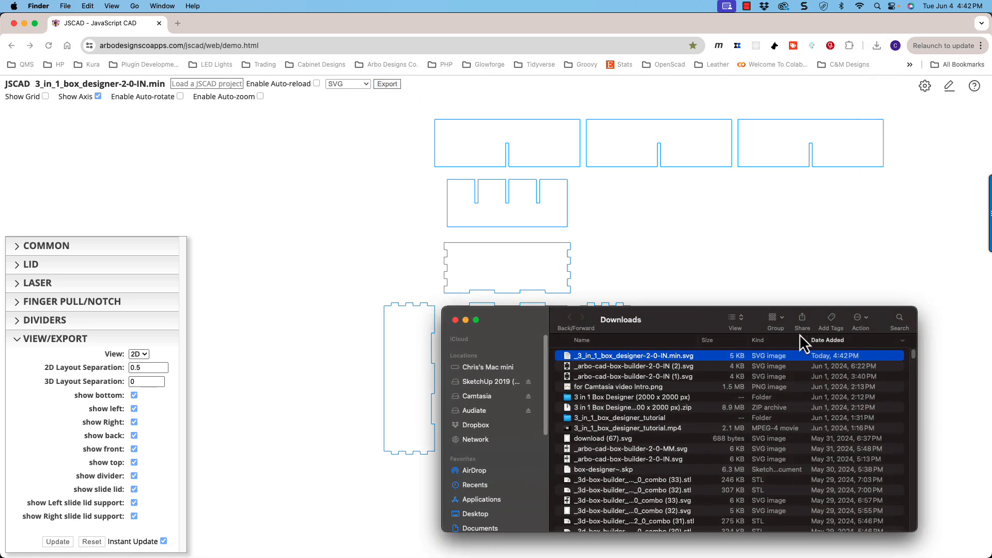
{"action": "left_click_drag", "start_coordinate": [689, 323], "coordinate": [694, 296]}
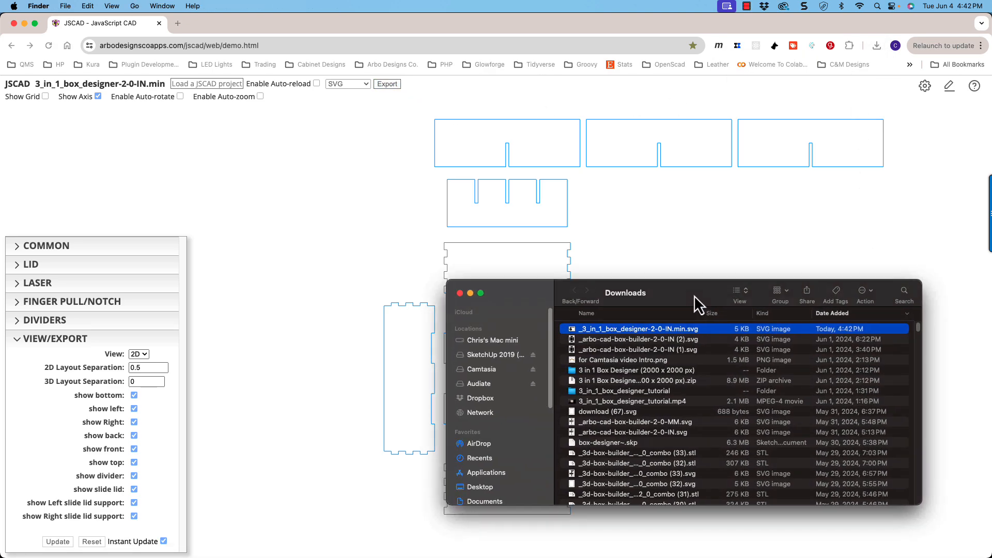
{"action": "left_click", "coordinate": [459, 293]}
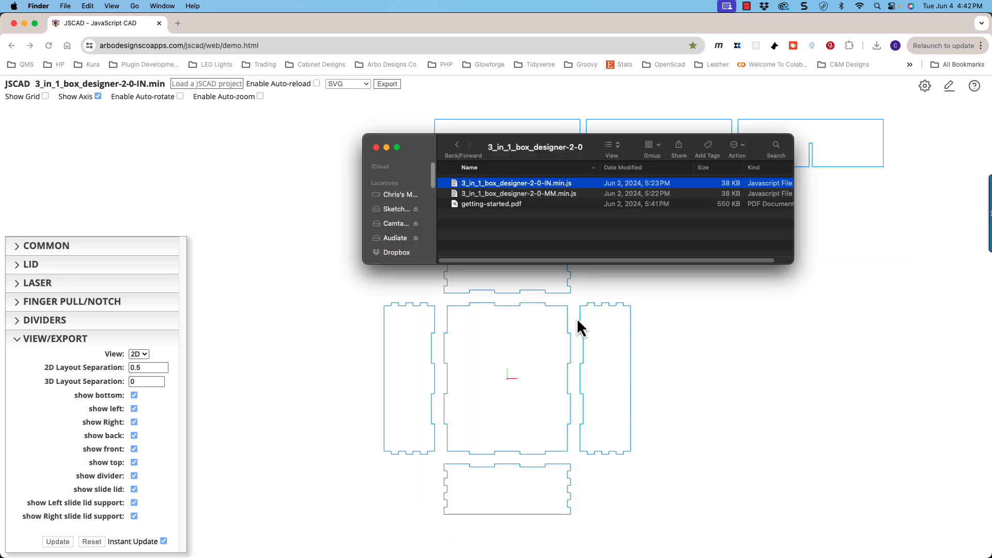
{"action": "left_click", "coordinate": [306, 195]}
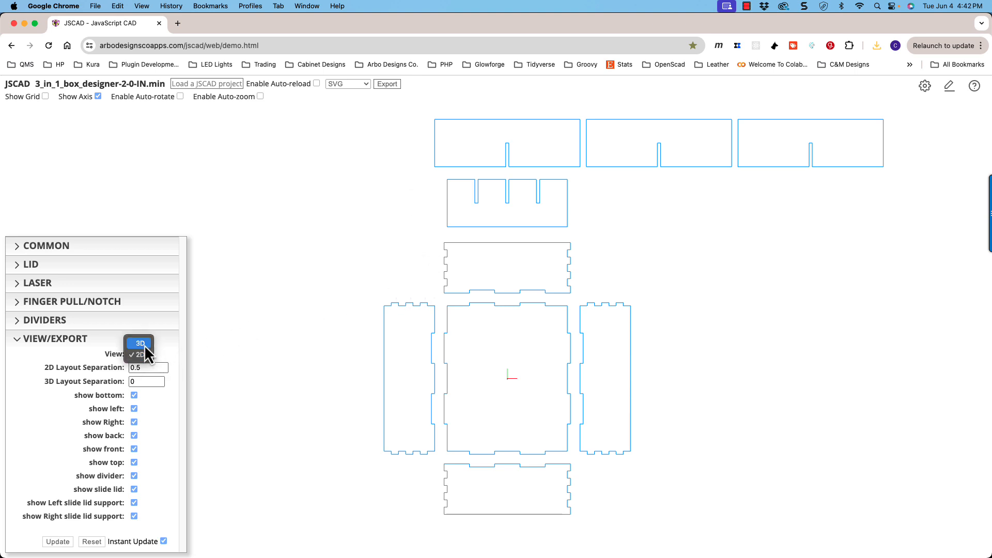
- Switch the view to 3D and back to 2D, comparing the export formats offered in each
{"action": "left_click", "coordinate": [144, 345]}
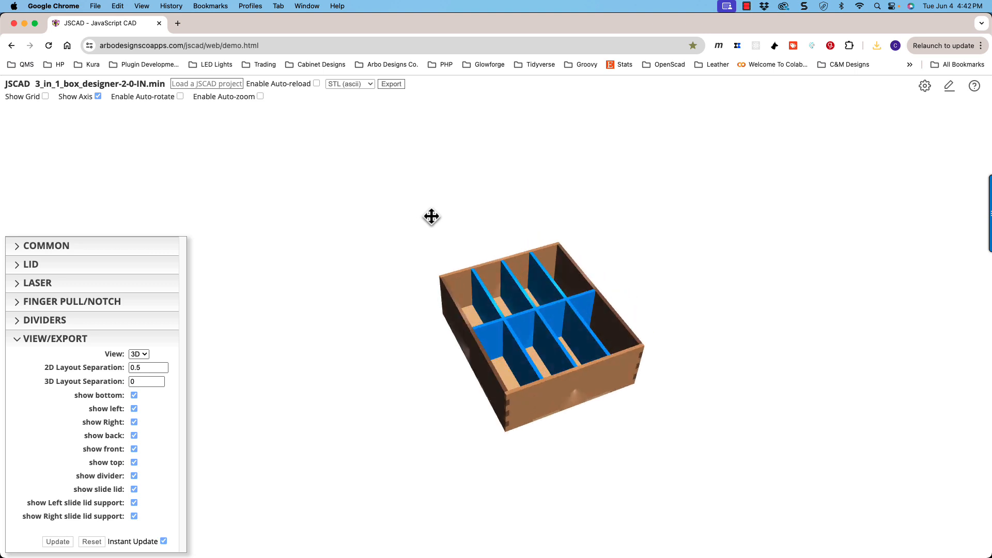
{"action": "left_click", "coordinate": [369, 85]}
{"action": "left_click", "coordinate": [361, 86]}
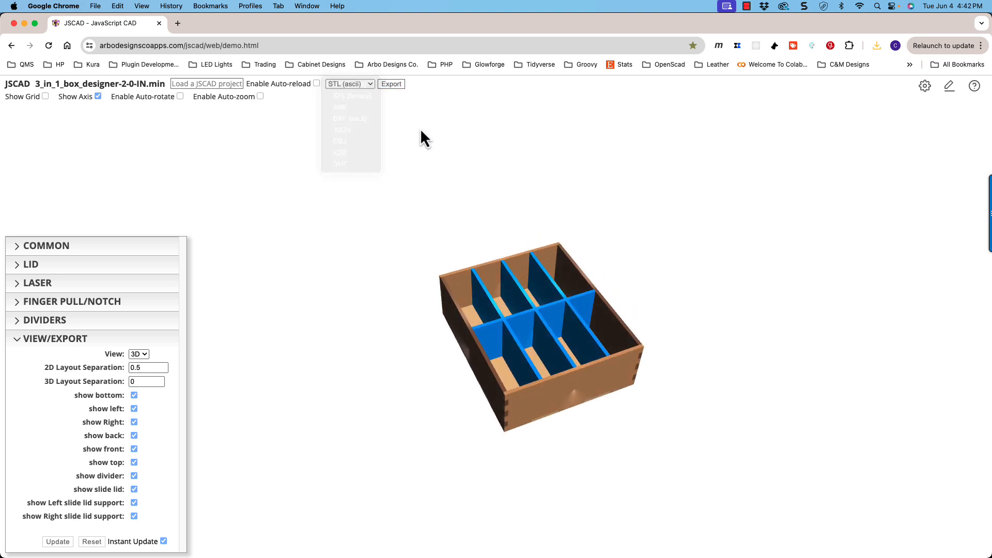
{"action": "left_click", "coordinate": [136, 354]}
{"action": "left_click", "coordinate": [138, 368]}
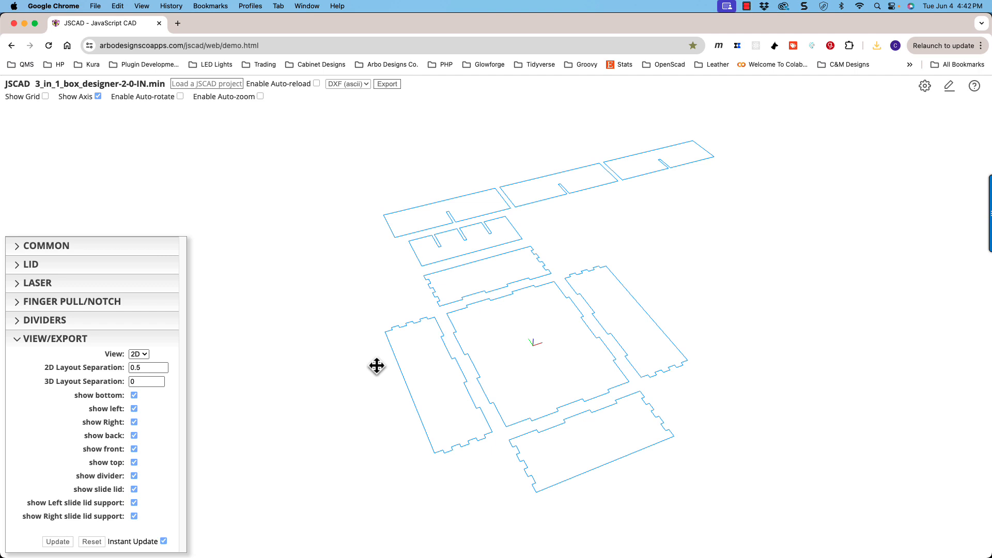
{"action": "left_click", "coordinate": [356, 84]}
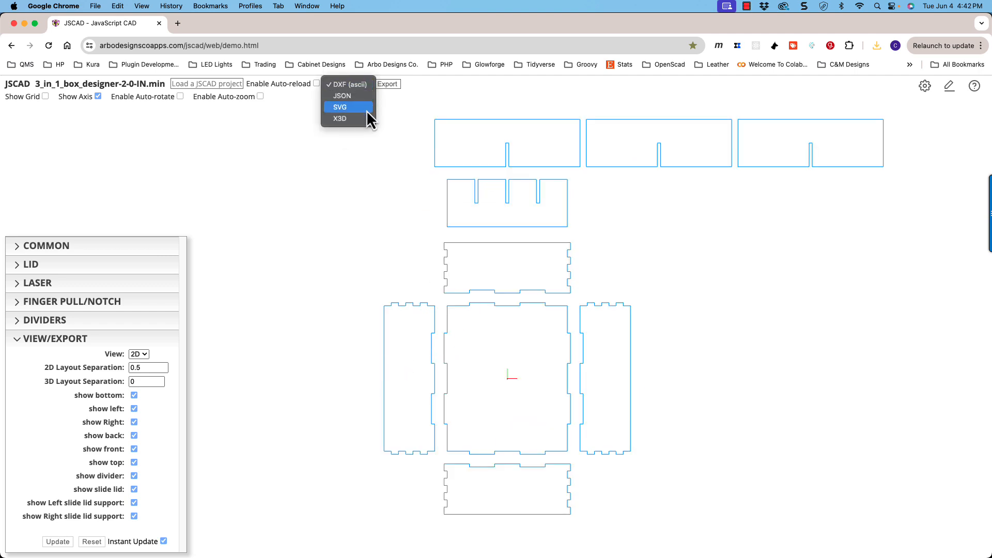
{"action": "left_click", "coordinate": [427, 123]}
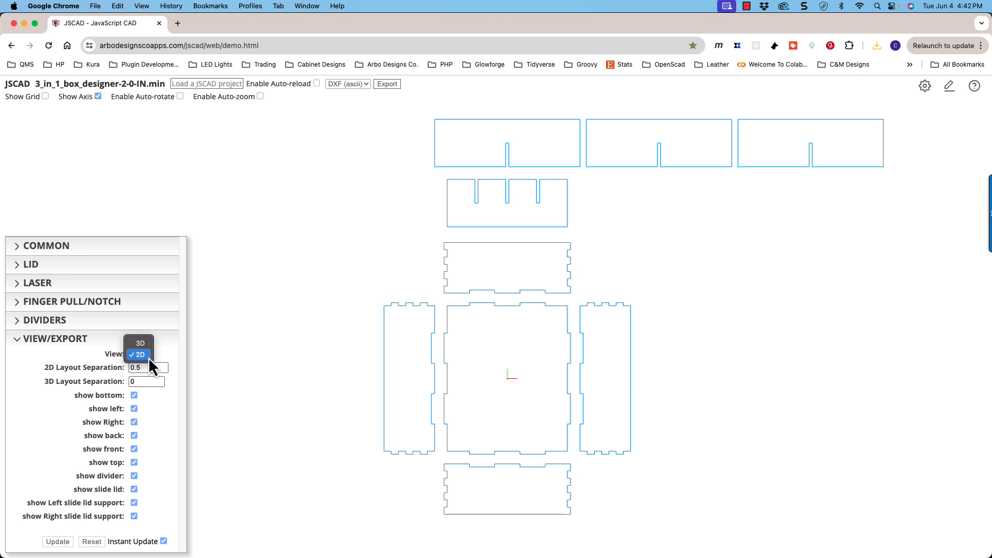
{"action": "left_click", "coordinate": [148, 358]}
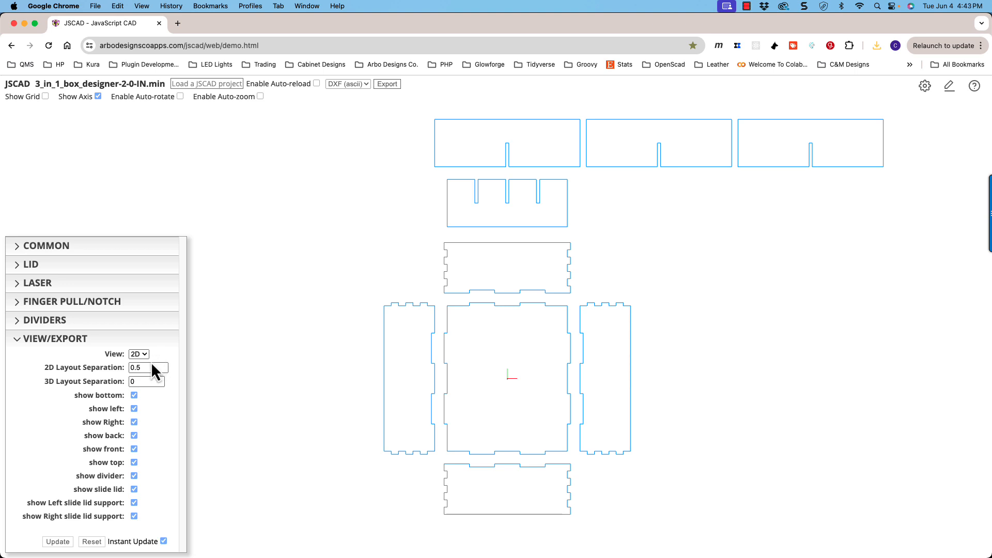
- Set the view to 3D and expand the divider parameters
{"action": "left_click", "coordinate": [139, 355]}
{"action": "left_click", "coordinate": [139, 344]}
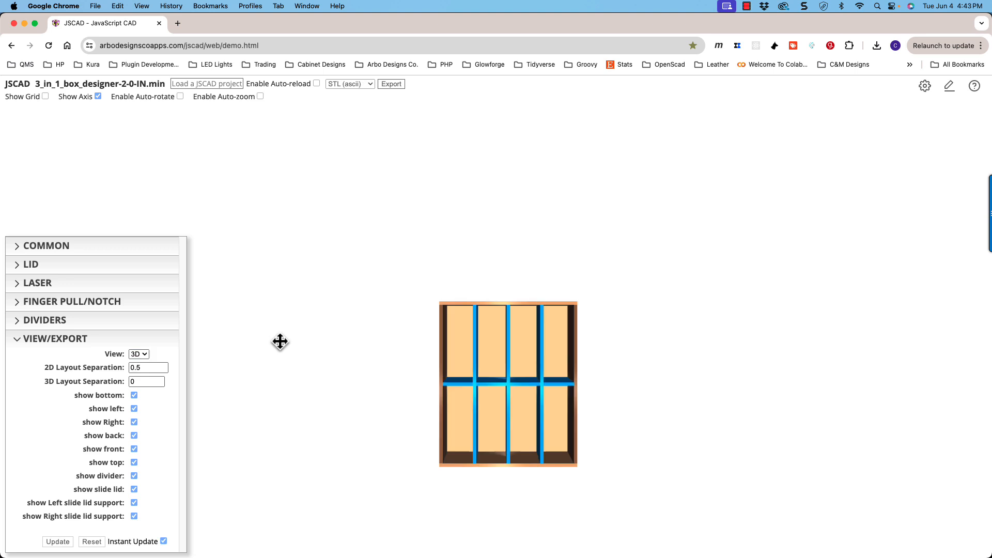
{"action": "scroll", "coordinate": [418, 347], "scroll_direction": "up", "scroll_amount": 10}
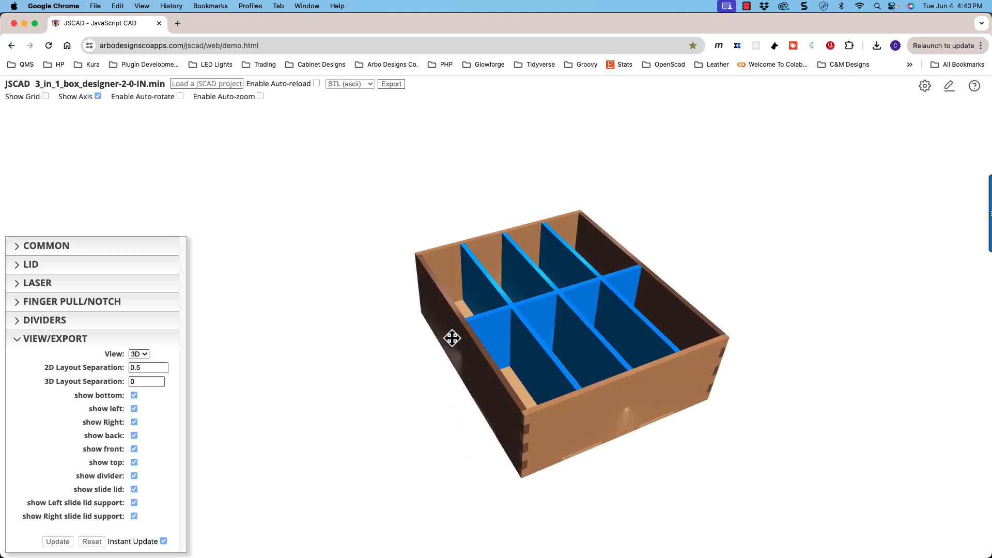
{"action": "scroll", "coordinate": [449, 336], "scroll_direction": "down", "scroll_amount": 5}
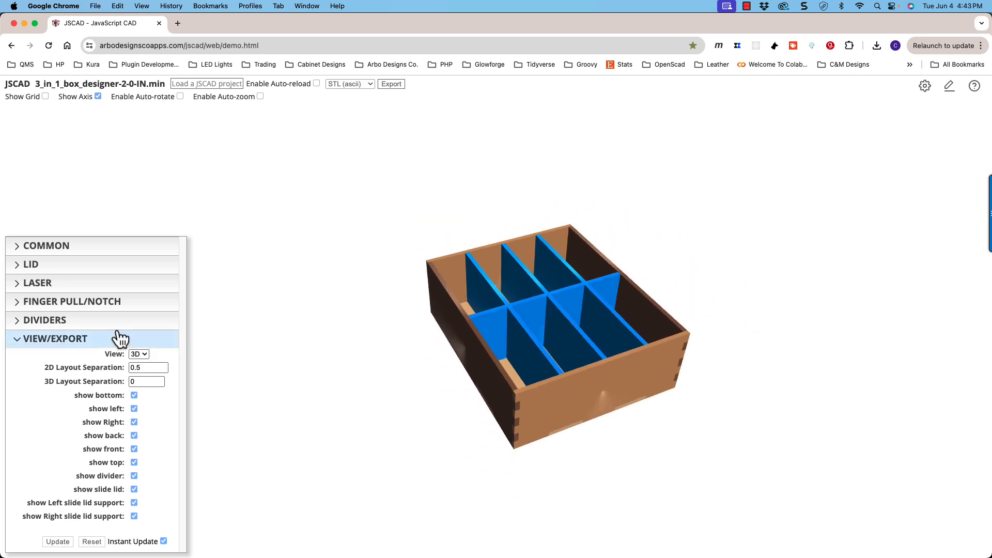
{"action": "left_click", "coordinate": [59, 321]}
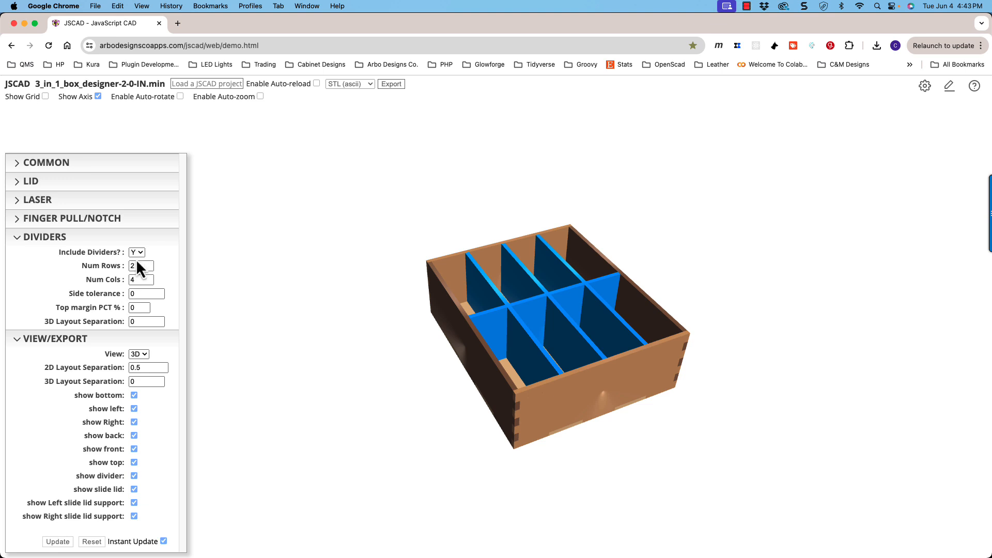
- Set Include Dividers to N to remove the dividers from the box, and collapse the divider parameters
{"action": "left_click", "coordinate": [138, 245]}
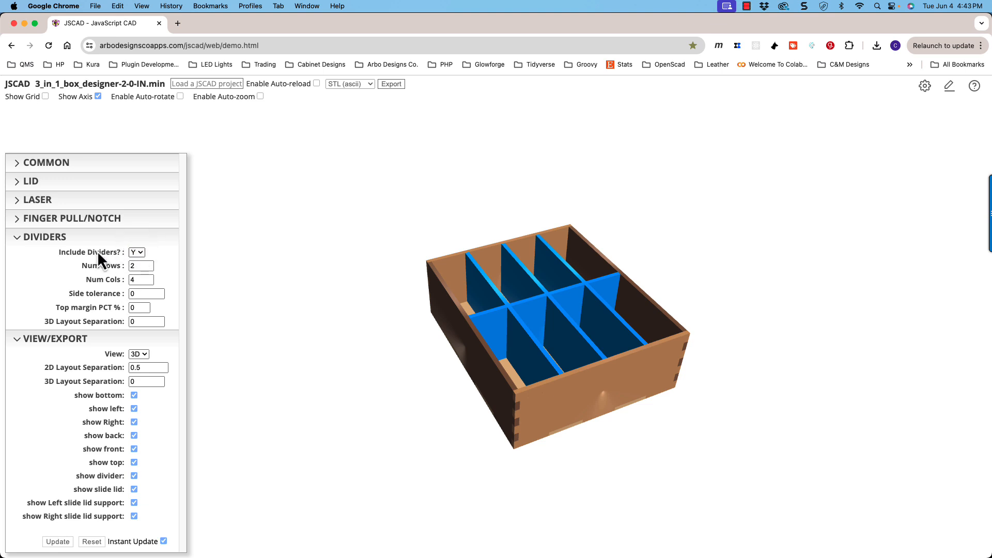
{"action": "left_click", "coordinate": [73, 239]}
{"action": "scroll", "coordinate": [420, 325], "scroll_direction": "up", "scroll_amount": 3}
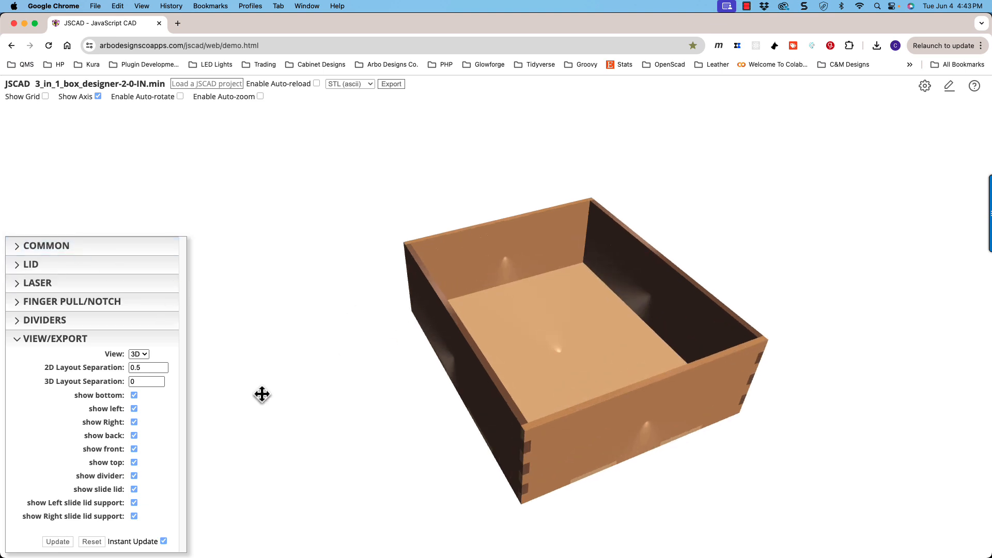
- Switch the view to 2D to show the flat panel layout
{"action": "left_click", "coordinate": [151, 368]}
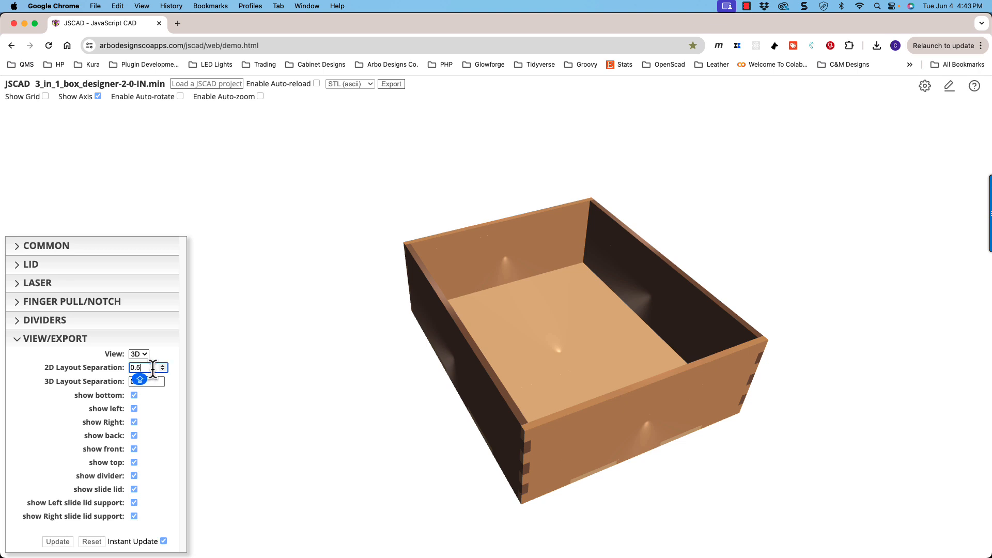
{"action": "left_click", "coordinate": [136, 355]}
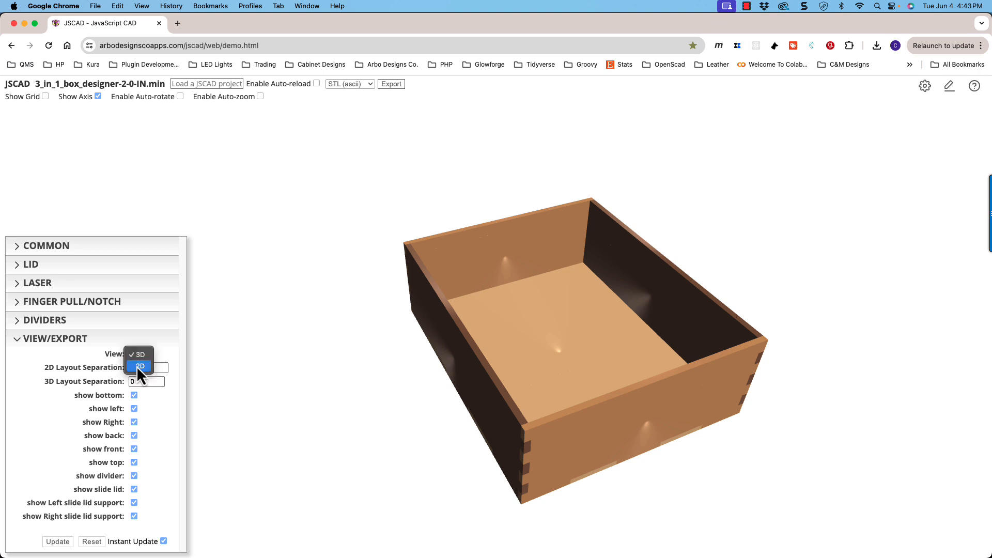
{"action": "left_click", "coordinate": [138, 366]}
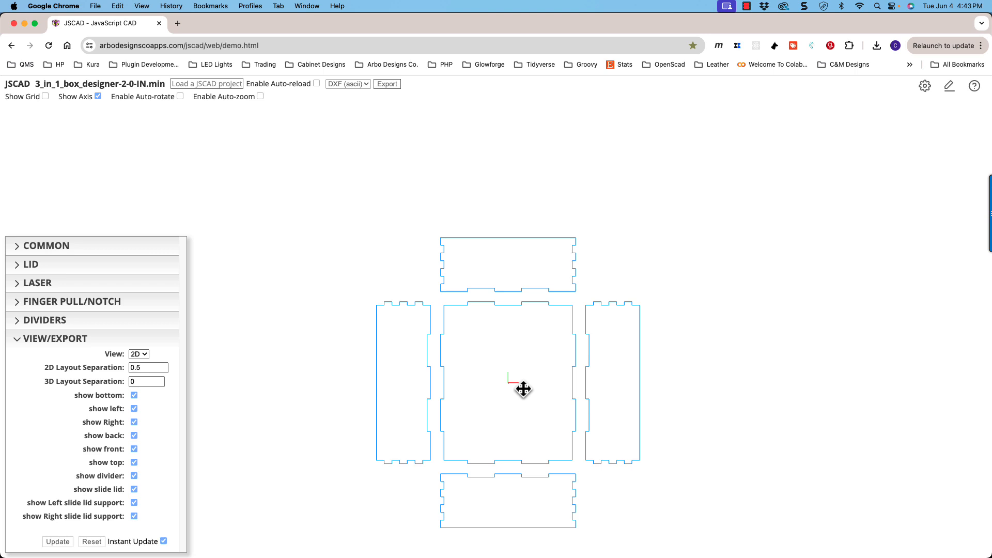
{"action": "mouse_move", "coordinate": [523, 389]}
{"action": "left_mouse_down", "text": "shift"}
{"action": "mouse_move", "coordinate": [534, 301]}
{"action": "mouse_move", "coordinate": [540, 330]}
{"action": "mouse_move", "coordinate": [429, 342]}
{"action": "mouse_move", "coordinate": [646, 265]}
{"action": "mouse_move", "coordinate": [534, 324]}
{"action": "left_mouse_up", "text": "shift"}
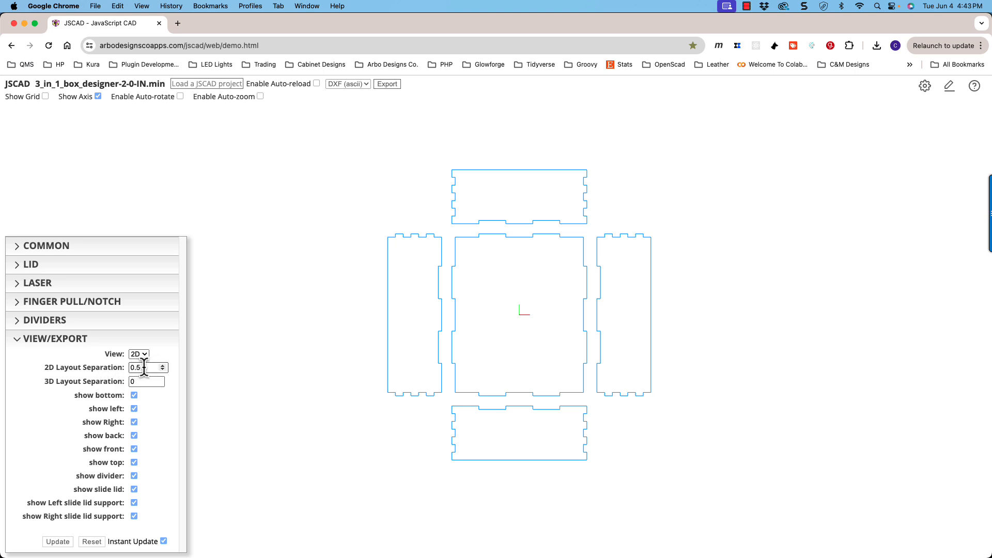
- Try 2D layout separations of 1 and 0.375, and return the value to 0.5
{"action": "key", "text": "Caps_Lock"}
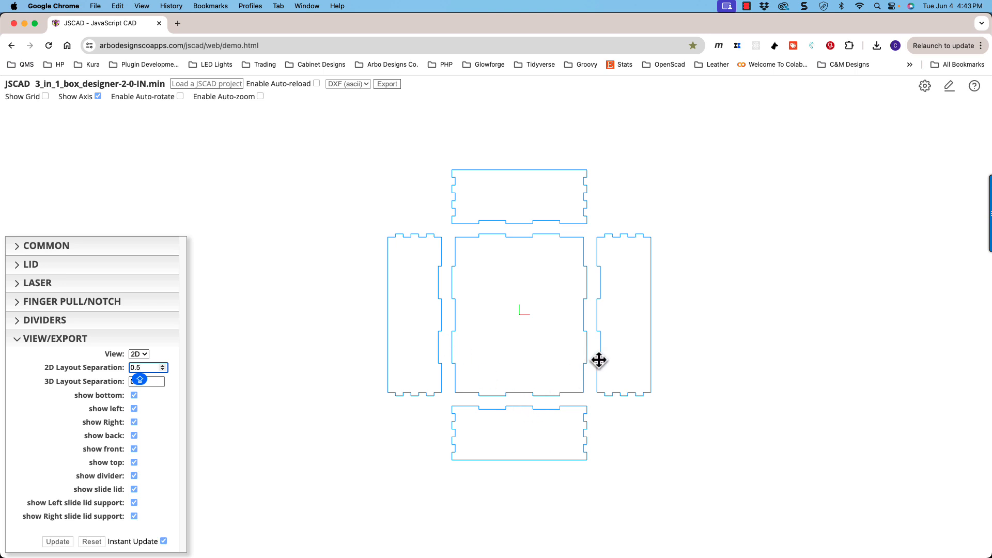
{"action": "left_click", "coordinate": [165, 366]}
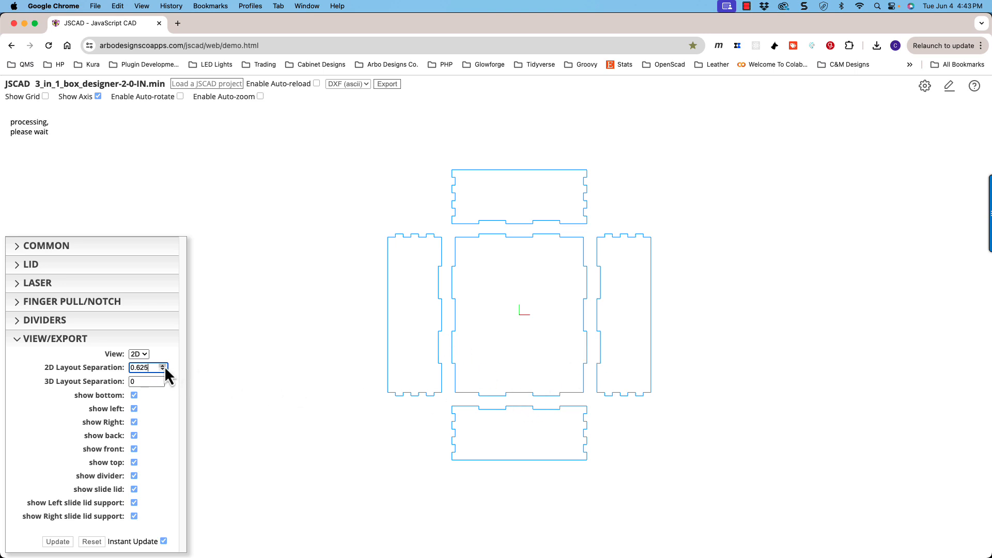
{"action": "left_click", "coordinate": [165, 366]}
{"action": "left_click", "coordinate": [165, 366]}
{"action": "left_click", "coordinate": [165, 366]}
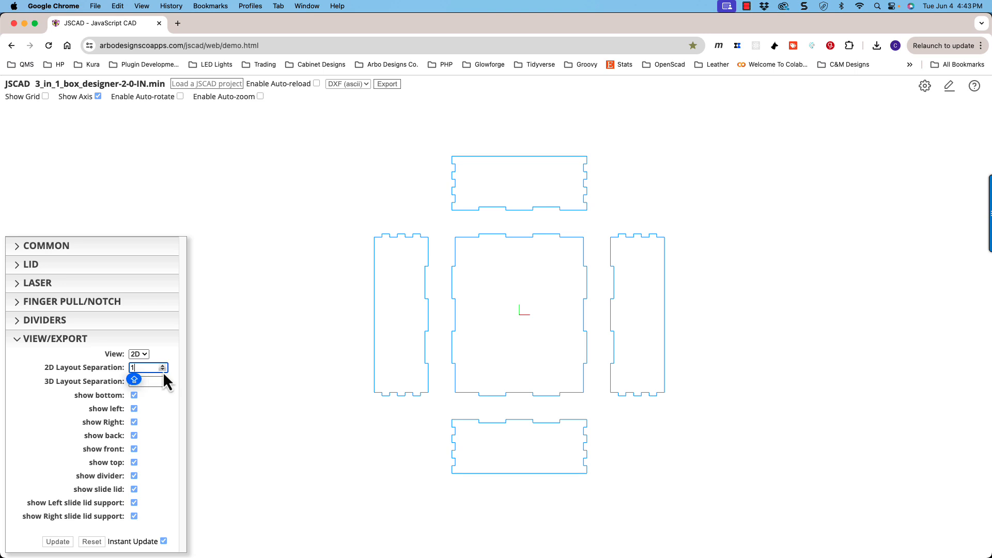
{"action": "left_click", "coordinate": [163, 370]}
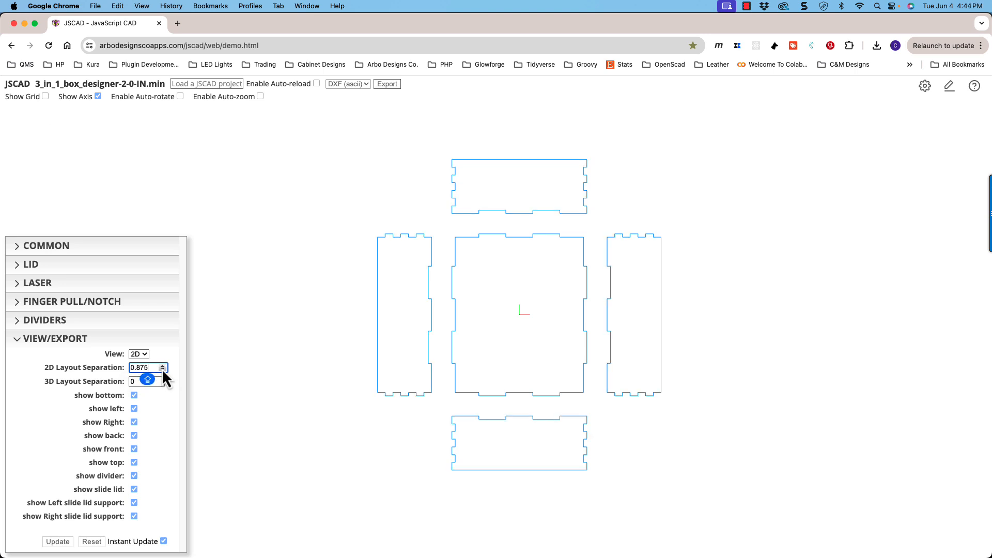
{"action": "left_click", "coordinate": [163, 369]}
{"action": "left_click", "coordinate": [163, 369]}
{"action": "left_click", "coordinate": [163, 370]}
{"action": "left_click", "coordinate": [163, 369]}
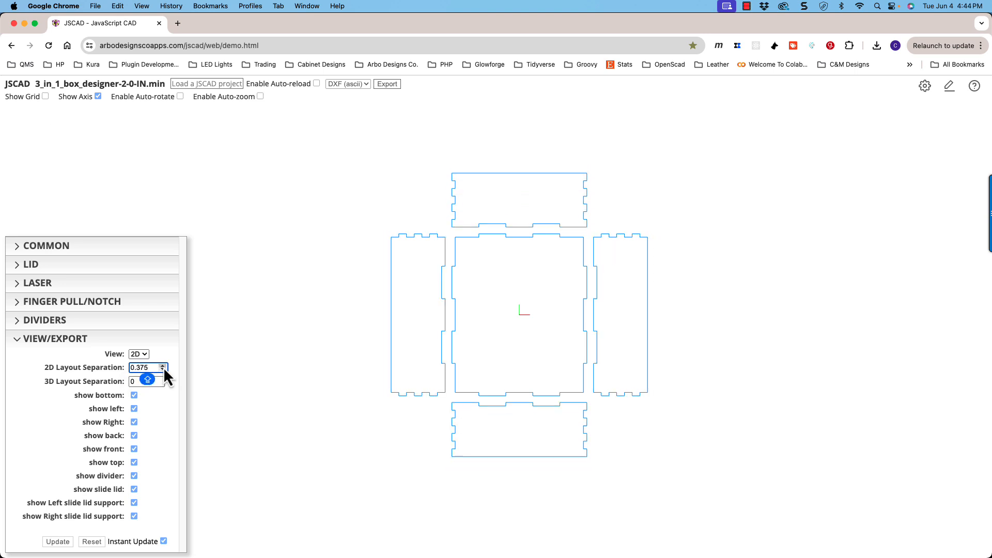
{"action": "left_click", "coordinate": [163, 366]}
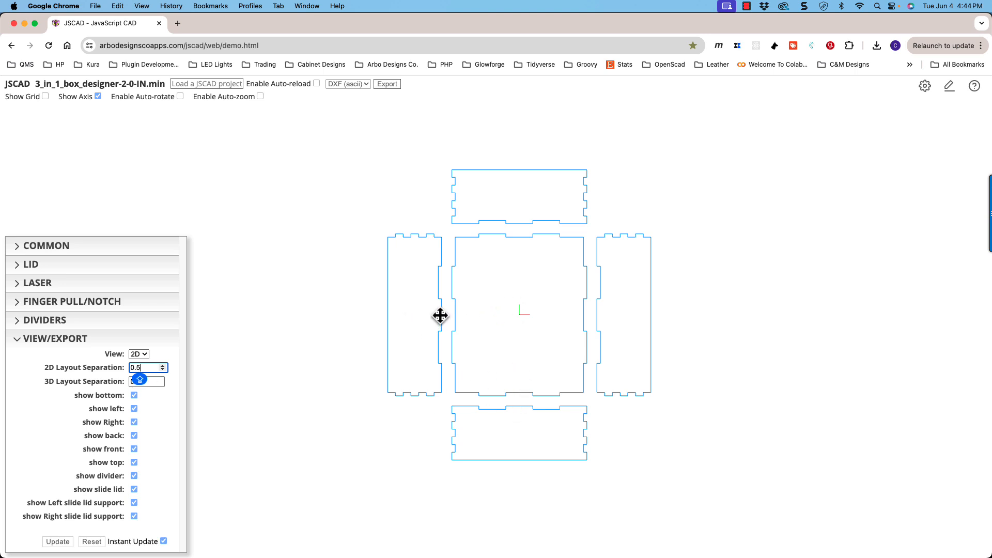
- Try a 2D layout separation of 0 so that adjoining panels share their edges
{"action": "left_click", "coordinate": [162, 364]}
{"action": "left_click", "coordinate": [162, 365]}
{"action": "left_click", "coordinate": [164, 370]}
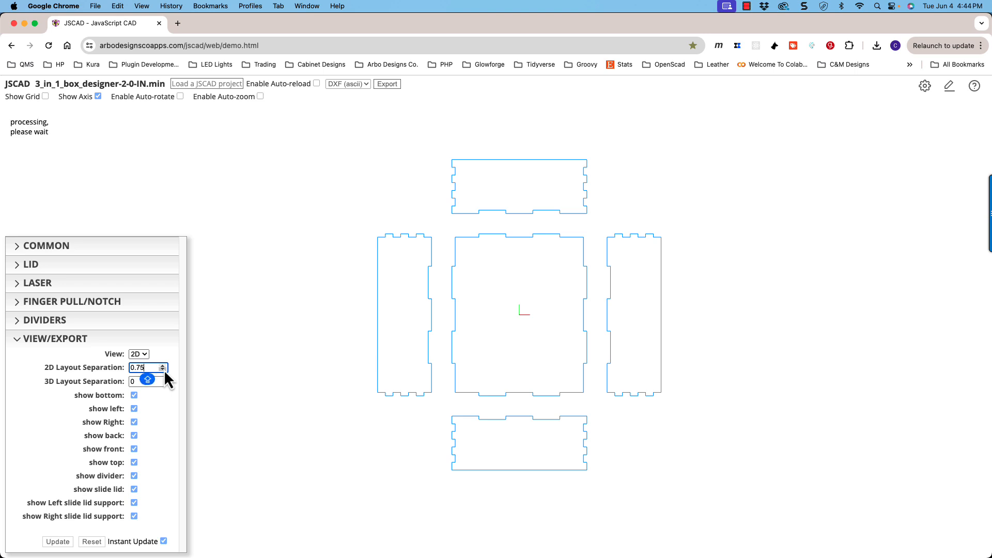
{"action": "left_click", "coordinate": [164, 370]}
{"action": "left_click", "coordinate": [163, 370]}
{"action": "left_click", "coordinate": [163, 370]}
{"action": "left_click", "coordinate": [163, 370]}
{"action": "left_click", "coordinate": [163, 370]}
{"action": "left_click", "coordinate": [163, 370]}
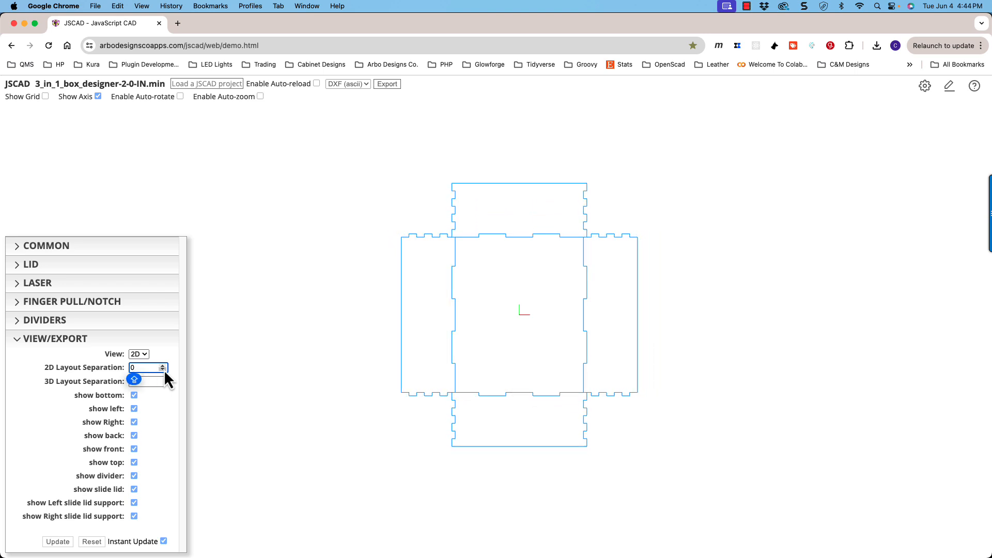
- Set the 2D layout separation to 0.375
{"action": "left_click", "coordinate": [164, 365]}
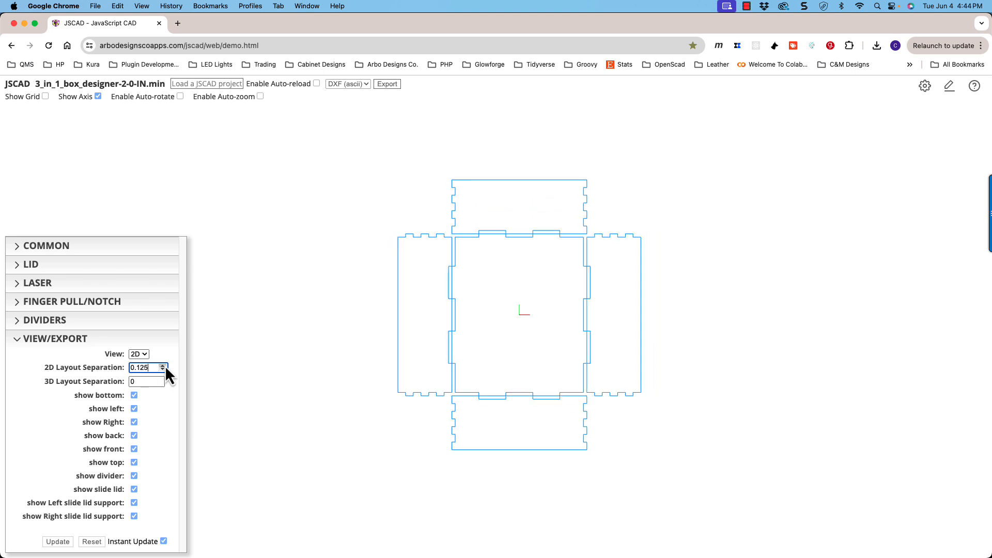
{"action": "left_click", "coordinate": [164, 365]}
{"action": "left_click", "coordinate": [164, 365]}
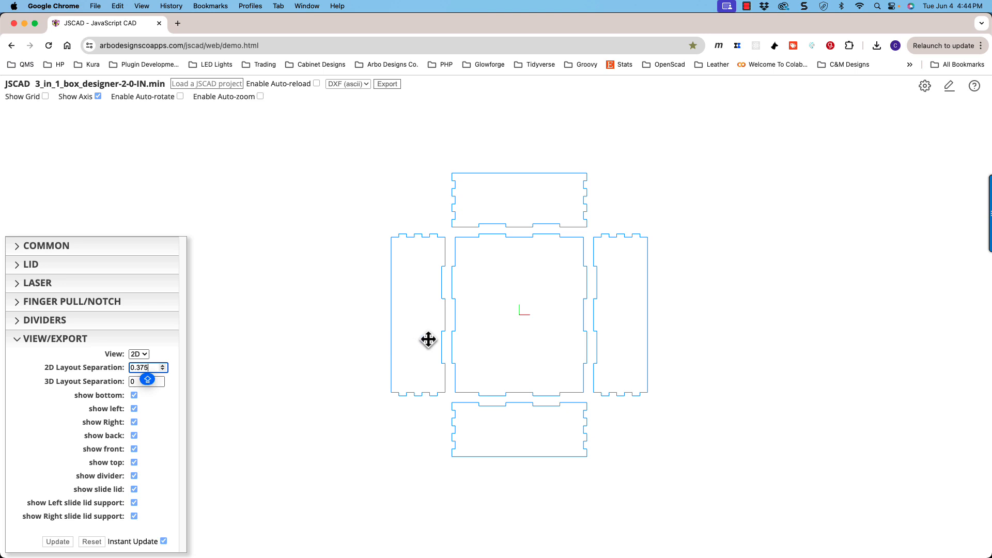
- Examine the spacing of the 2D panels up close and from an angle, and reset the view
{"action": "scroll", "coordinate": [429, 339], "scroll_direction": "up", "scroll_amount": 10}
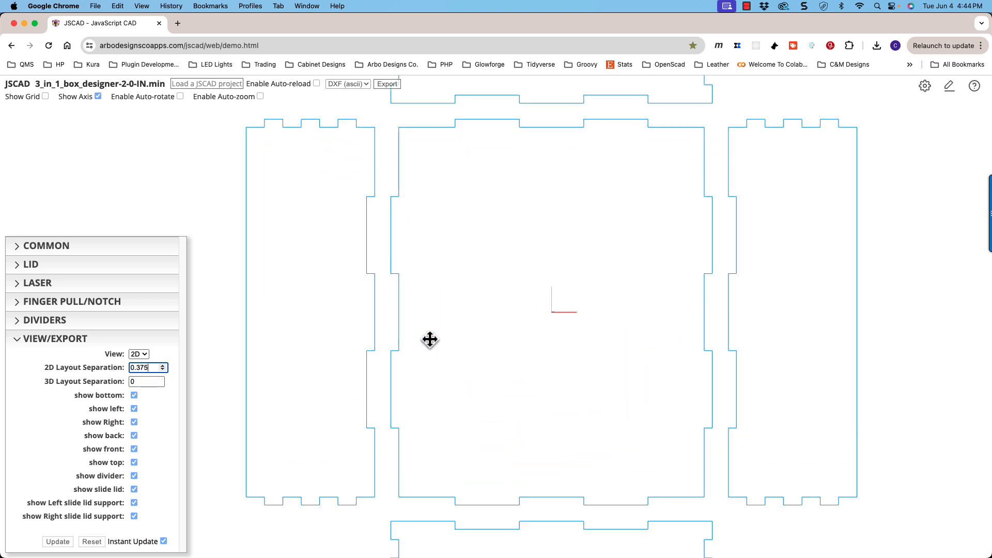
{"action": "scroll", "coordinate": [429, 339], "scroll_direction": "down", "scroll_amount": 2}
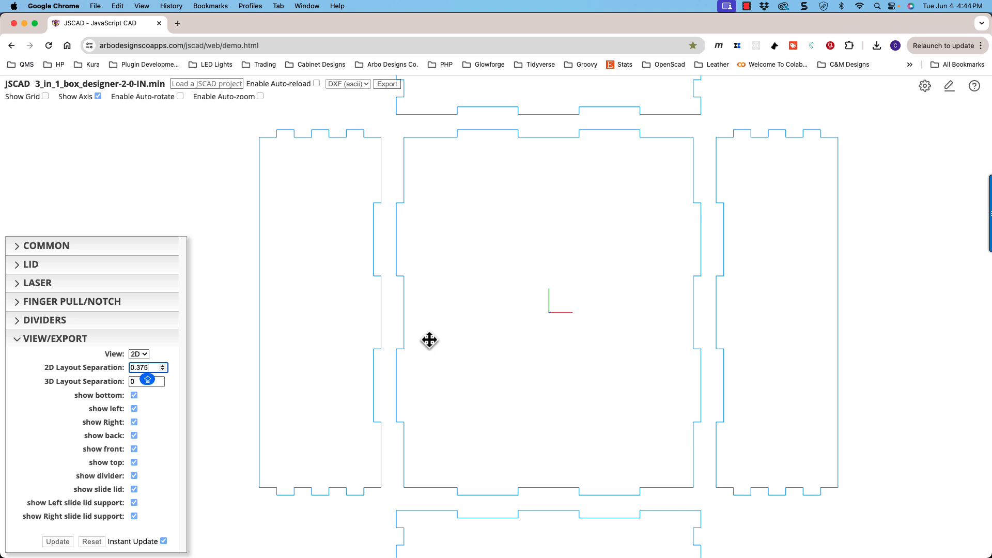
{"action": "scroll", "coordinate": [430, 340], "scroll_direction": "up", "scroll_amount": 5}
{"action": "scroll", "coordinate": [429, 340], "scroll_direction": "down", "scroll_amount": 7}
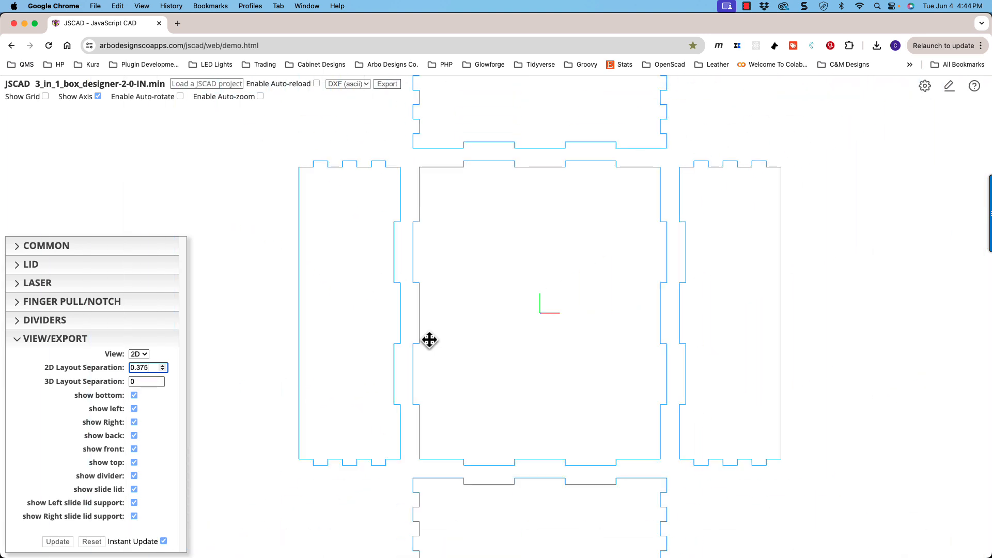
{"action": "scroll", "coordinate": [429, 340], "scroll_direction": "up", "scroll_amount": 2}
{"action": "scroll", "coordinate": [430, 339], "scroll_direction": "down", "scroll_amount": 3}
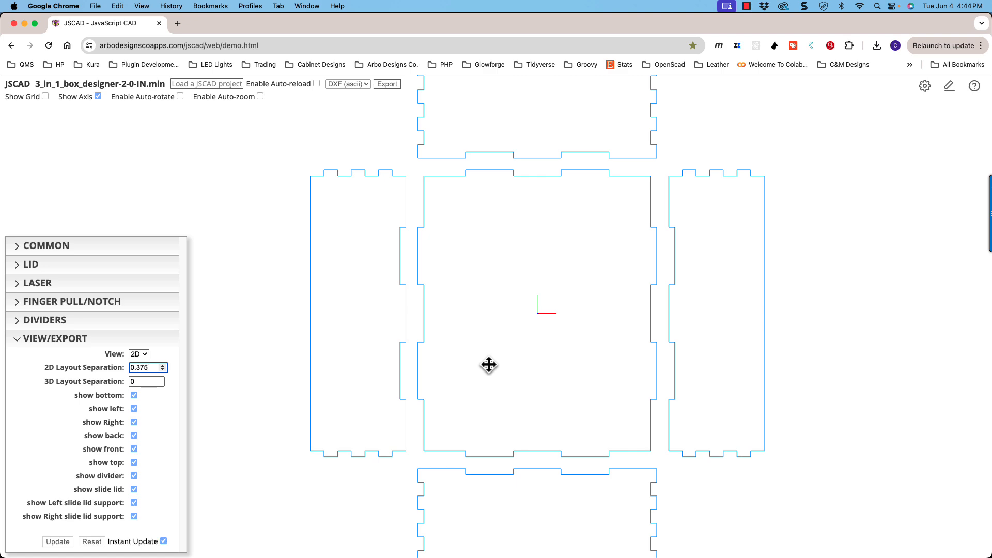
{"action": "left_click_drag", "start_coordinate": [543, 334], "coordinate": [509, 318]}
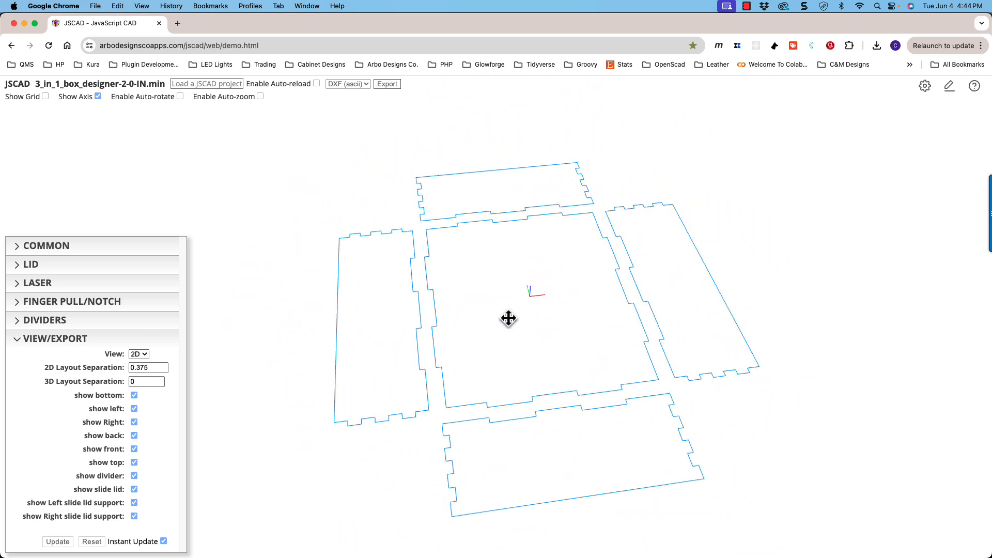
{"action": "double_click", "coordinate": [502, 328]}
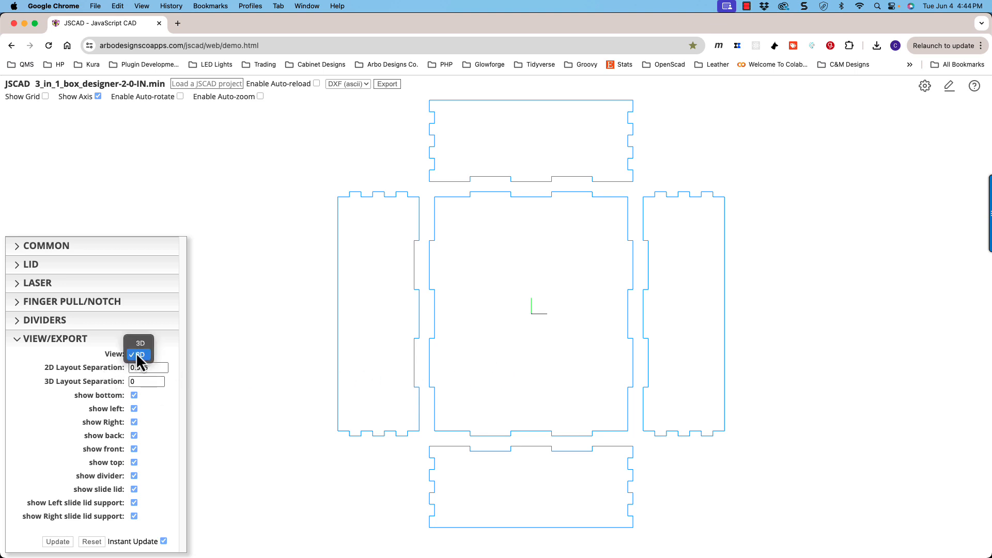
- Switch the view to 3D and orient the assembled box toward its front corner
{"action": "left_click", "coordinate": [137, 348]}
{"action": "left_click_drag", "start_coordinate": [284, 350], "coordinate": [303, 289]}
{"action": "scroll", "coordinate": [471, 327], "scroll_direction": "up", "scroll_amount": 5}
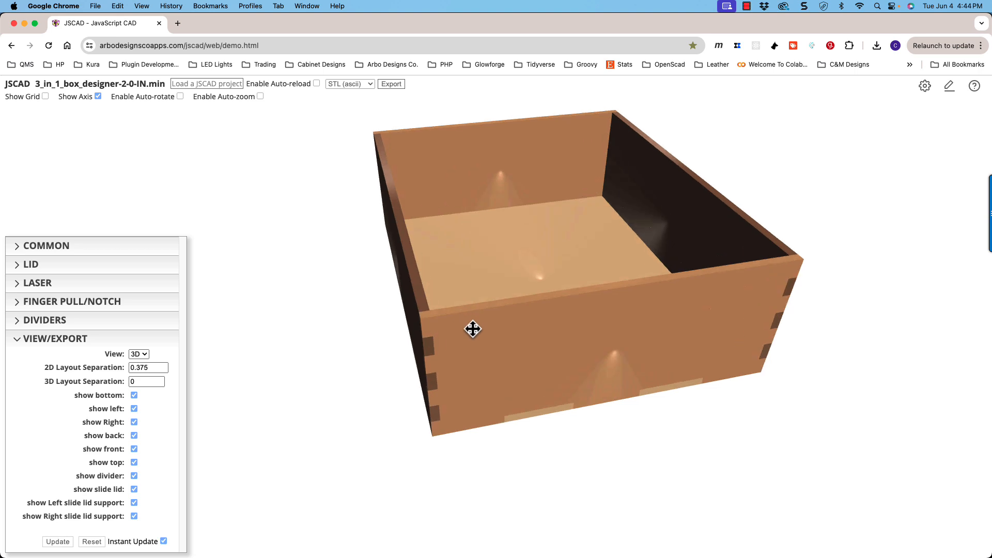
{"action": "left_click_drag", "start_coordinate": [495, 344], "coordinate": [483, 334]}
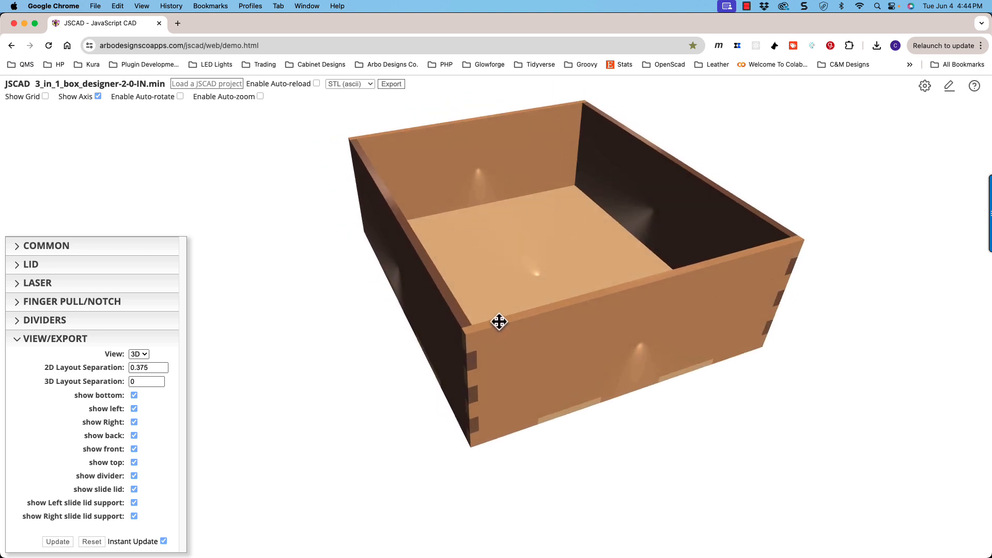
{"action": "left_click_drag", "start_coordinate": [501, 317], "coordinate": [513, 337]}
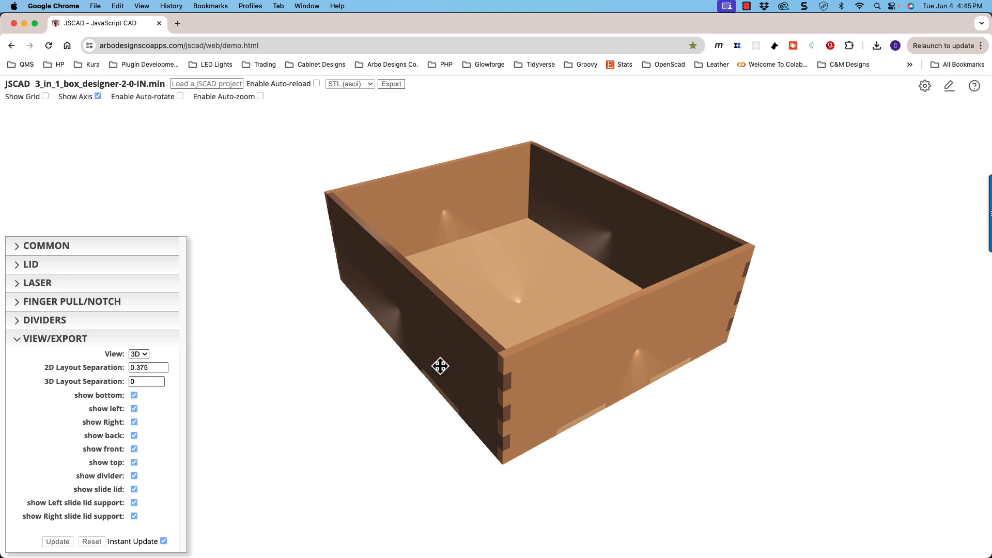
- Examine the assembled box and its finger joints from several angles and distances
{"action": "scroll", "coordinate": [448, 368], "scroll_direction": "up", "scroll_amount": 2}
{"action": "left_click_drag", "start_coordinate": [447, 368], "coordinate": [446, 363]}
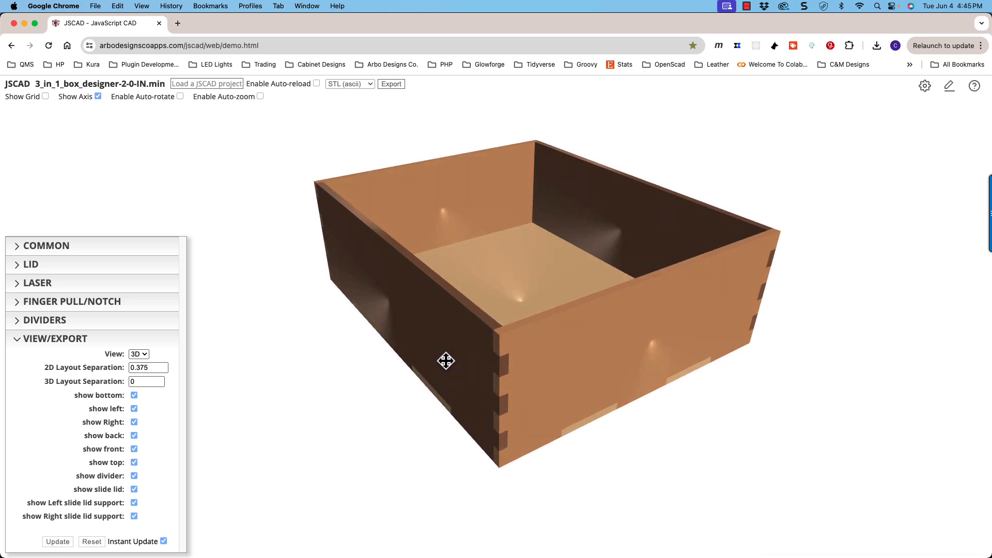
{"action": "scroll", "coordinate": [528, 375], "scroll_direction": "up", "scroll_amount": 4}
{"action": "scroll", "coordinate": [527, 375], "scroll_direction": "down", "scroll_amount": 4}
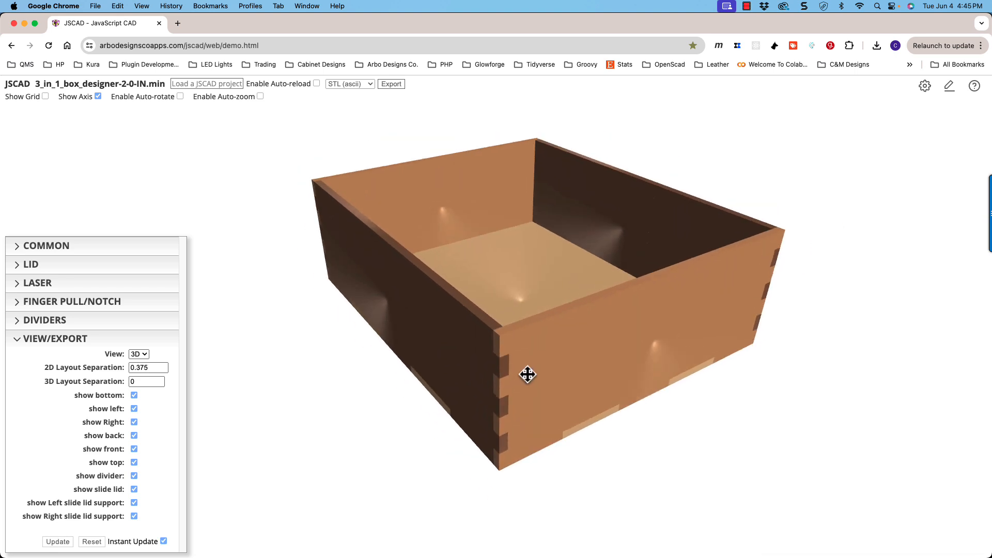
{"action": "left_click_drag", "start_coordinate": [479, 355], "coordinate": [551, 385]}
{"action": "scroll", "coordinate": [501, 372], "scroll_direction": "up", "scroll_amount": 5}
{"action": "scroll", "coordinate": [556, 372], "scroll_direction": "down", "scroll_amount": 6}
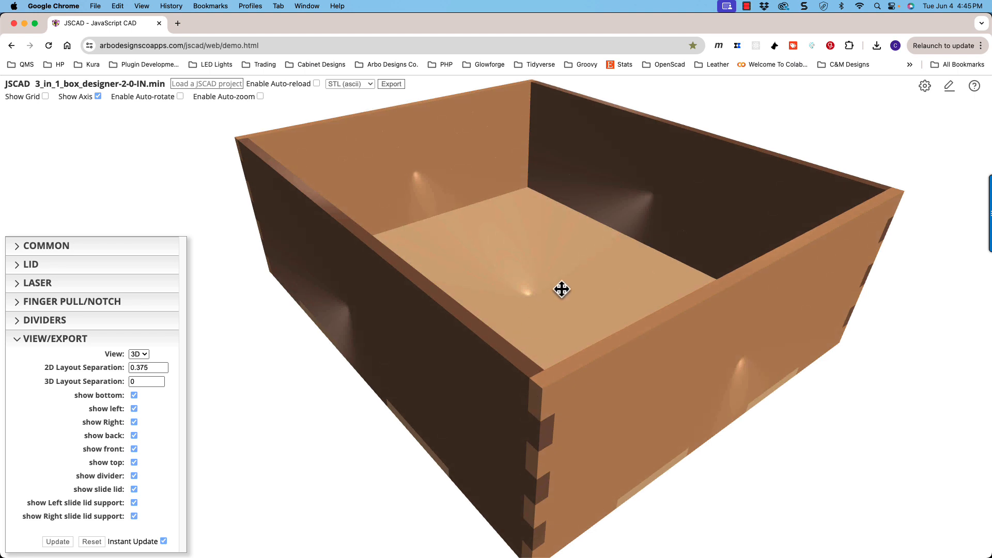
{"action": "mouse_move", "coordinate": [565, 329]}
{"action": "left_mouse_down"}
{"action": "mouse_move", "coordinate": [538, 246]}
{"action": "mouse_move", "coordinate": [556, 336]}
{"action": "left_mouse_up"}
{"action": "scroll", "coordinate": [562, 337], "scroll_direction": "down", "scroll_amount": 3}
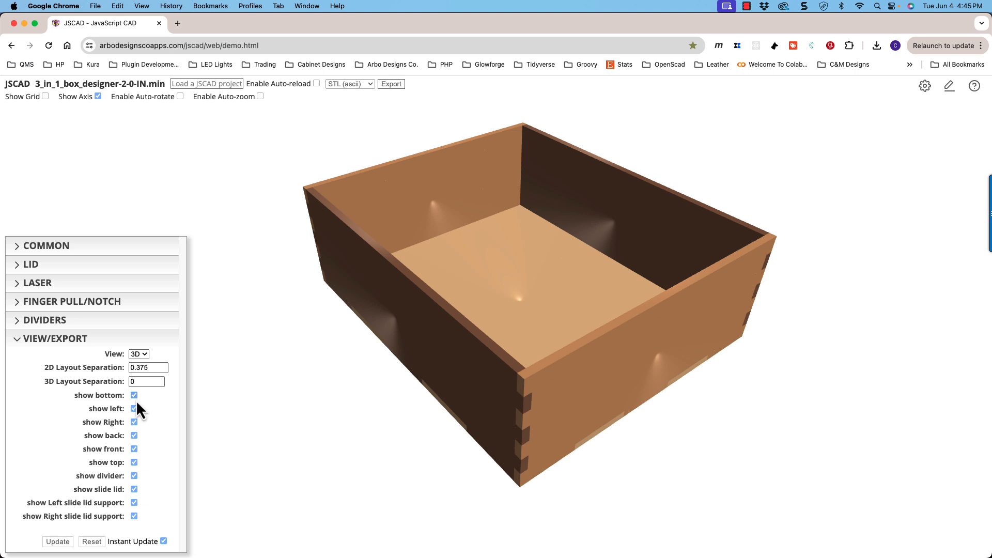
{"action": "left_click_drag", "start_coordinate": [407, 400], "coordinate": [494, 387]}
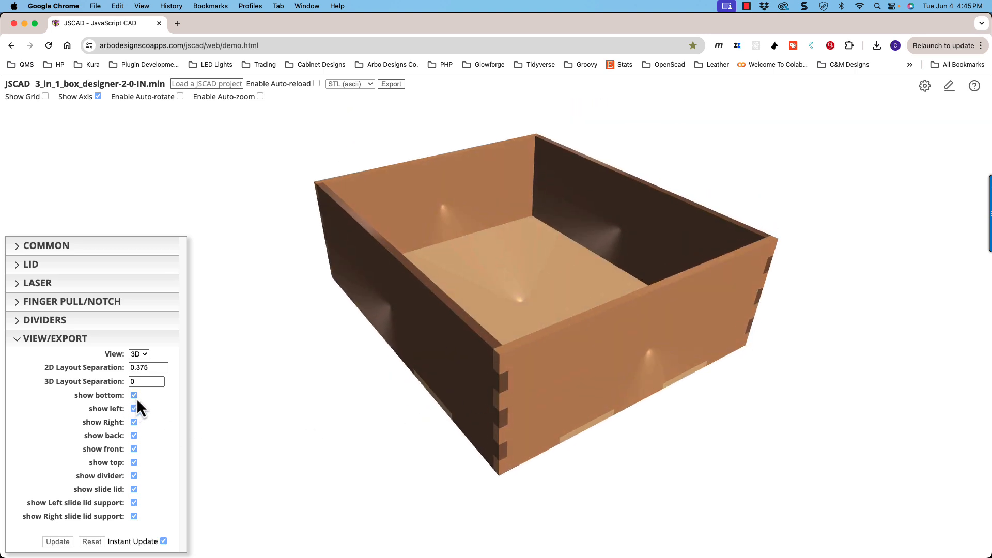
{"action": "left_click_drag", "start_coordinate": [338, 394], "coordinate": [339, 391]}
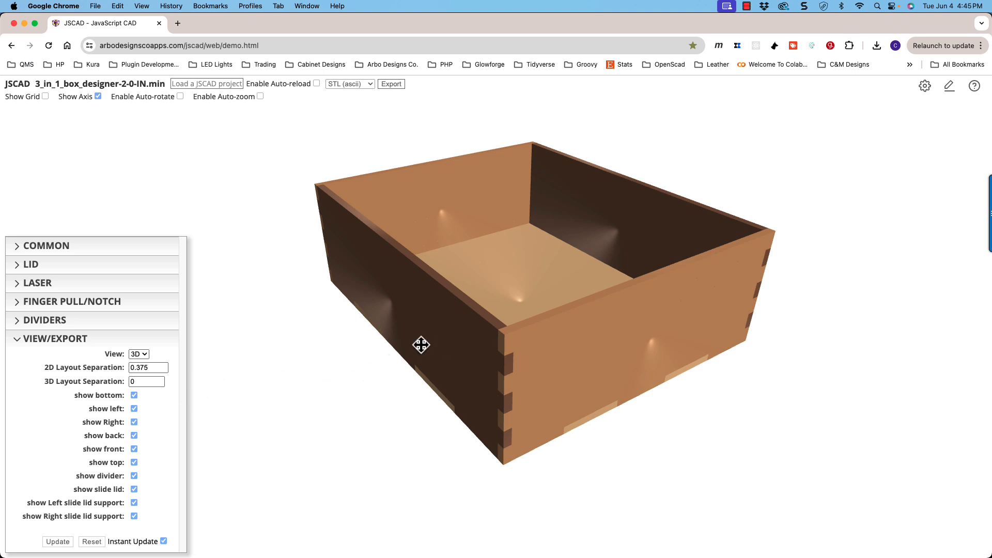
- Hide the bottom panel, inspect the open box from below, and show the panel again
{"action": "left_click", "coordinate": [134, 395]}
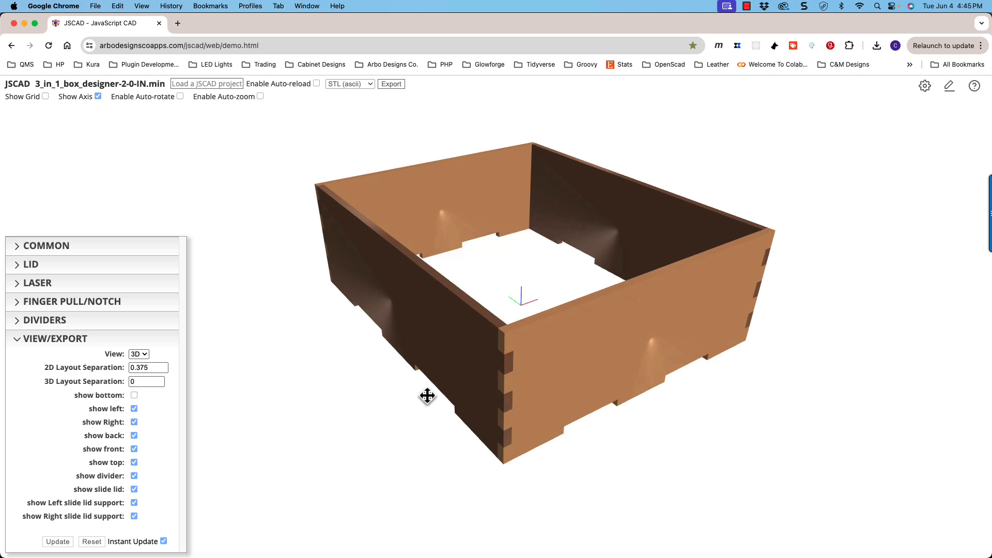
{"action": "left_click_drag", "start_coordinate": [426, 396], "coordinate": [281, 390]}
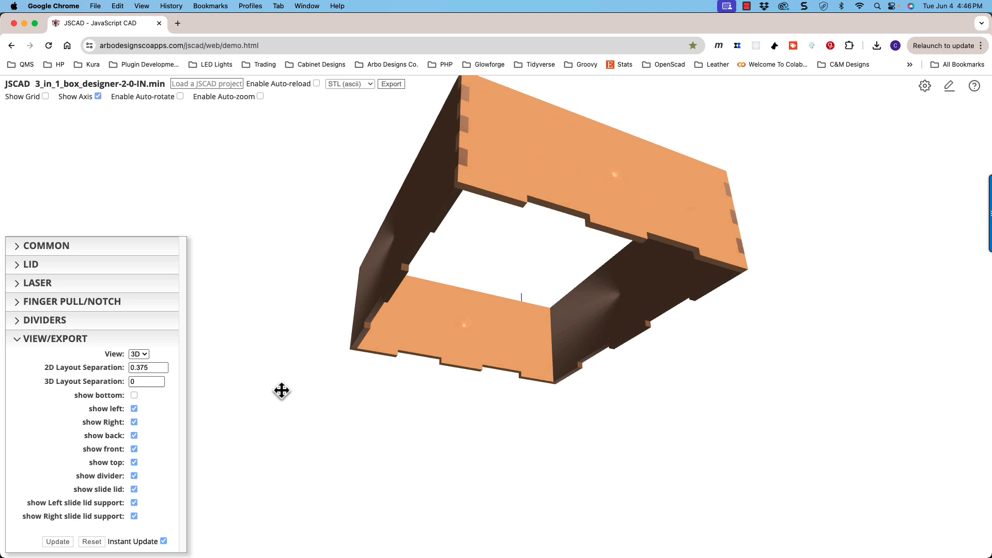
{"action": "left_click", "coordinate": [135, 396]}
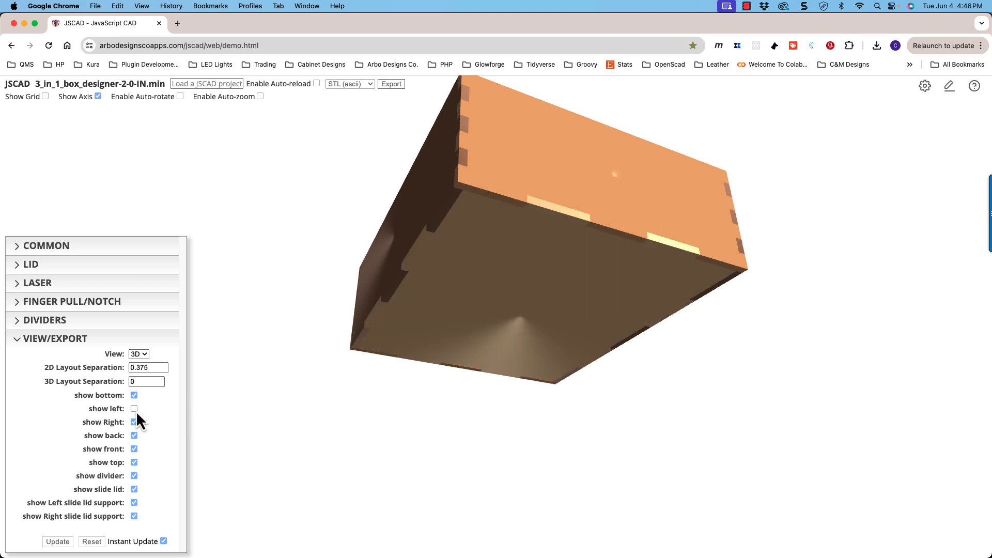
- Hide the left panel and turn the box to look in from its open side
{"action": "left_click", "coordinate": [134, 408]}
{"action": "left_click_drag", "start_coordinate": [394, 377], "coordinate": [405, 434]}
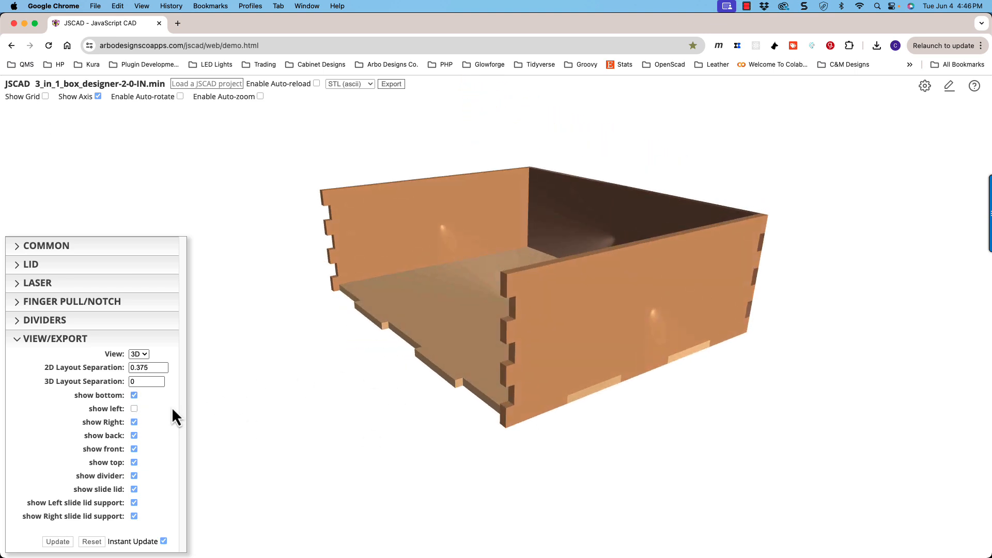
- Show the left panel again, and hide and restore the right and back panels one at a time
{"action": "left_click", "coordinate": [134, 409]}
{"action": "left_click", "coordinate": [134, 423]}
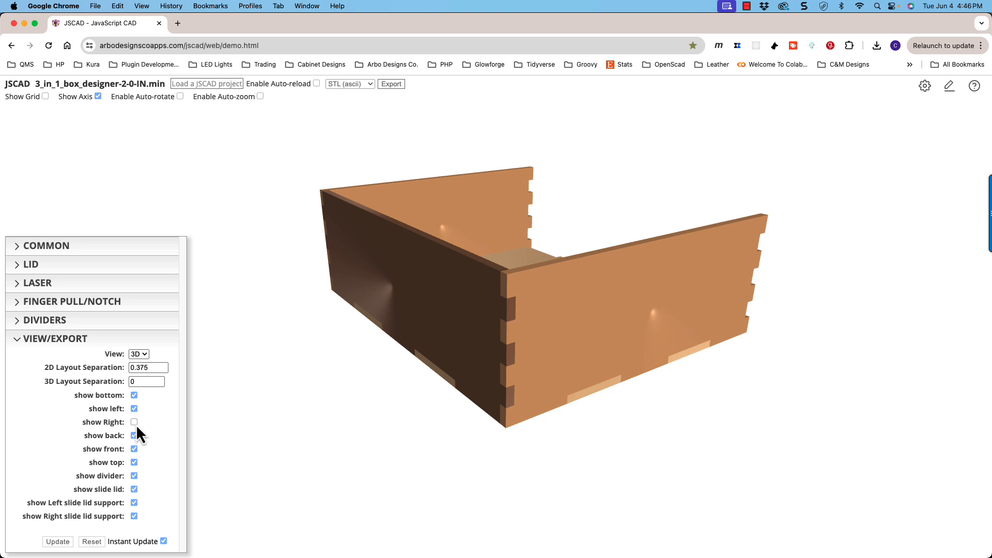
{"action": "left_click", "coordinate": [135, 423]}
{"action": "left_click", "coordinate": [134, 436]}
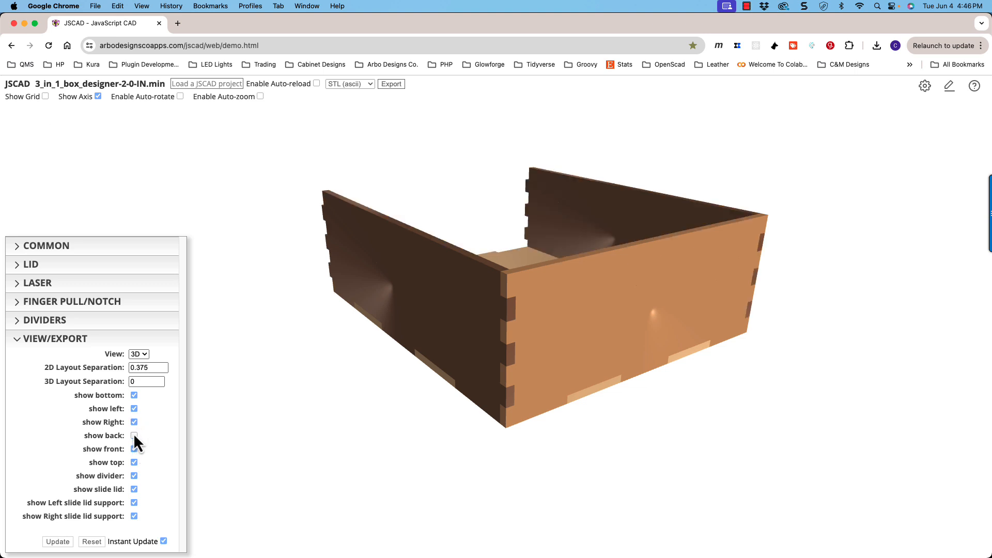
{"action": "left_click", "coordinate": [134, 436]}
- Hide the front, back and left panels so only the bottom and right panels are displayed
{"action": "left_click", "coordinate": [134, 450]}
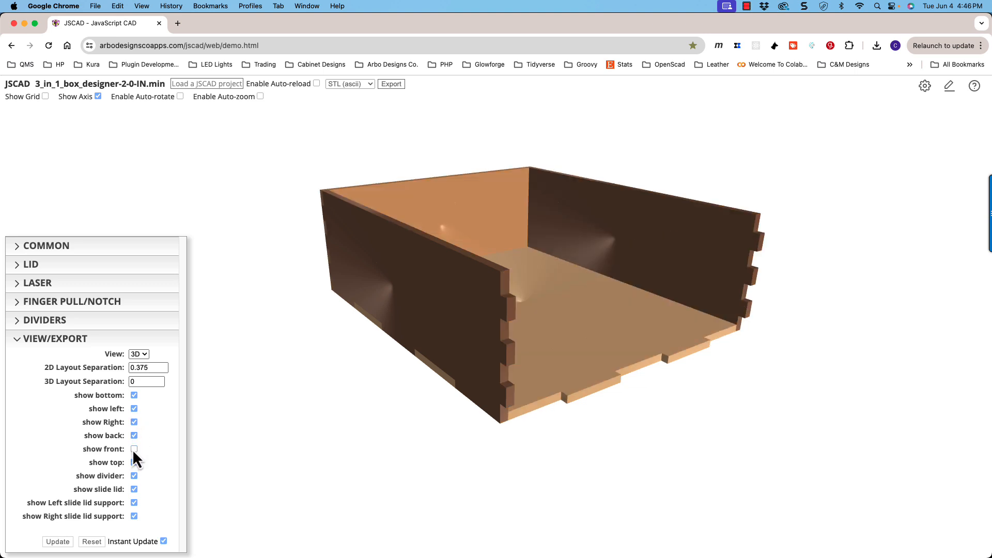
{"action": "left_click", "coordinate": [134, 449]}
{"action": "left_click", "coordinate": [134, 449]}
{"action": "left_click", "coordinate": [134, 436]}
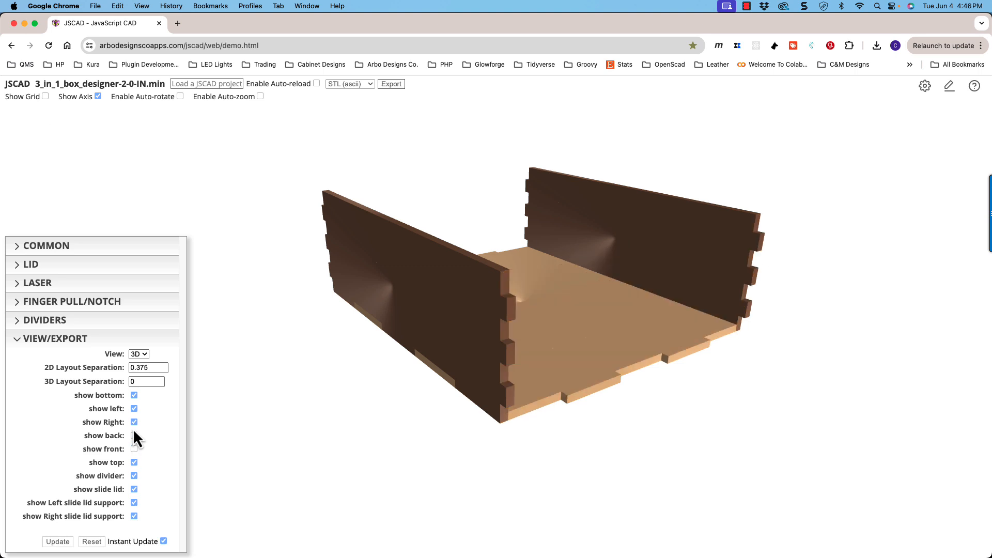
{"action": "left_click", "coordinate": [134, 409]}
{"action": "left_click_drag", "start_coordinate": [377, 410], "coordinate": [213, 409]}
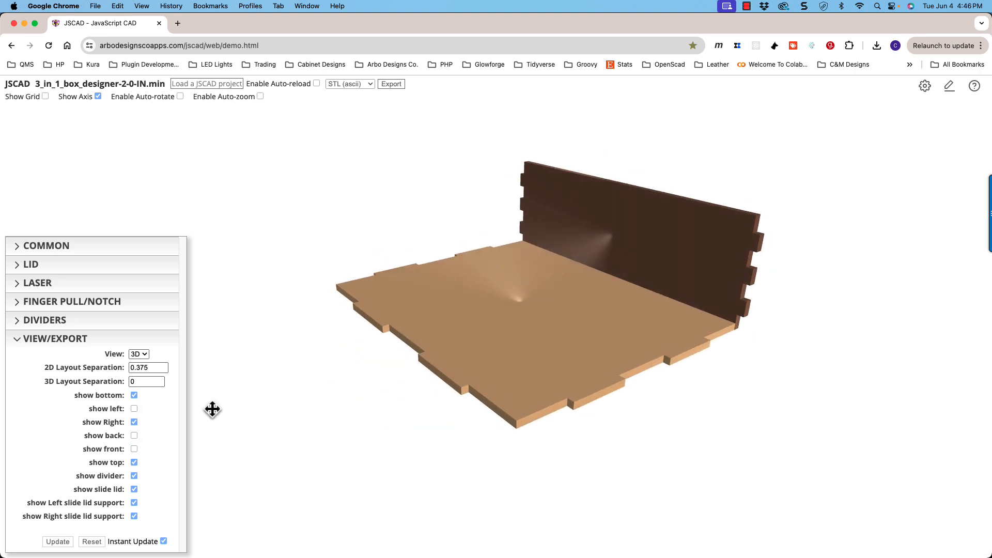
- Show the front, back and left panels again and orient the complete box to look into it from above
{"action": "left_click", "coordinate": [133, 449]}
{"action": "left_click", "coordinate": [134, 436]}
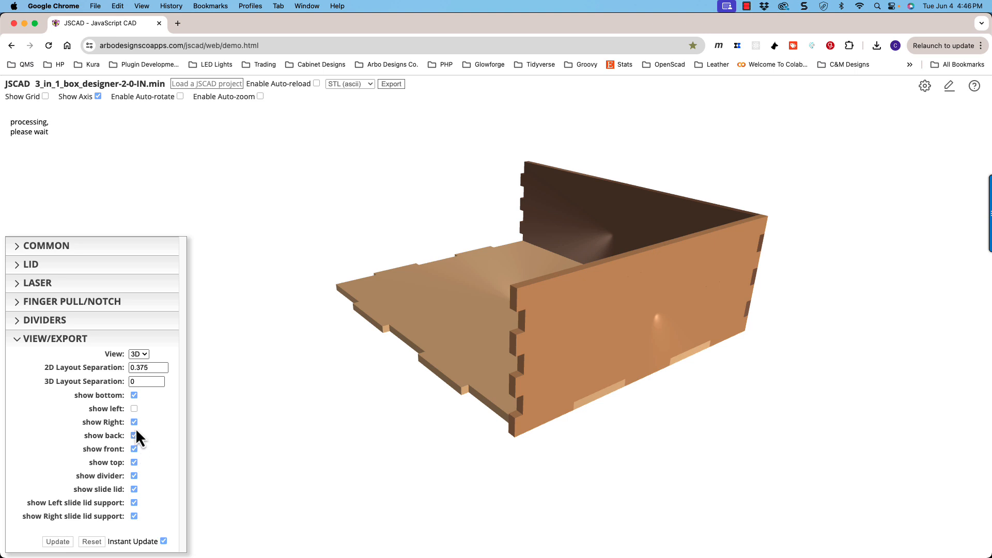
{"action": "left_click", "coordinate": [134, 408]}
{"action": "left_click_drag", "start_coordinate": [379, 382], "coordinate": [490, 334]}
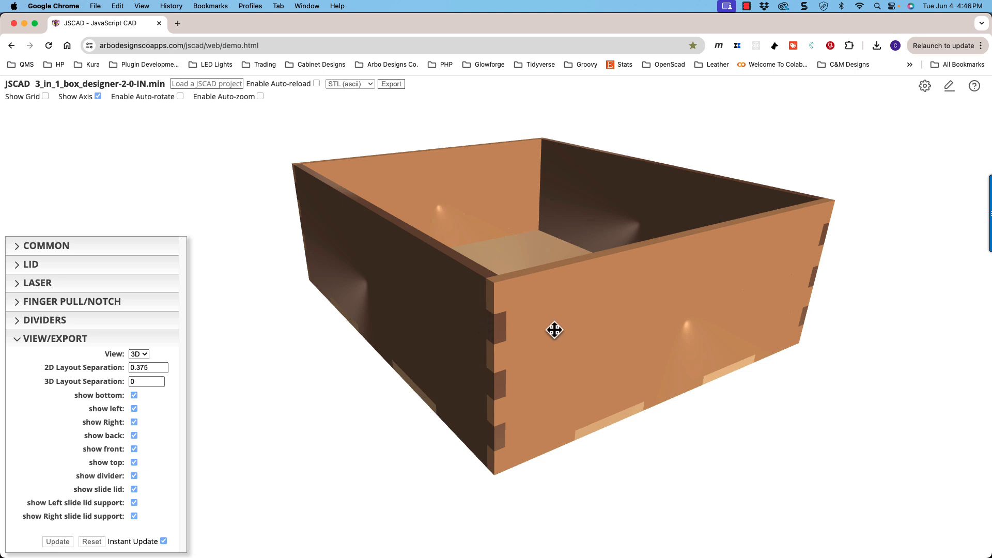
{"action": "left_click_drag", "start_coordinate": [556, 330], "coordinate": [543, 302]}
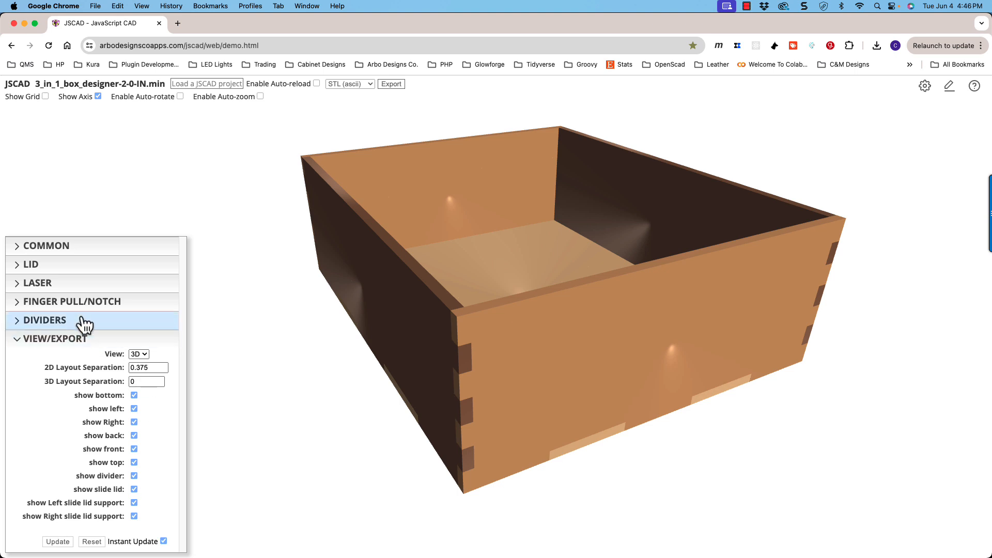
- Include dividers in the box, and hide and show them again to check their visibility option
{"action": "left_click", "coordinate": [47, 321]}
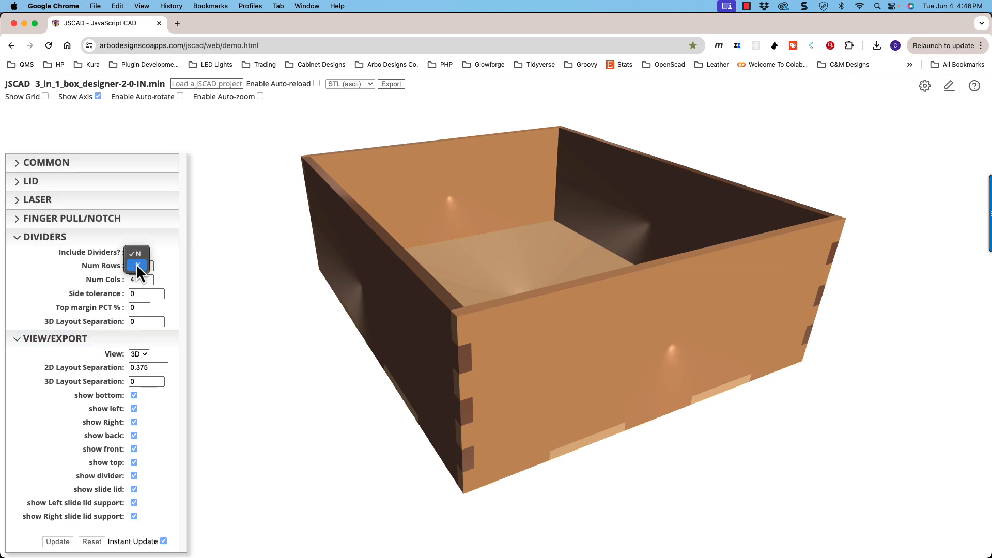
{"action": "left_click", "coordinate": [135, 265]}
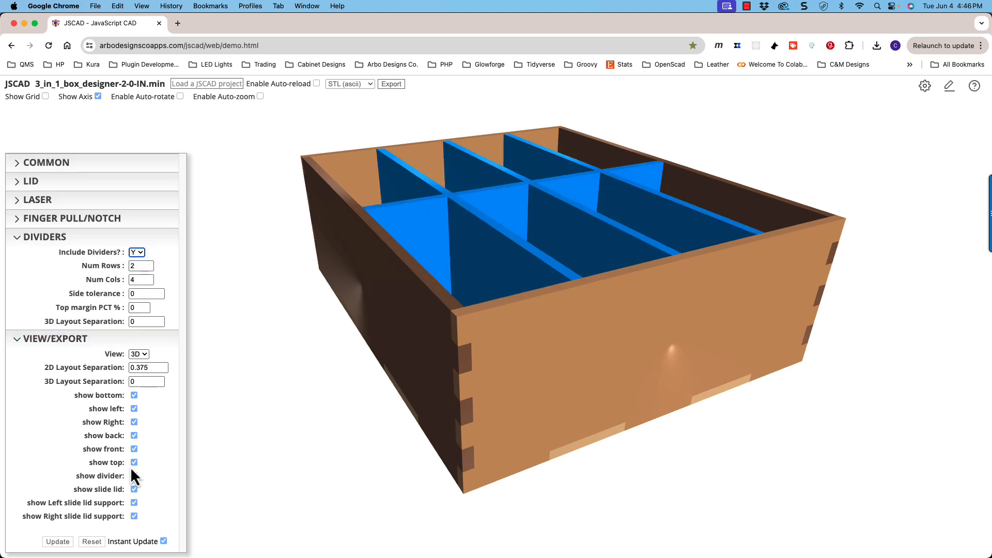
{"action": "left_click", "coordinate": [135, 476]}
{"action": "left_click", "coordinate": [134, 476]}
{"action": "left_click", "coordinate": [133, 478]}
{"action": "left_click", "coordinate": [133, 478]}
- Set the lid type to slide and view the lidded box from a lower front angle
{"action": "left_click", "coordinate": [52, 182]}
{"action": "left_click", "coordinate": [160, 156]}
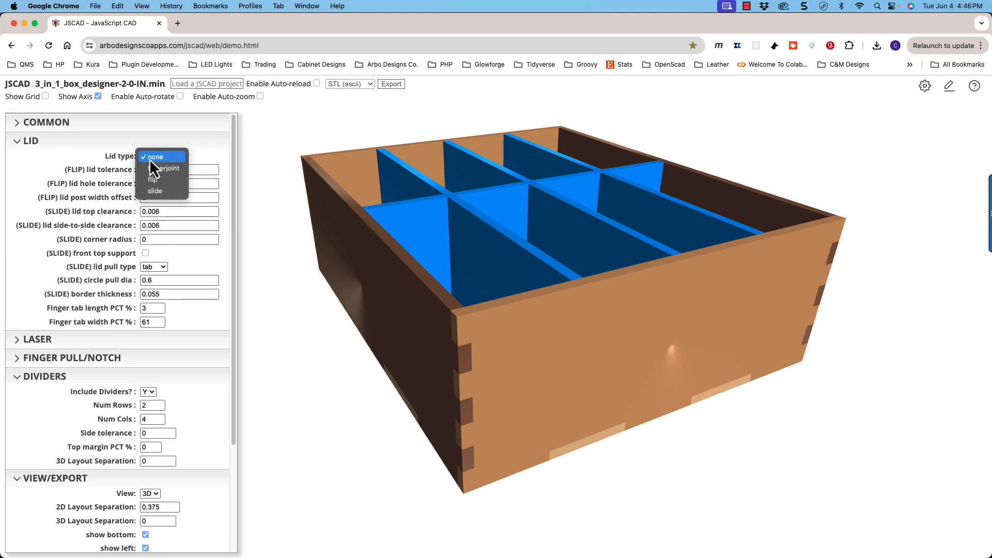
{"action": "left_click", "coordinate": [162, 191]}
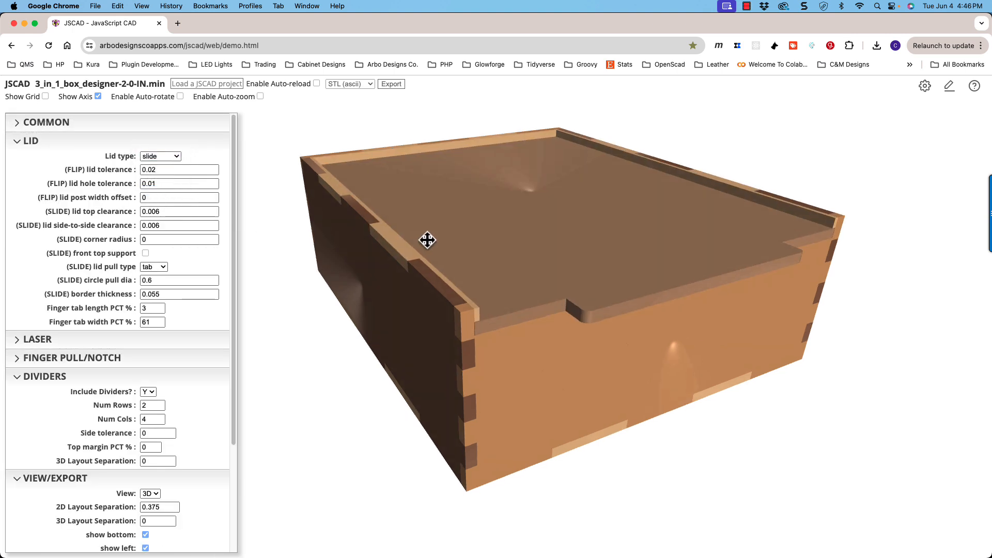
{"action": "mouse_move", "coordinate": [427, 237]}
{"action": "left_mouse_down"}
{"action": "mouse_move", "coordinate": [423, 223]}
{"action": "mouse_move", "coordinate": [421, 241]}
{"action": "left_mouse_up"}
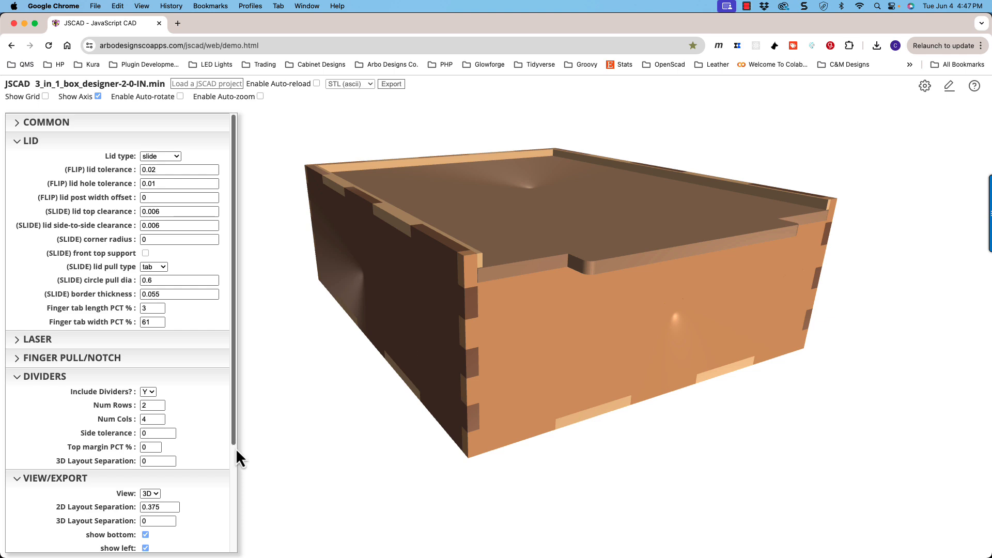
- Toggle the slide lid's visibility, leave it hidden, and inspect the dividers and lid supports from the front
{"action": "scroll", "coordinate": [233, 454], "scroll_direction": "down", "scroll_amount": 3}
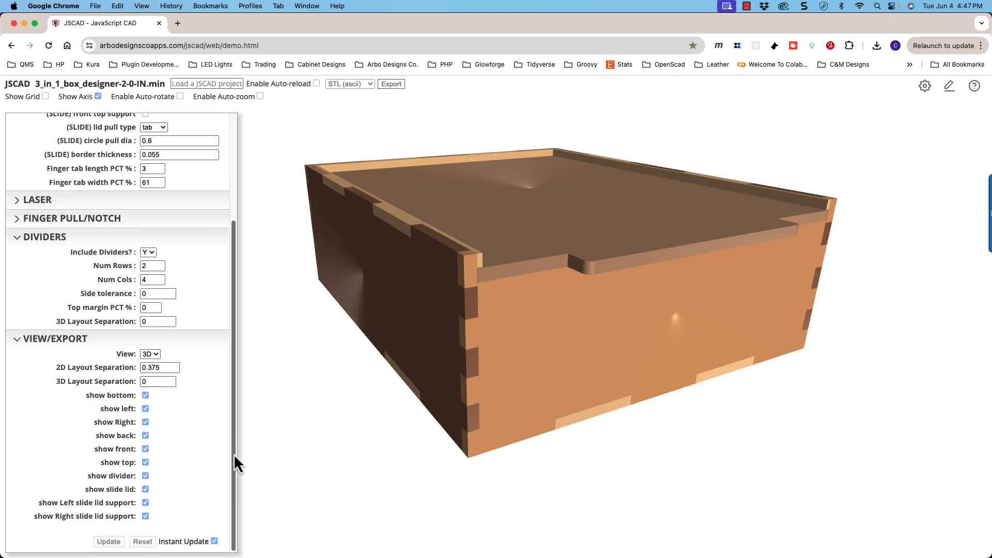
{"action": "left_click", "coordinate": [145, 489]}
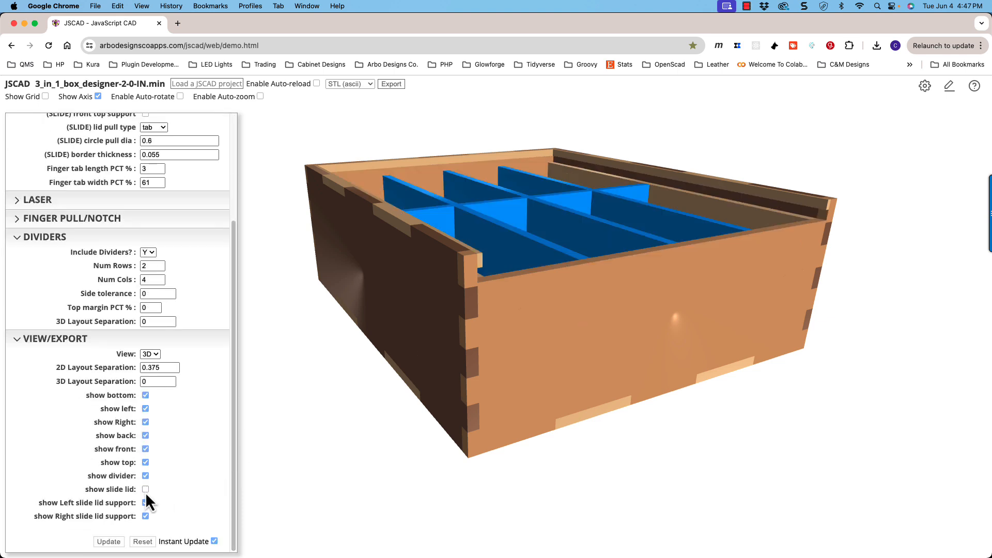
{"action": "left_click", "coordinate": [145, 491]}
{"action": "left_click", "coordinate": [145, 491]}
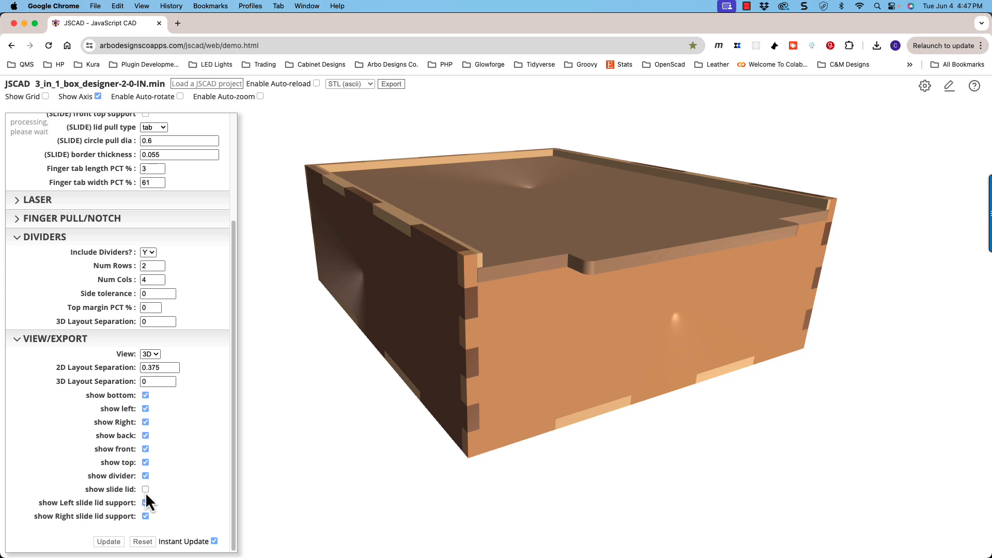
{"action": "left_click_drag", "start_coordinate": [434, 399], "coordinate": [581, 292]}
{"action": "left_click_drag", "start_coordinate": [559, 296], "coordinate": [414, 281]}
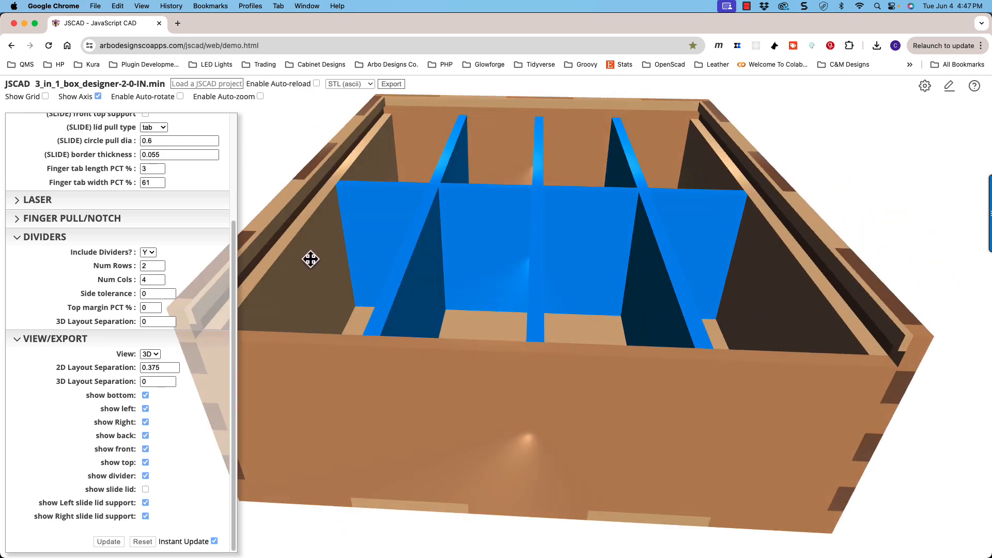
{"action": "left_click_drag", "start_coordinate": [316, 272], "coordinate": [420, 288]}
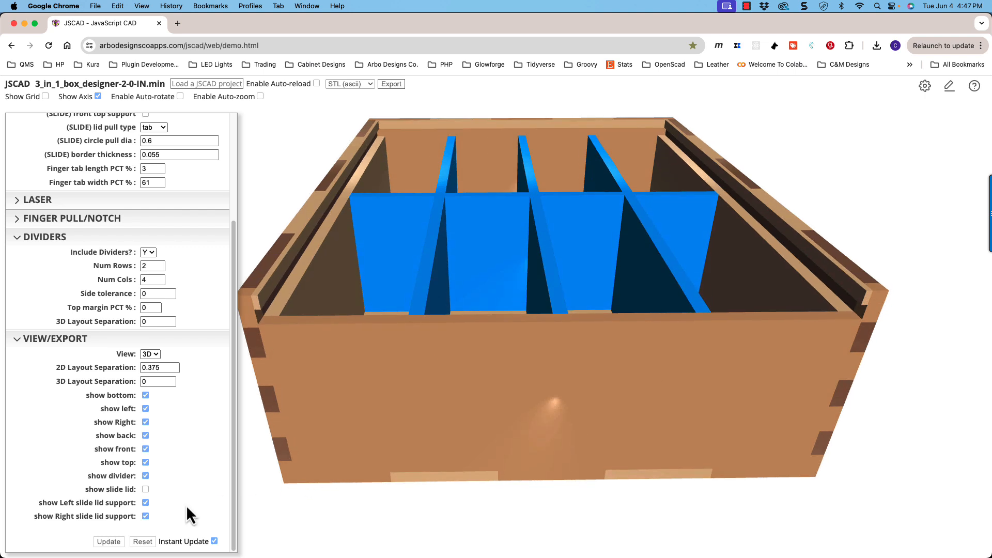
{"action": "left_click", "coordinate": [145, 489]}
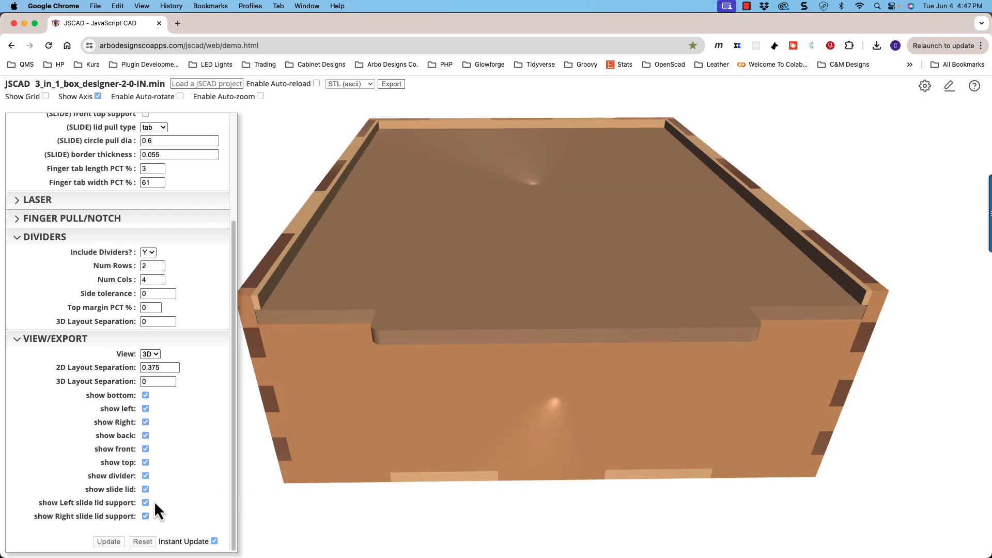
{"action": "left_click", "coordinate": [145, 489]}
{"action": "left_click_drag", "start_coordinate": [456, 335], "coordinate": [415, 330]}
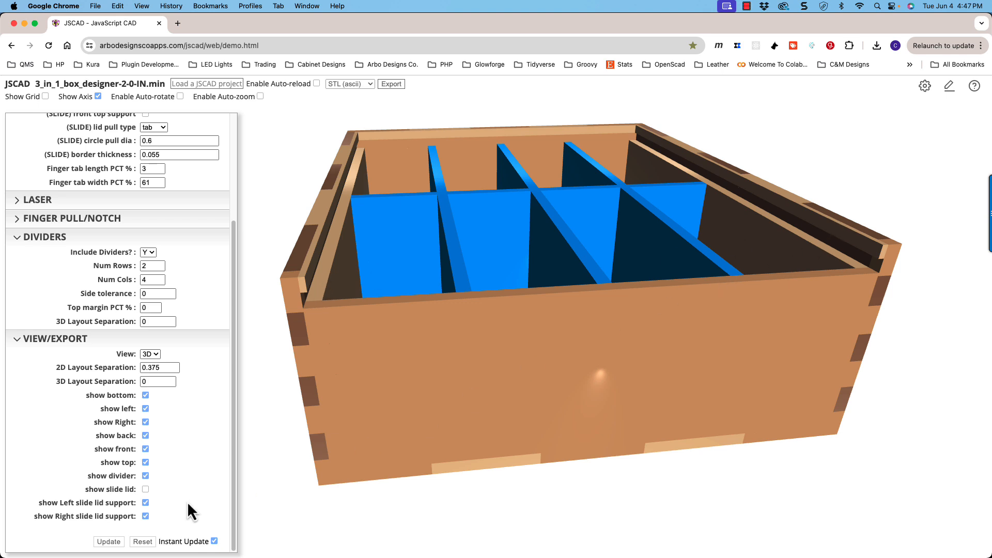
- Hide and restore the left and right slide lid supports in turn, and show the slide lid again
{"action": "left_click", "coordinate": [146, 505]}
{"action": "left_click", "coordinate": [145, 505]}
{"action": "left_click", "coordinate": [145, 516]}
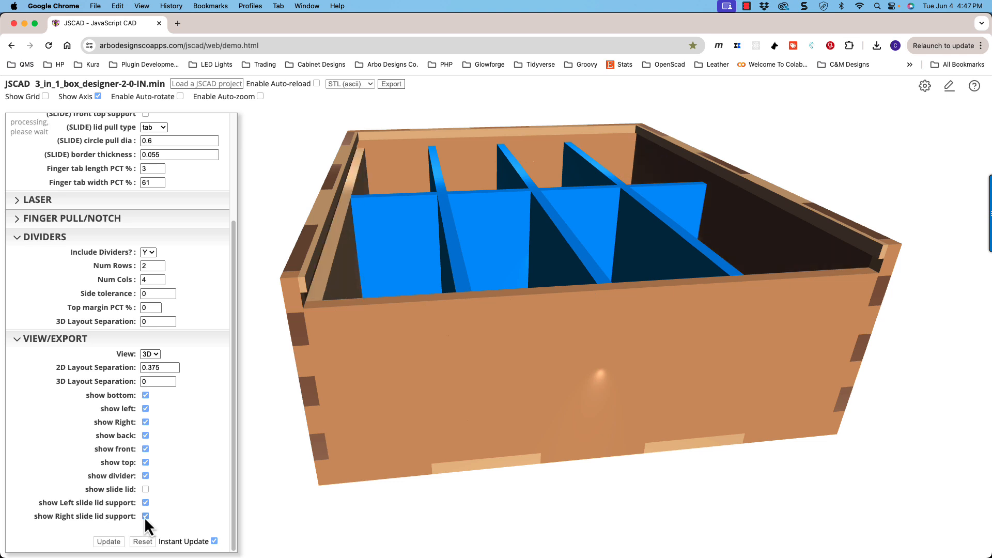
{"action": "left_click", "coordinate": [145, 516]}
{"action": "left_click", "coordinate": [144, 488]}
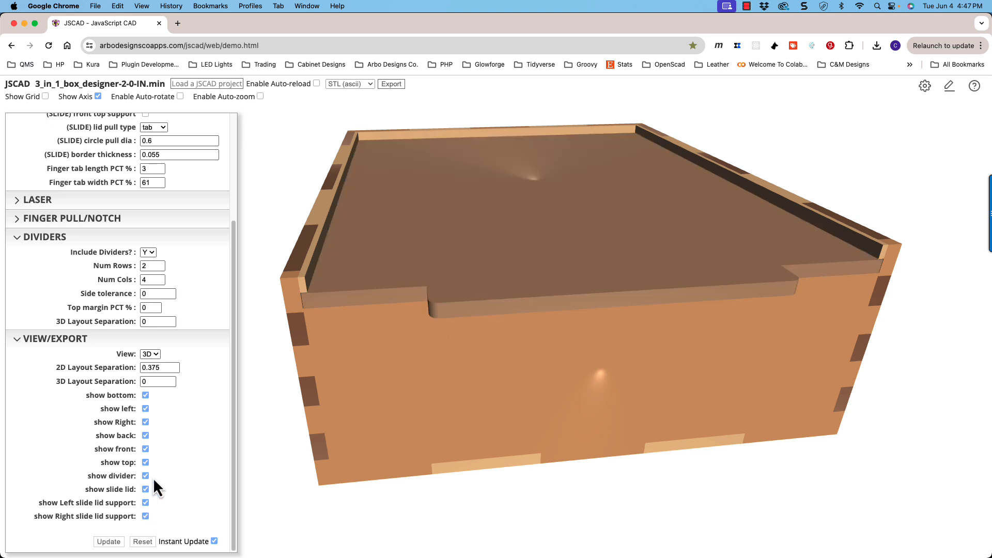
- Hide the left panel, inspect the exposed lid support and finger joints, and show the panel again
{"action": "left_click_drag", "start_coordinate": [251, 441], "coordinate": [370, 420]}
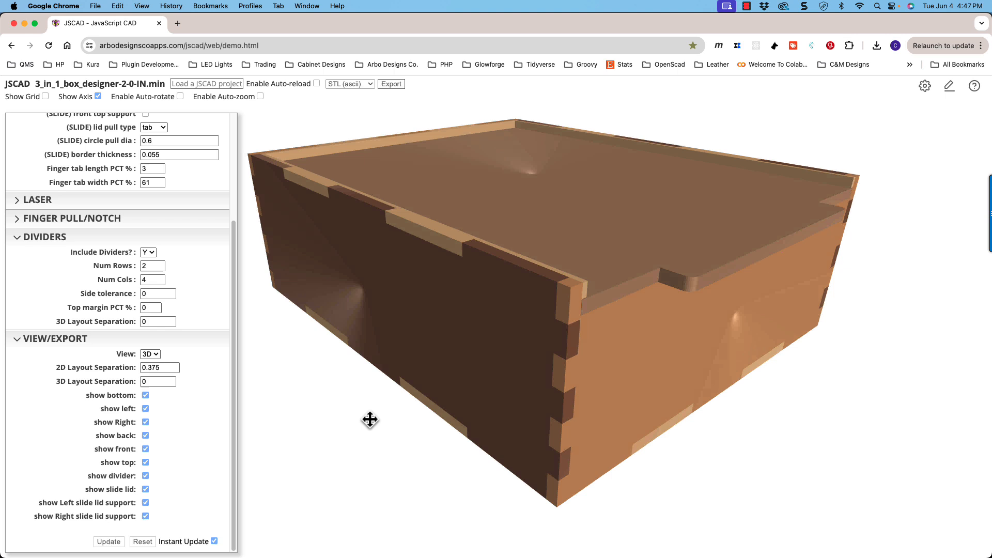
{"action": "left_click", "coordinate": [147, 411]}
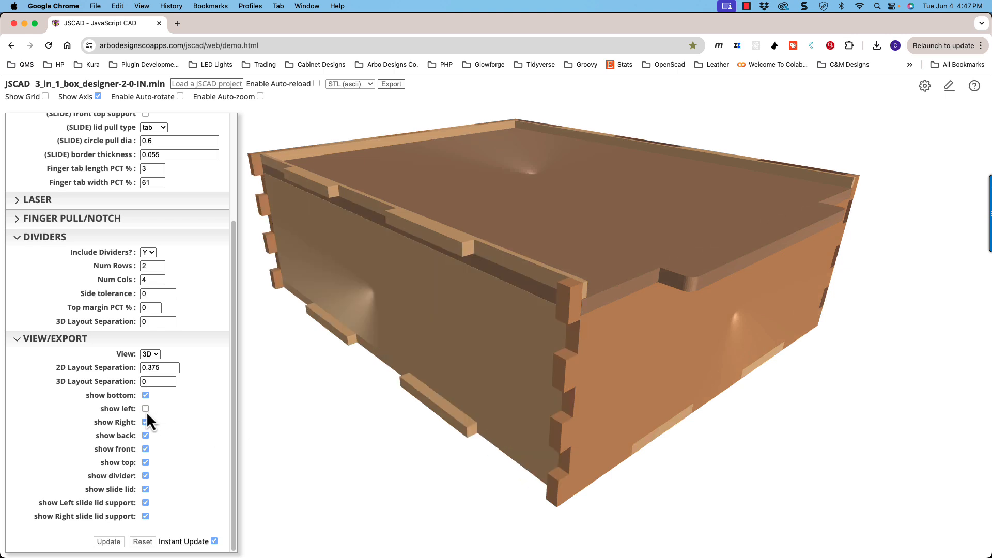
{"action": "left_click_drag", "start_coordinate": [412, 408], "coordinate": [444, 294]}
{"action": "left_click_drag", "start_coordinate": [547, 288], "coordinate": [516, 297]}
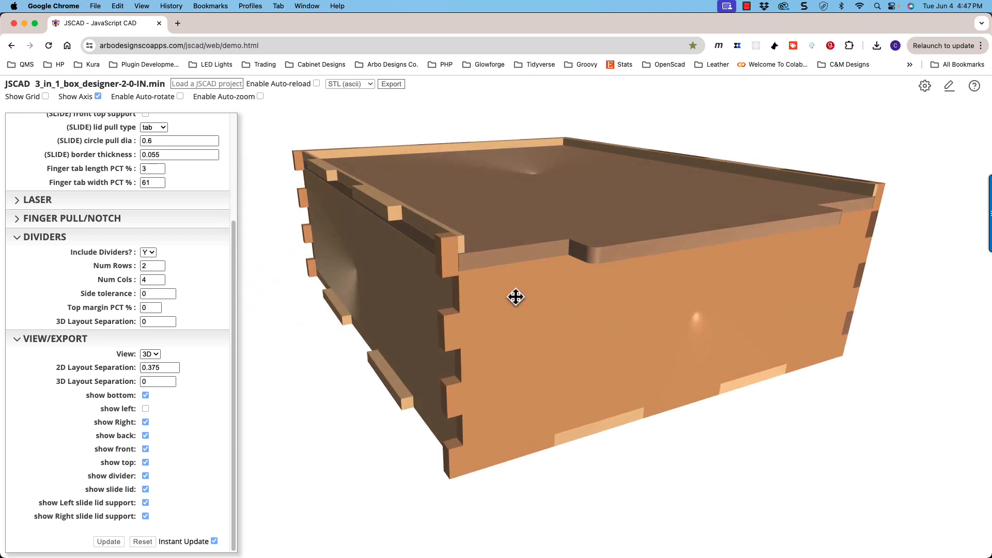
{"action": "left_click", "coordinate": [145, 408]}
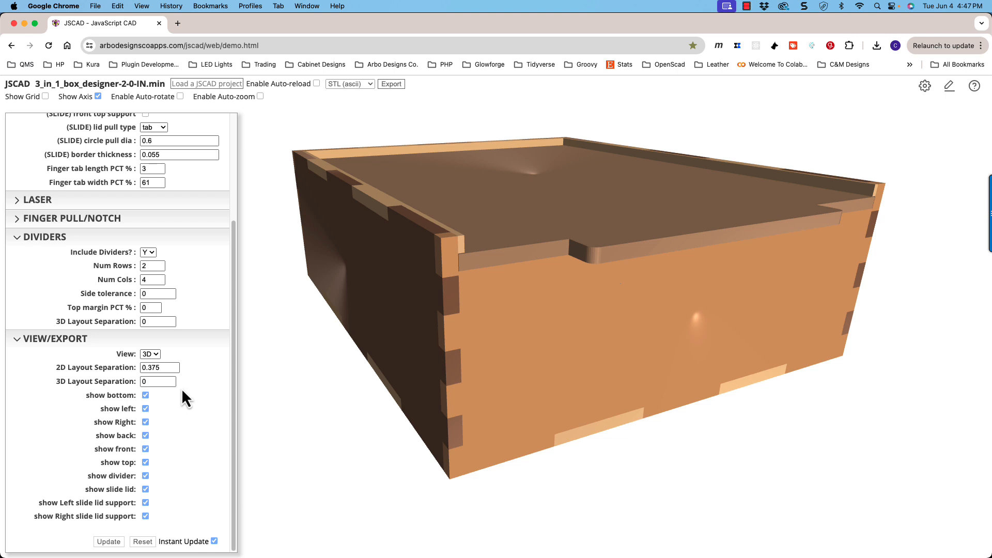
- Raise the box's 3D layout separation in increments to 1.5 and view the exploded panels from several angles
{"action": "left_click", "coordinate": [146, 382]}
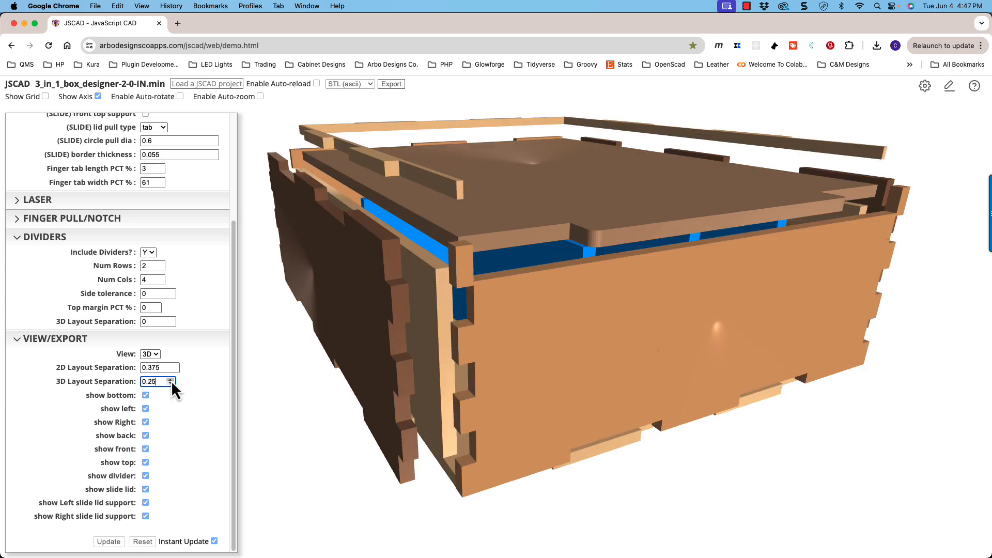
{"action": "left_click", "coordinate": [170, 379]}
{"action": "left_click", "coordinate": [170, 380]}
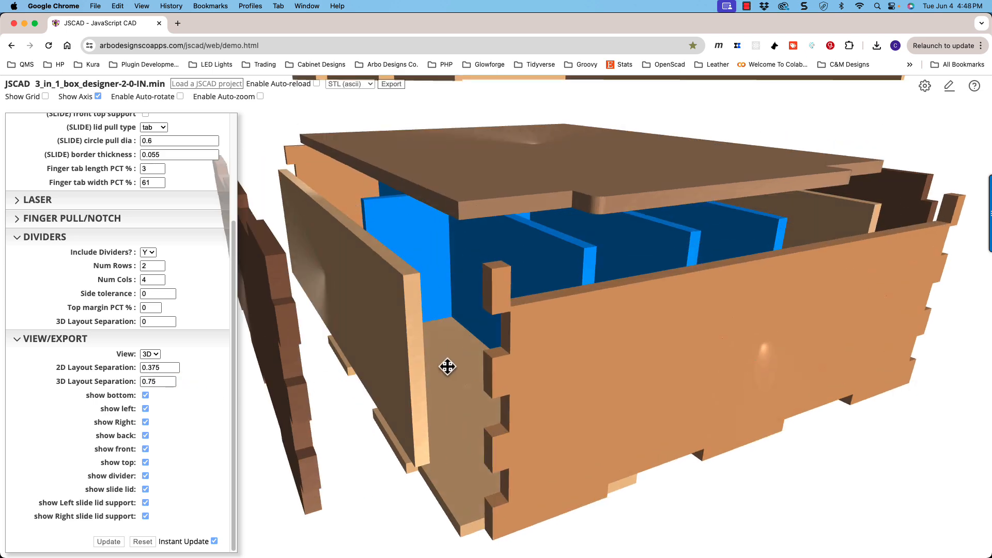
{"action": "left_click_drag", "start_coordinate": [448, 367], "coordinate": [545, 372]}
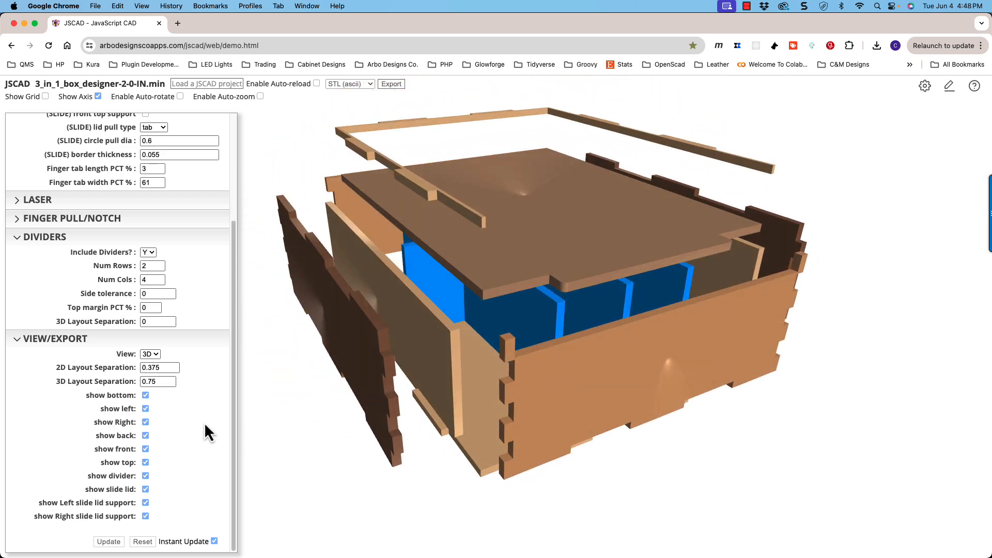
{"action": "left_click", "coordinate": [171, 380]}
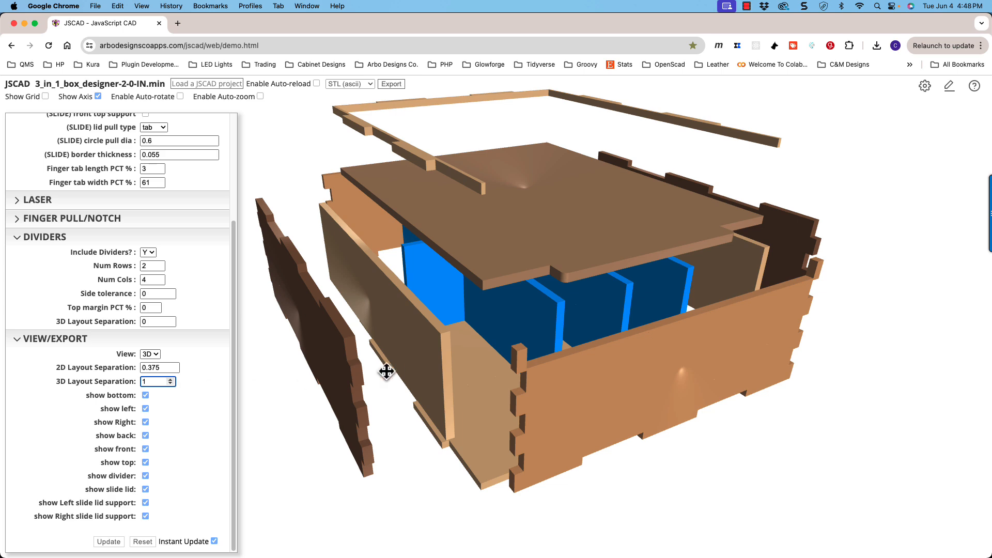
{"action": "left_click_drag", "start_coordinate": [387, 372], "coordinate": [561, 343]}
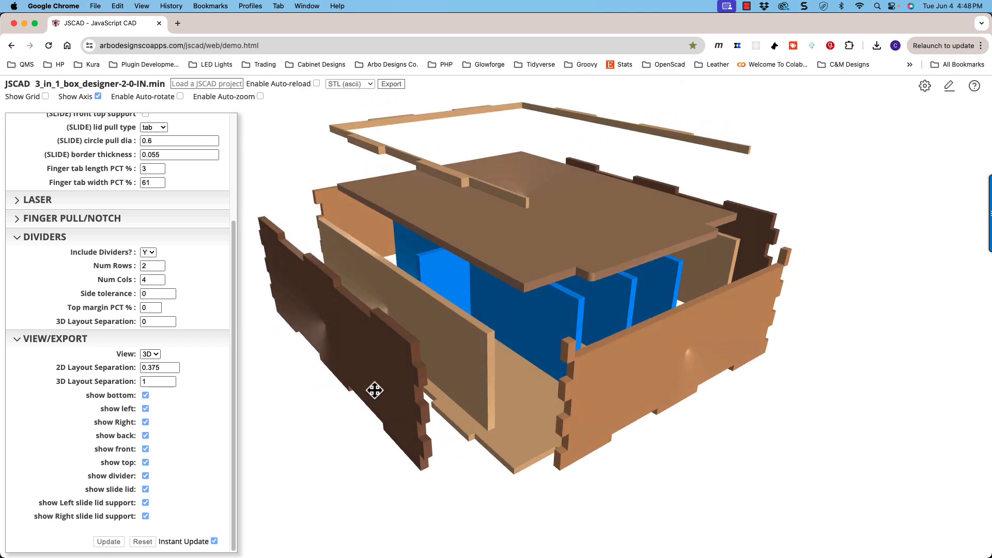
{"action": "left_click", "coordinate": [170, 379]}
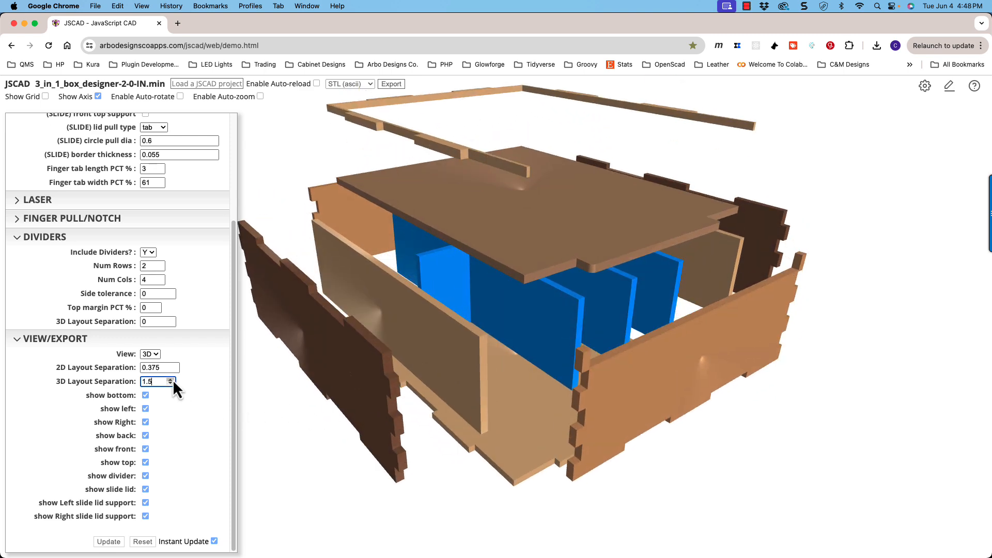
{"action": "left_click_drag", "start_coordinate": [493, 370], "coordinate": [251, 345]}
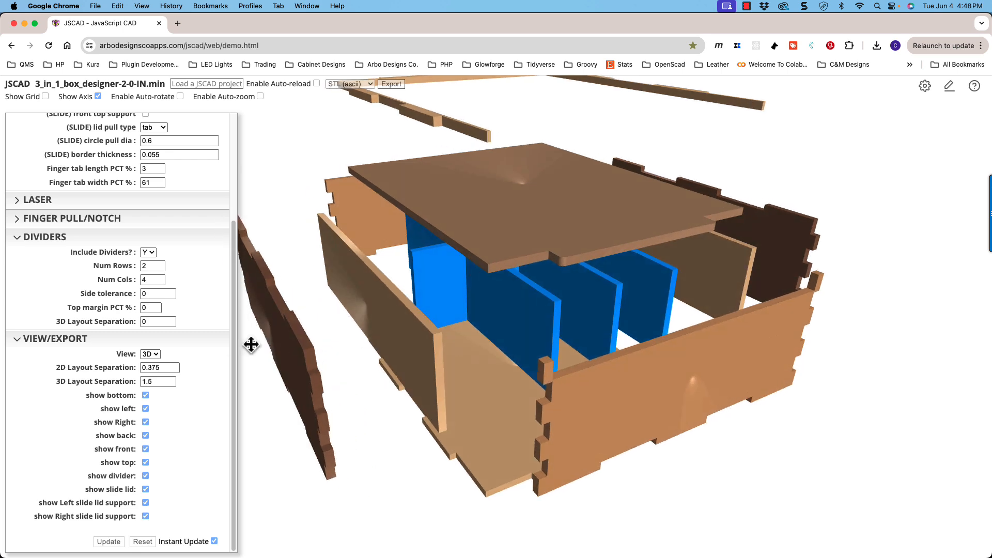
- Set the dividers' own 3D layout separation to 0.75 and view the separated divider pieces
{"action": "left_click", "coordinate": [169, 321]}
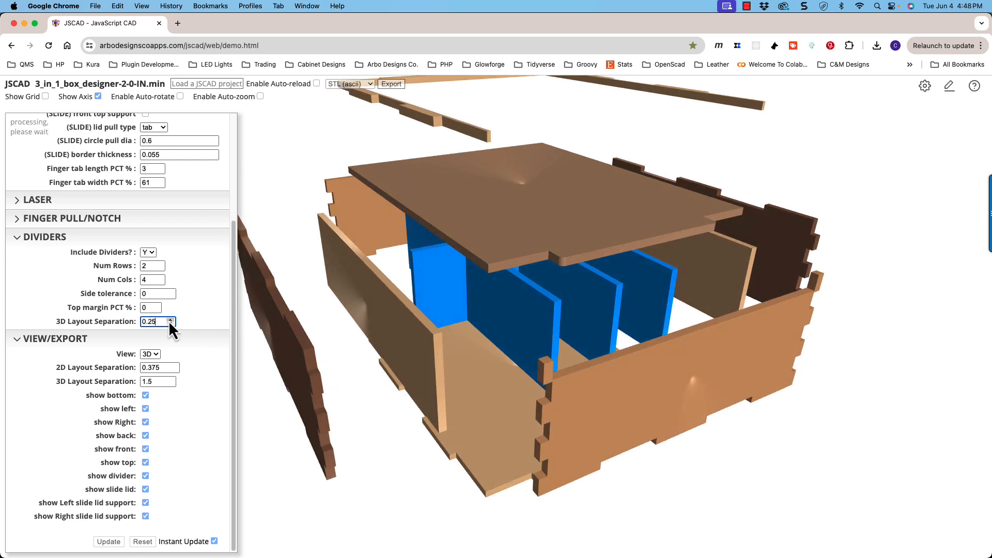
{"action": "left_click", "coordinate": [169, 321]}
{"action": "left_click", "coordinate": [169, 320]}
{"action": "left_click_drag", "start_coordinate": [501, 316], "coordinate": [534, 318]}
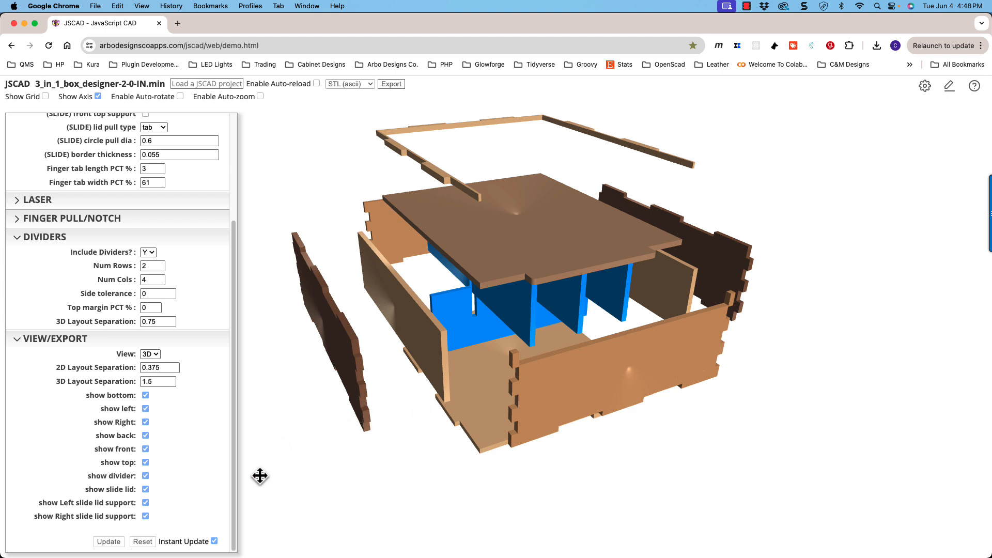
- Lower the box's overall 3D layout separation to 0 in increments
{"action": "mouse_move", "coordinate": [350, 445]}
{"action": "left_mouse_down"}
{"action": "mouse_move", "coordinate": [336, 426]}
{"action": "mouse_move", "coordinate": [317, 423]}
{"action": "mouse_move", "coordinate": [346, 428]}
{"action": "mouse_move", "coordinate": [340, 438]}
{"action": "left_mouse_up"}
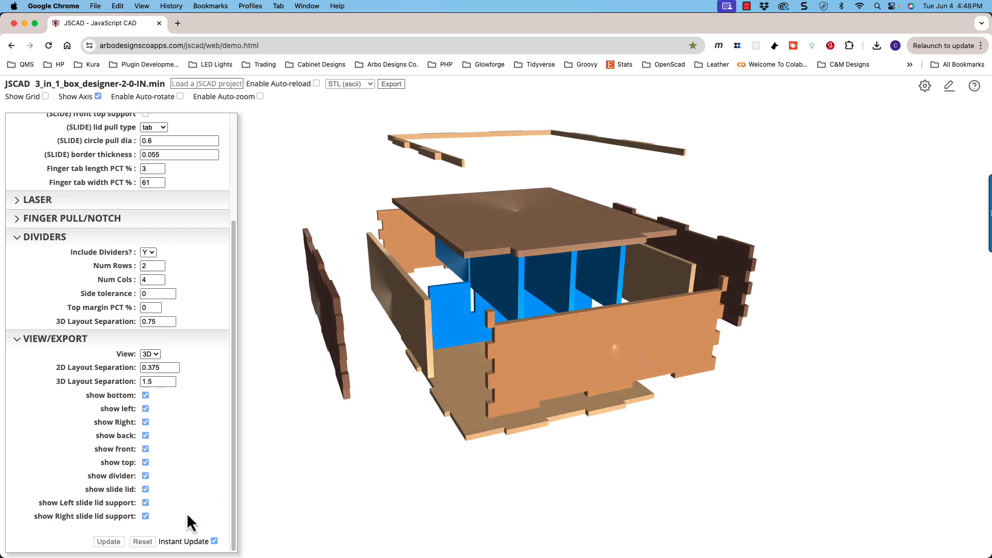
{"action": "left_click", "coordinate": [170, 384]}
{"action": "left_click", "coordinate": [170, 383]}
{"action": "left_click", "coordinate": [171, 383]}
{"action": "left_click", "coordinate": [170, 383]}
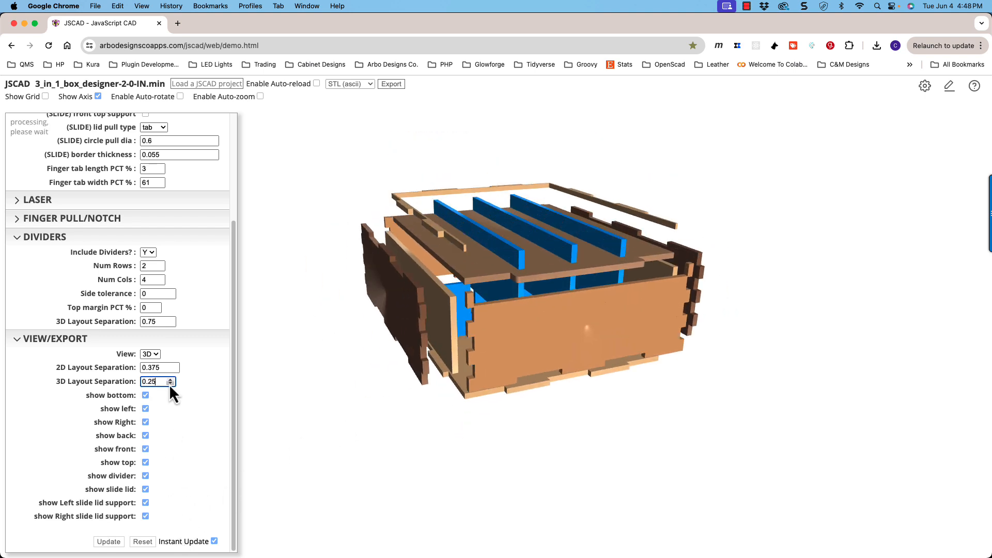
{"action": "left_click", "coordinate": [170, 383]}
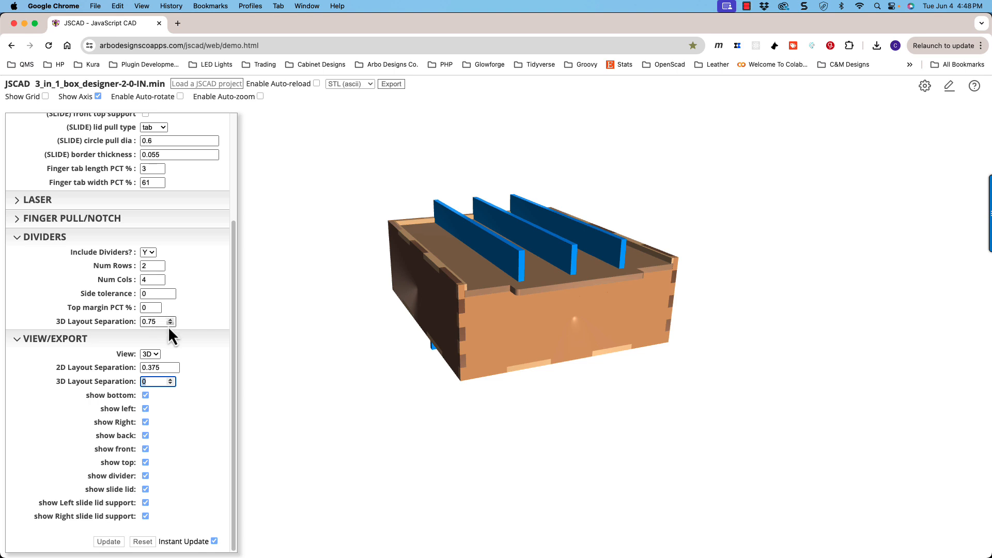
- Set the dividers' 3D layout separation to 0 and view the assembled box
{"action": "left_click", "coordinate": [170, 324]}
{"action": "left_click", "coordinate": [170, 324]}
{"action": "left_click", "coordinate": [171, 325]}
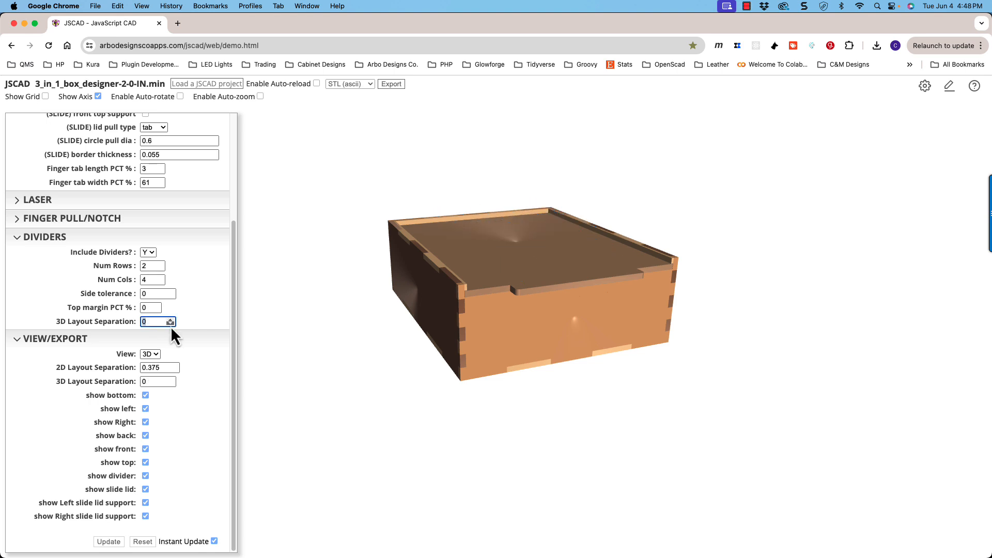
{"action": "left_click_drag", "start_coordinate": [397, 334], "coordinate": [417, 343]}
{"action": "scroll", "coordinate": [418, 340], "scroll_direction": "up", "scroll_amount": 5}
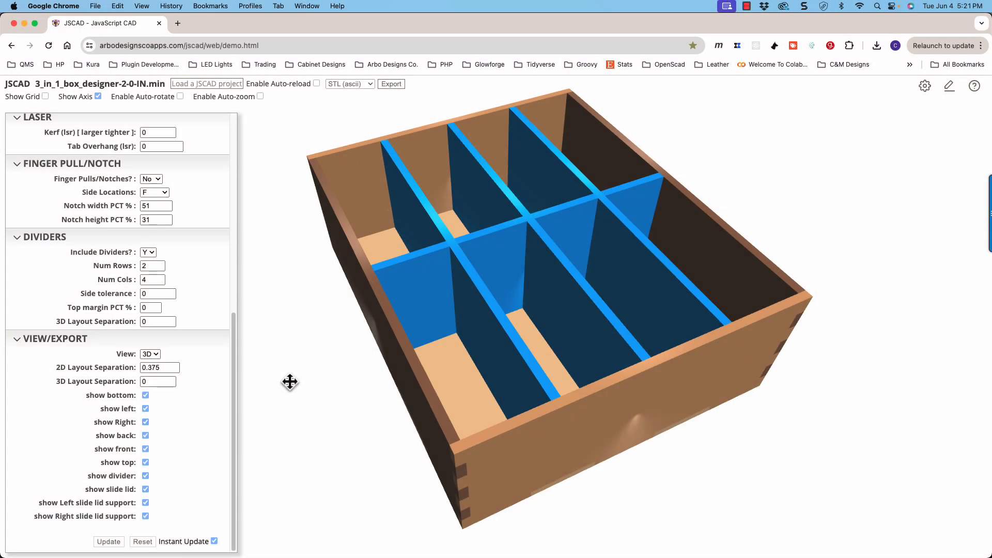
- Switch the divided box without a lid to the 2D view and inspect the complete flat panel layout
{"action": "left_click_drag", "start_coordinate": [313, 375], "coordinate": [353, 354]}
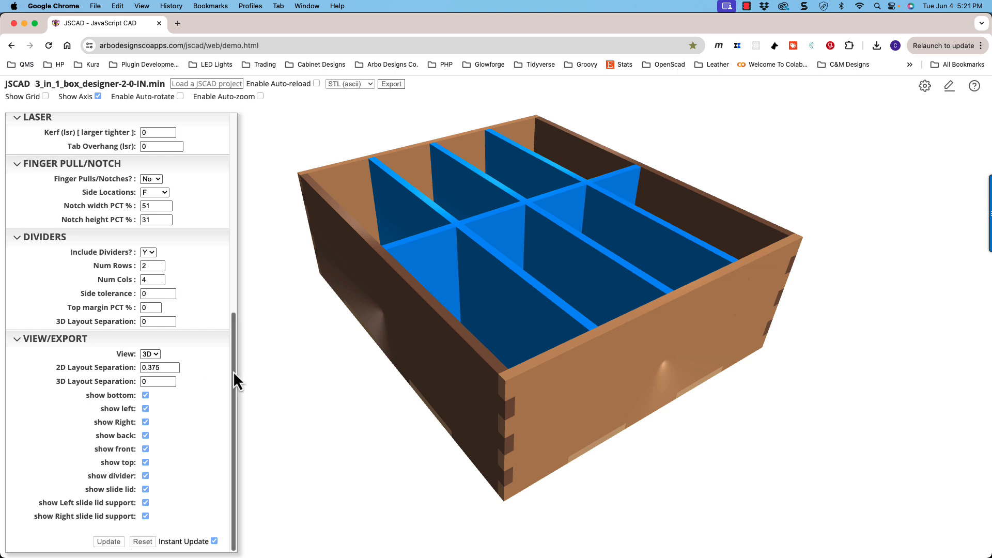
{"action": "left_click", "coordinate": [66, 347]}
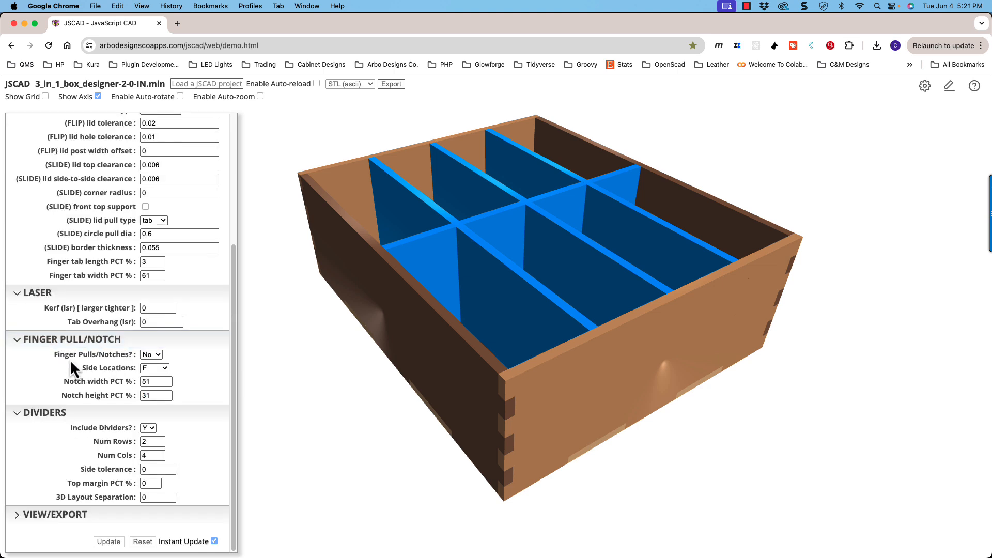
{"action": "left_click", "coordinate": [70, 515]}
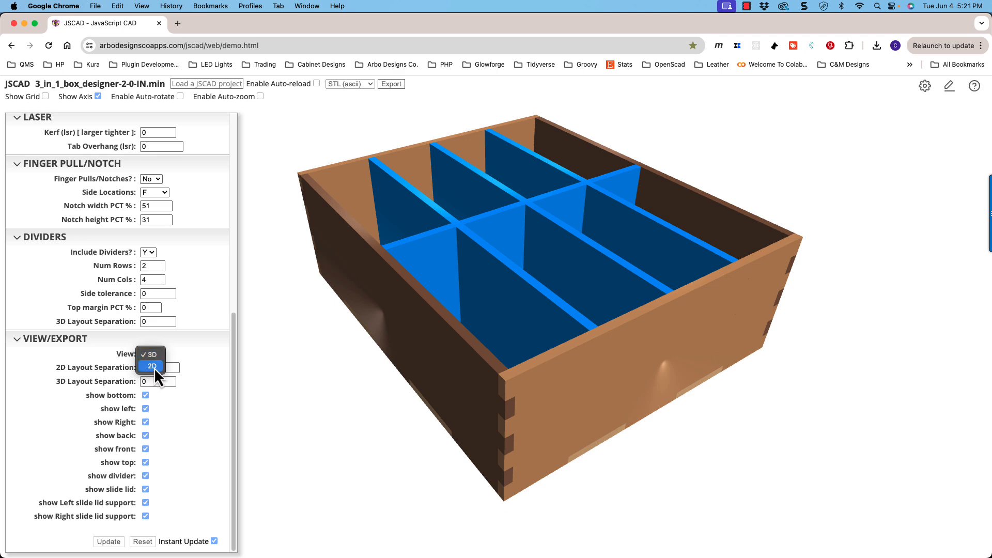
{"action": "left_click", "coordinate": [152, 365]}
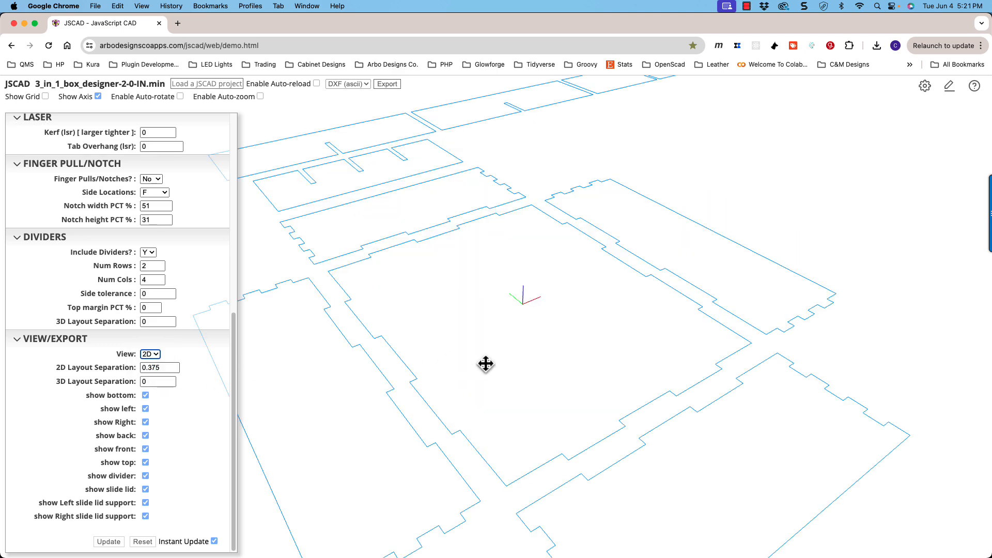
{"action": "scroll", "coordinate": [557, 381], "scroll_direction": "up", "scroll_amount": 3}
{"action": "left_click_drag", "start_coordinate": [557, 381], "coordinate": [563, 321]}
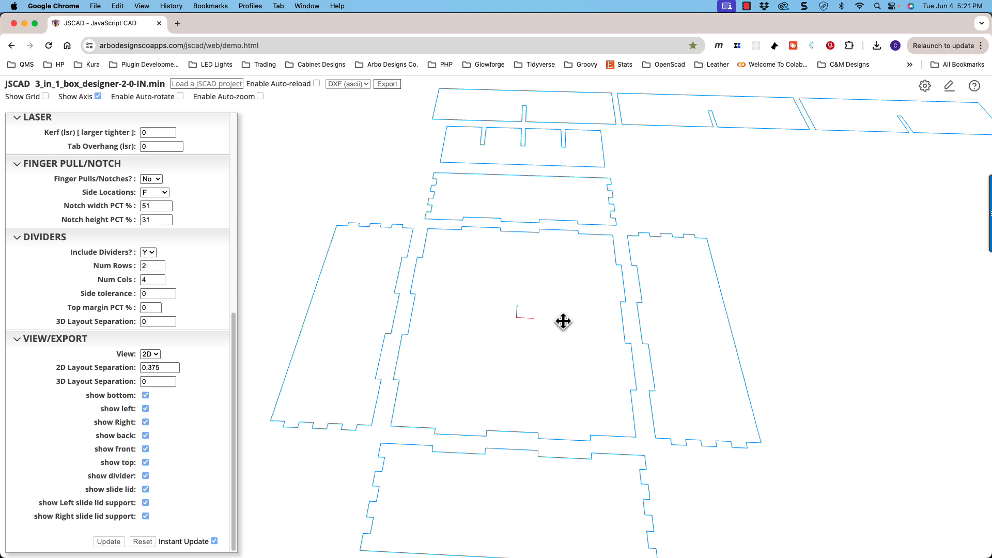
{"action": "scroll", "coordinate": [565, 325], "scroll_direction": "down", "scroll_amount": 5}
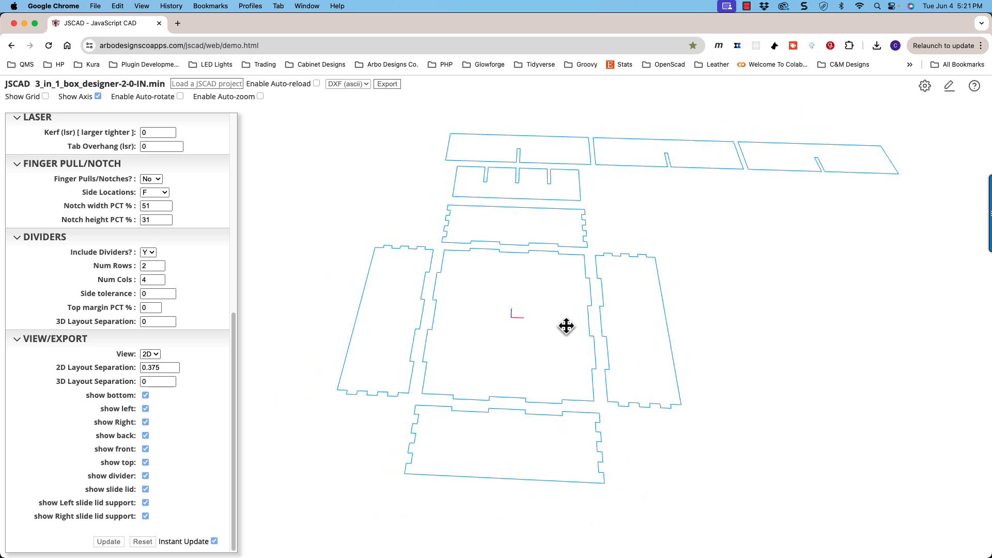
- Export the 2D panel layout in SVG format and open the downloaded file
{"action": "left_click", "coordinate": [345, 84]}
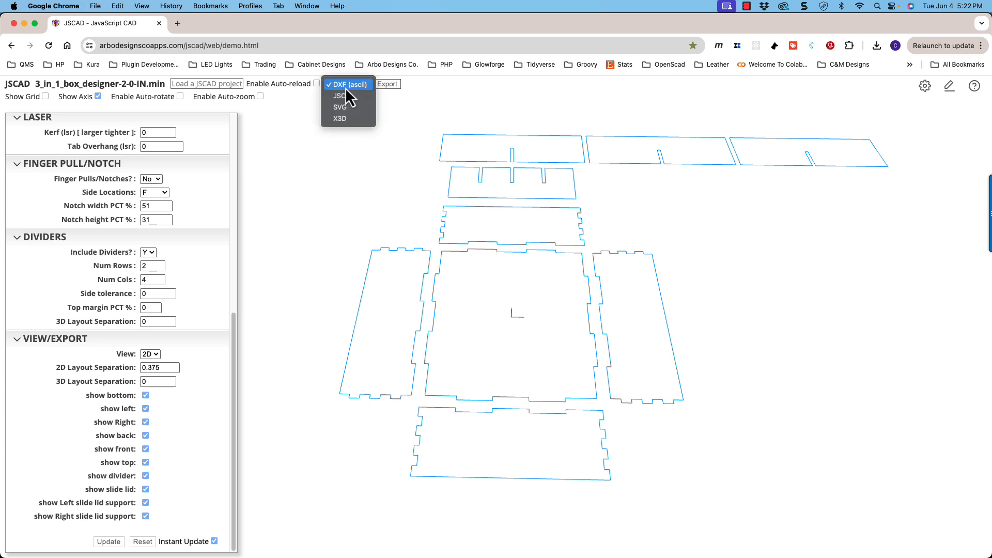
{"action": "left_click", "coordinate": [354, 110]}
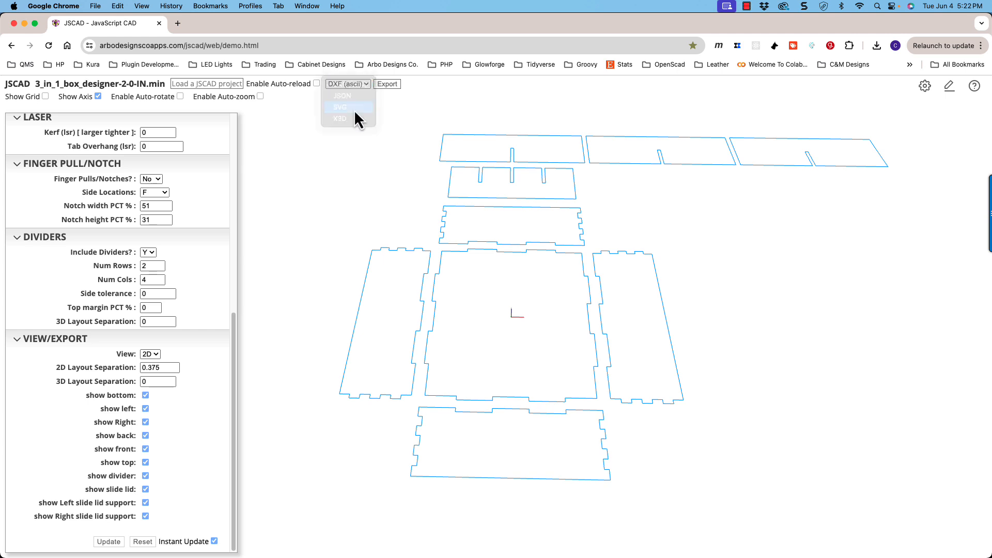
{"action": "left_click", "coordinate": [391, 84]}
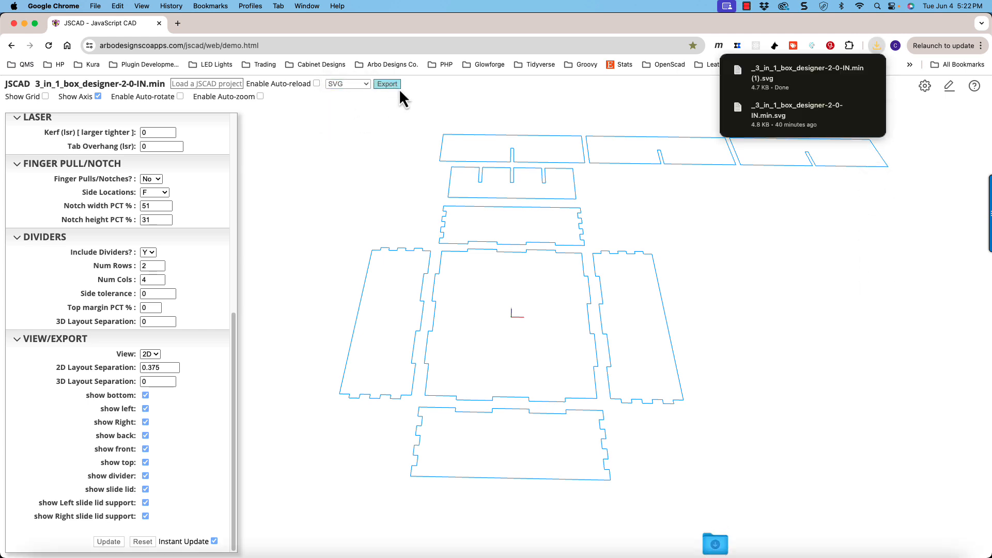
{"action": "left_click", "coordinate": [850, 70]}
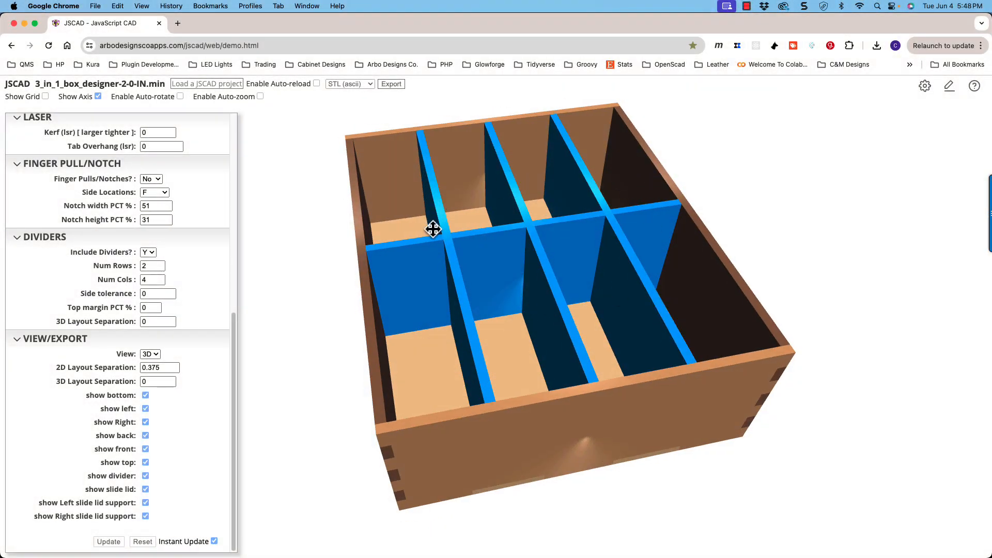
- Open the browser's developer tools and display the Console messages for the divided box
{"action": "left_click_drag", "start_coordinate": [434, 295], "coordinate": [403, 122]}
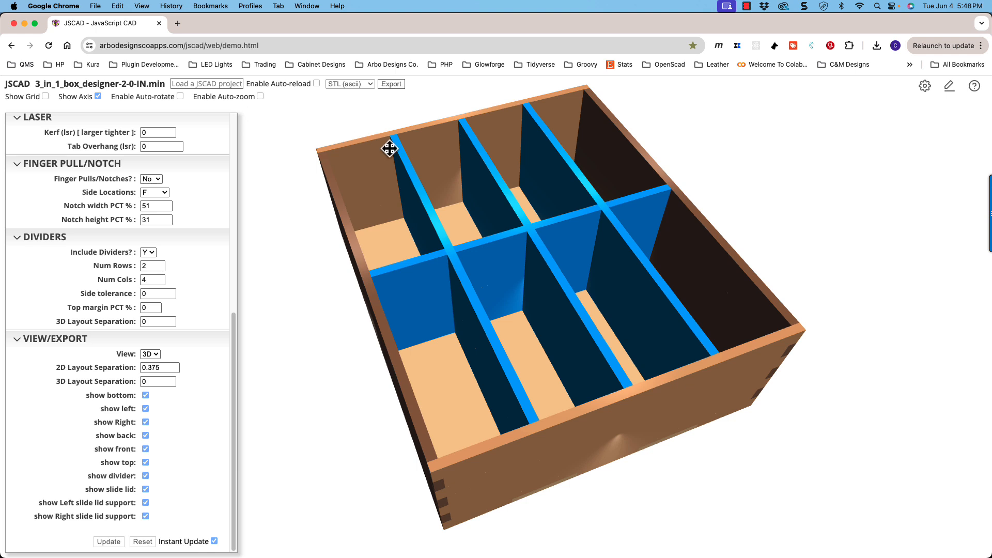
{"action": "left_click_drag", "start_coordinate": [489, 177], "coordinate": [512, 184]}
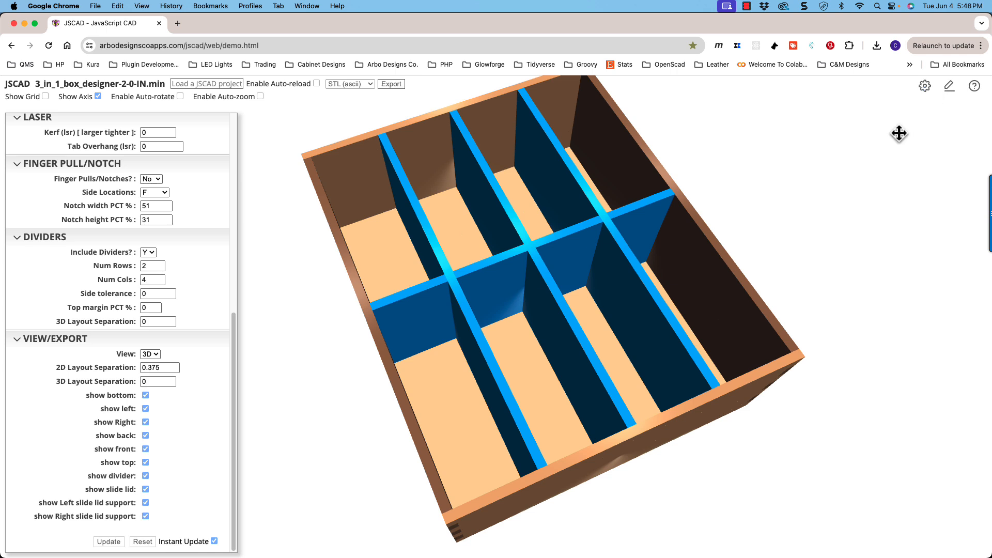
{"action": "left_click", "coordinate": [981, 49]}
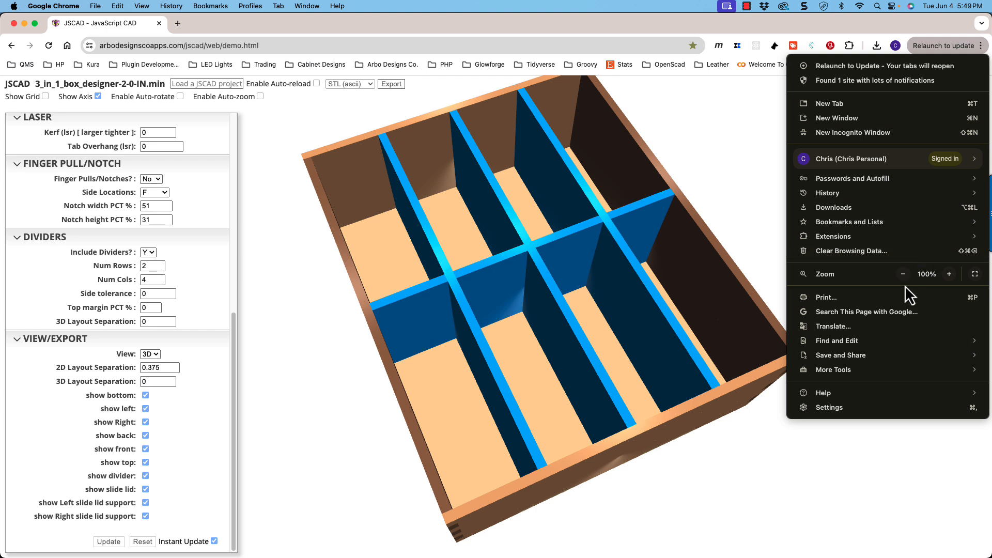
{"action": "mouse_move", "coordinate": [894, 368]}
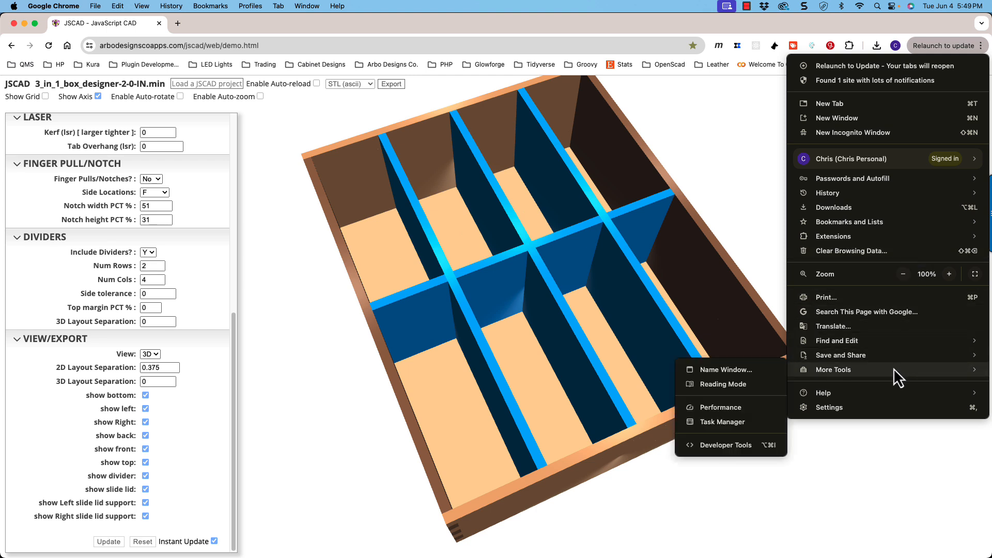
{"action": "left_click", "coordinate": [739, 450]}
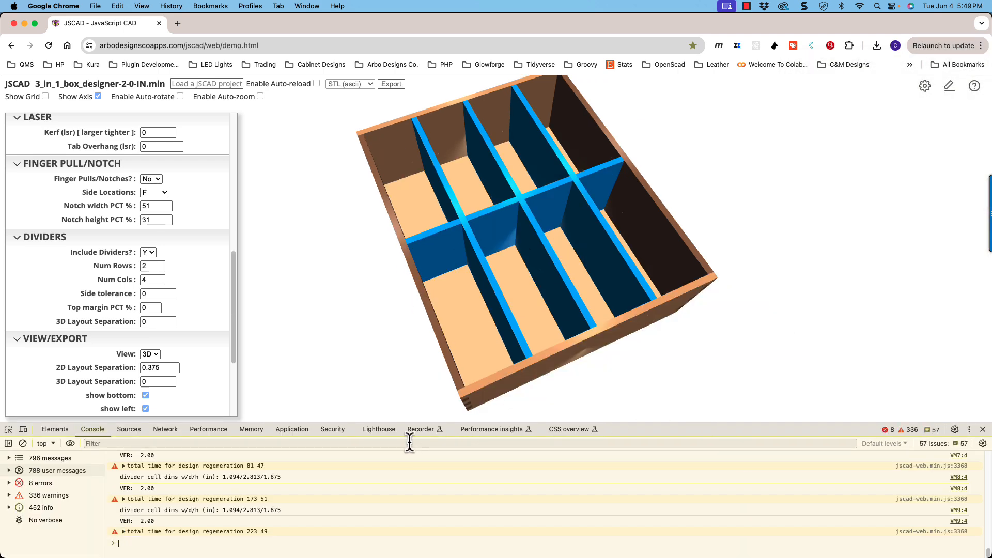
{"action": "left_click", "coordinate": [166, 429]}
{"action": "left_click", "coordinate": [137, 431]}
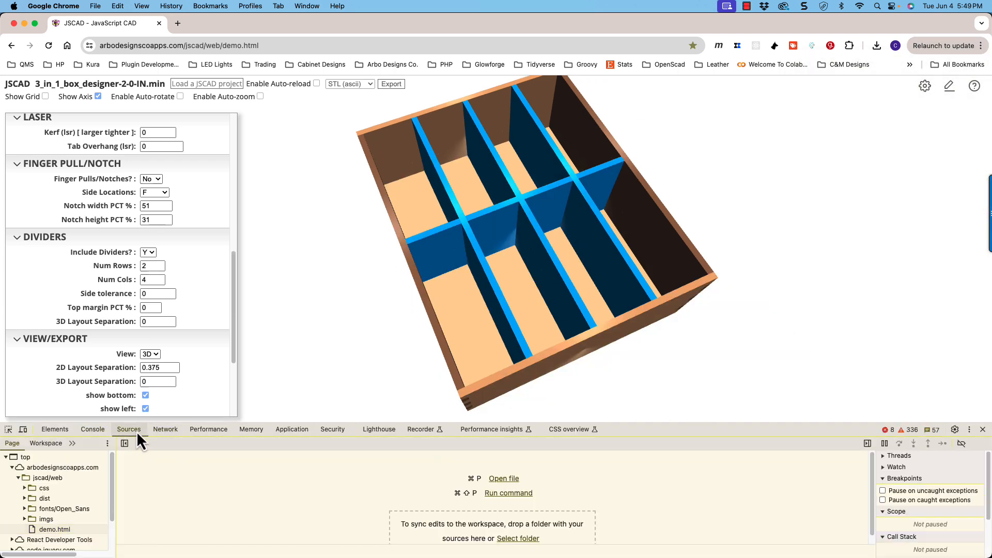
{"action": "left_click", "coordinate": [96, 432]}
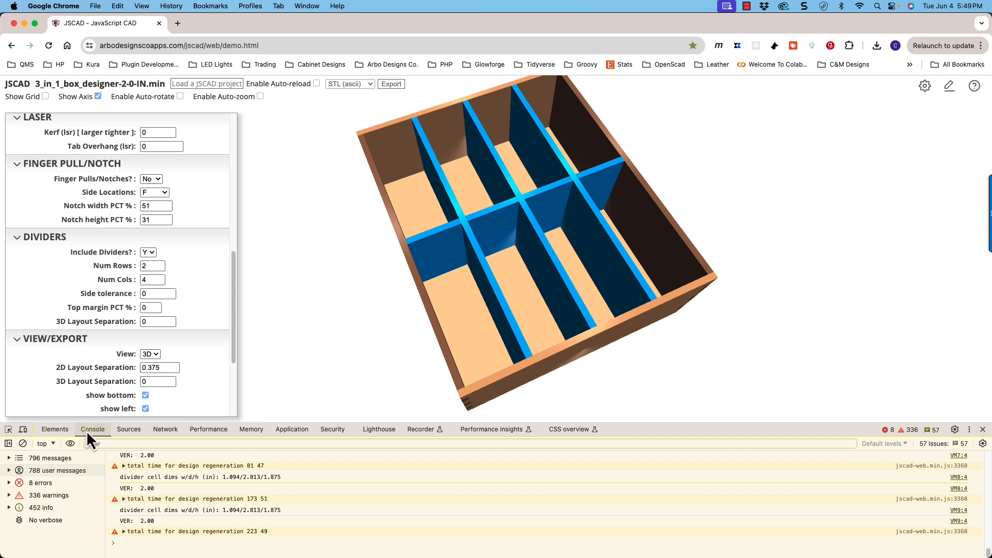
- Read the divider cell width, depth and height in the console and compare them with the box compartments from several angles
{"action": "left_click_drag", "start_coordinate": [434, 326], "coordinate": [443, 310]}
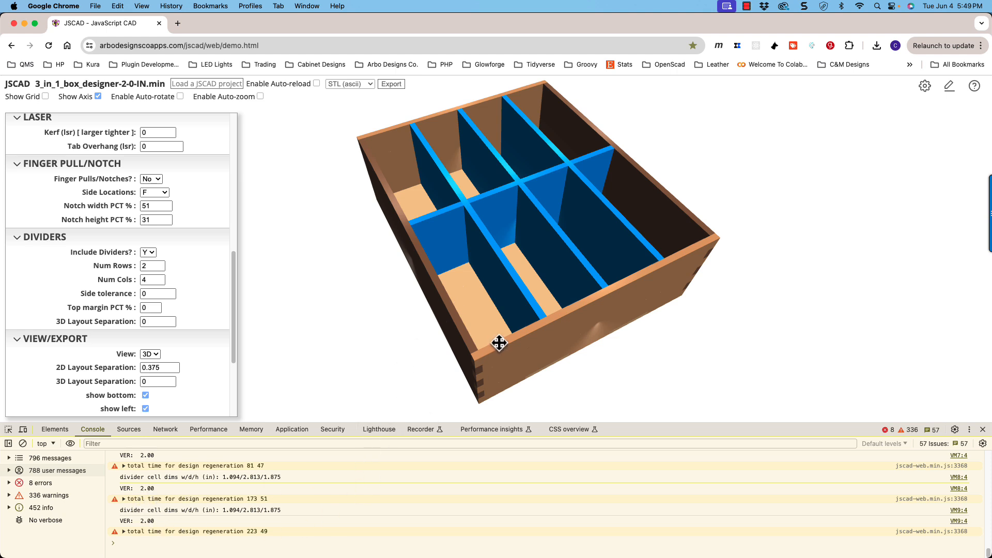
{"action": "left_click_drag", "start_coordinate": [499, 343], "coordinate": [467, 312]}
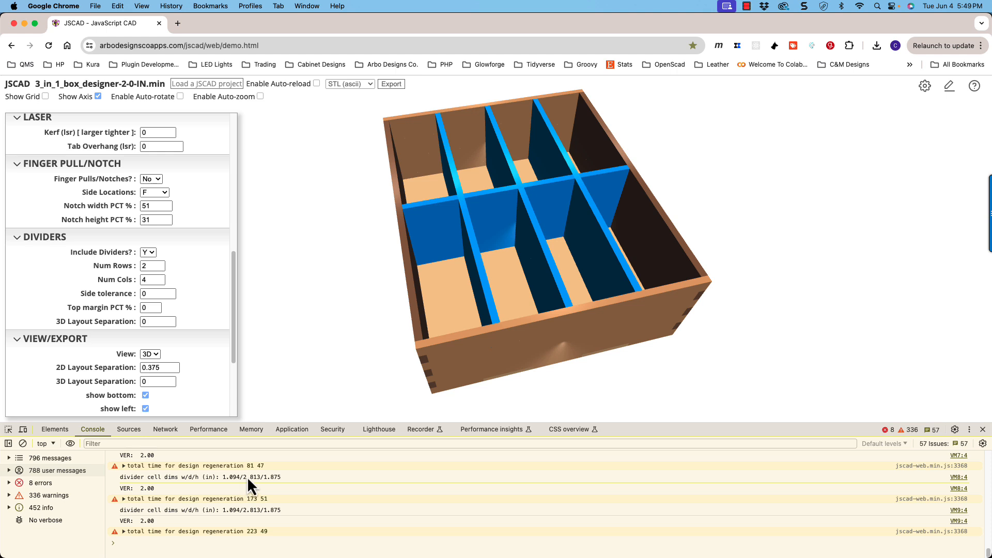
{"action": "left_click_drag", "start_coordinate": [474, 337], "coordinate": [467, 336]}
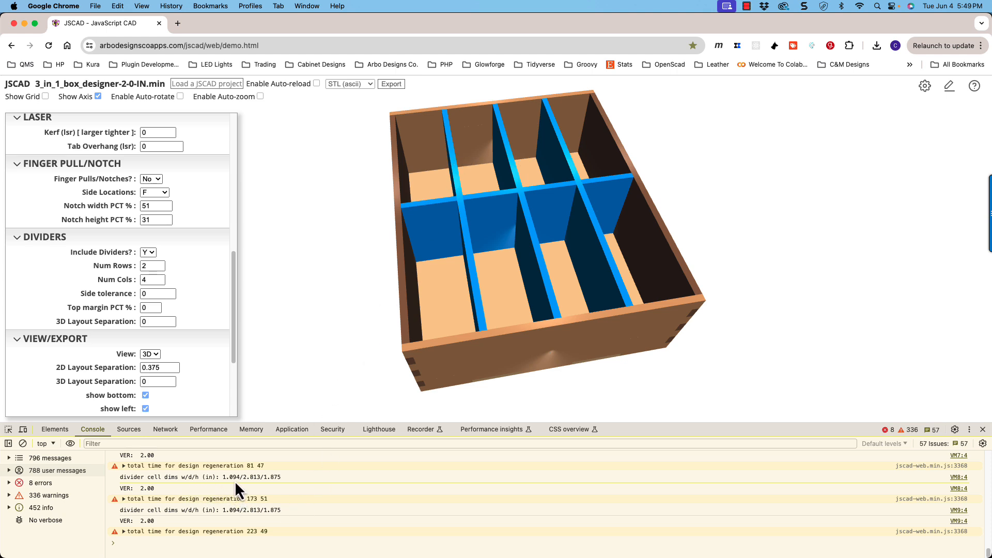
{"action": "left_click_drag", "start_coordinate": [448, 315], "coordinate": [403, 327]}
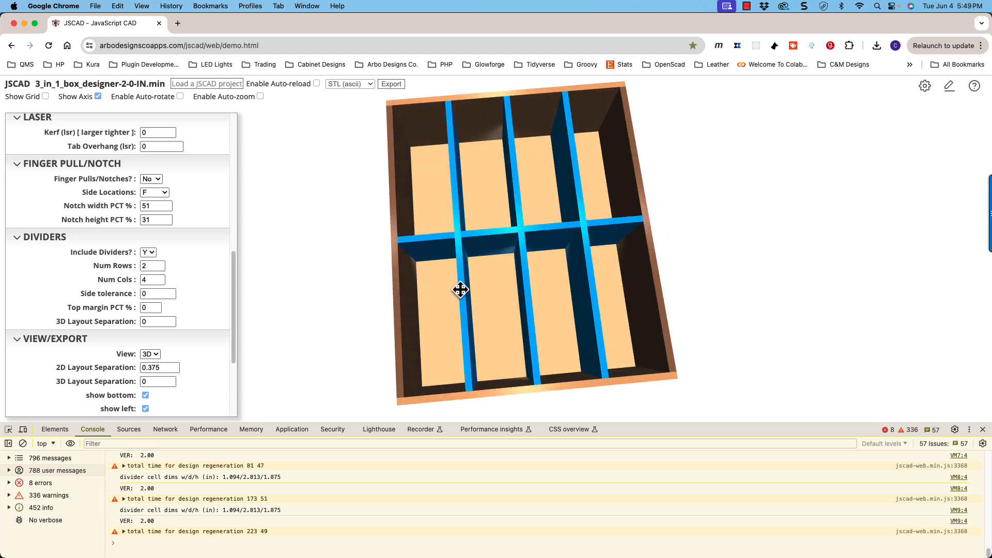
{"action": "mouse_move", "coordinate": [460, 290]}
{"action": "left_mouse_down"}
{"action": "mouse_move", "coordinate": [468, 255]}
{"action": "mouse_move", "coordinate": [459, 280]}
{"action": "left_mouse_up"}
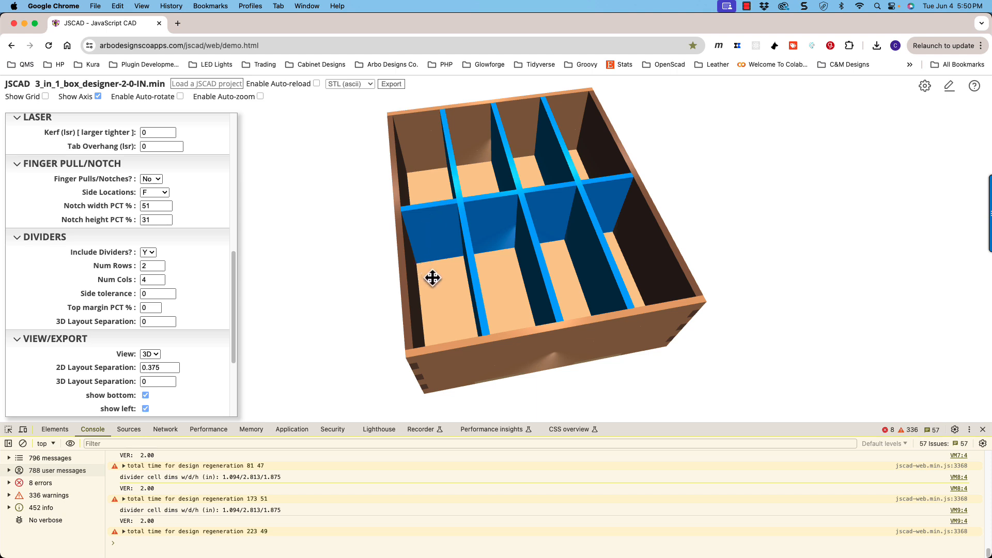
{"action": "left_click_drag", "start_coordinate": [434, 277], "coordinate": [444, 248]}
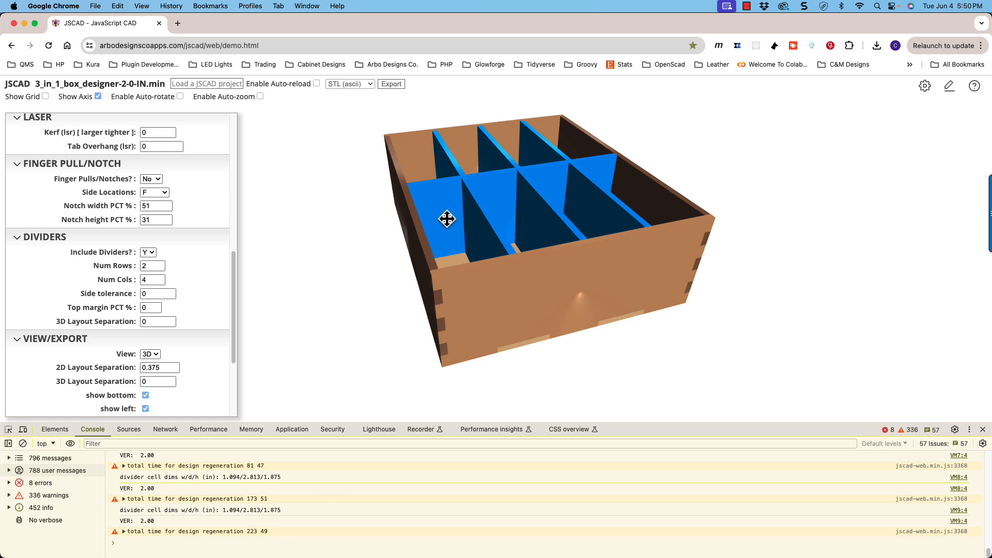
{"action": "left_click_drag", "start_coordinate": [447, 219], "coordinate": [451, 234]}
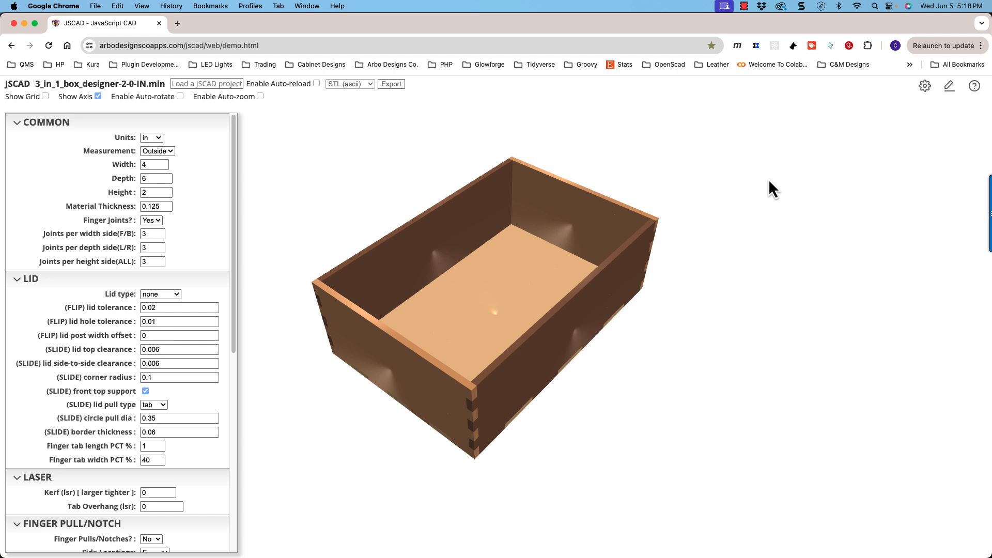
- Change the interface theme to Dark and close the settings
{"action": "left_click", "coordinate": [925, 86]}
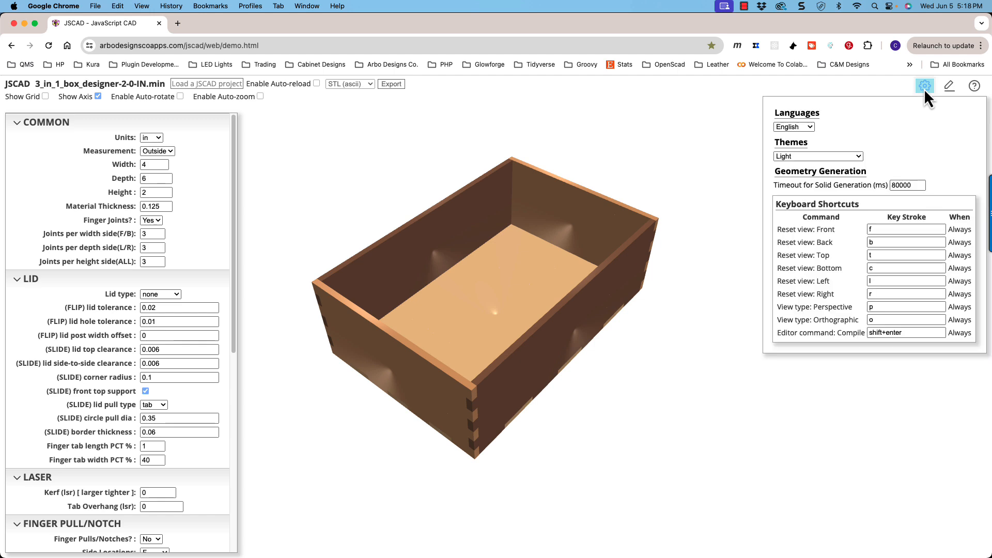
{"action": "left_click", "coordinate": [801, 155]}
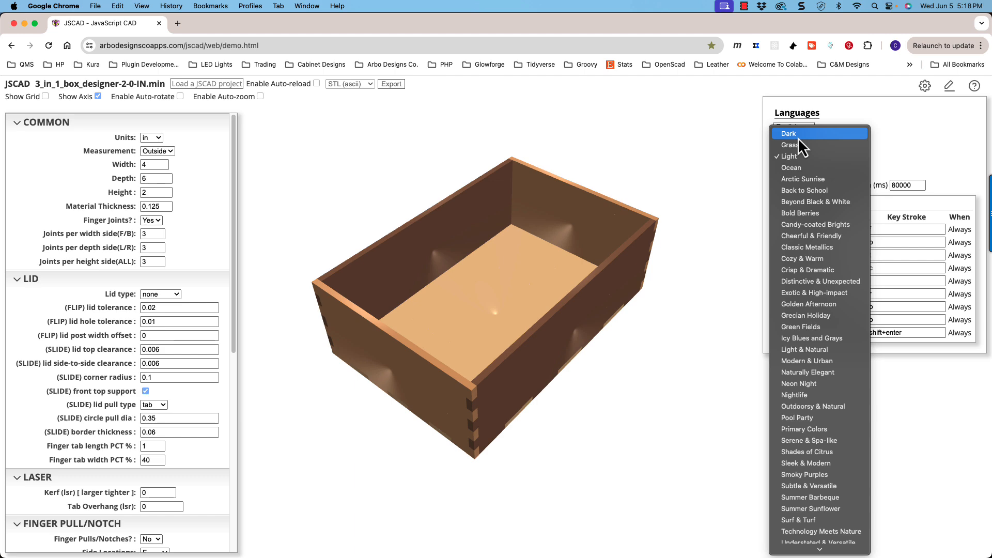
{"action": "left_click", "coordinate": [798, 137]}
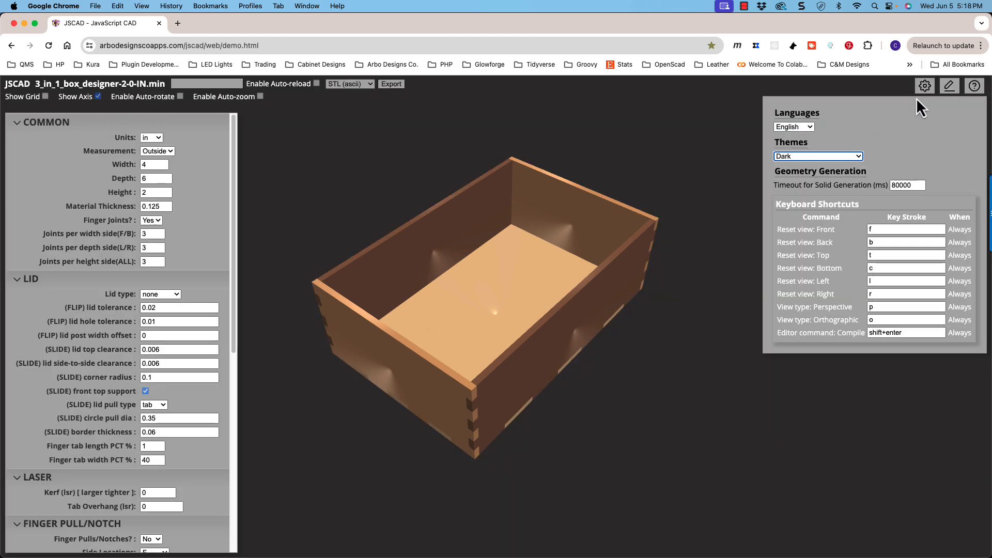
{"action": "left_click", "coordinate": [927, 91]}
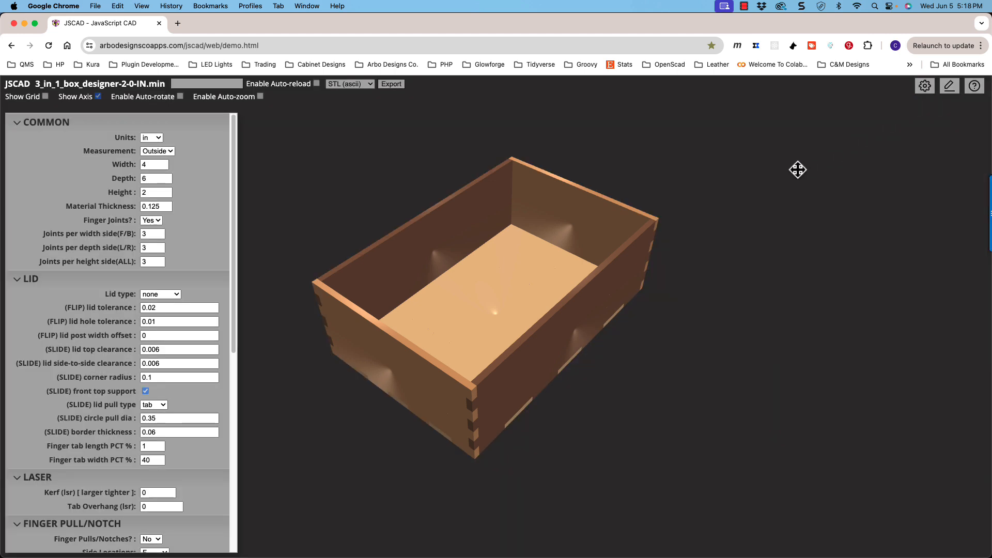